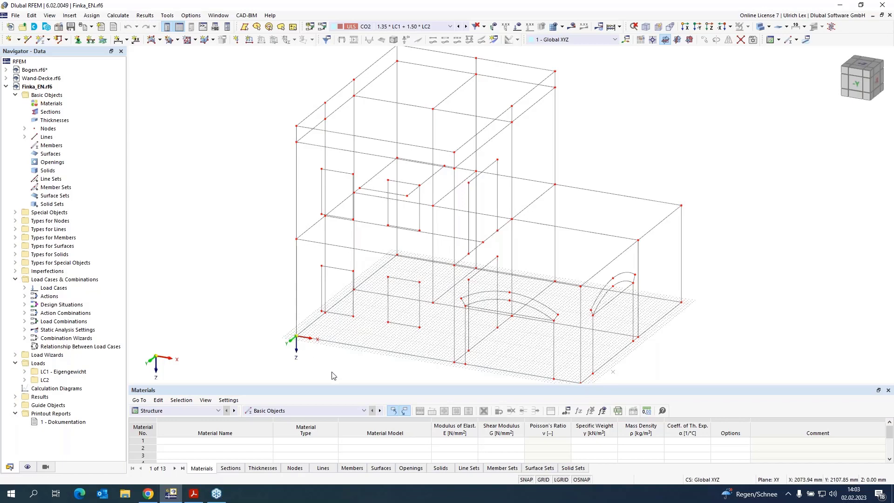
# - Check in the base data of the Finka_EN model that the Masonry Design add-on is active
pyautogui.keyDown('ctrl'); pyautogui.moveTo(331, 379); pyautogui.dragTo(335, 361, button='middle'); pyautogui.keyUp('ctrl')
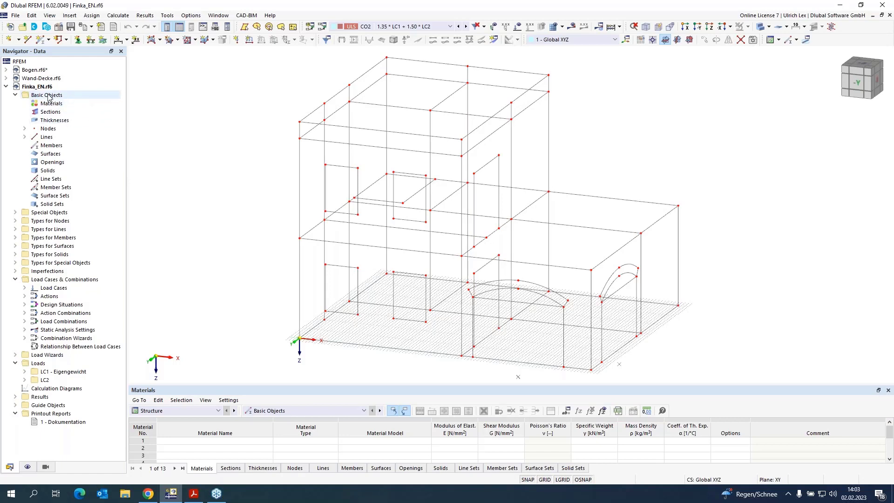
pyautogui.rightClick(36, 86)
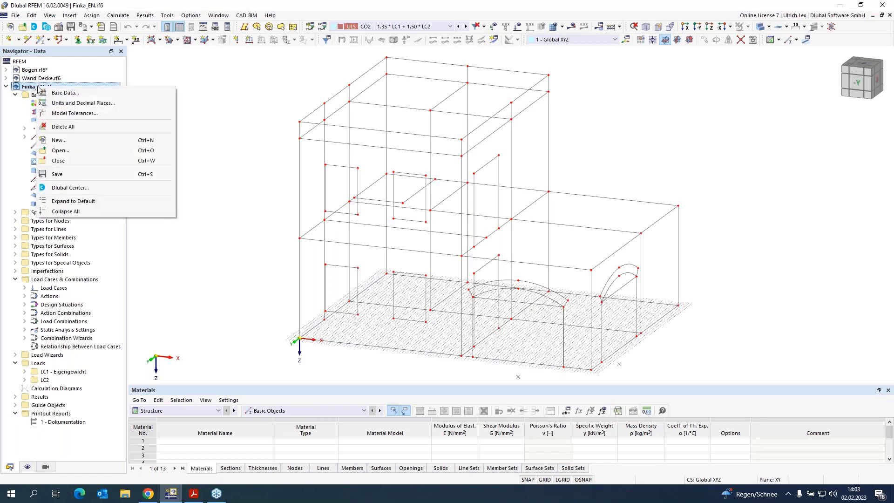
pyautogui.click(62, 92)
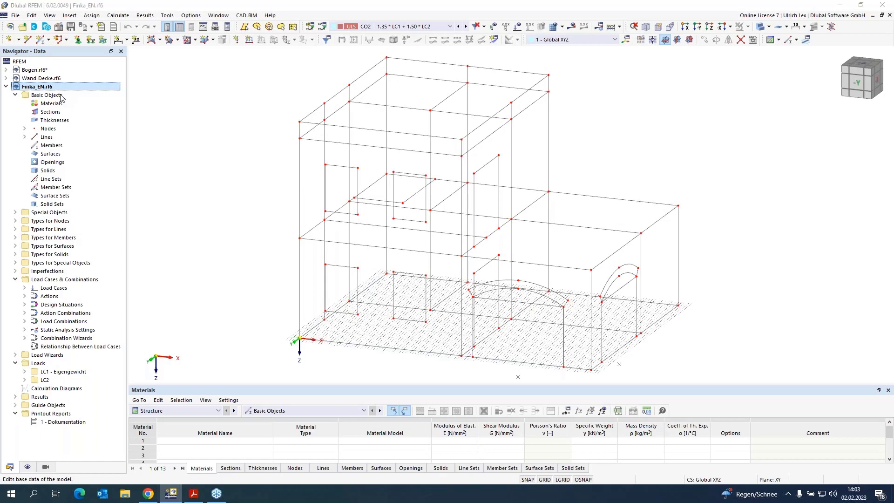
pyautogui.click(289, 66)
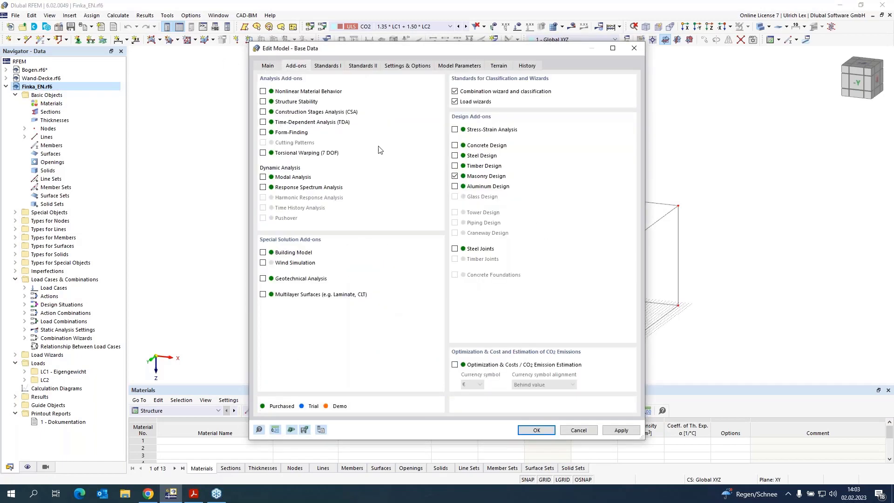
pyautogui.click(455, 176)
pyautogui.moveTo(457, 46); pyautogui.dragTo(473, 36)
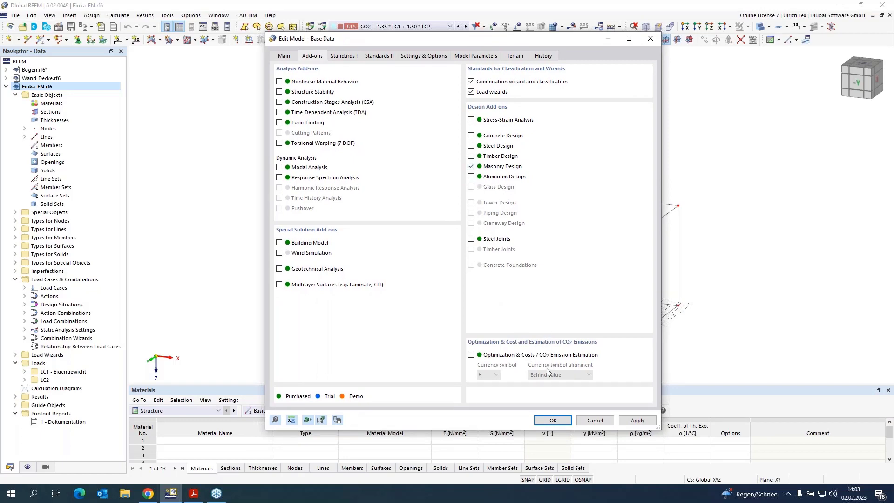
pyautogui.click(553, 421)
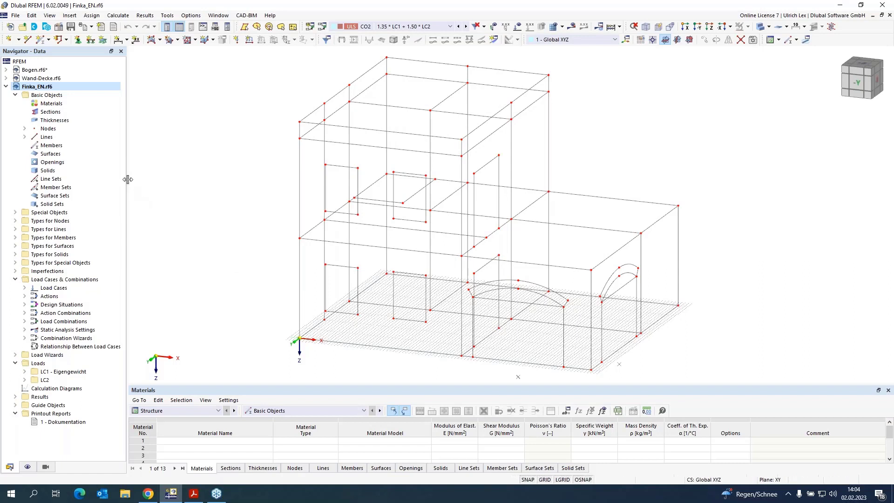
# - Start a new material with type Masonry and material model Orthotropic | Masonry | Plastic (Surfaces)
pyautogui.rightClick(60, 106)
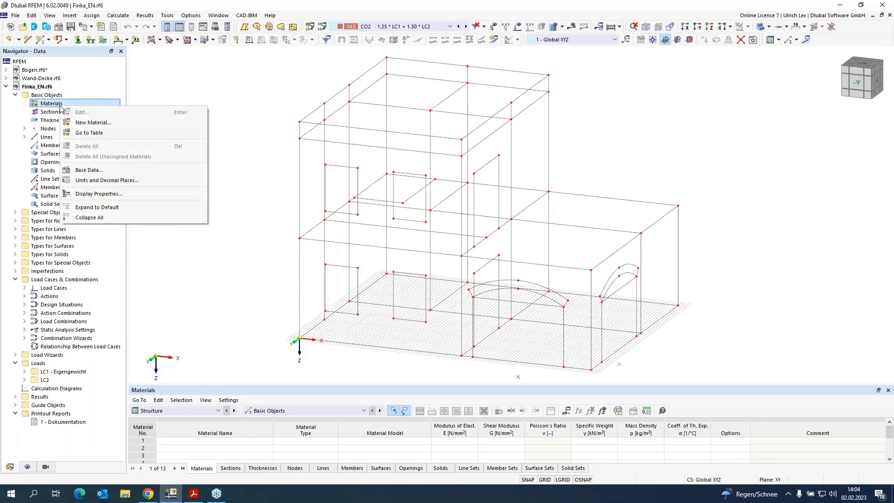
pyautogui.click(110, 126)
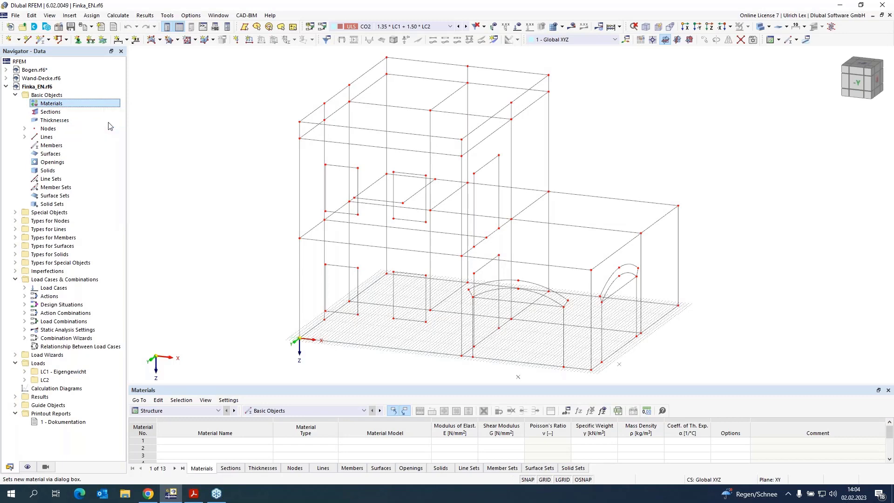
pyautogui.moveTo(369, 51); pyautogui.dragTo(252, 50)
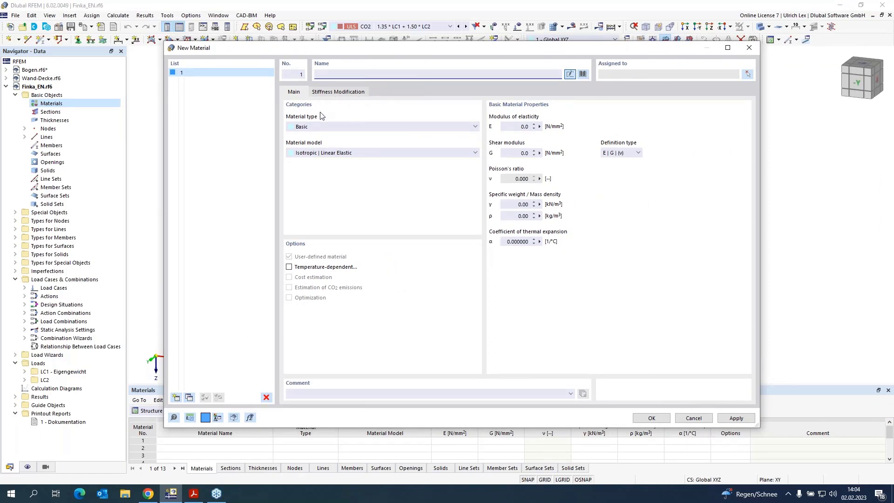
pyautogui.click(323, 128)
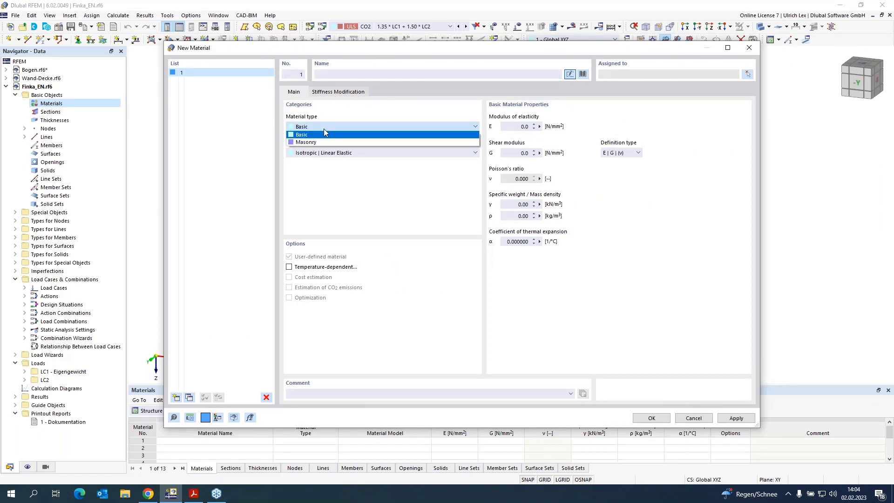
pyautogui.click(322, 142)
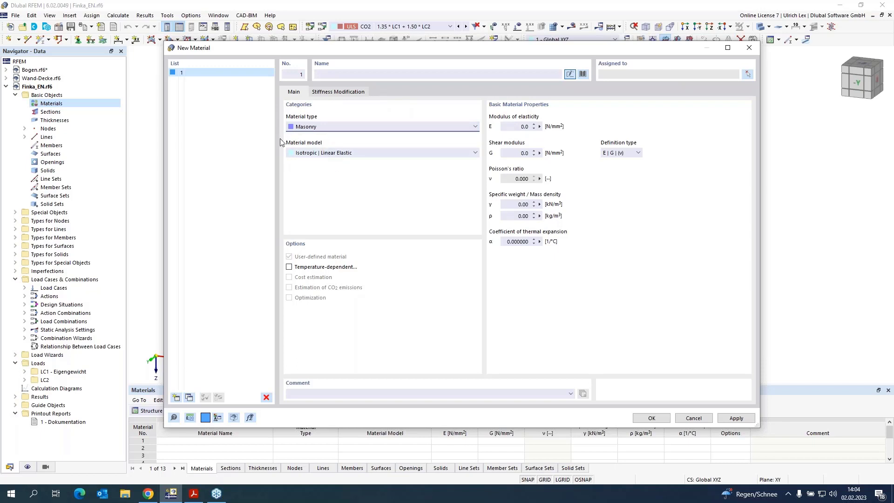
pyautogui.click(287, 152)
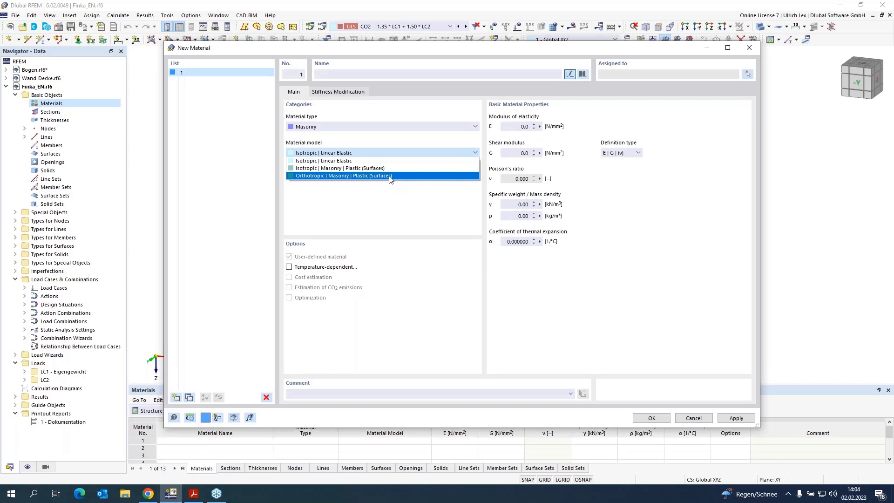
pyautogui.click(410, 177)
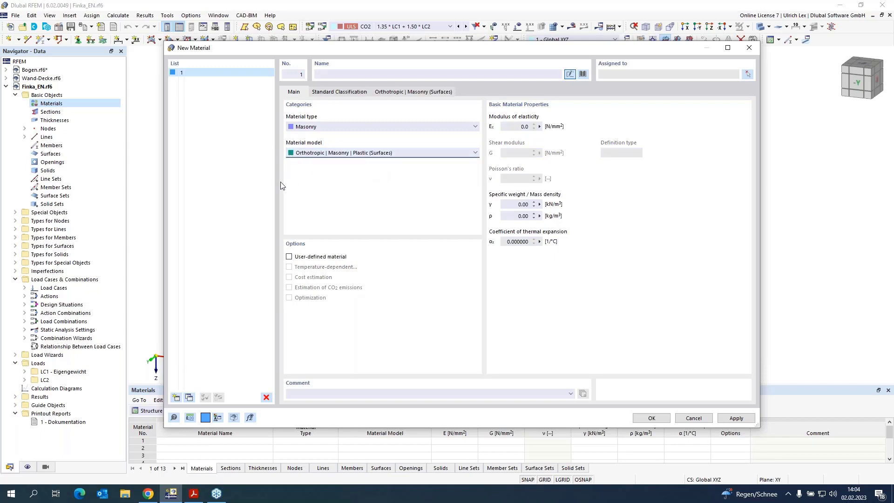
# - Filter the material library to Masonry and choose Porotherm 38 Plan, Thin Layer Mortar 1-3 mm, from the Wienerberger Mortared Masonry series
pyautogui.click(583, 74)
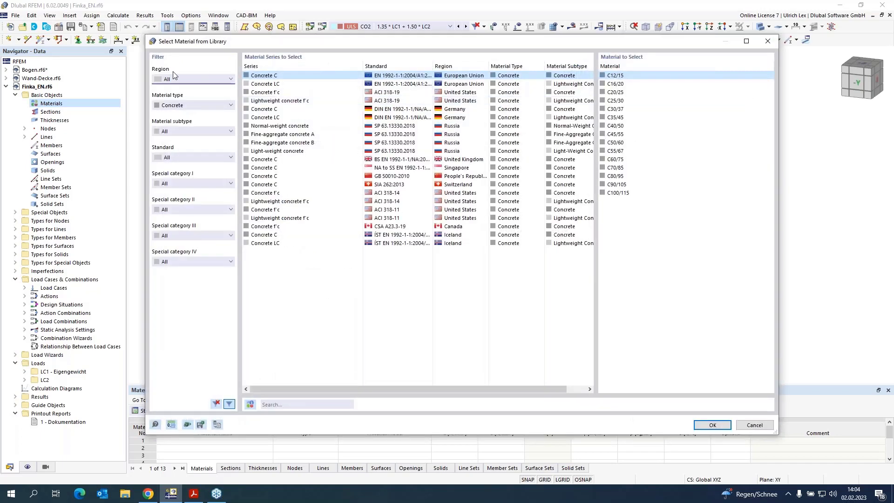
pyautogui.click(195, 106)
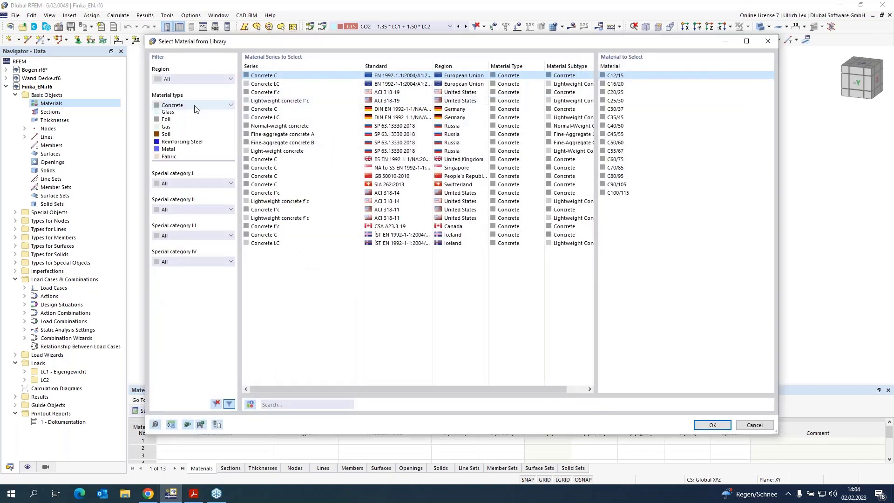
pyautogui.click(197, 154)
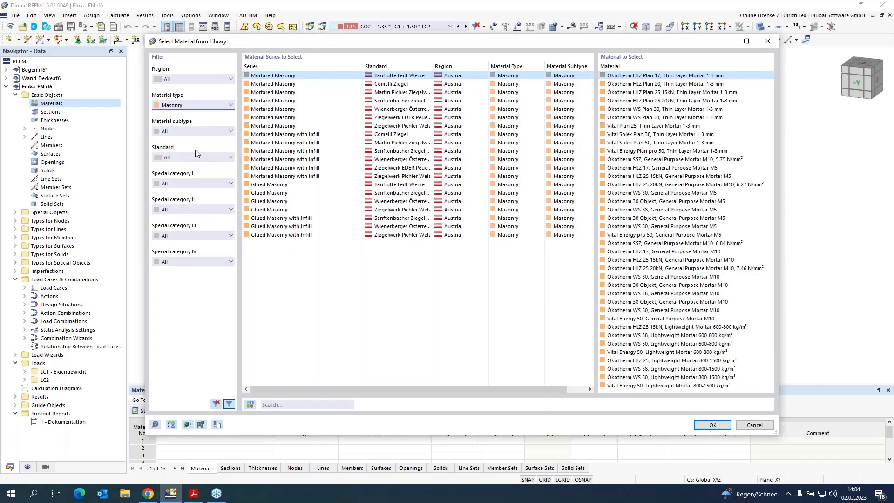
pyautogui.click(306, 110)
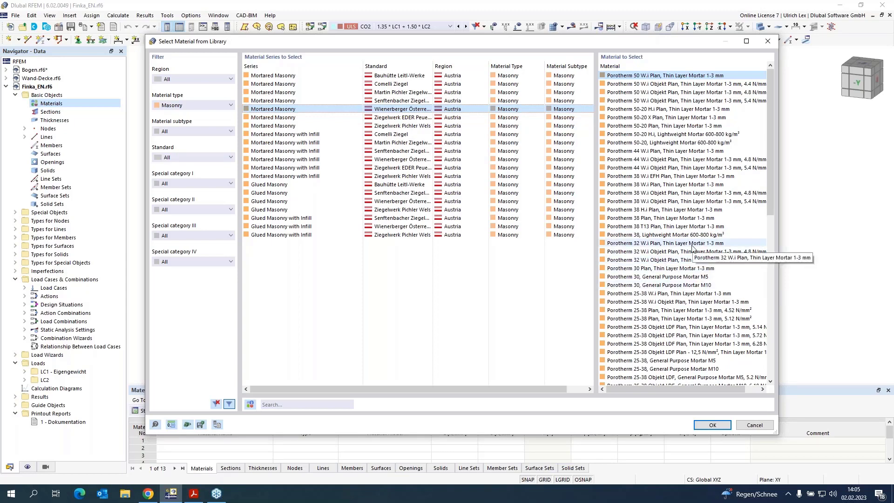
pyautogui.click(730, 219)
pyautogui.click(712, 425)
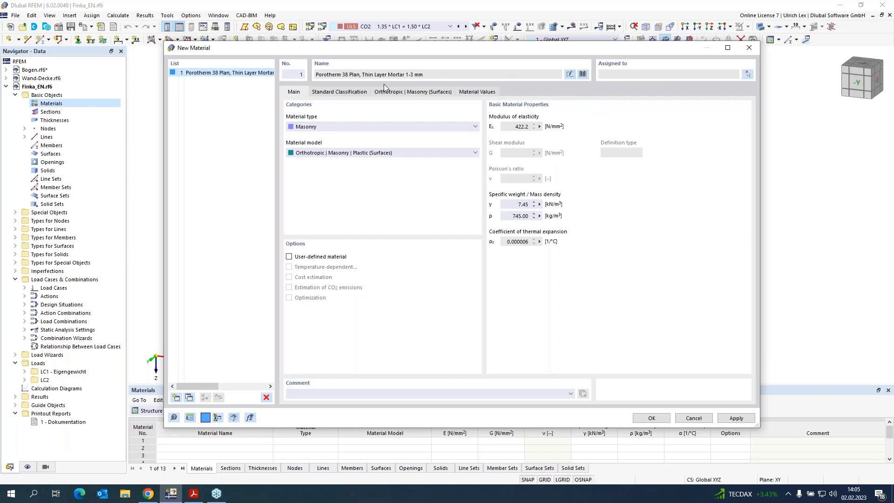
# - Examine the material's standard classification, including brickwork, mortar, stone parameters and the grouping options, and apply the material
pyautogui.click(356, 92)
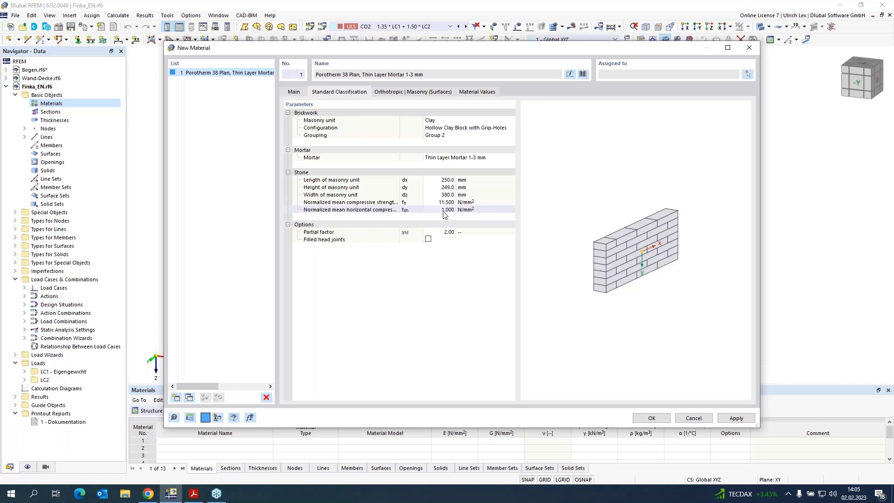
pyautogui.moveTo(401, 182); pyautogui.dragTo(414, 183)
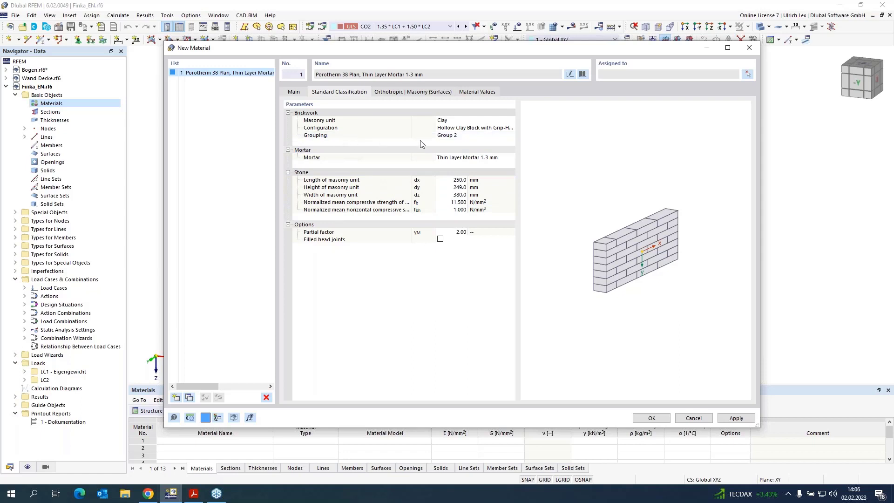
pyautogui.click(468, 139)
pyautogui.click(512, 136)
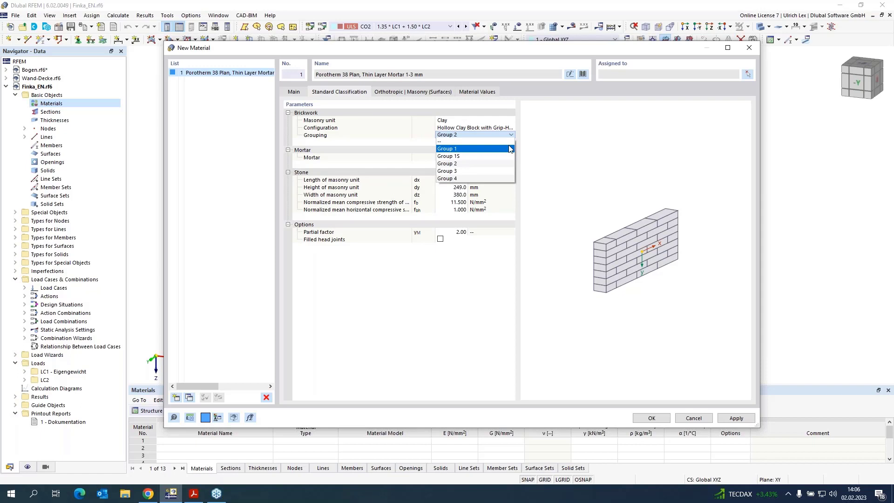
pyautogui.press('Up')
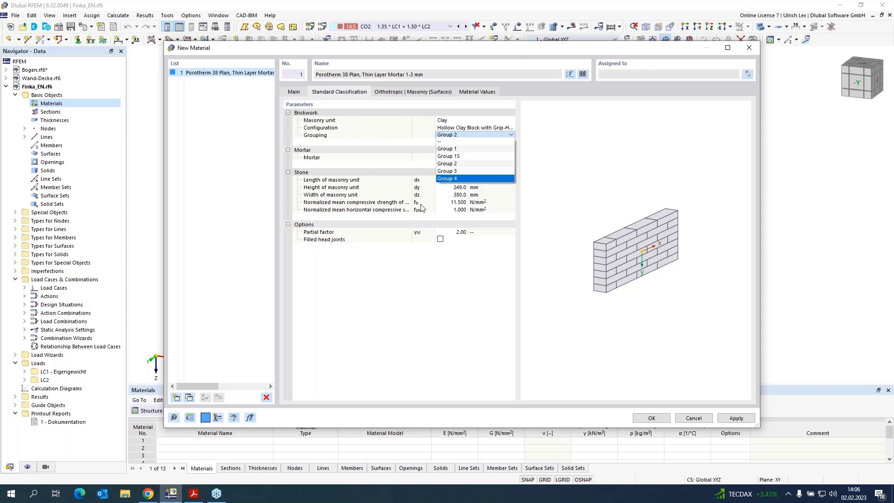
pyautogui.click(458, 277)
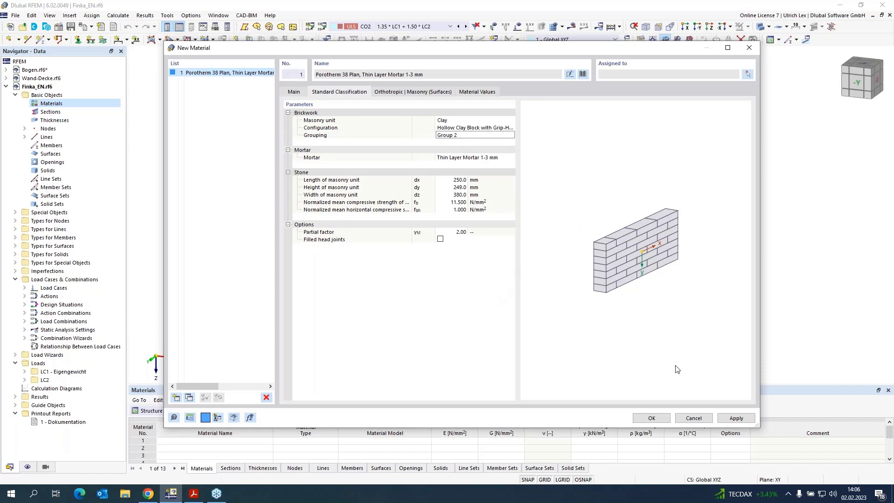
pyautogui.click(744, 422)
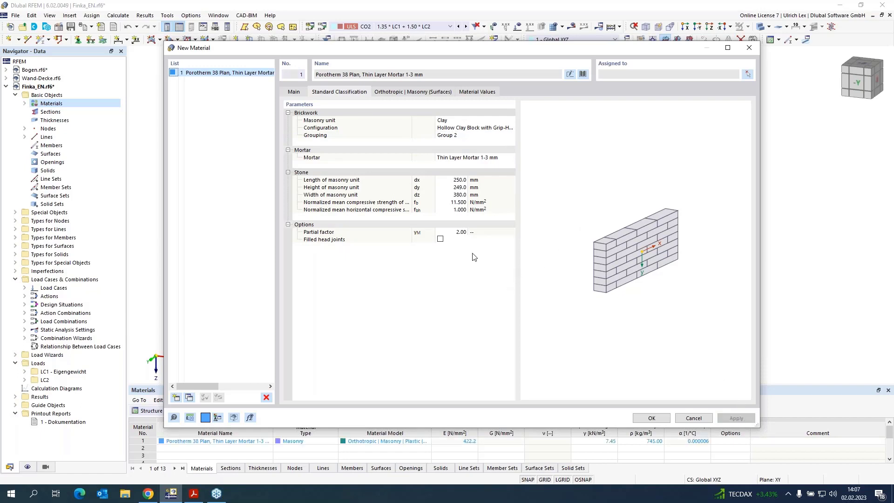
# - Replace material 1 with Porotherm 17-50 Plan, Thin Layer Mortar 1-3 mm, 4.95 N/mm², from the library and apply it
pyautogui.click(582, 74)
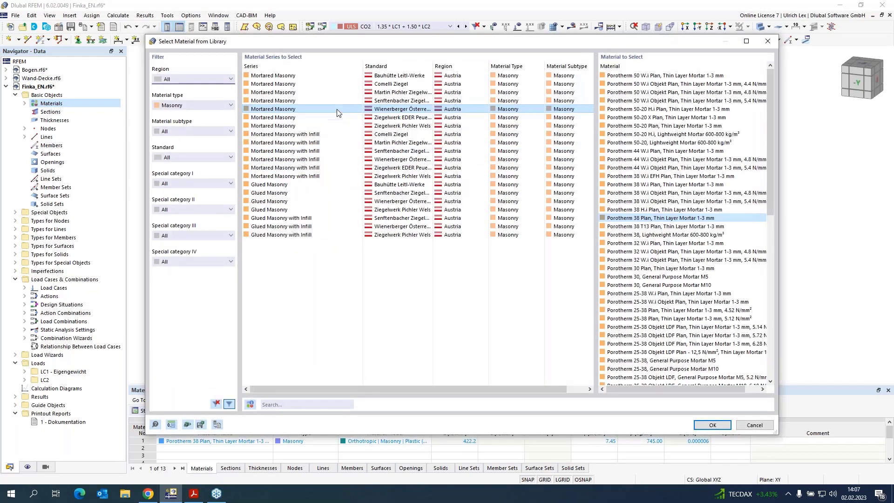
pyautogui.scroll(-10, 692, 233)
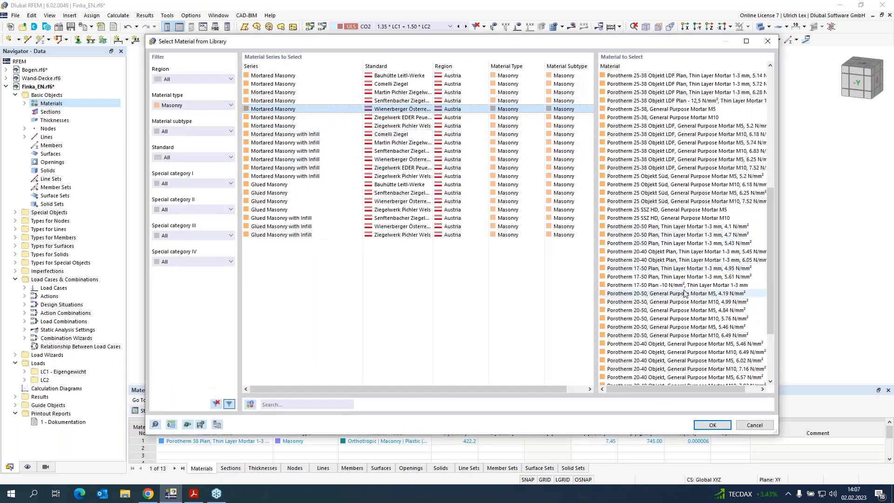
pyautogui.click(694, 269)
pyautogui.click(713, 425)
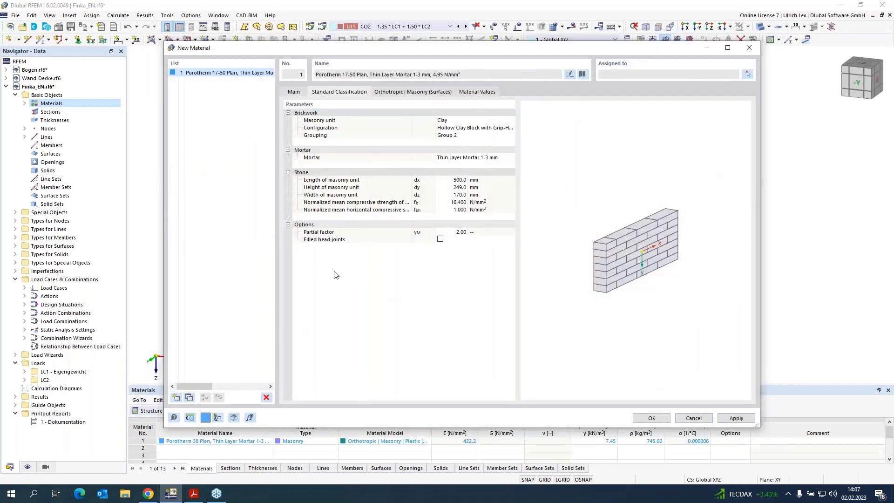
pyautogui.click(738, 419)
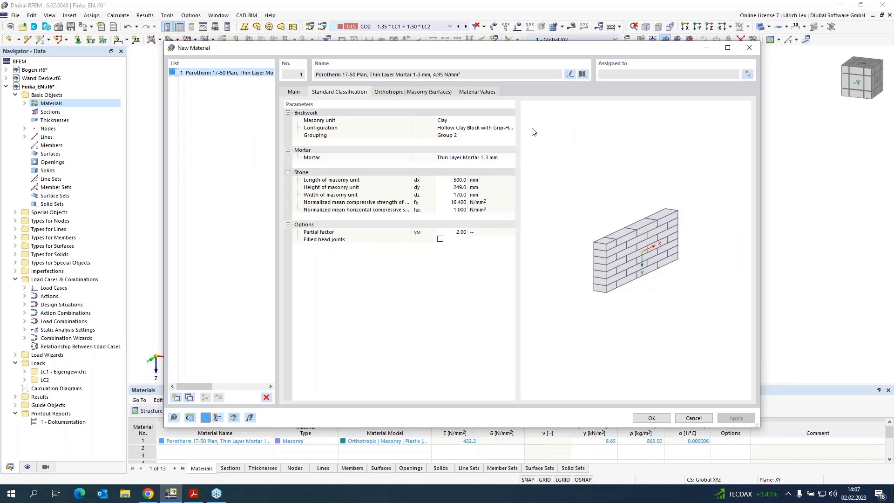
pyautogui.click(582, 74)
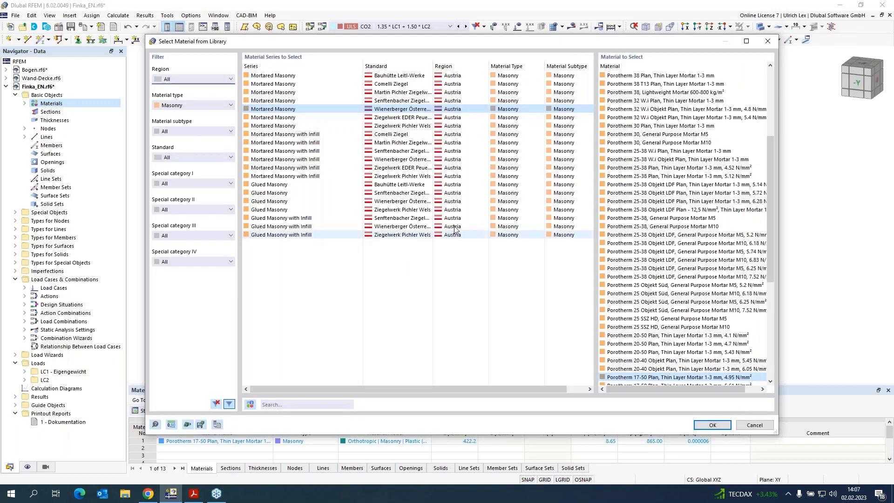
pyautogui.click(712, 425)
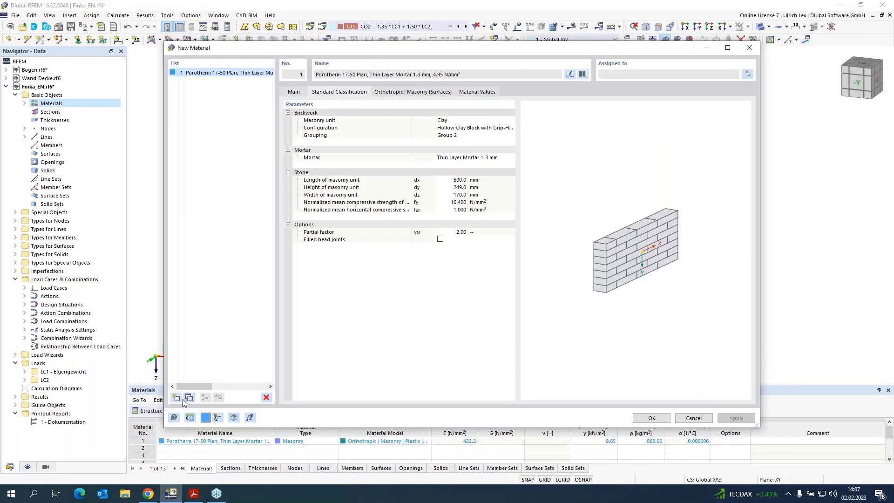
# - Add material 2 from the library as Porotherm 38 Plan, Thin Layer Mortar 1-3 mm, from the Wienerberger Mortared Masonry series
pyautogui.click(180, 398)
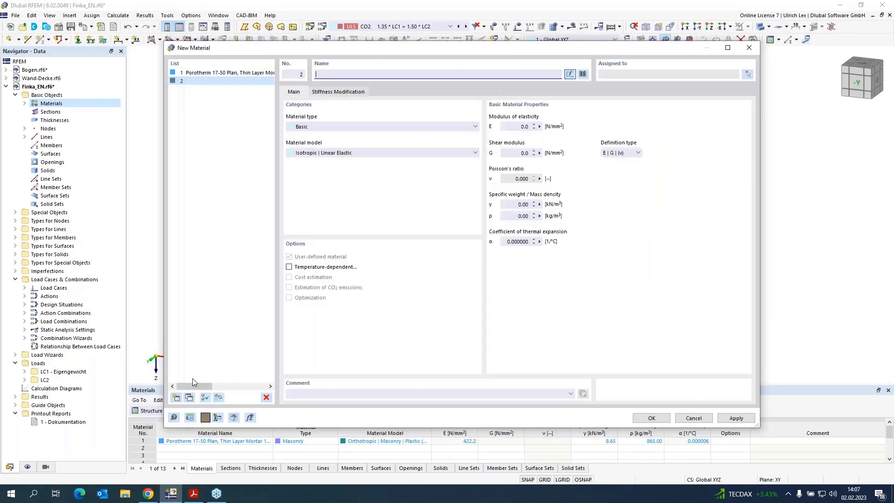
pyautogui.click(582, 75)
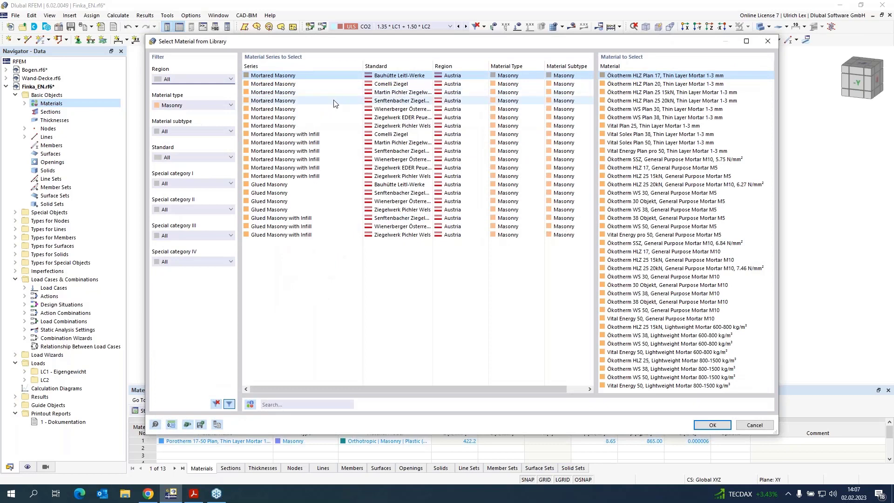
pyautogui.click(345, 108)
pyautogui.scroll(-5, 657, 279)
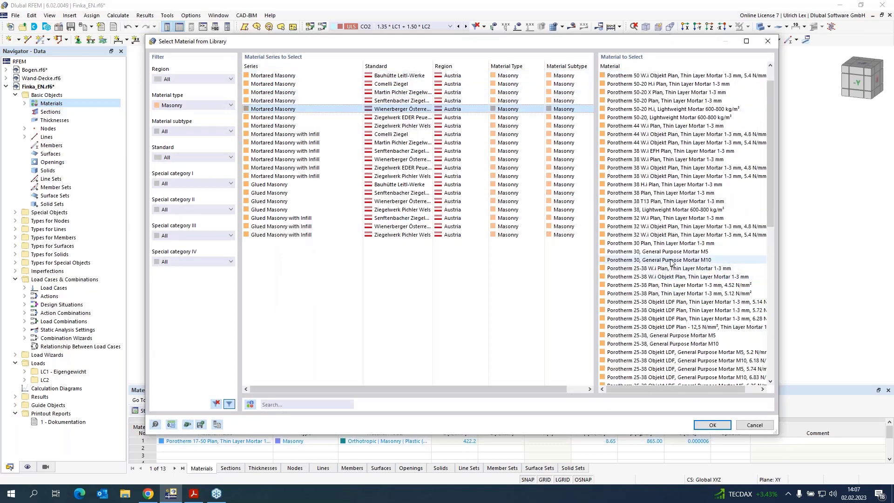
pyautogui.scroll(3, 694, 238)
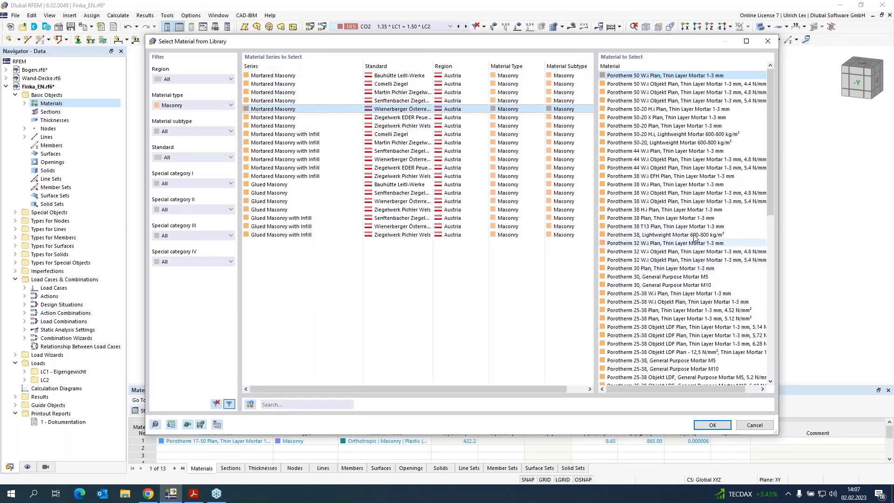
pyautogui.click(729, 219)
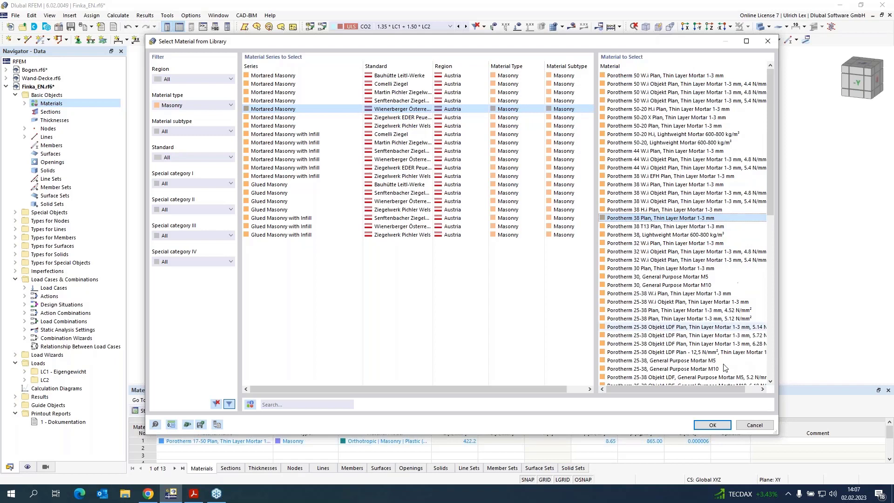
pyautogui.click(713, 425)
# - Add material 3 from the Wienerberger Mortared Masonry series as Mauerziegel voll, General Purpose Mortar M10
pyautogui.click(176, 398)
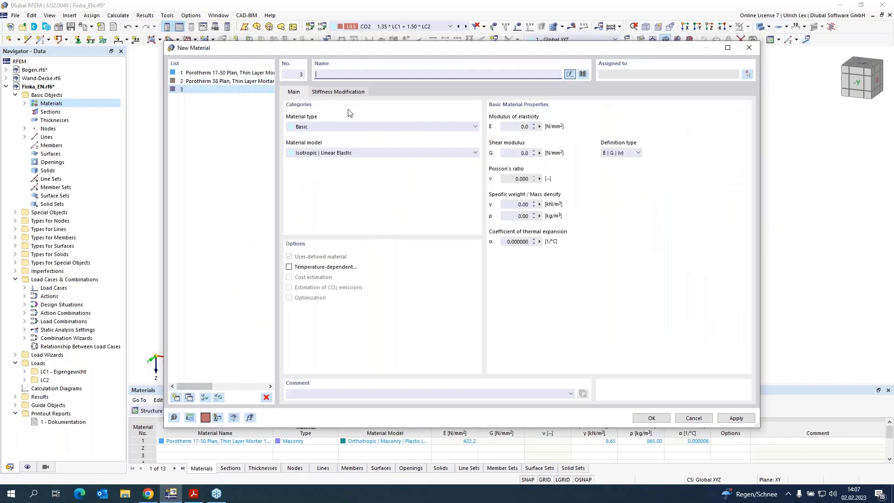
pyautogui.click(582, 74)
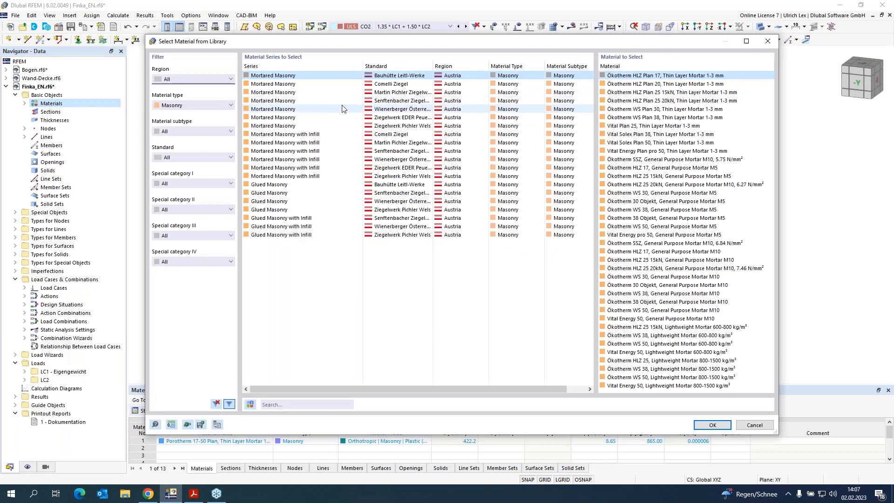
pyautogui.click(293, 108)
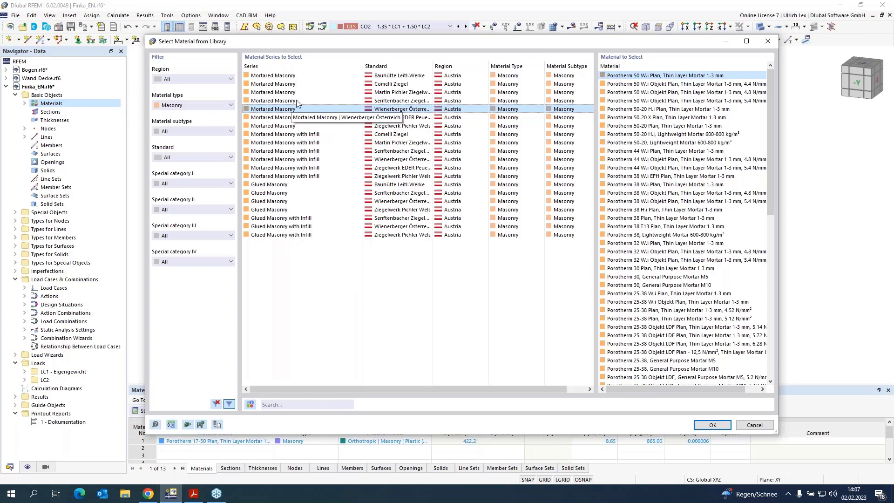
pyautogui.scroll(-9, 732, 286)
pyautogui.scroll(-5, 732, 286)
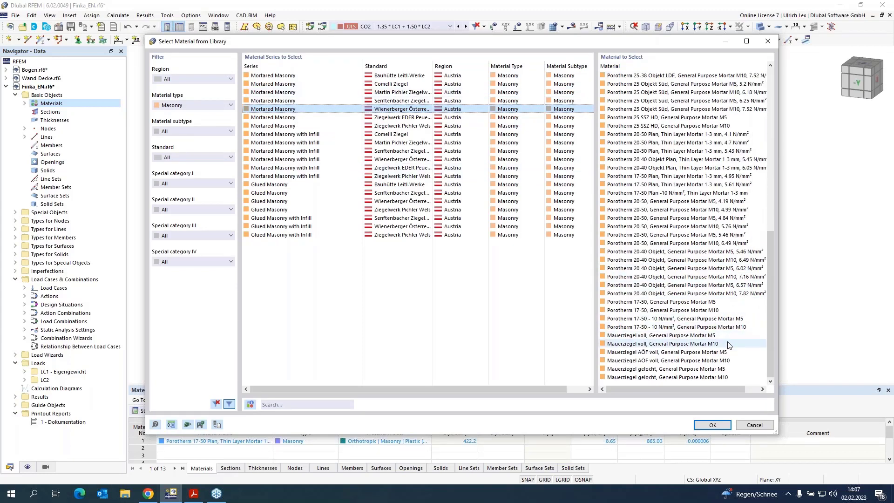
pyautogui.click(730, 343)
pyautogui.click(713, 424)
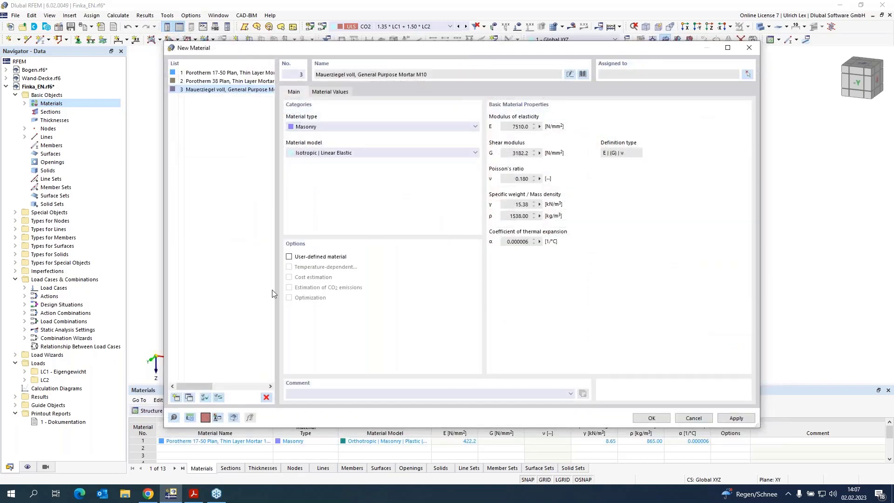
# - Add material 4 as concrete C25/30 from the European EN 1992-1-1 Concrete C series in the library
pyautogui.click(178, 395)
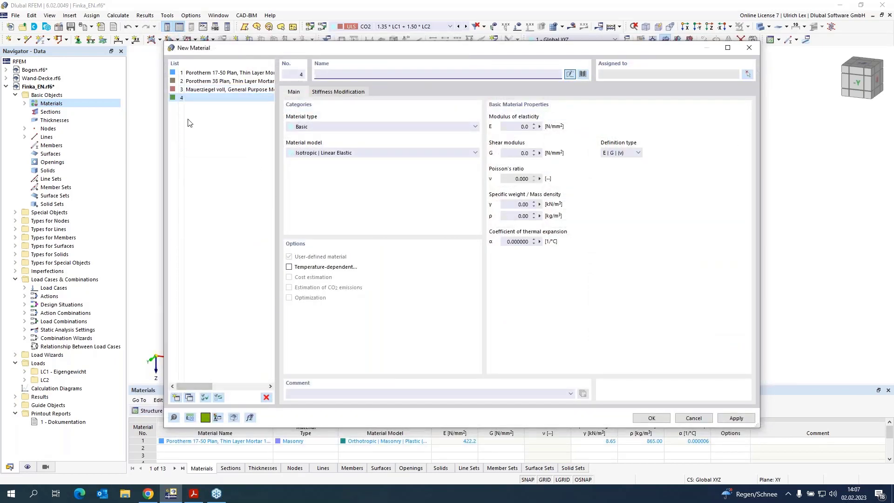
pyautogui.click(583, 76)
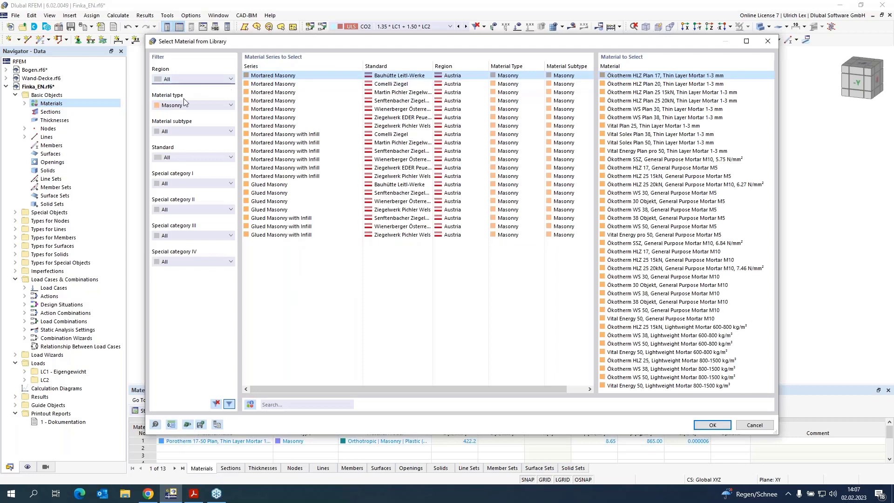
pyautogui.click(186, 105)
pyautogui.click(185, 121)
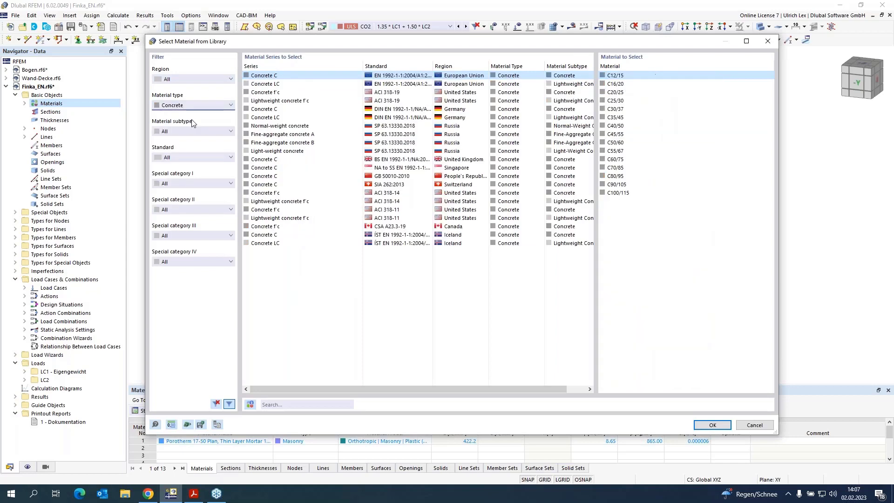
pyautogui.click(618, 101)
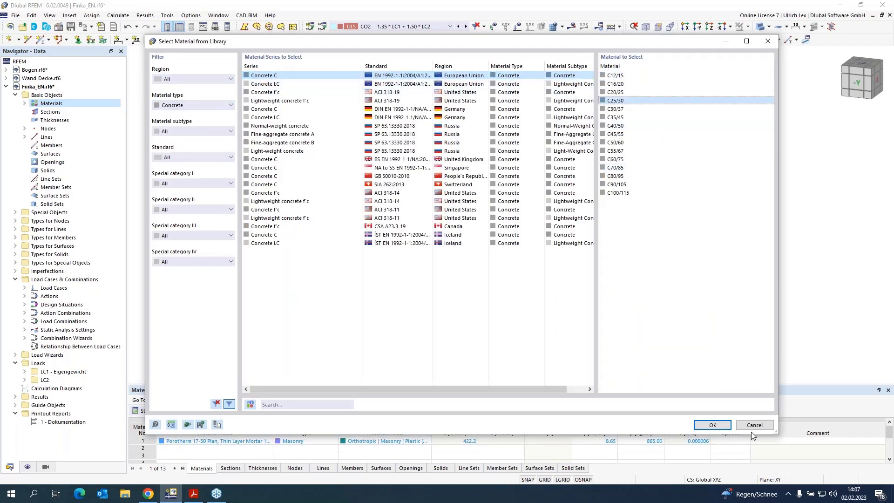
pyautogui.click(712, 425)
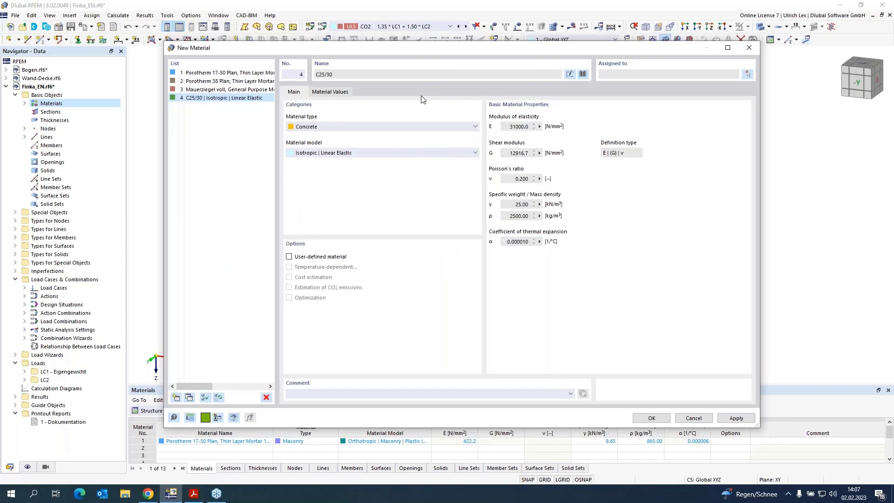
# - Set the material model of masonry materials 1 to 3 together to Orthotropic | Masonry | Plastic (Surfaces) and accept the material definitions
pyautogui.click(259, 89)
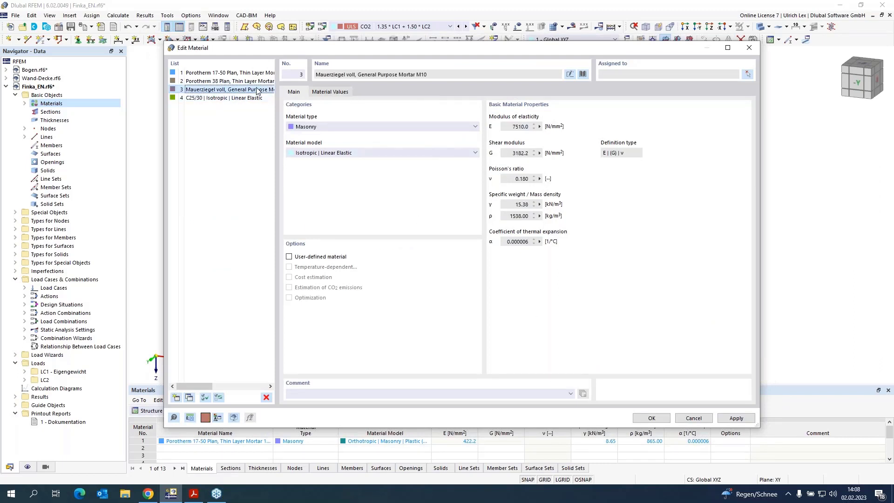
pyautogui.keyDown('shift'); pyautogui.click(257, 74); pyautogui.keyUp('shift')
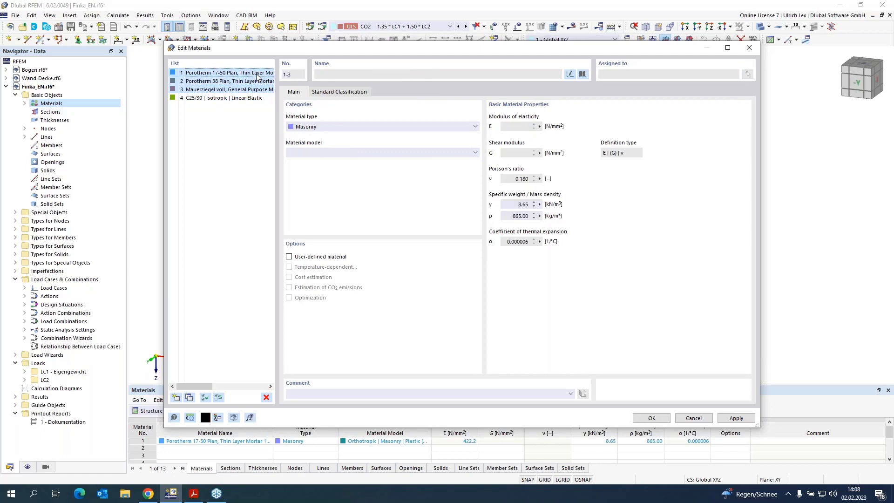
pyautogui.click(338, 154)
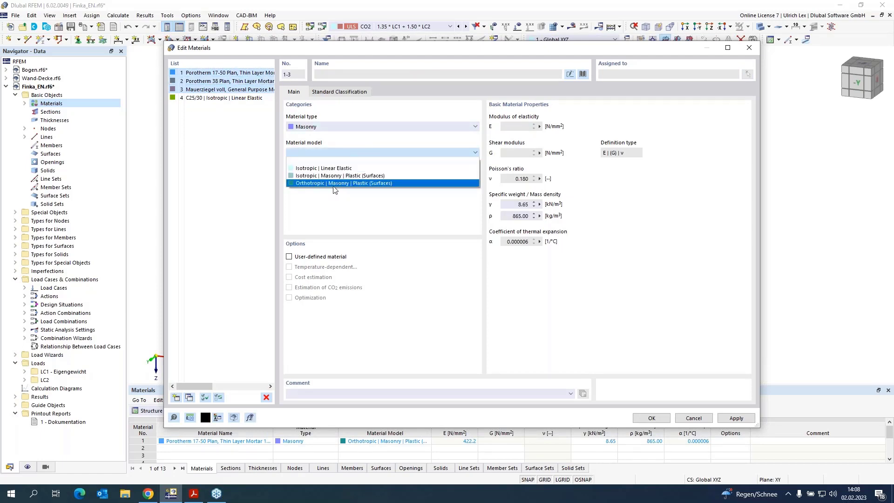
pyautogui.click(428, 183)
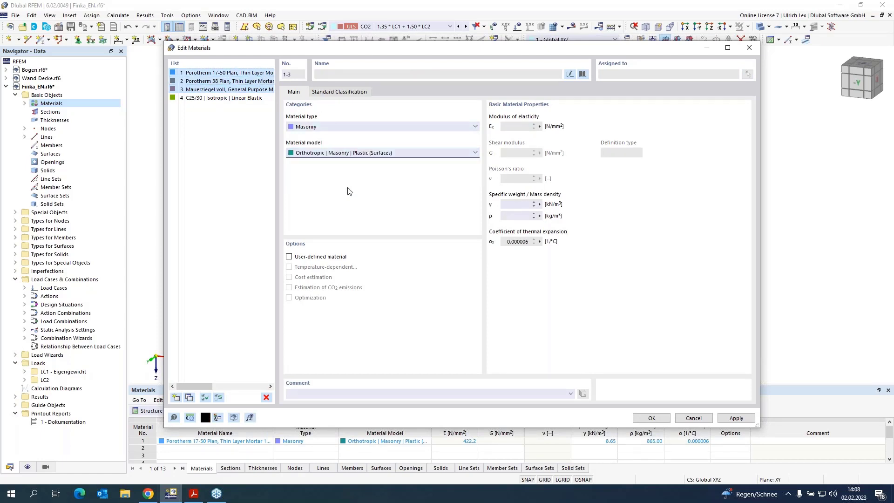
pyautogui.click(649, 421)
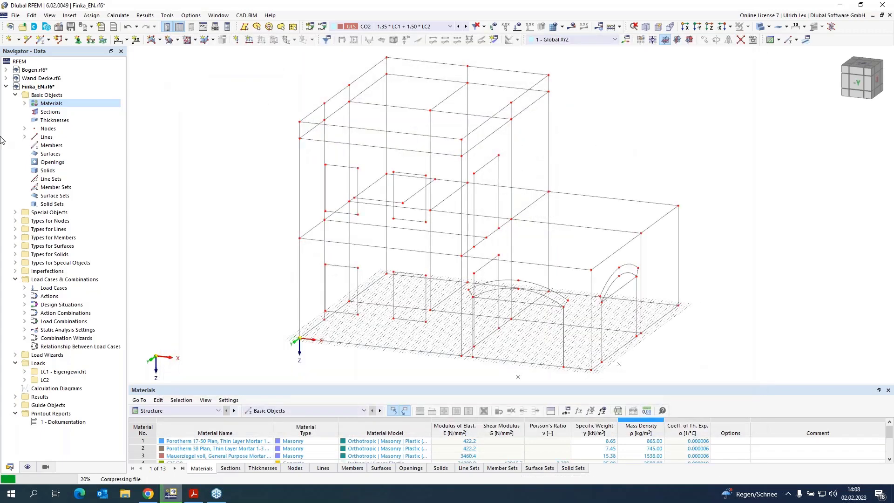
# - Create thickness 1 as Uniform, 380 mm, with material 2, Porotherm 38 Plan
pyautogui.rightClick(62, 122)
pyautogui.click(94, 136)
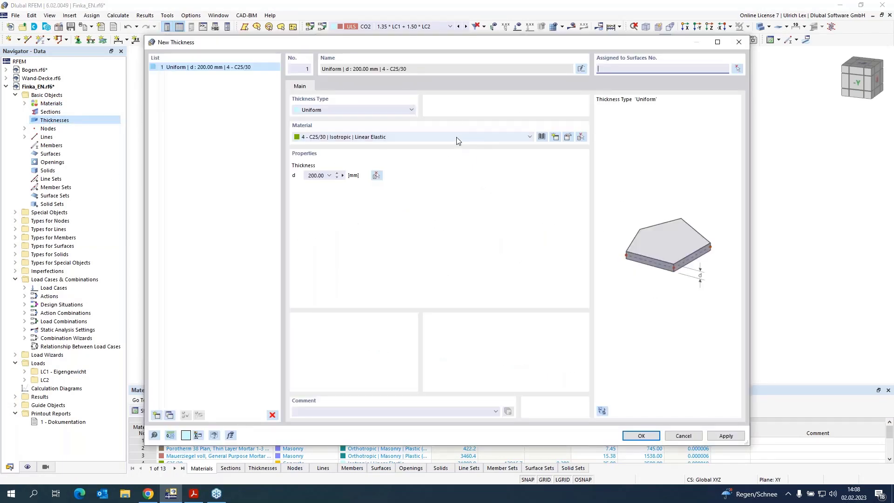
pyautogui.click(440, 137)
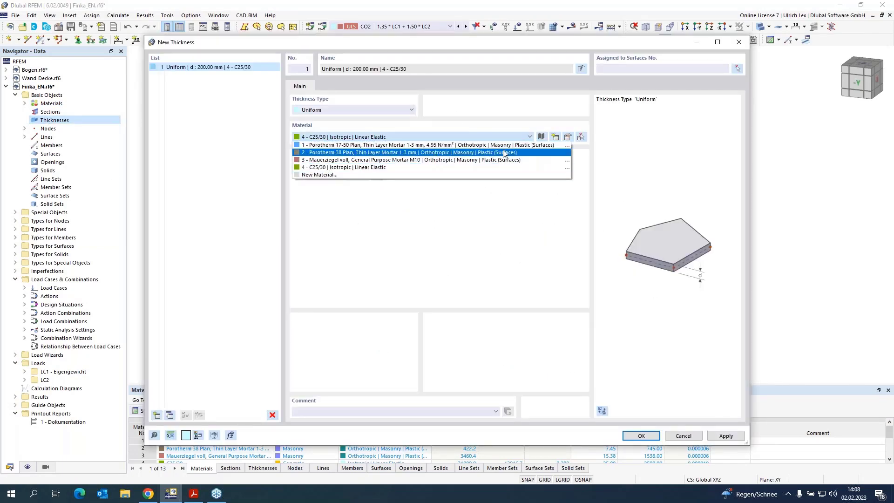
pyautogui.click(532, 154)
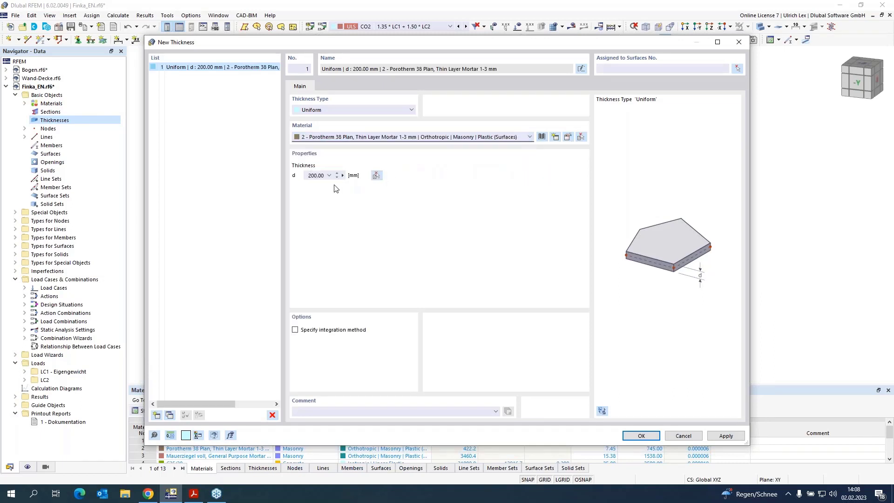
pyautogui.doubleClick(315, 176)
# - Add thickness 2 as Uniform, 170 mm, with material 1, Porotherm 17-50 Plan
pyautogui.click(156, 415)
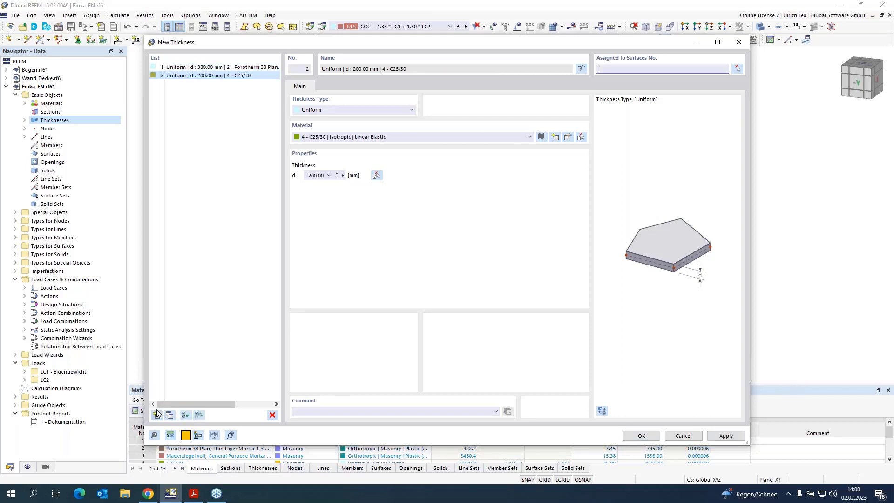
pyautogui.click(402, 137)
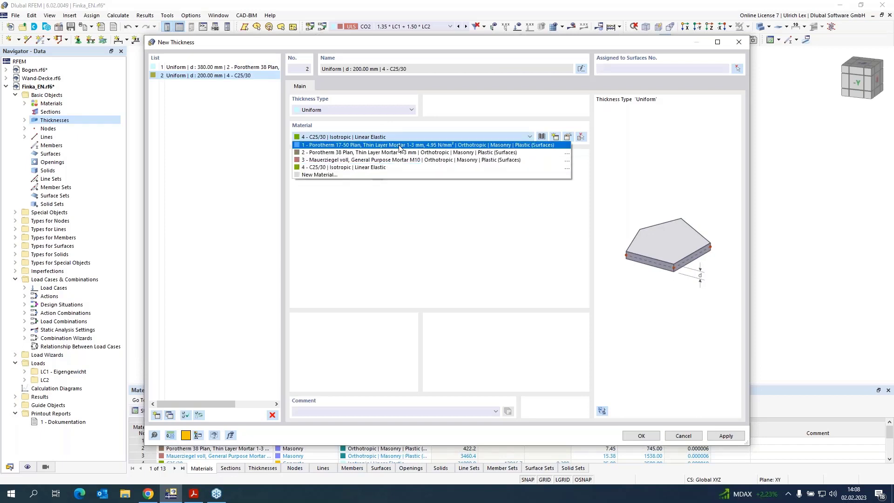
pyautogui.click(399, 146)
pyautogui.doubleClick(314, 175)
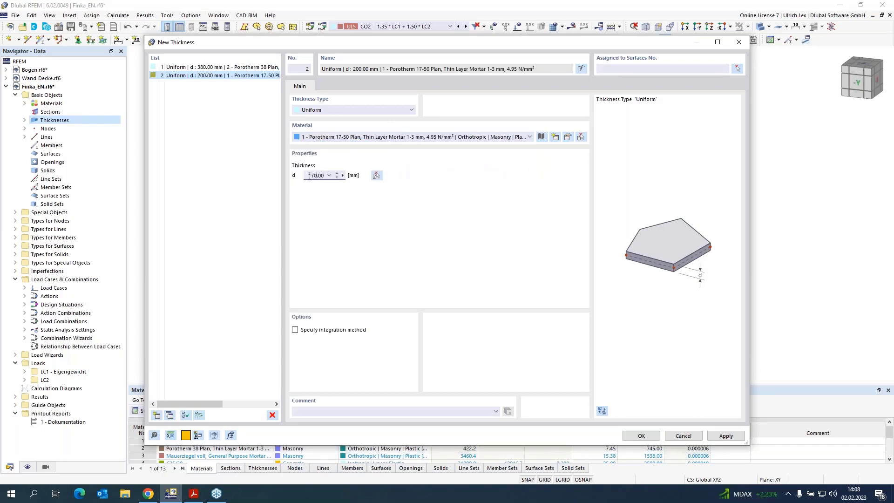
# - Add thickness 3 as Uniform, 250 mm, with material 3, Mauerziegel voll, General Purpose Mortar M10
pyautogui.click(156, 415)
pyautogui.click(385, 137)
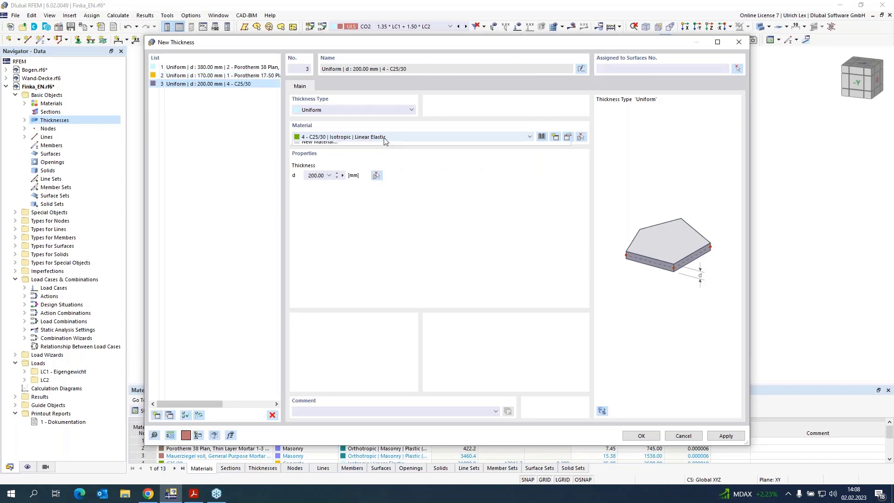
pyautogui.click(380, 160)
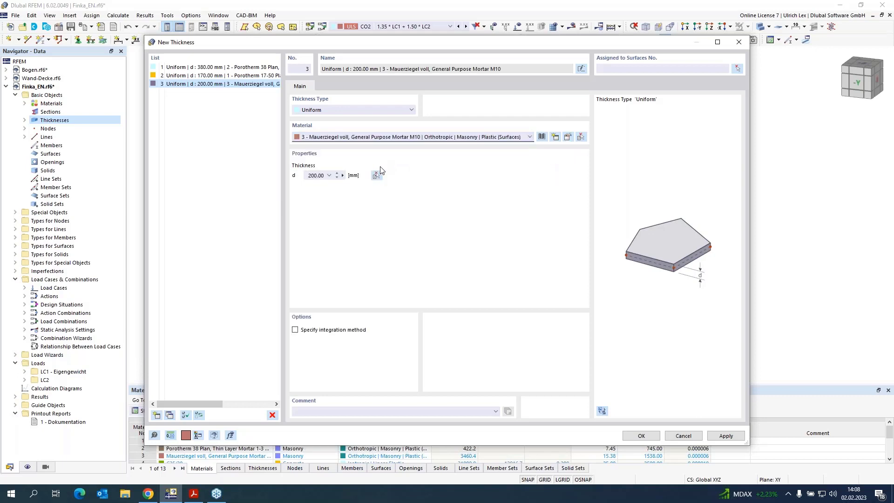
pyautogui.doubleClick(314, 176)
# - Add thickness 4 as Uniform, 200 mm, with C25/30, accept the thicknesses, and expand the model's material and thickness lists
pyautogui.click(157, 415)
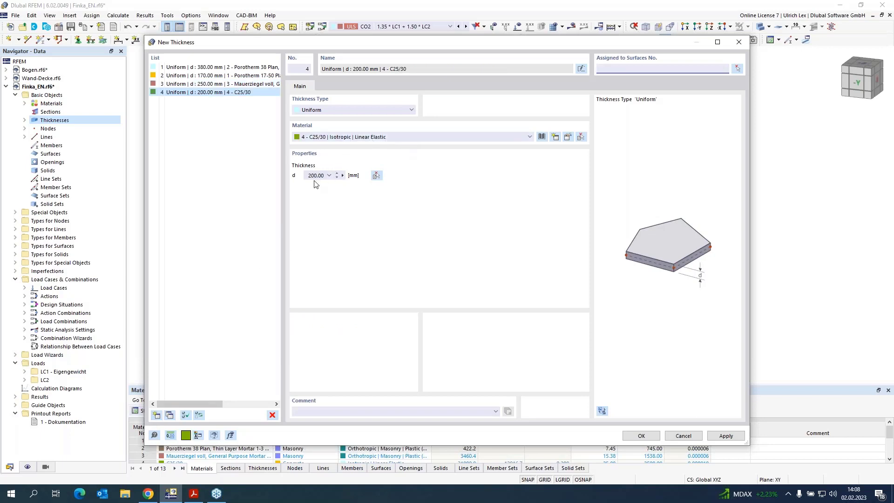
pyautogui.click(638, 436)
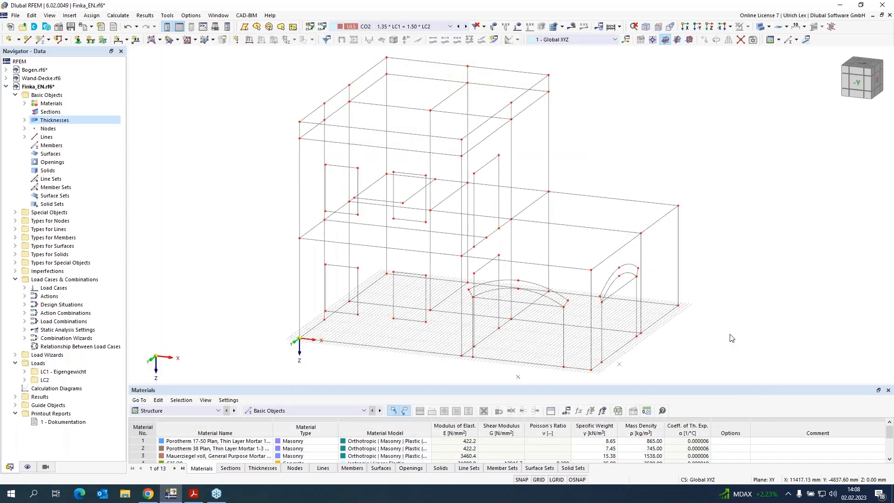
pyautogui.click(24, 104)
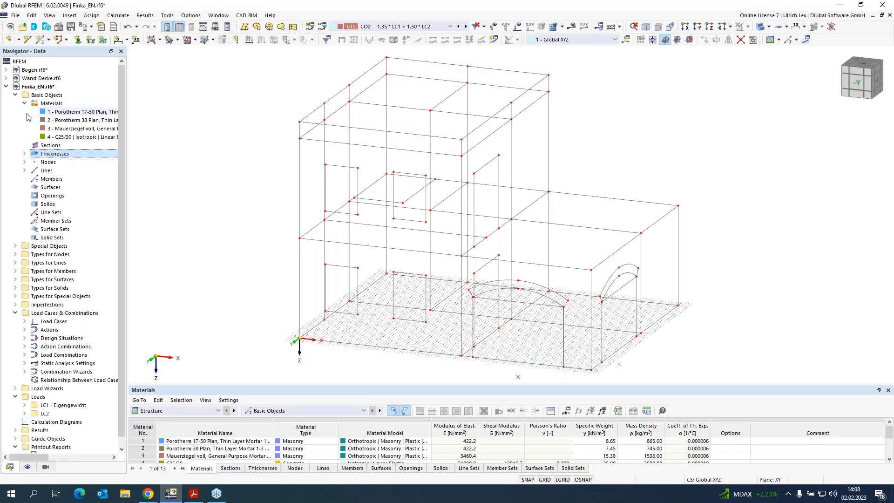
pyautogui.click(24, 153)
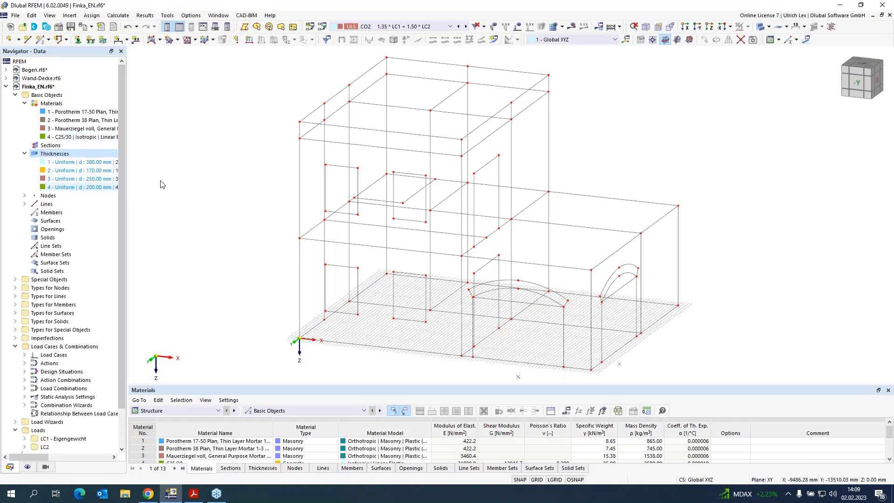
# - Create the full-length rear ground-floor wall from its boundary lines as a Standard surface with thickness 1, Uniform 380 mm, Porotherm 38 Plan
pyautogui.click(159, 40)
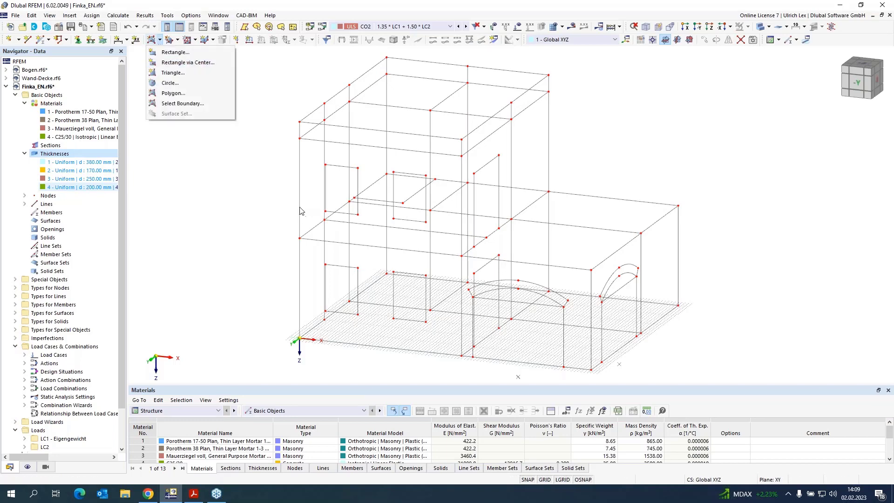
pyautogui.click(205, 108)
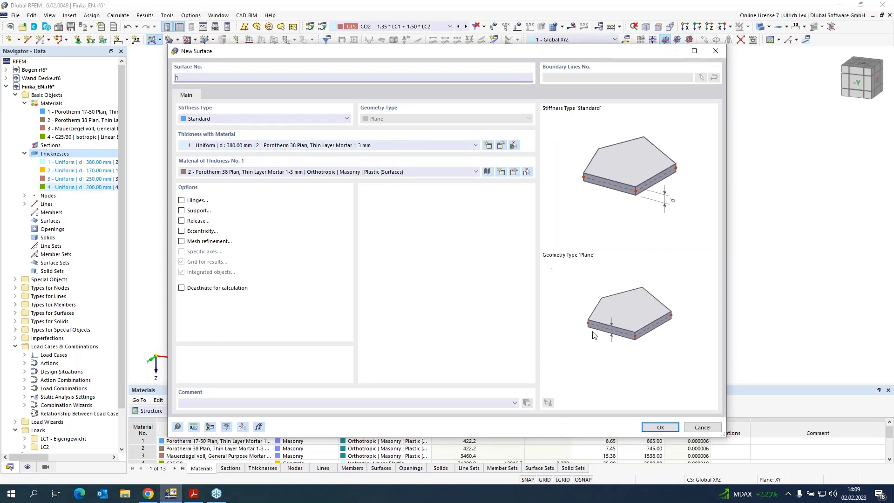
pyautogui.click(661, 428)
pyautogui.scroll(3, 690, 275)
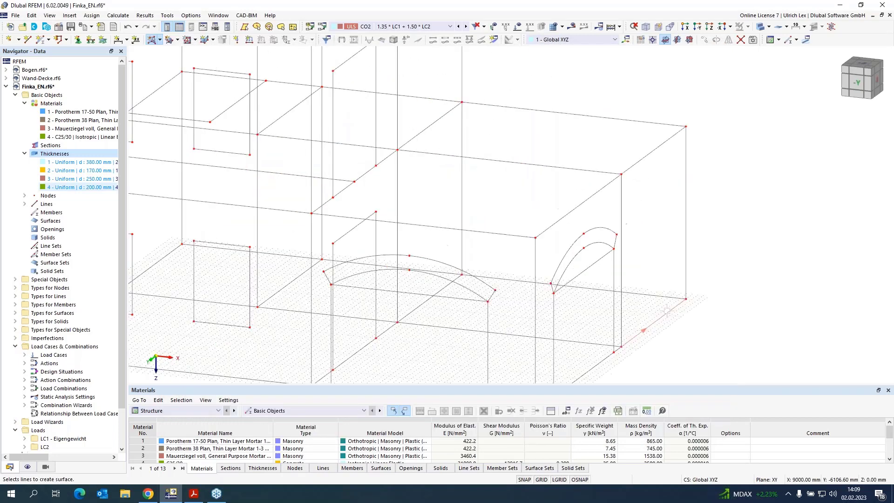
pyautogui.click(690, 275)
pyautogui.click(649, 84)
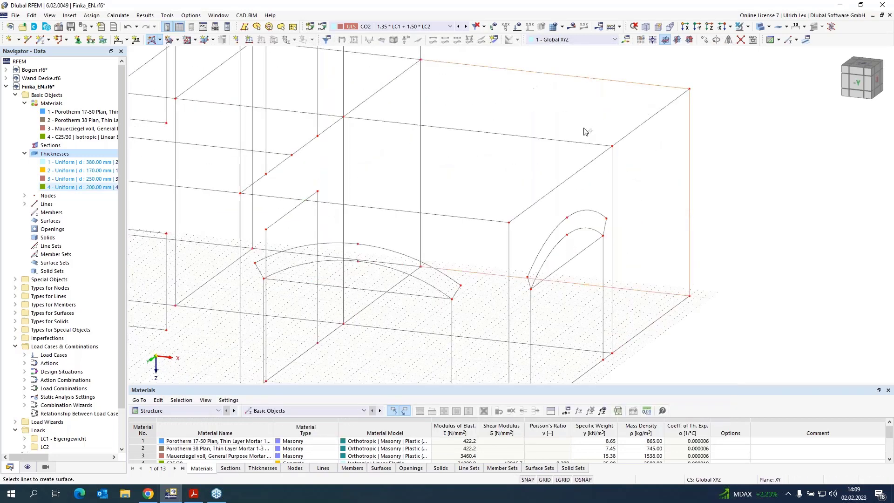
pyautogui.scroll(-3, 585, 131)
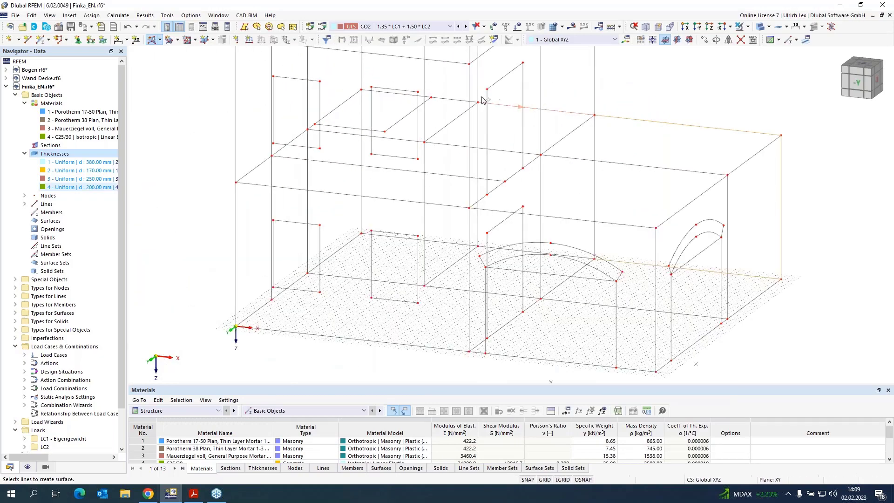
pyautogui.click(482, 101)
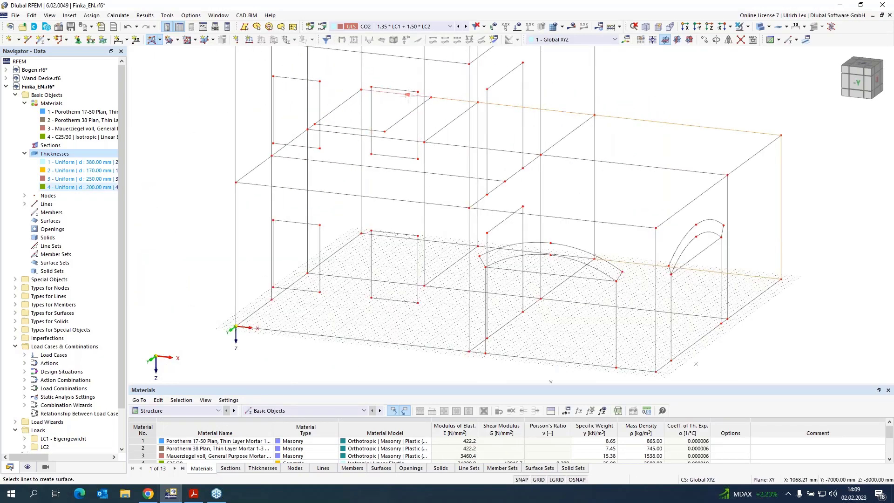
pyautogui.scroll(3, 454, 251)
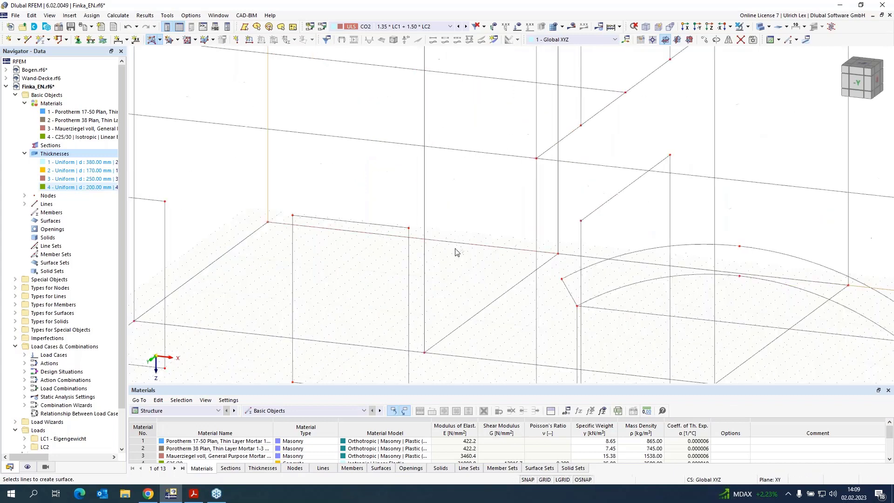
pyautogui.click(494, 250)
pyautogui.click(559, 258)
pyautogui.scroll(-1, 433, 217)
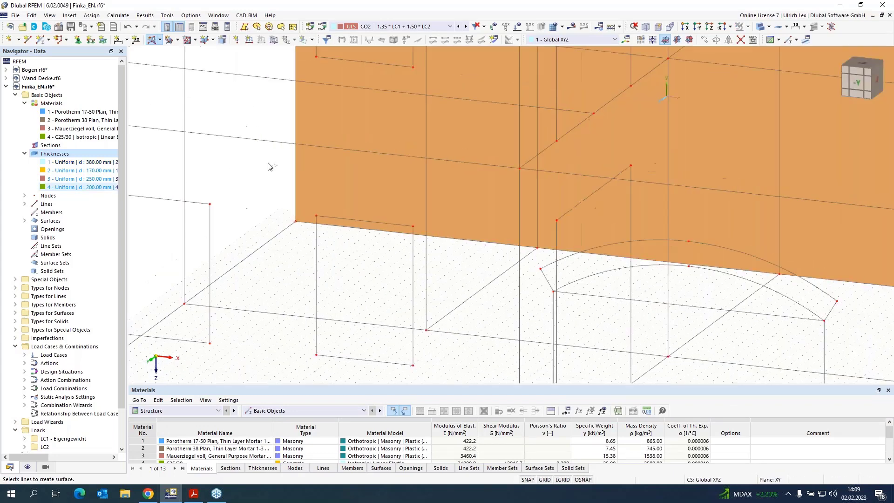
# - Create the ground-floor end wall at X = 0 from its boundary lines, running from the rear wall to the front corner
pyautogui.scroll(-4, 236, 164)
pyautogui.scroll(3, 281, 157)
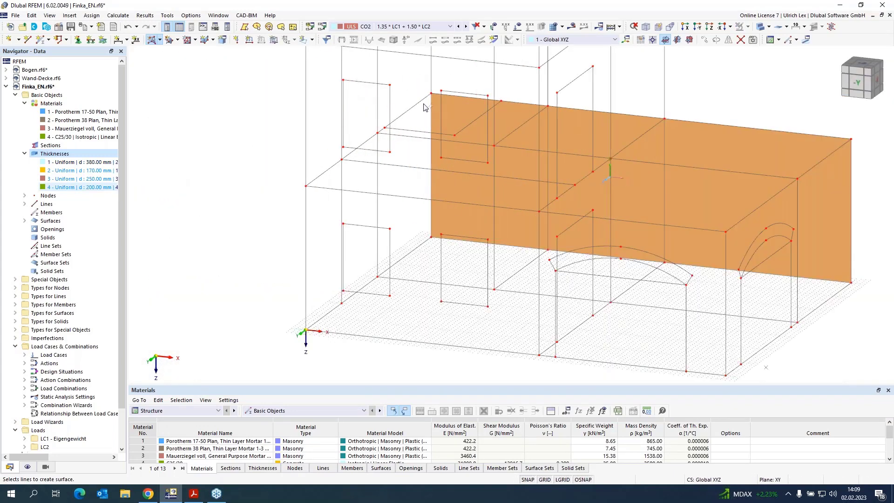
pyautogui.scroll(3, 379, 133)
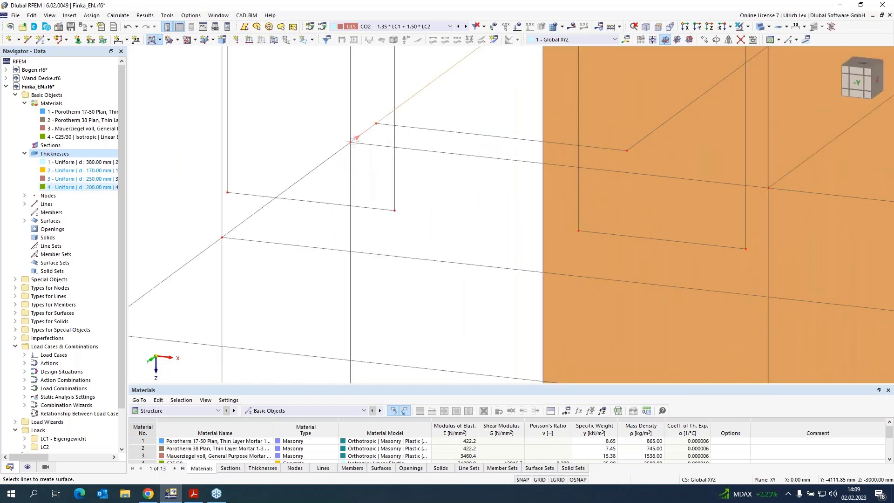
pyautogui.scroll(-2, 344, 133)
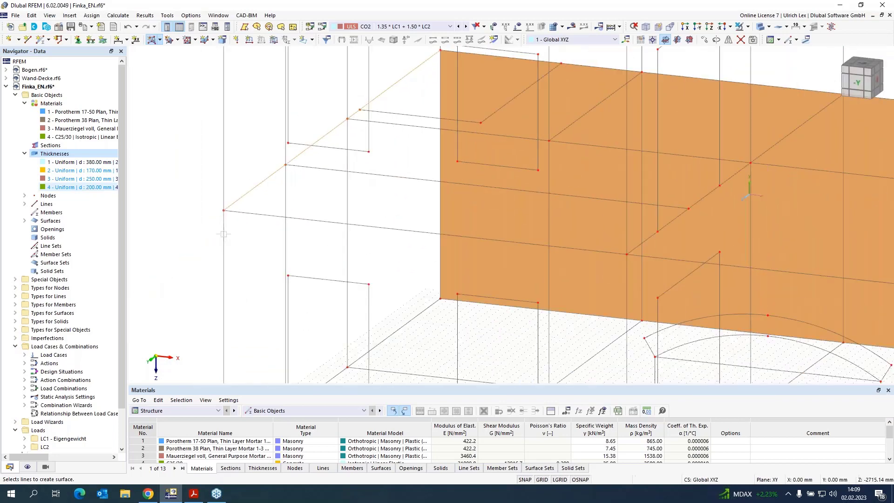
pyautogui.scroll(-3, 245, 296)
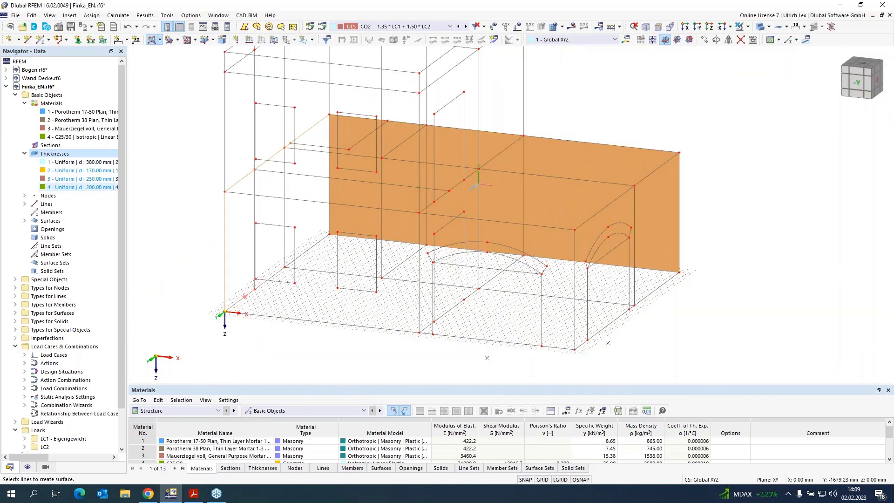
pyautogui.scroll(3, 244, 296)
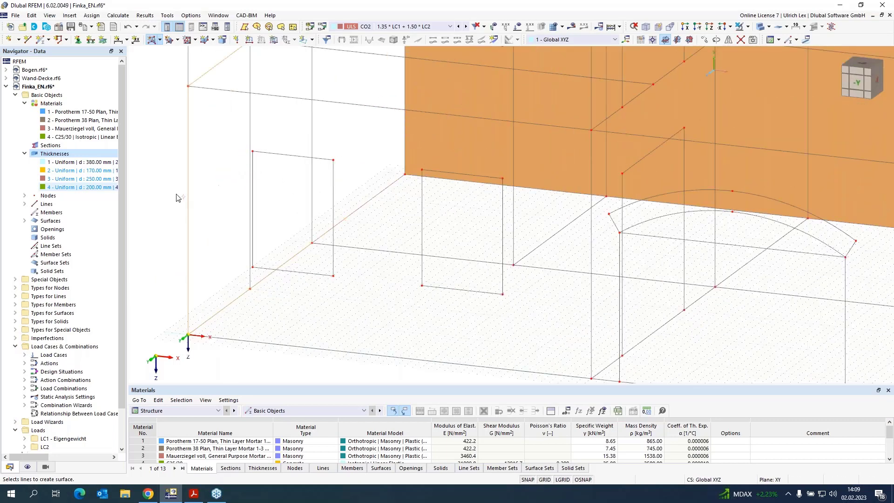
pyautogui.scroll(-2, 176, 197)
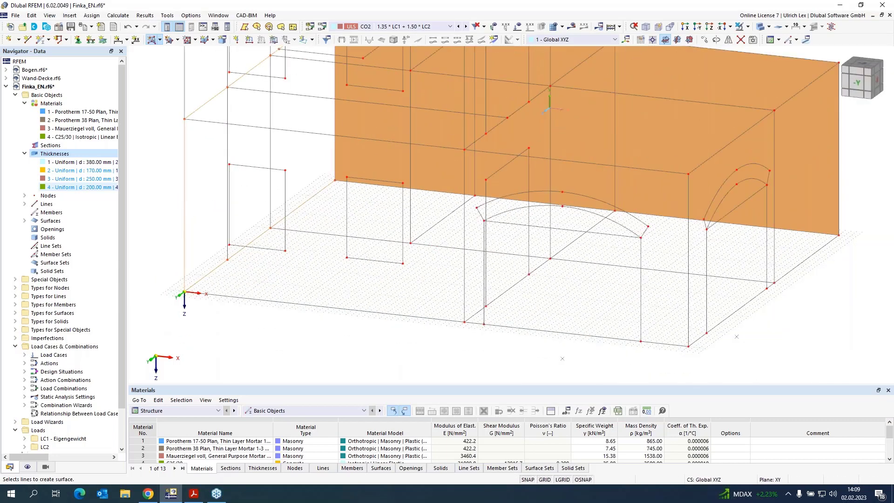
pyautogui.click(335, 115)
# - Create the short rear section of the annex's outer end wall at X = 9000 mm from its boundary lines
pyautogui.scroll(-3, 269, 167)
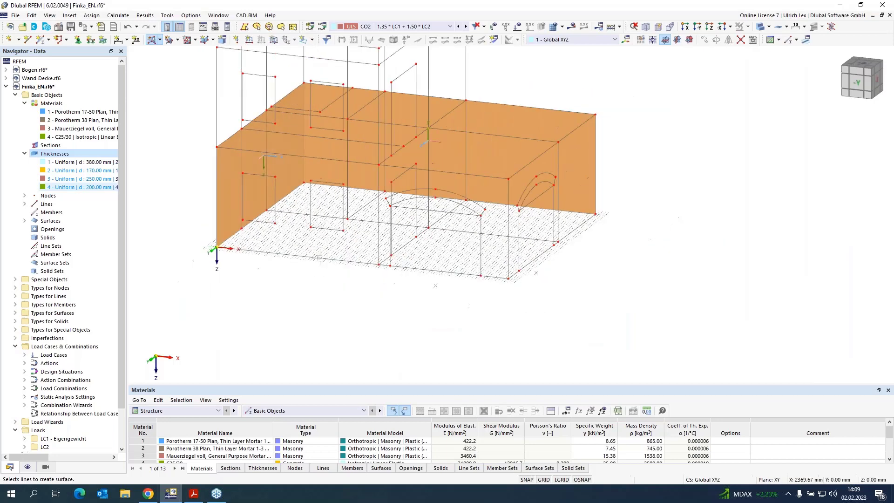
pyautogui.scroll(3, 582, 243)
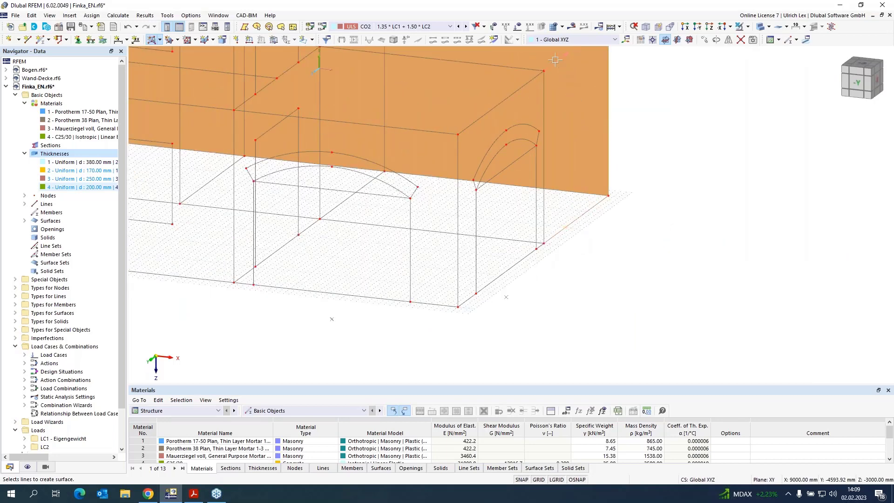
pyautogui.click(545, 93)
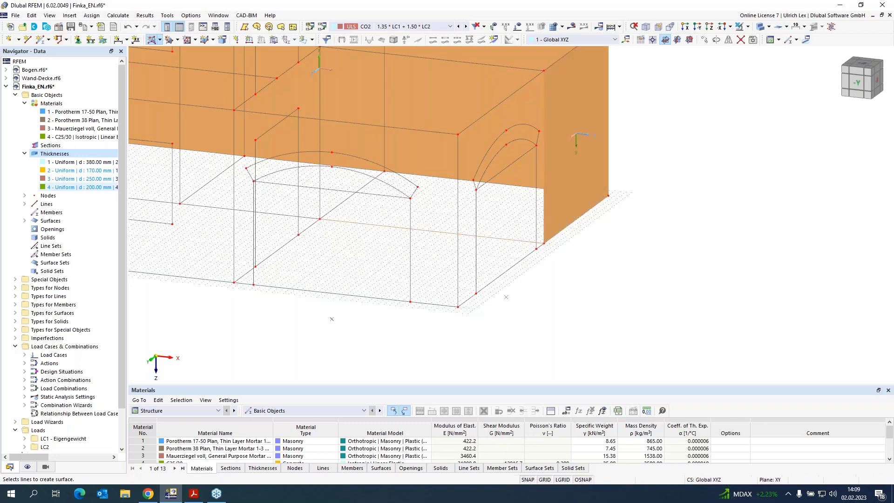
# - Create the recessed annex wall behind the arches, between X = 5000 mm and X = 9000 mm, from its boundary lines
pyautogui.scroll(3, 457, 112)
pyautogui.scroll(-5, 395, 149)
pyautogui.scroll(5, 393, 143)
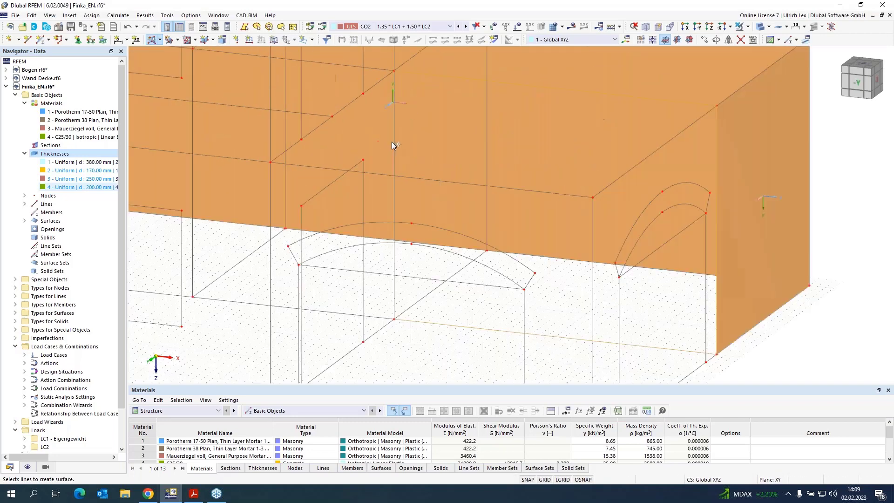
pyautogui.click(395, 153)
# - Create the ground-floor cross wall at X = 5000 mm, from the recessed annex wall to the front edge
pyautogui.click(381, 329)
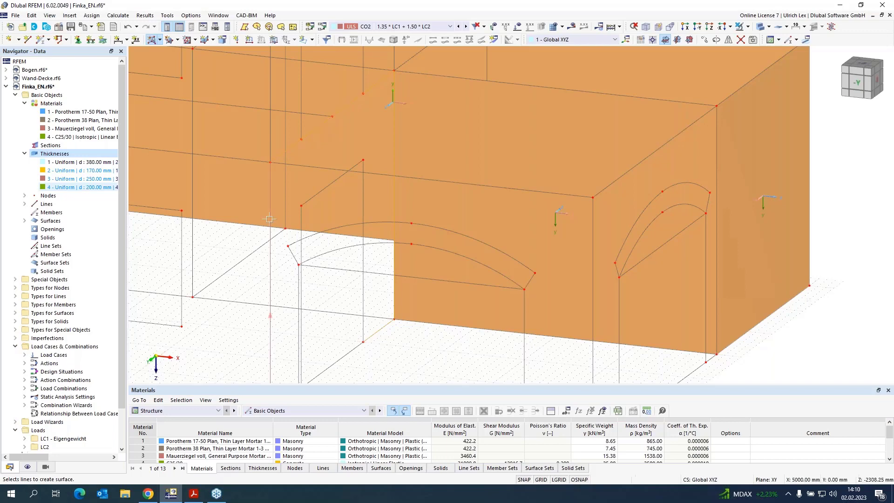
pyautogui.scroll(-5, 359, 177)
pyautogui.scroll(5, 333, 280)
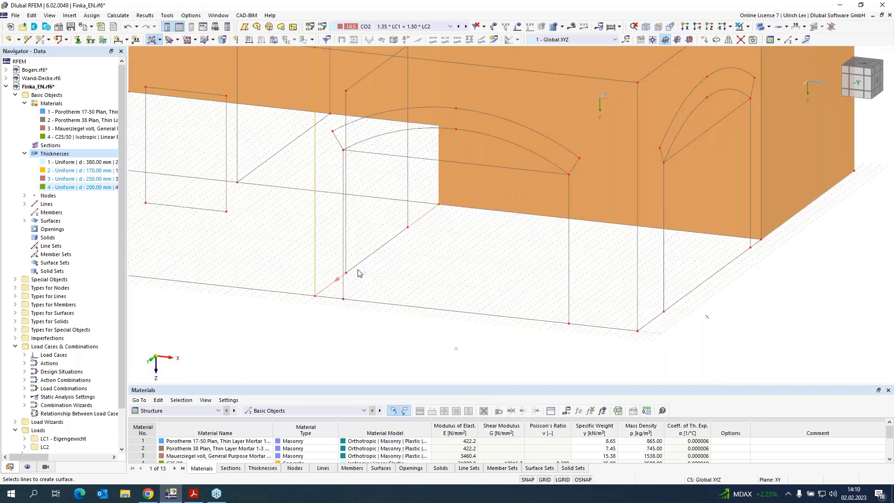
pyautogui.scroll(-3, 333, 279)
pyautogui.scroll(4, 328, 270)
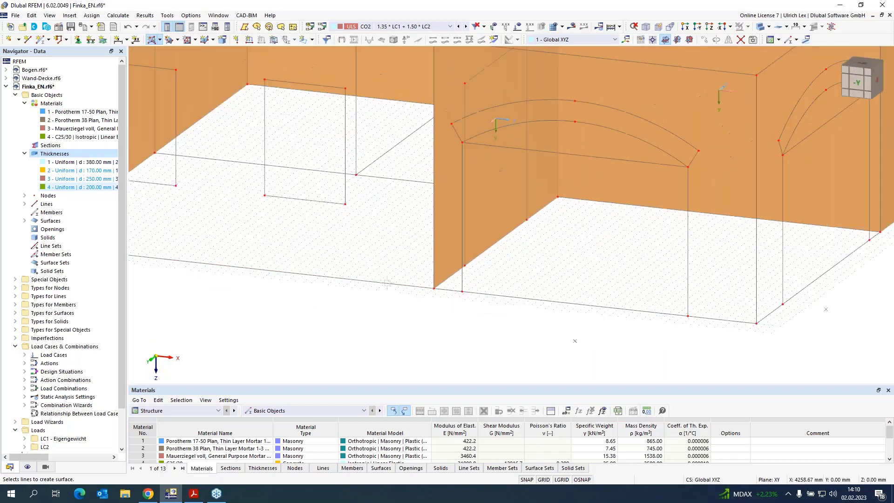
# - Create the ground-floor front wall containing the two window outlines, between X = 0 and X = 5000 mm
pyautogui.scroll(-5, 574, 341)
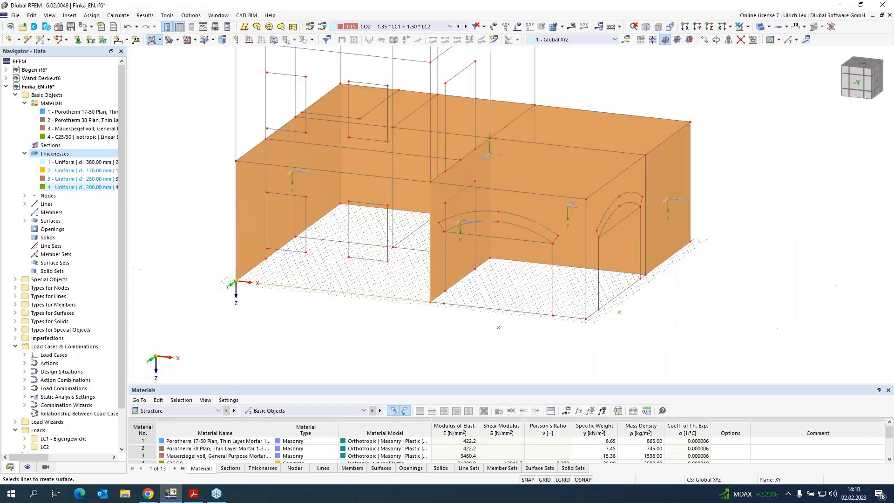
pyautogui.scroll(6, 575, 341)
pyautogui.scroll(-3, 510, 215)
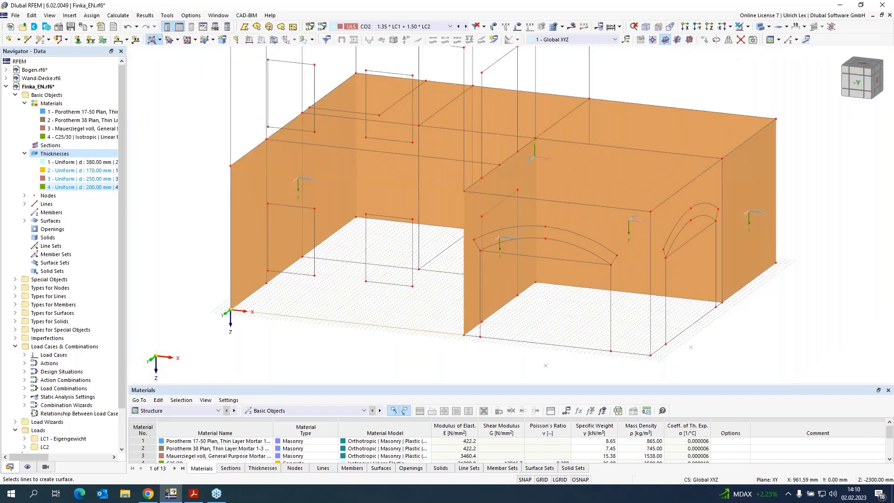
pyautogui.click(232, 210)
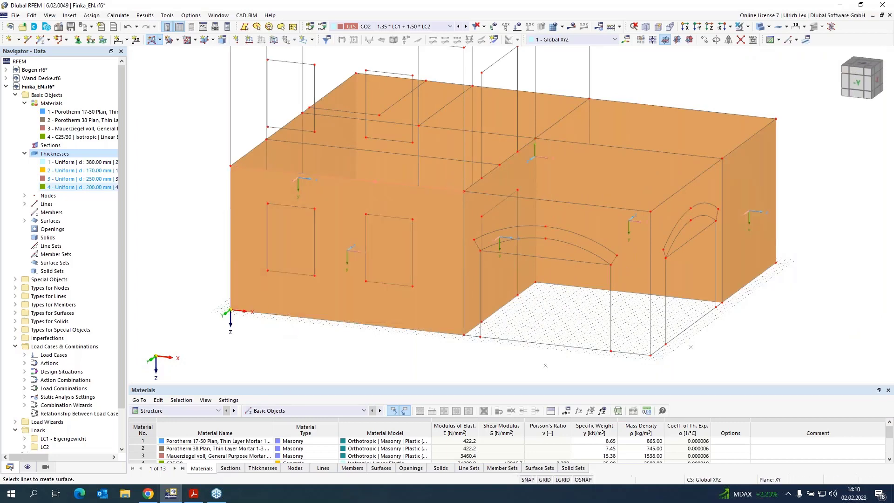
# - Create the upper-floor front wall and the adjoining upper-floor side wall at X = 5000 mm from their boundary lines
pyautogui.scroll(-3, 466, 280)
pyautogui.scroll(4, 459, 159)
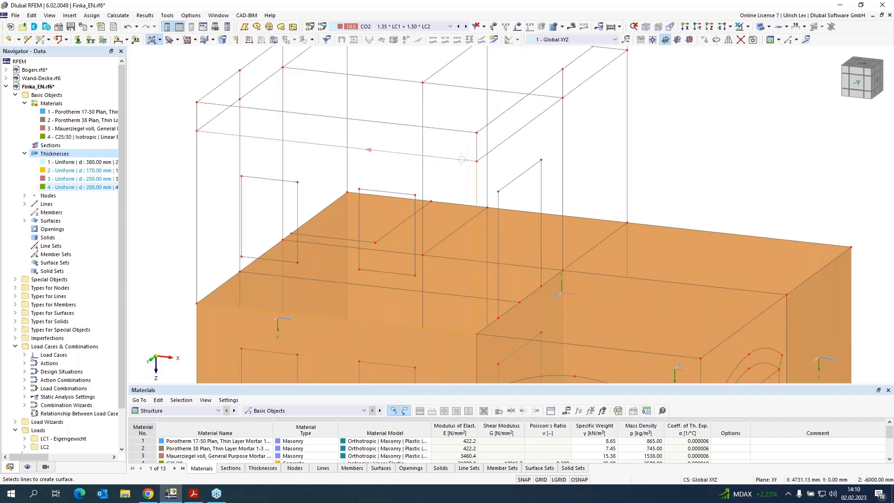
pyautogui.click(199, 175)
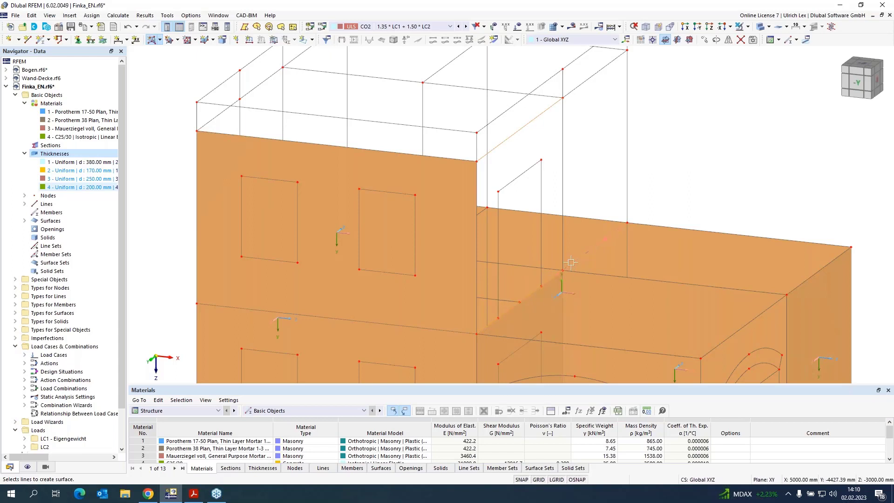
pyautogui.click(595, 95)
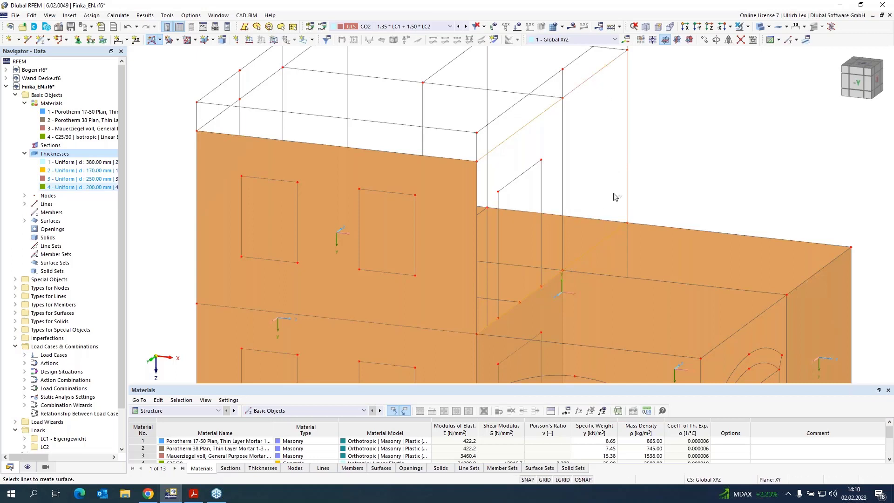
pyautogui.click(477, 233)
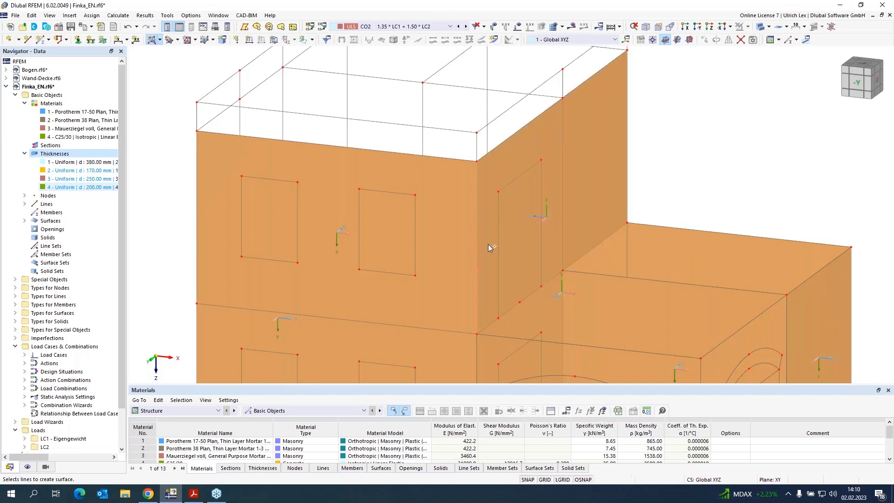
# - Switch the model display to transparent surfaces and create the upper-floor rear wall from its boundary lines
pyautogui.click(761, 26)
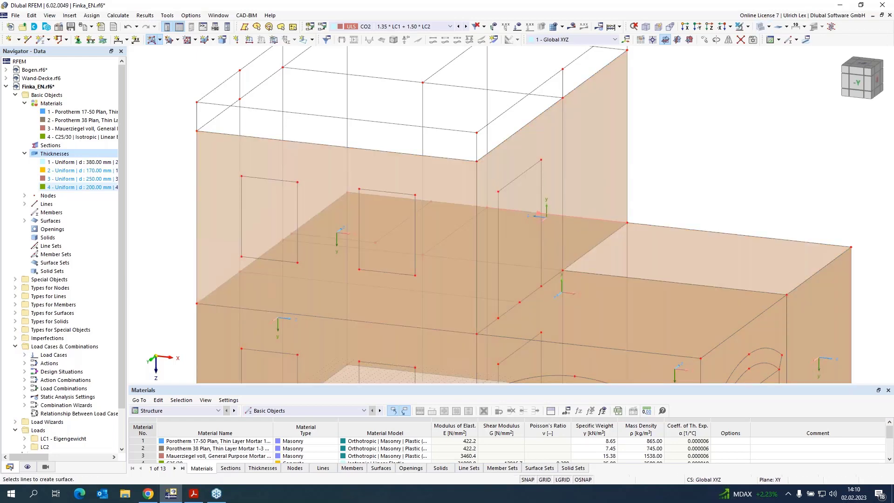
pyautogui.scroll(-2, 633, 210)
pyautogui.scroll(5, 633, 119)
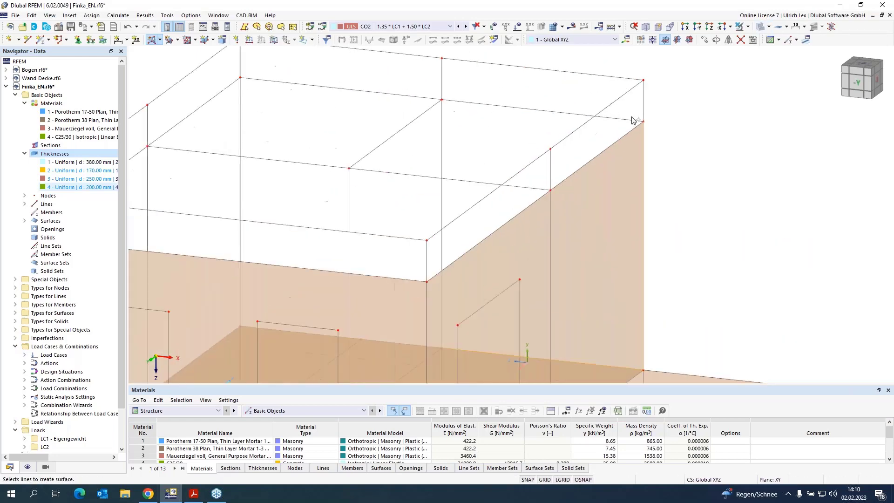
pyautogui.click(621, 119)
pyautogui.click(433, 99)
pyautogui.scroll(-2, 311, 215)
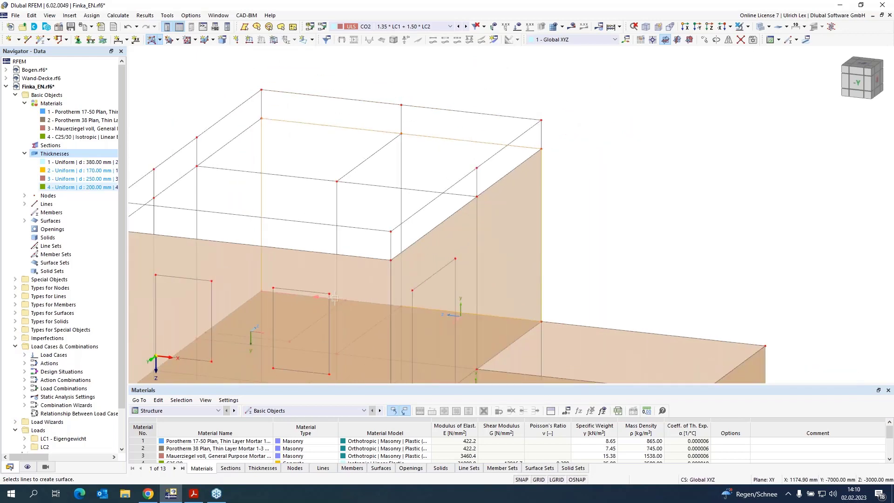
pyautogui.click(354, 301)
# - Create the upper-floor end wall at X = 0 from its boundary lines and finish this series of surfaces
pyautogui.scroll(-1, 354, 301)
pyautogui.scroll(4, 549, 167)
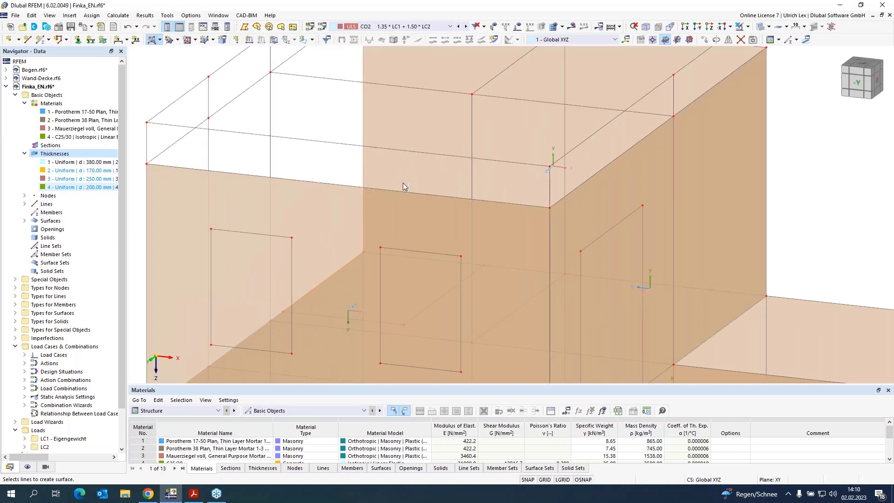
pyautogui.scroll(-1, 407, 186)
pyautogui.click(311, 106)
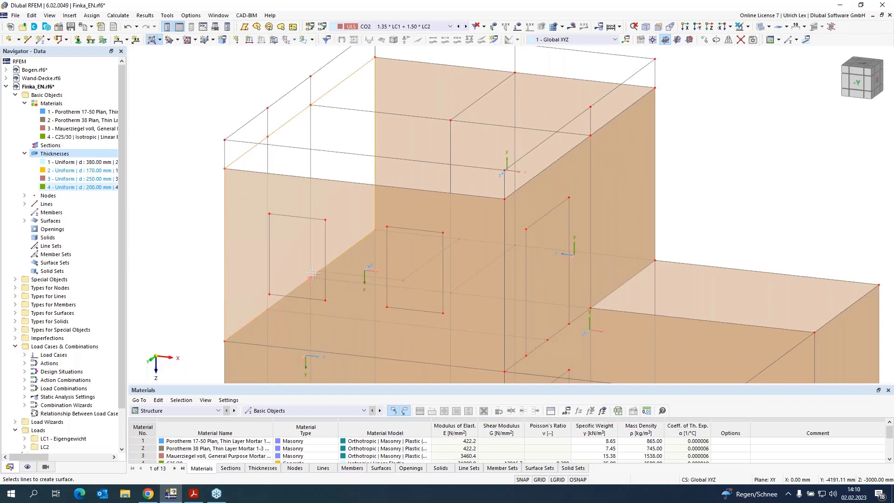
pyautogui.press('Escape')
pyautogui.scroll(-5, 201, 164)
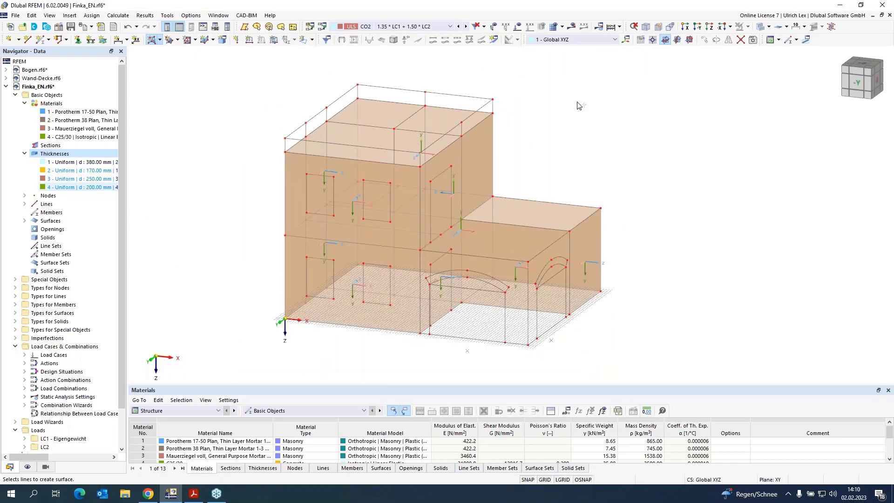
# - Create the ground-floor interior wall at X = 2500 mm from its boundary lines, using the 170 mm Porotherm 17-50 Plan thickness
pyautogui.click(152, 40)
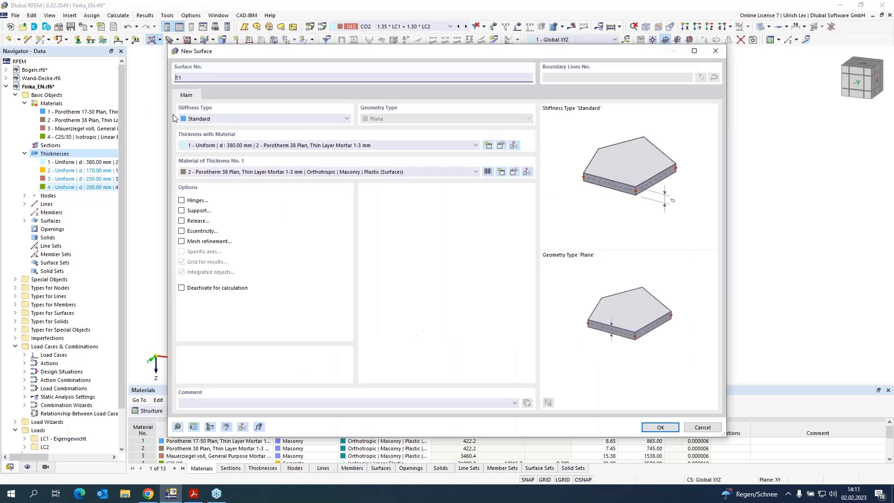
pyautogui.click(260, 148)
pyautogui.click(246, 158)
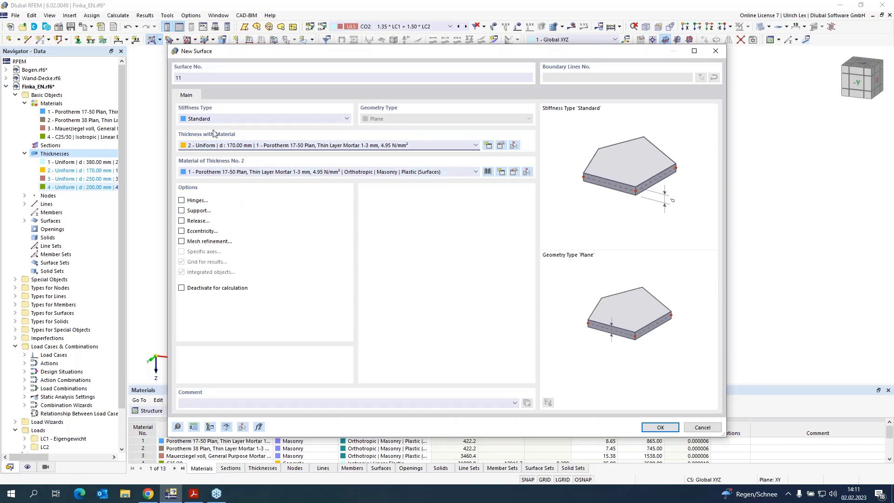
pyautogui.click(661, 427)
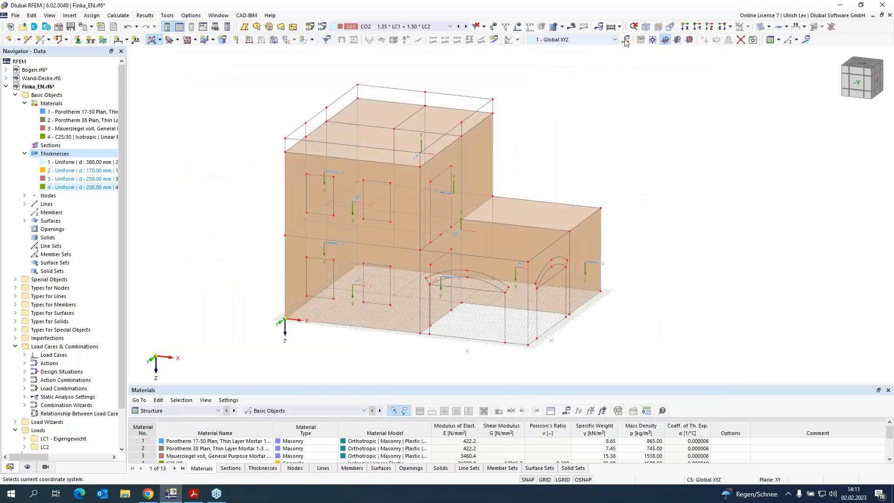
pyautogui.scroll(4, 421, 279)
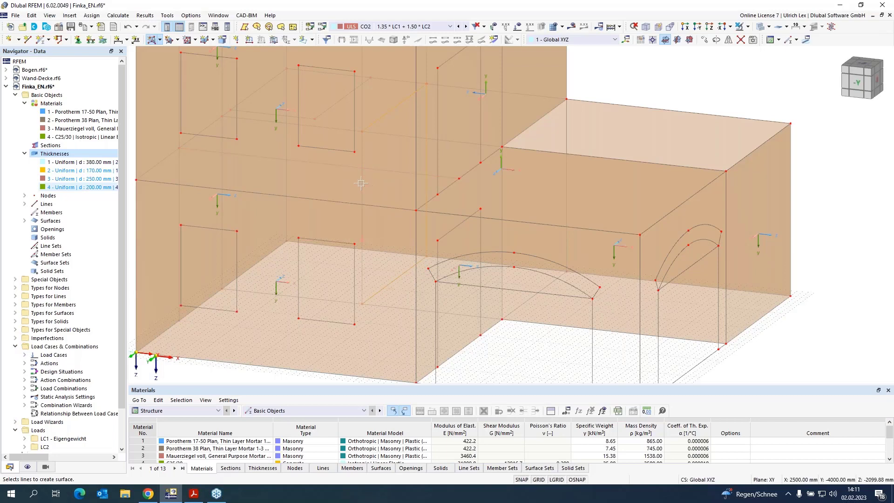
pyautogui.scroll(-5, 333, 205)
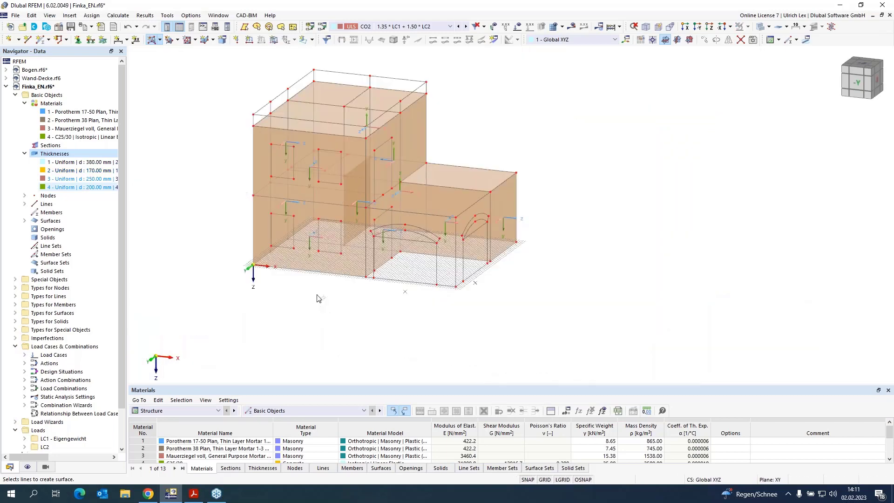
pyautogui.click(151, 39)
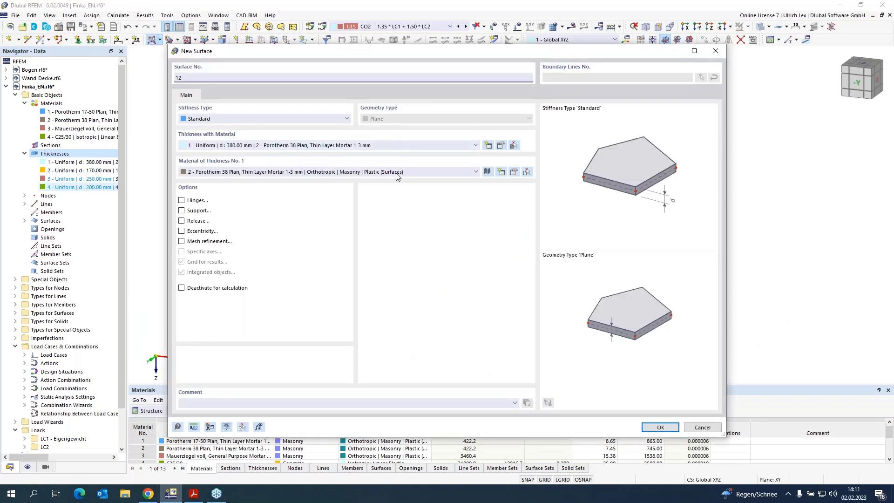
pyautogui.click(420, 173)
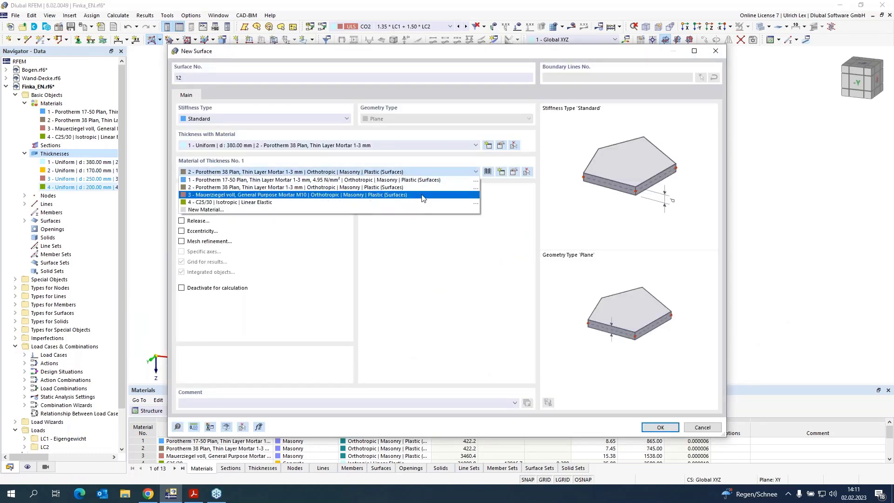
pyautogui.click(423, 196)
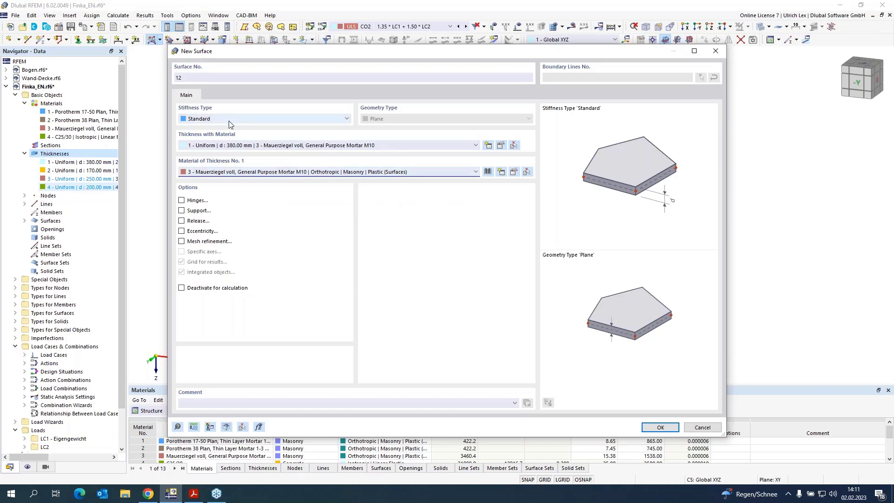
pyautogui.click(676, 427)
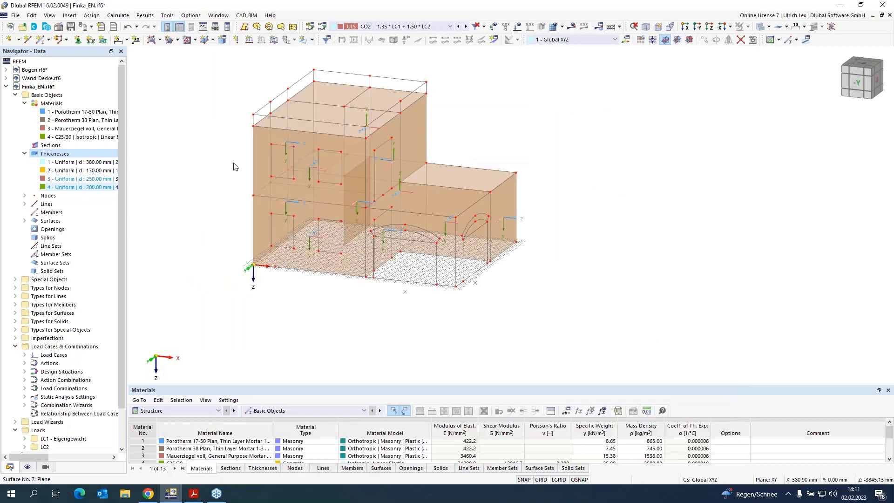
# - Create the extension's front wall around the wide arch from its boundary lines, using the 250 mm Mauerziegel voll, General Purpose Mortar M10 thickness
pyautogui.click(152, 39)
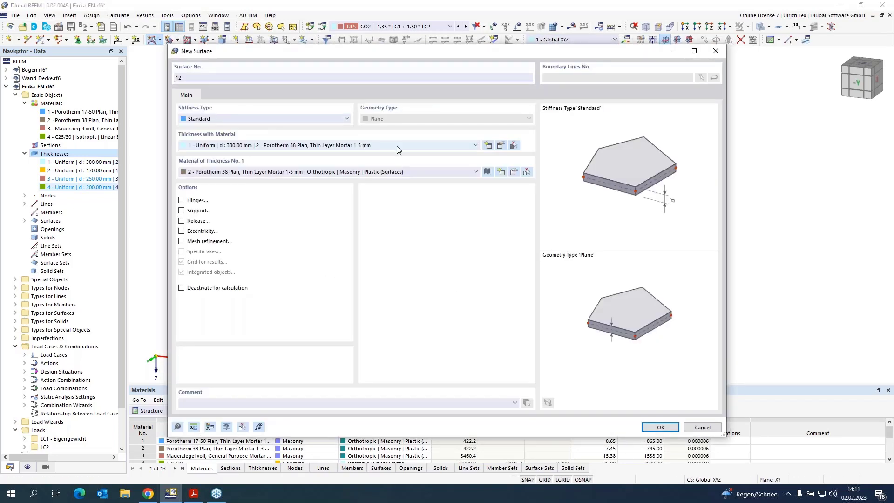
pyautogui.click(398, 149)
pyautogui.click(400, 190)
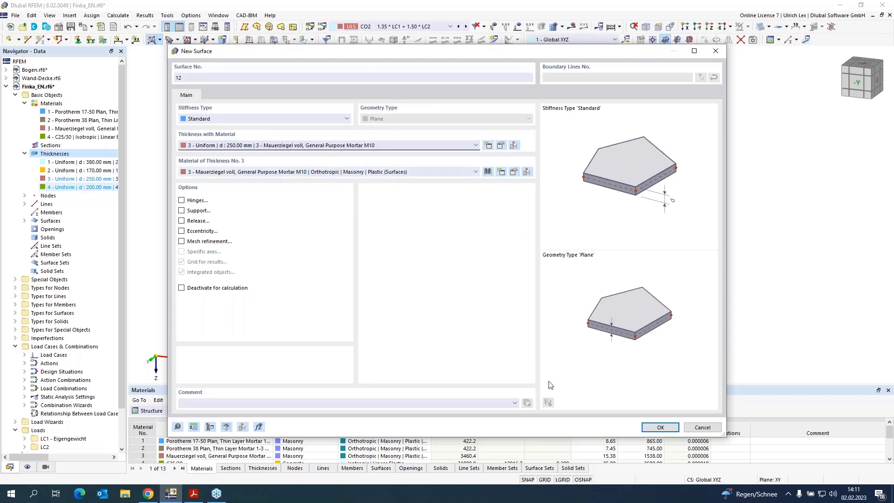
pyautogui.click(660, 428)
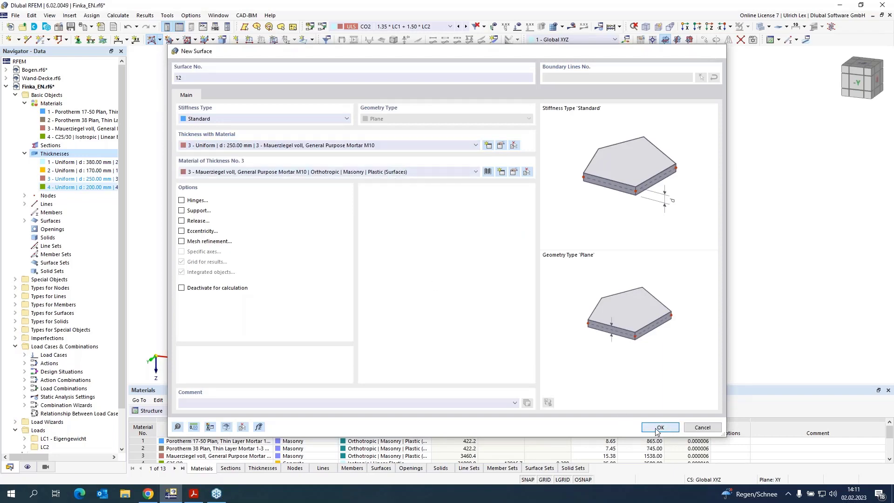
pyautogui.scroll(2, 470, 201)
pyautogui.scroll(2, 398, 278)
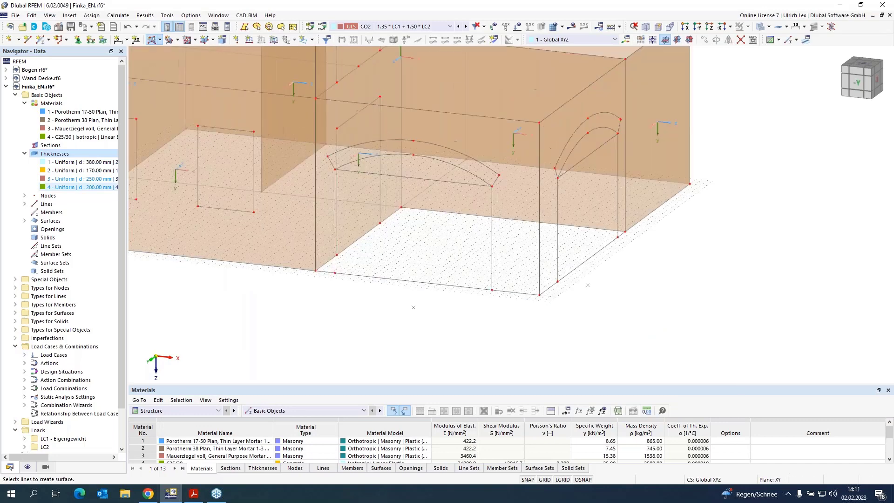
pyautogui.click(315, 241)
pyautogui.click(438, 111)
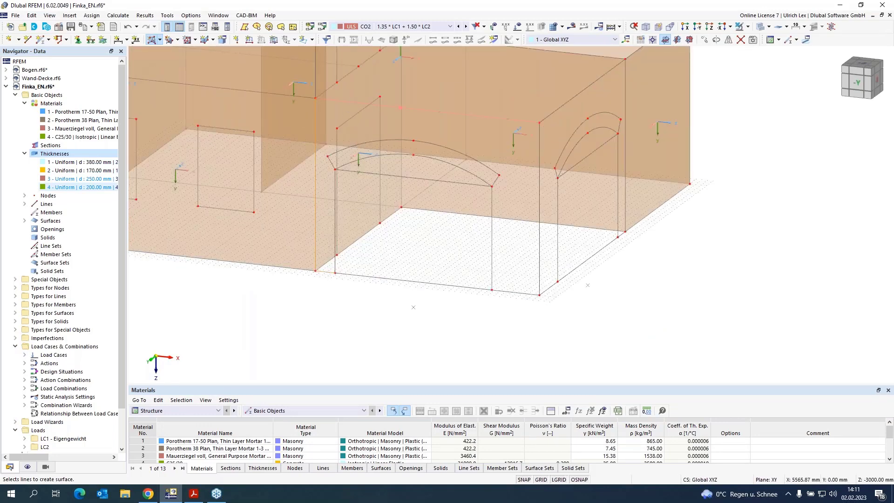
pyautogui.click(540, 154)
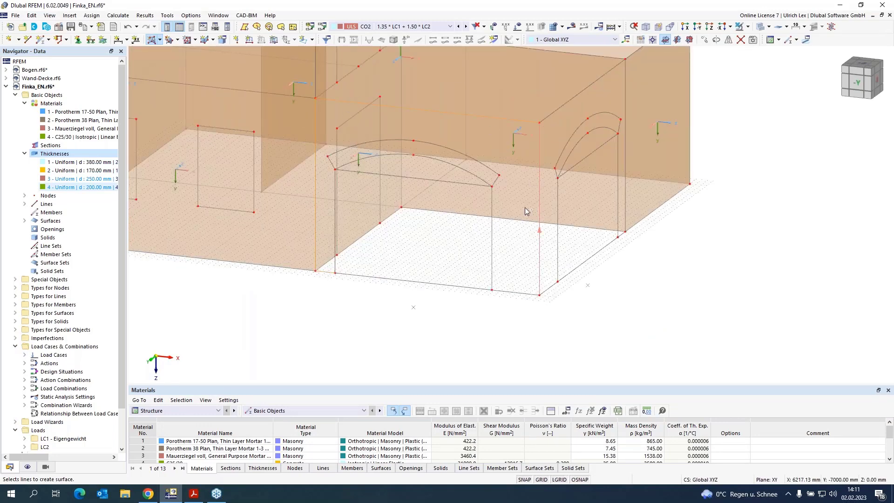
pyautogui.click(465, 287)
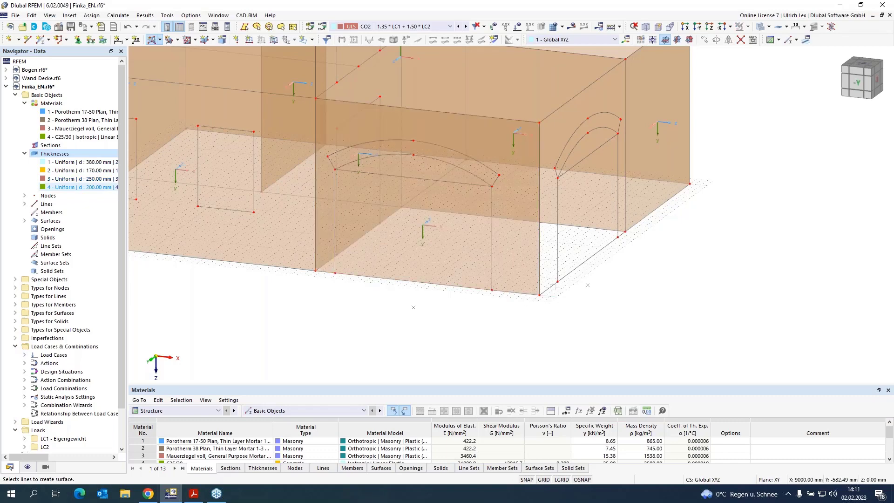
# - Create the extension's end wall around the small arch at X = 9000 mm from its boundary lines
pyautogui.click(559, 117)
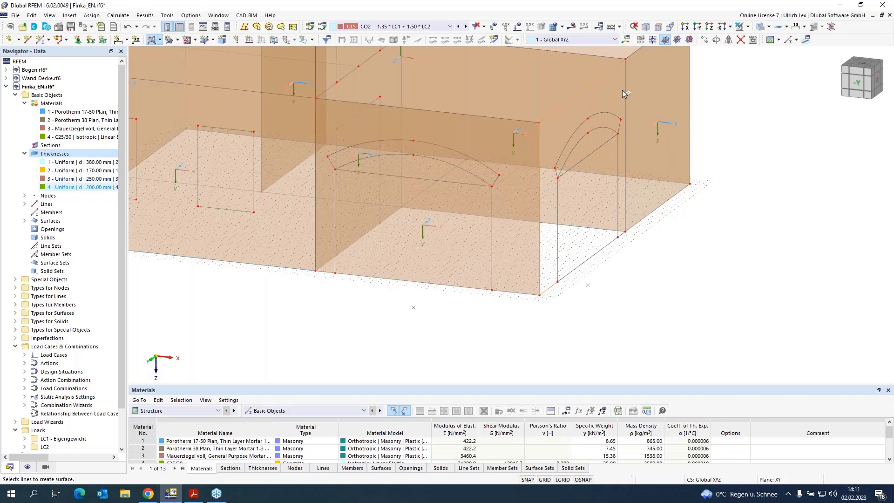
pyautogui.click(624, 235)
pyautogui.scroll(-3, 512, 341)
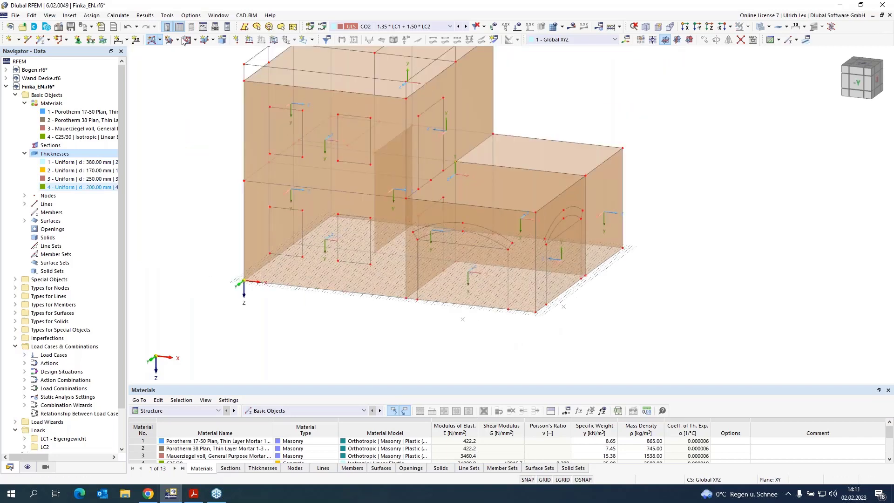
# - Create the roof slab over the upper floor from its boundary lines, using the 200 mm C25/30 thickness
pyautogui.click(159, 39)
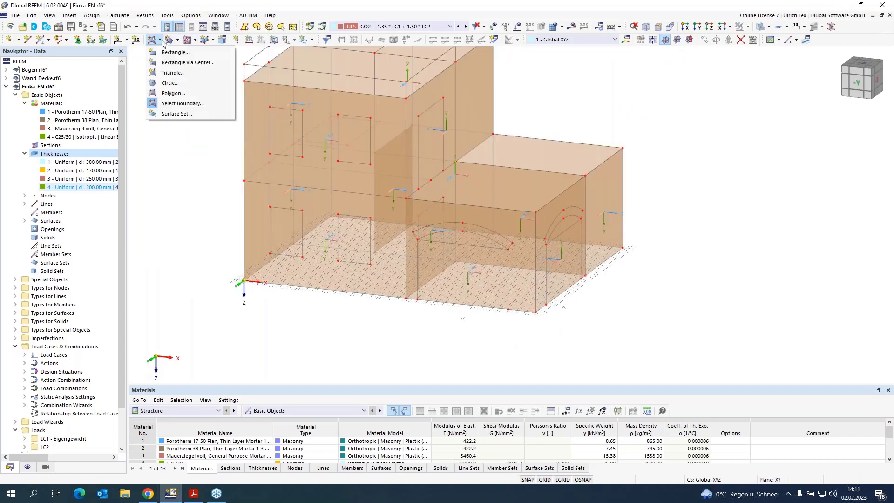
pyautogui.click(176, 106)
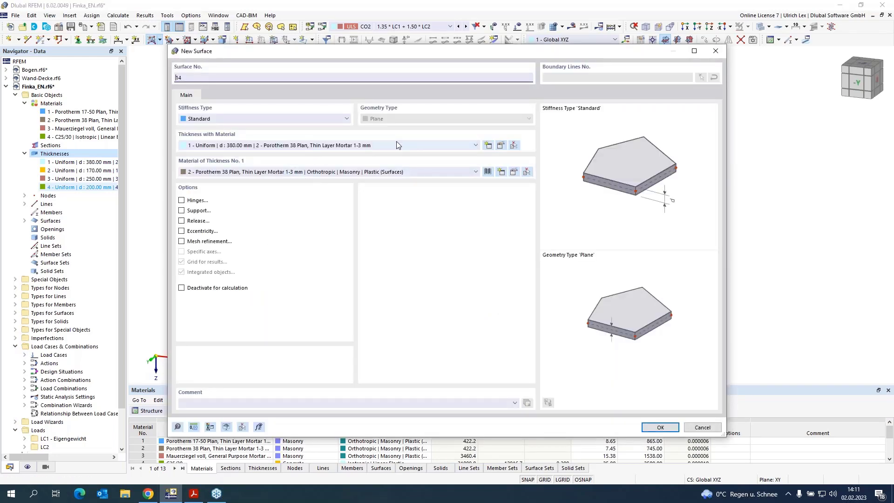
pyautogui.click(398, 145)
pyautogui.click(363, 180)
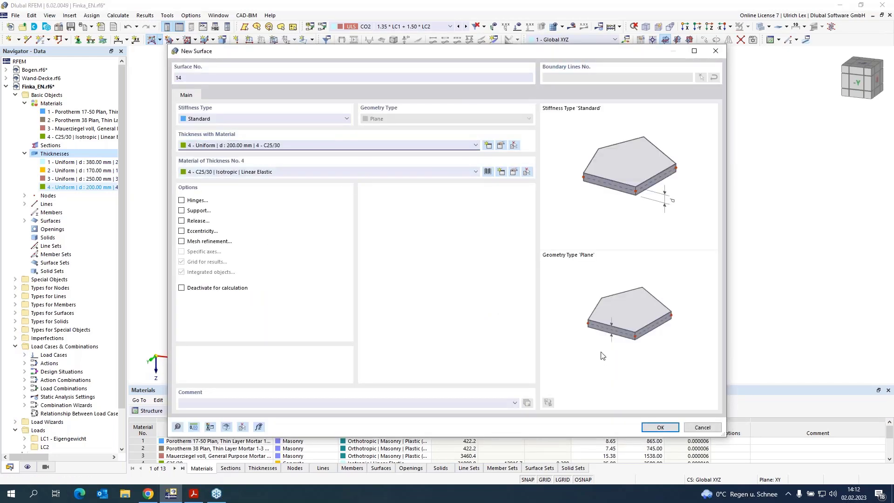
pyautogui.click(660, 427)
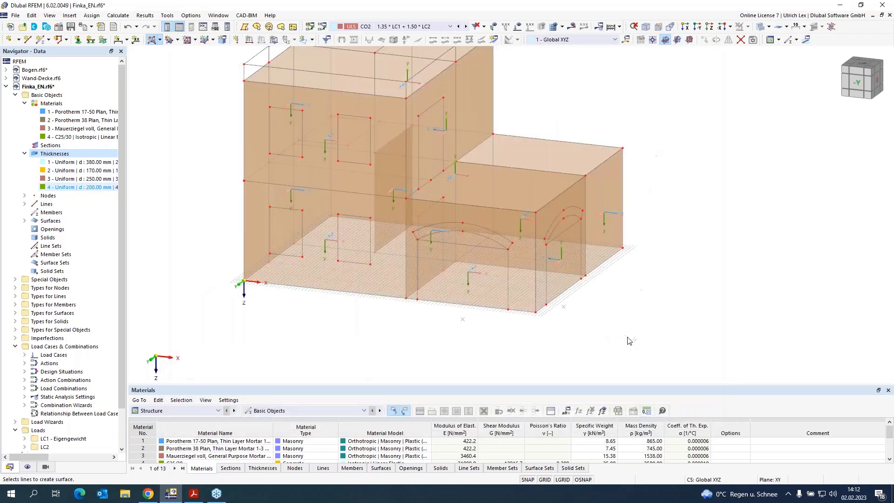
pyautogui.scroll(3, 424, 118)
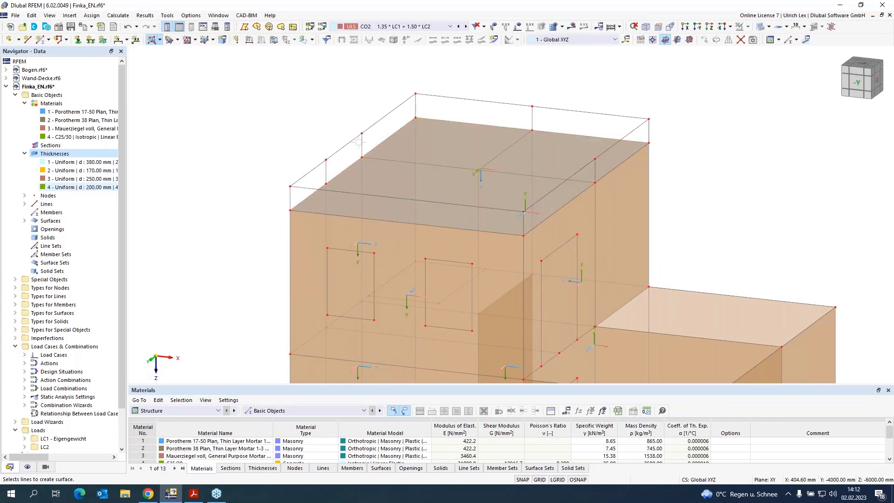
# - Create the intermediate floor slab of the two-storey part at Z = -3000 mm from its boundary lines
pyautogui.scroll(-3, 319, 197)
pyautogui.scroll(4, 282, 219)
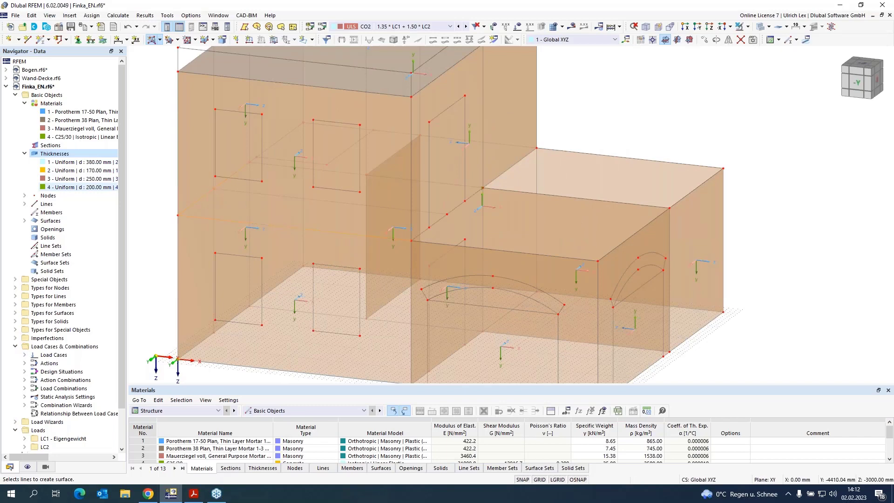
pyautogui.scroll(4, 253, 162)
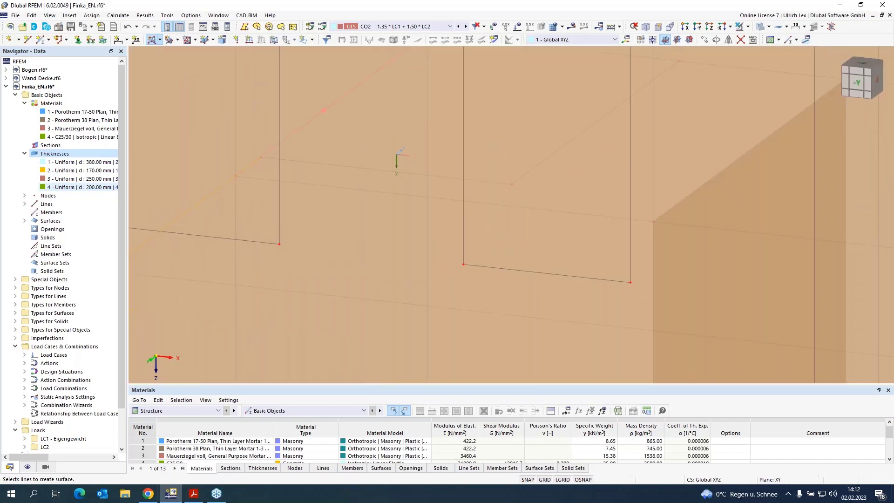
pyautogui.scroll(-3, 356, 144)
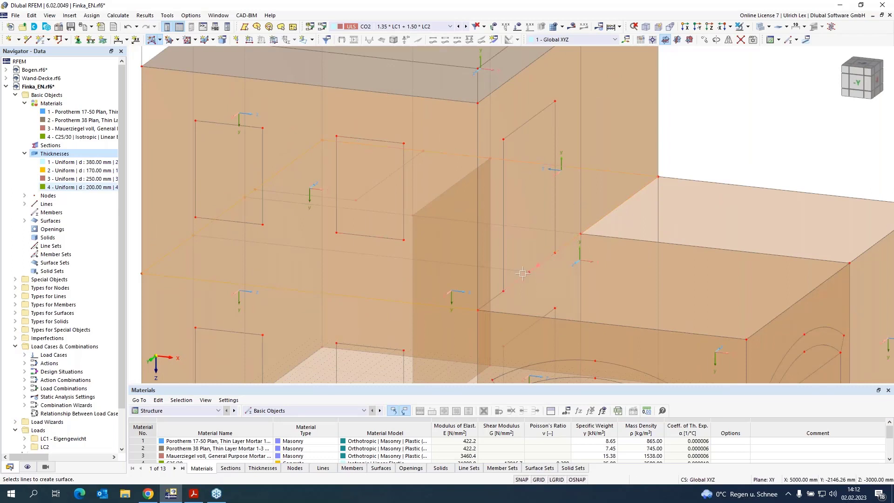
pyautogui.click(498, 298)
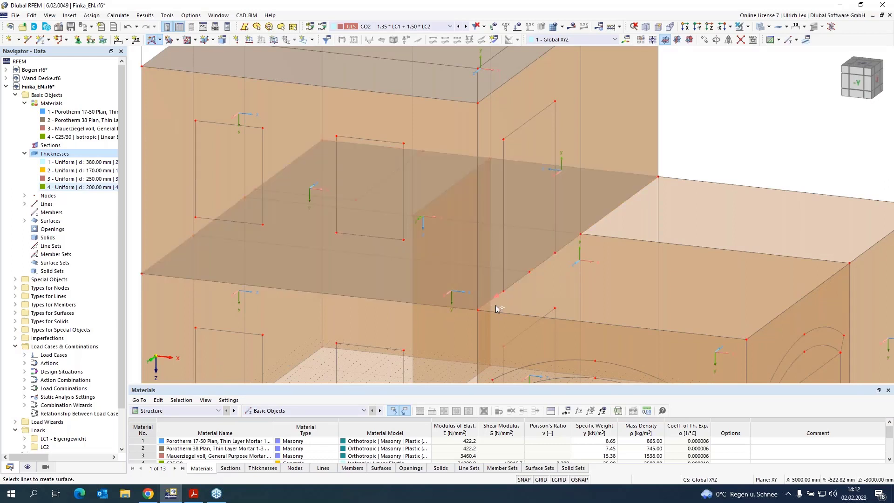
# - Create the roof slab over the single-storey extension from its boundary lines
pyautogui.click(605, 324)
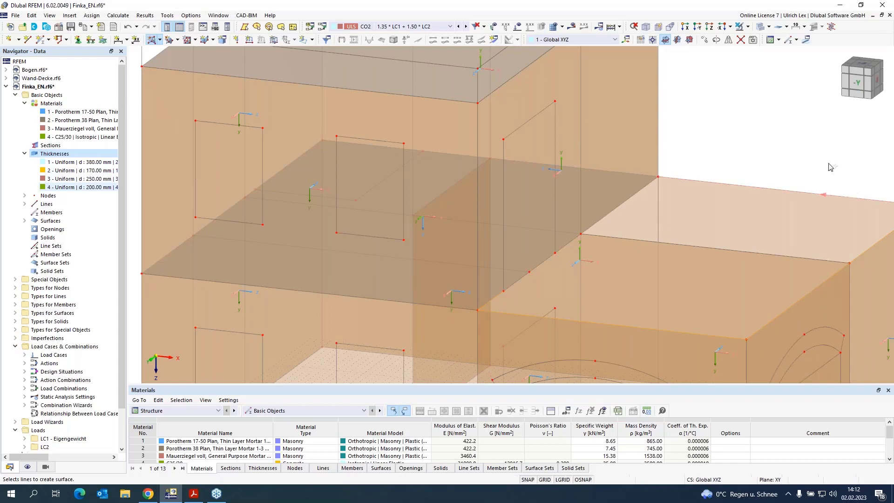
pyautogui.scroll(-2, 792, 124)
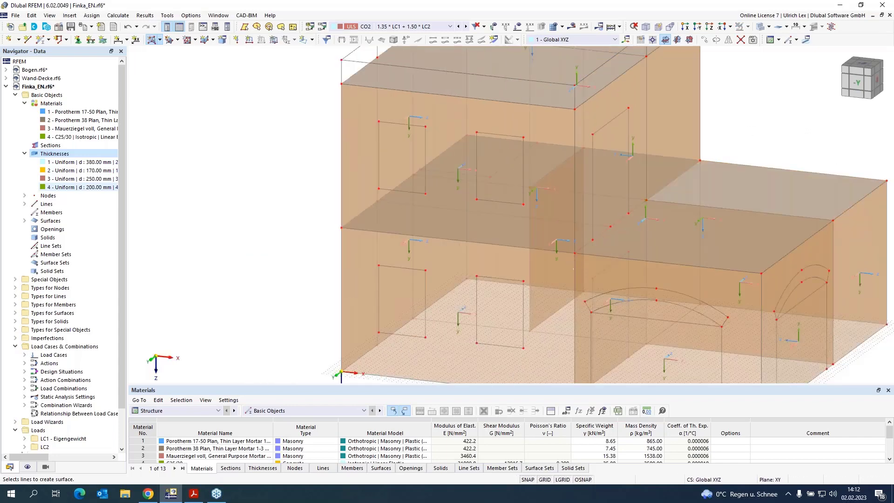
pyautogui.scroll(-2, 591, 235)
# - Create the base slab at Z = 0 over the whole building footprint from the outer ground lines
pyautogui.scroll(5, 518, 335)
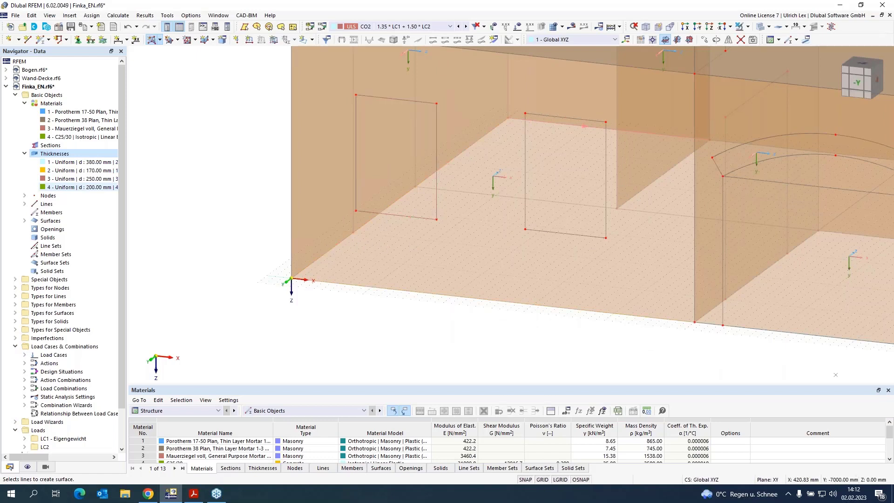
pyautogui.scroll(4, 533, 186)
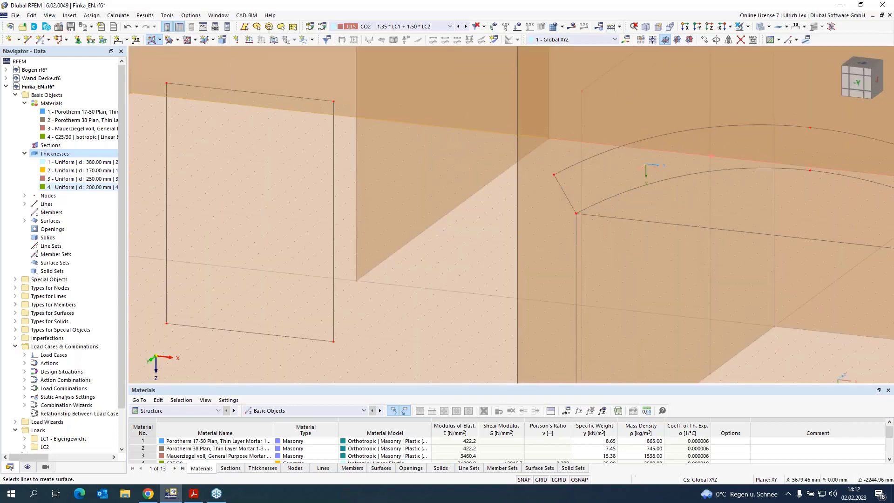
pyautogui.scroll(-3, 492, 135)
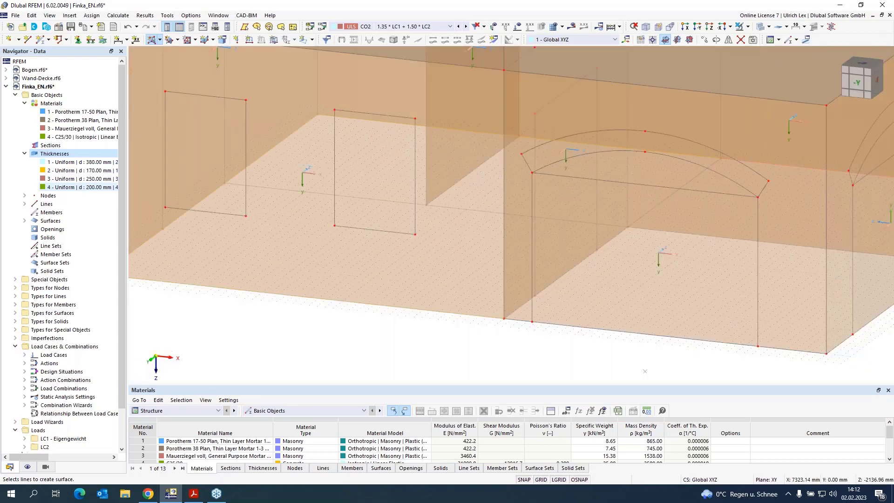
pyautogui.scroll(-2, 538, 144)
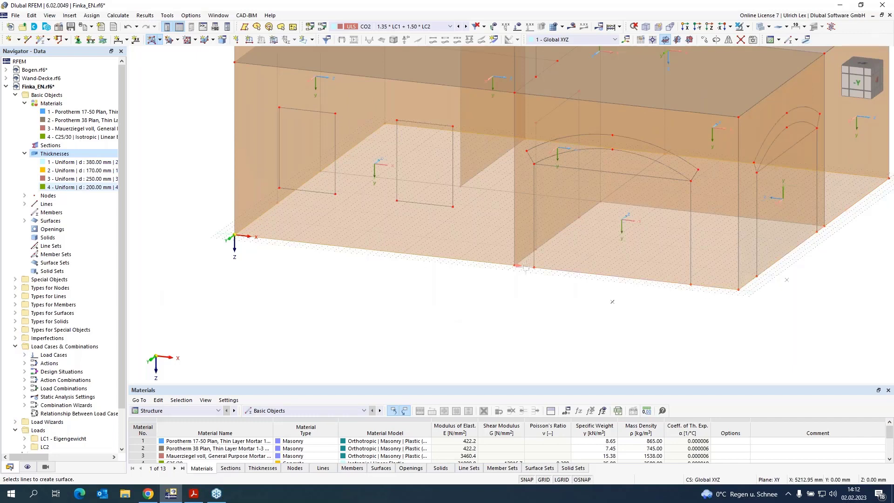
pyautogui.scroll(-3, 507, 307)
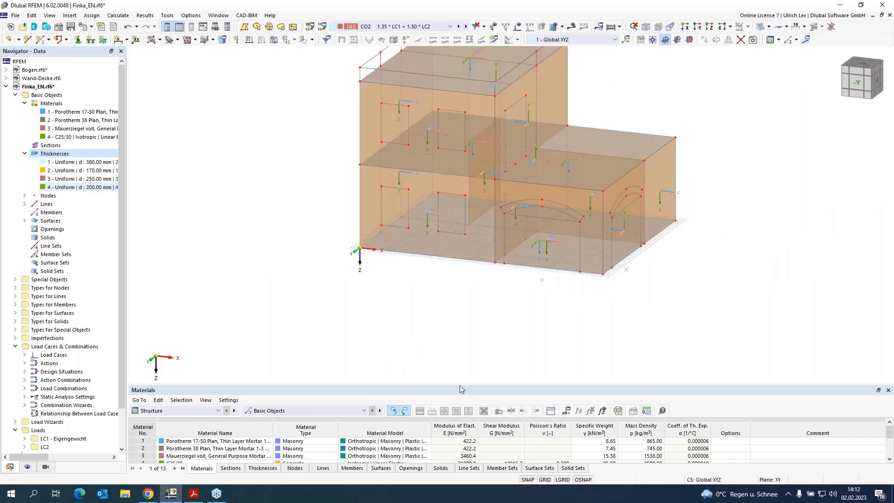
pyautogui.scroll(-2, 577, 331)
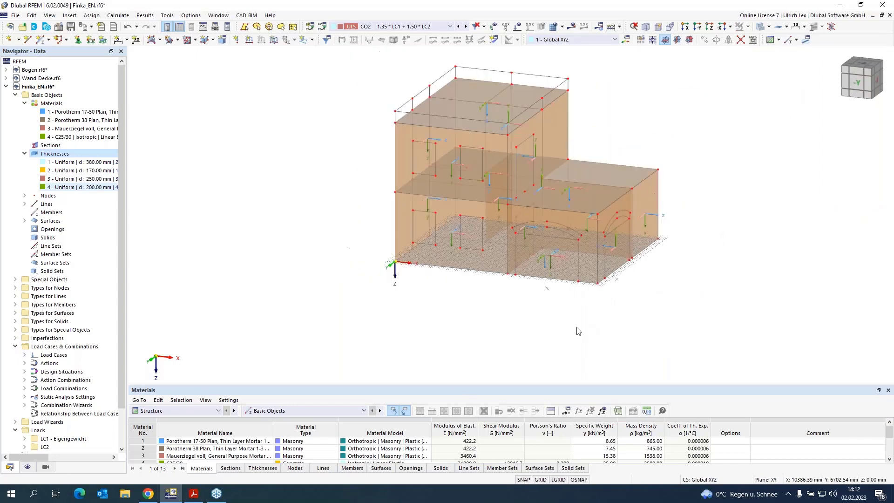
# - Display the building model in solid mode to examine the finished walls and slabs
pyautogui.keyDown('ctrl'); pyautogui.moveTo(741, 244); pyautogui.dragTo(697, 243, button='middle'); pyautogui.keyUp('ctrl')
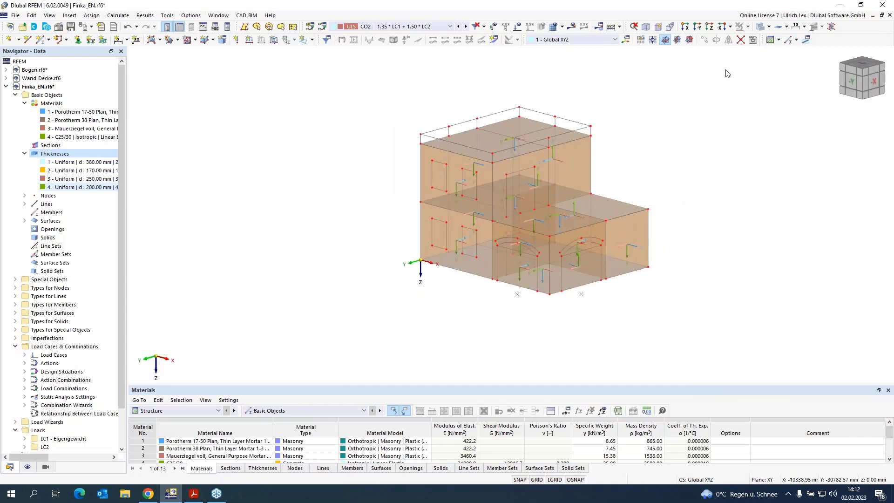
pyautogui.click(760, 27)
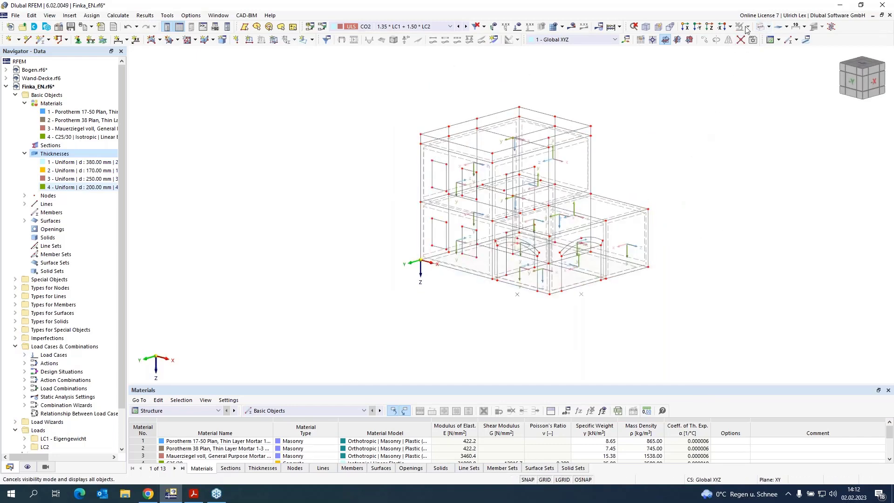
pyautogui.click(760, 27)
pyautogui.scroll(3, 605, 126)
pyautogui.scroll(-1, 591, 126)
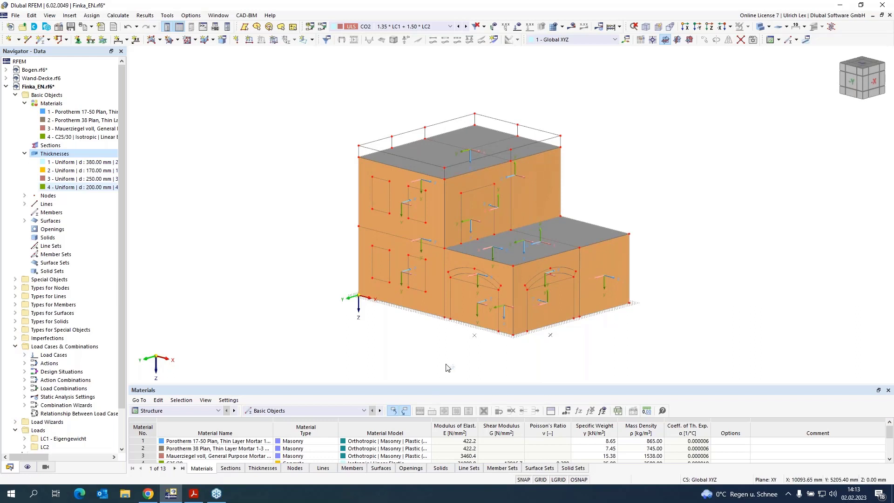
pyautogui.keyDown('ctrl'); pyautogui.moveTo(451, 365); pyautogui.dragTo(462, 365, button='middle'); pyautogui.keyUp('ctrl')
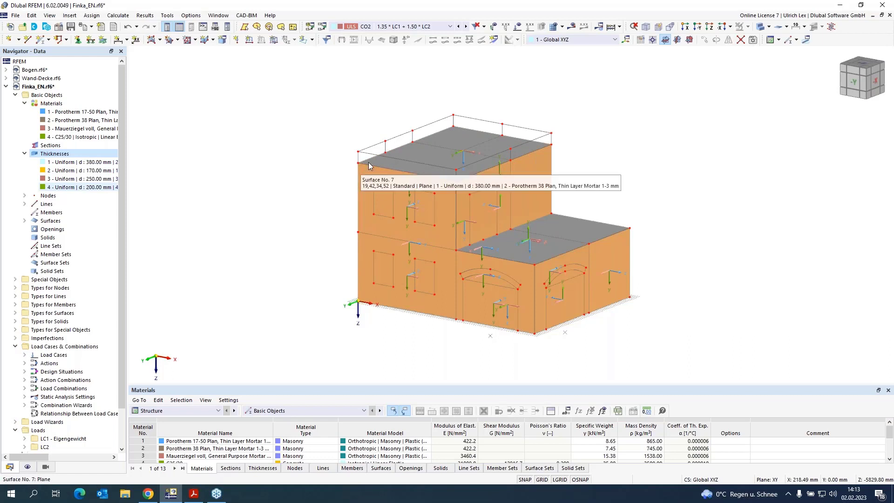
# - Create the parapet surfaces on the X = 0 and rear edges of the upper roof, using the 200 mm C25/30 thickness
pyautogui.scroll(4, 421, 145)
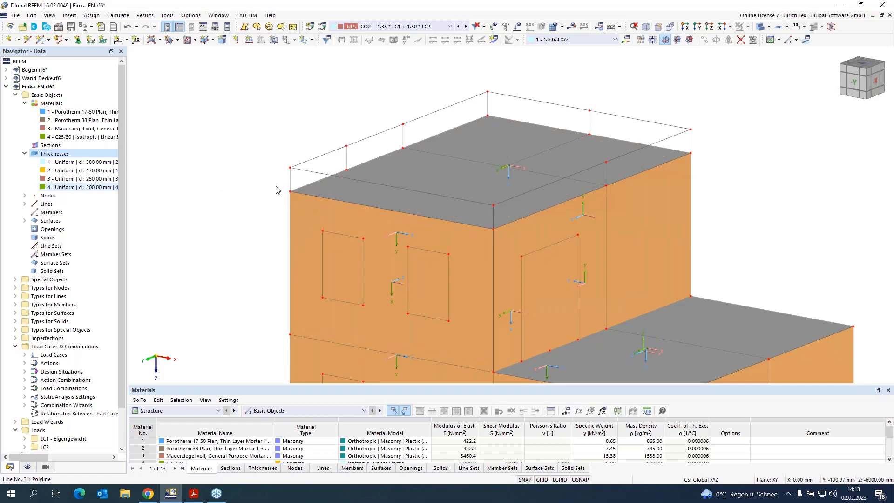
pyautogui.click(152, 41)
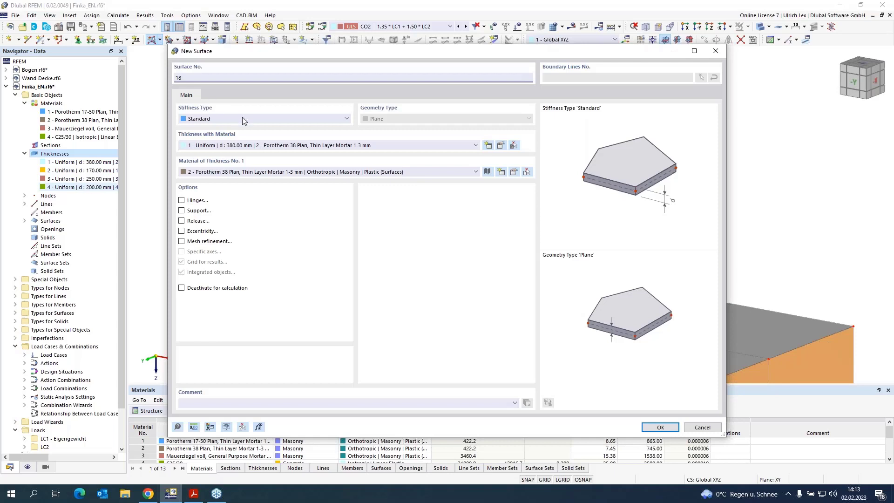
pyautogui.click(385, 149)
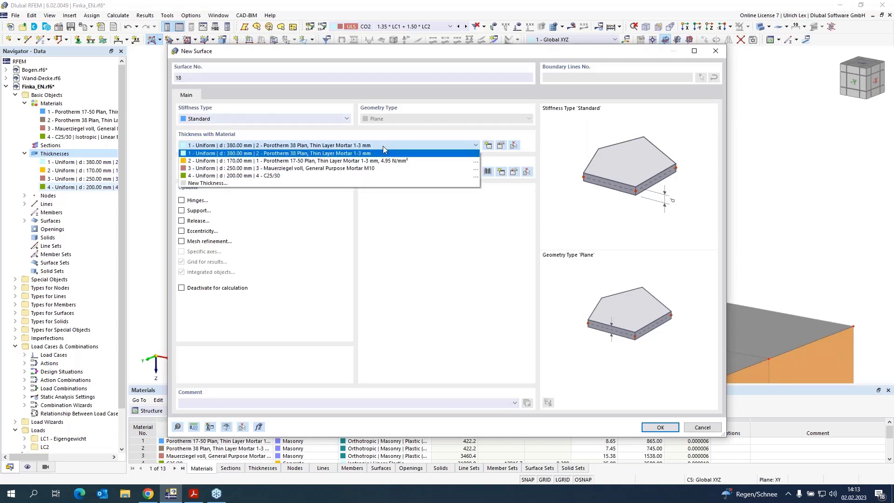
pyautogui.click(382, 176)
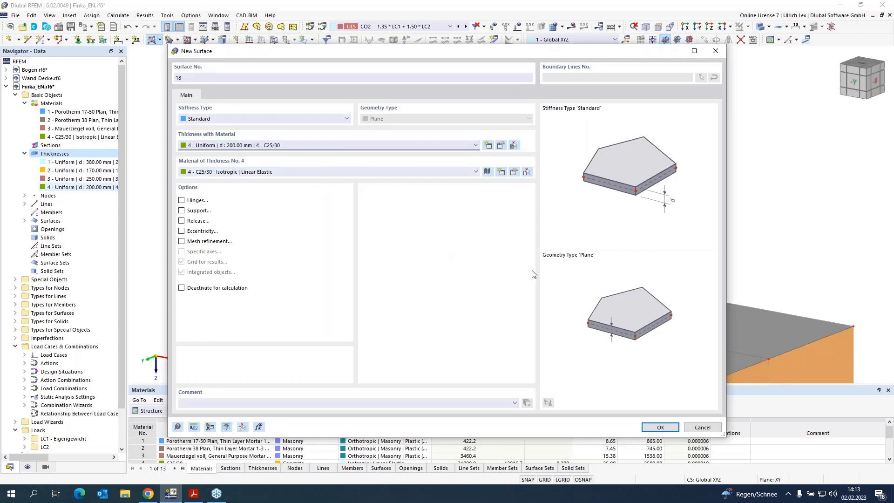
pyautogui.click(675, 429)
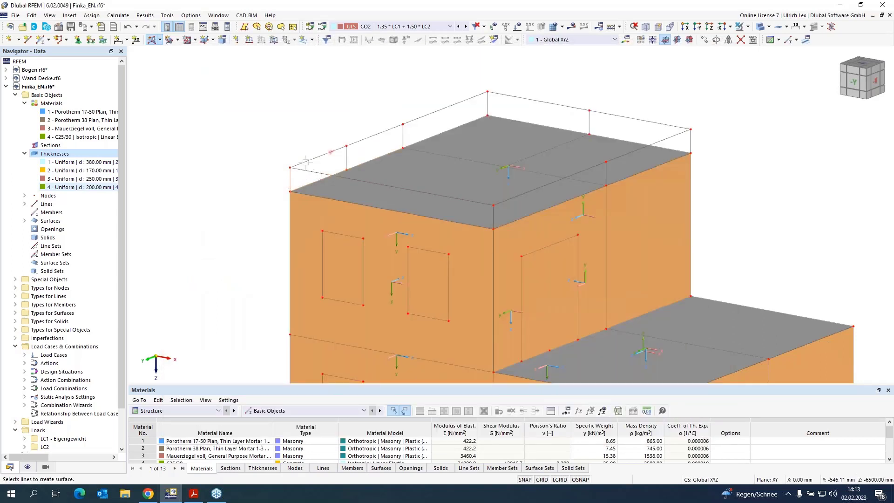
pyautogui.click(471, 120)
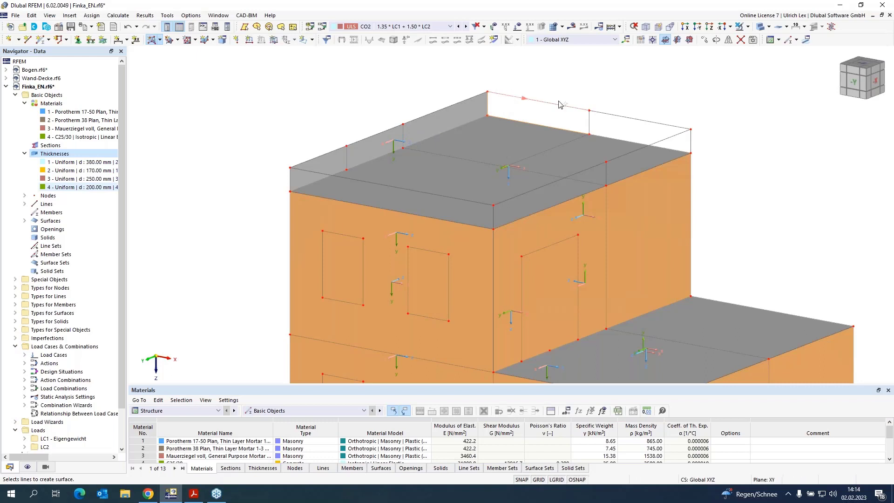
pyautogui.click(691, 148)
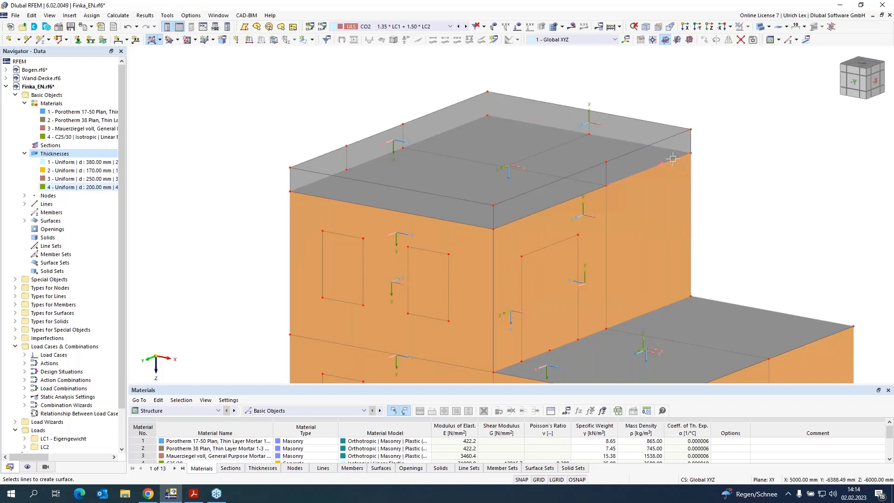
# - Create the remaining parapet surfaces on the X = 5000 mm and Y = 0 edges of the upper roof from their boundary lines
pyautogui.click(597, 165)
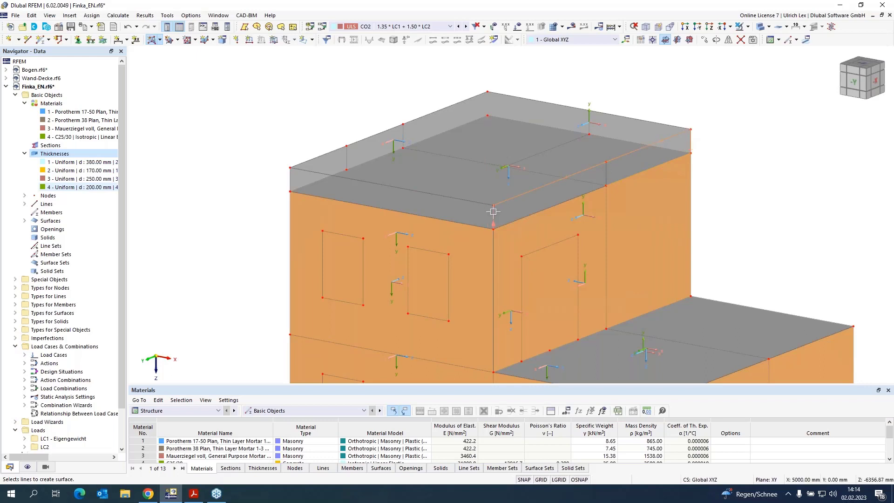
pyautogui.click(507, 220)
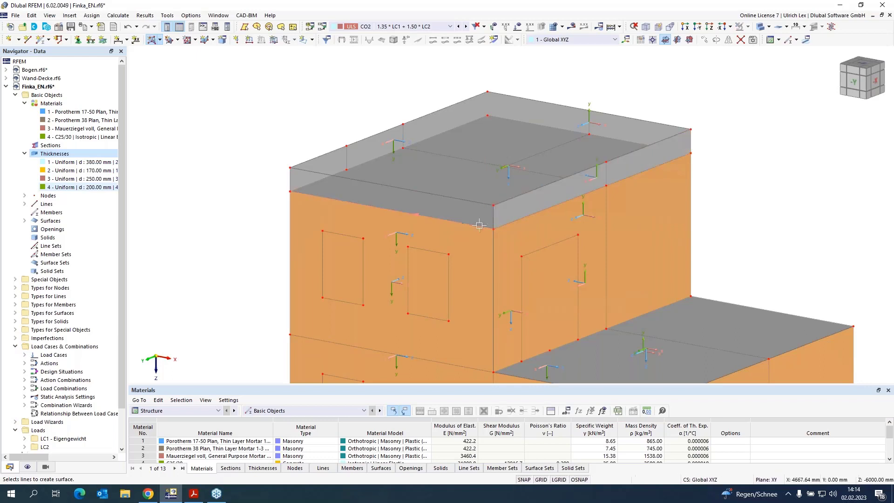
pyautogui.click(488, 226)
pyautogui.click(494, 218)
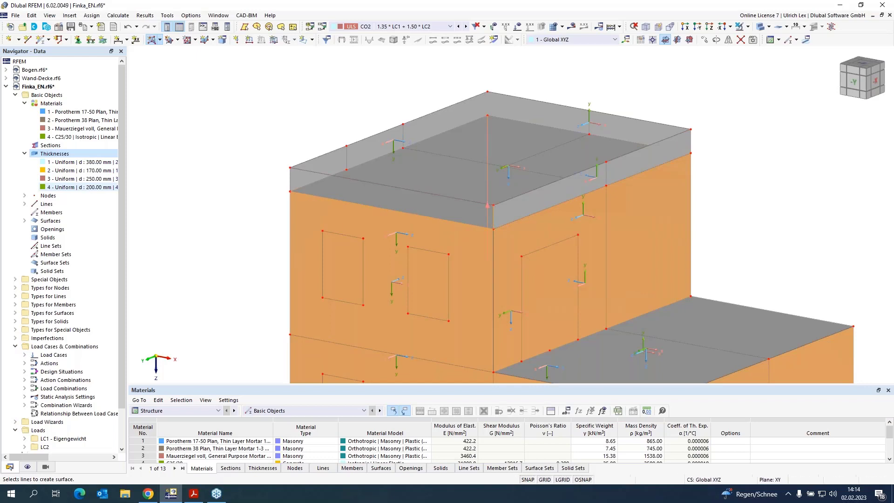
pyautogui.click(372, 183)
pyautogui.click(289, 177)
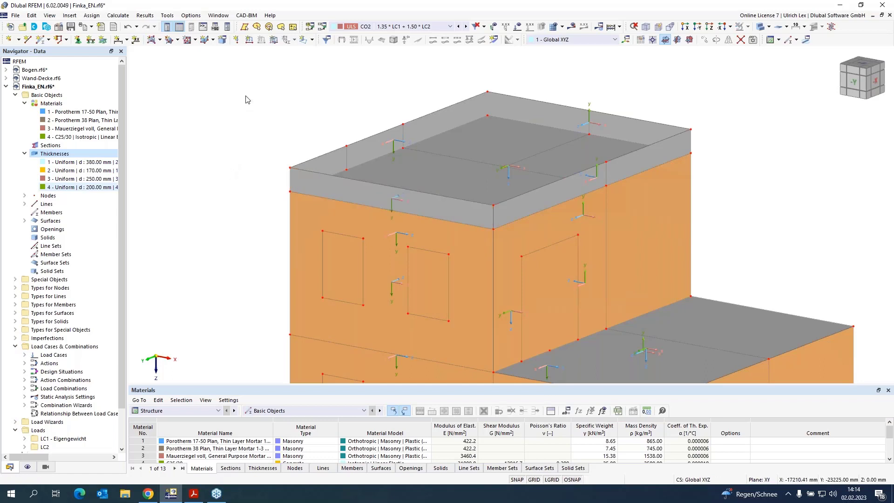
# - Assign a new beam member to the extension's two outer vertical corner lines, No. 55 and 57, and start a new section for it
pyautogui.scroll(-3, 244, 101)
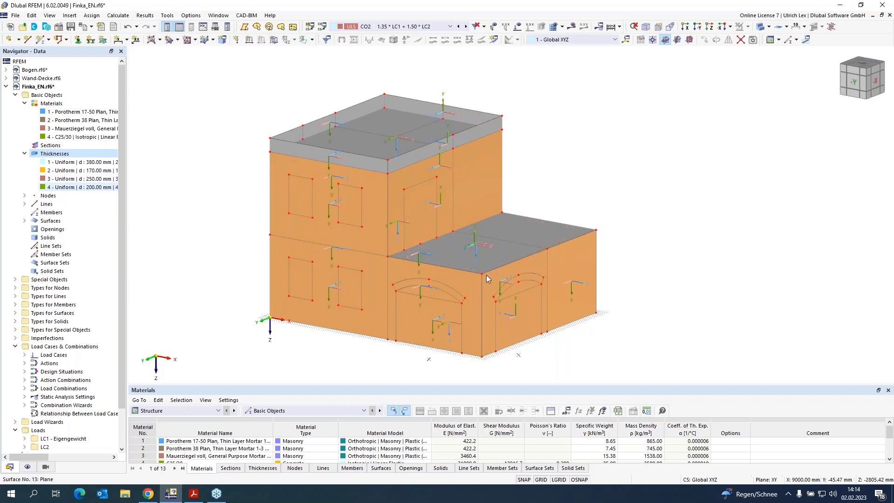
pyautogui.scroll(1, 509, 379)
pyautogui.scroll(1, 509, 379)
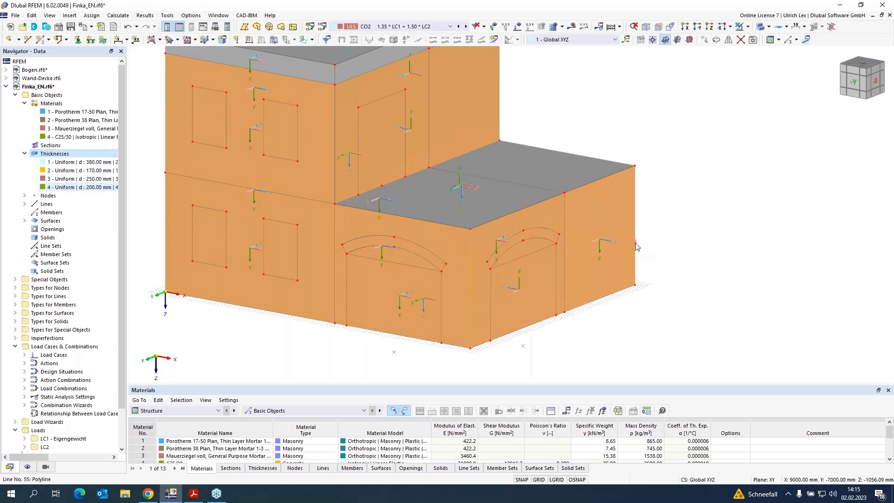
pyautogui.doubleClick(624, 282)
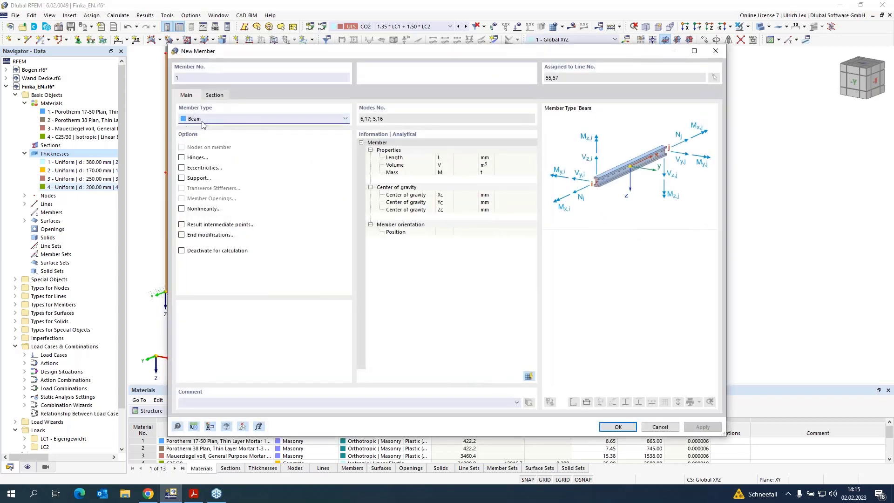
pyautogui.click(216, 96)
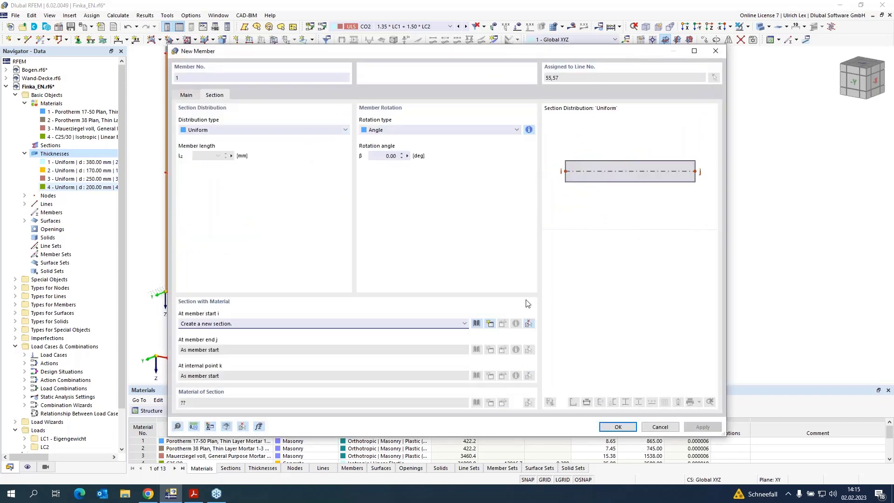
pyautogui.click(491, 323)
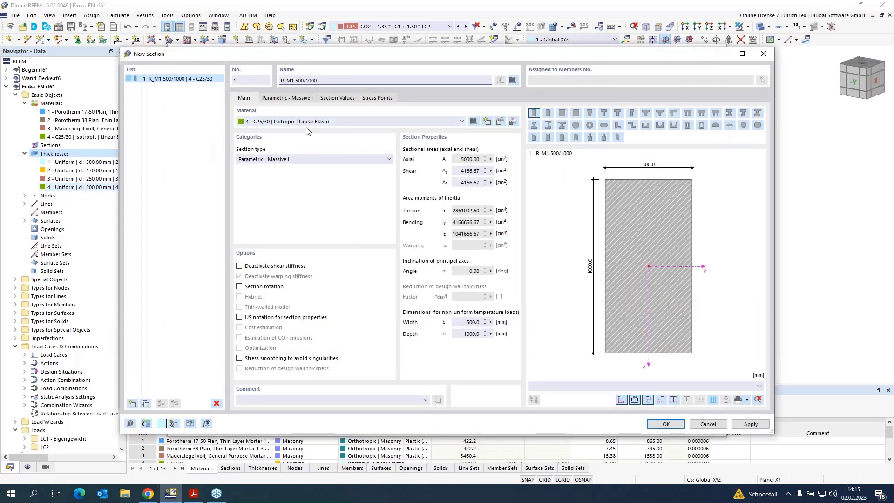
# - Define the massive rectangular C25/30 section as 250 mm wide and 250 mm high and apply it to the two corner columns
pyautogui.click(298, 102)
pyautogui.click(305, 126)
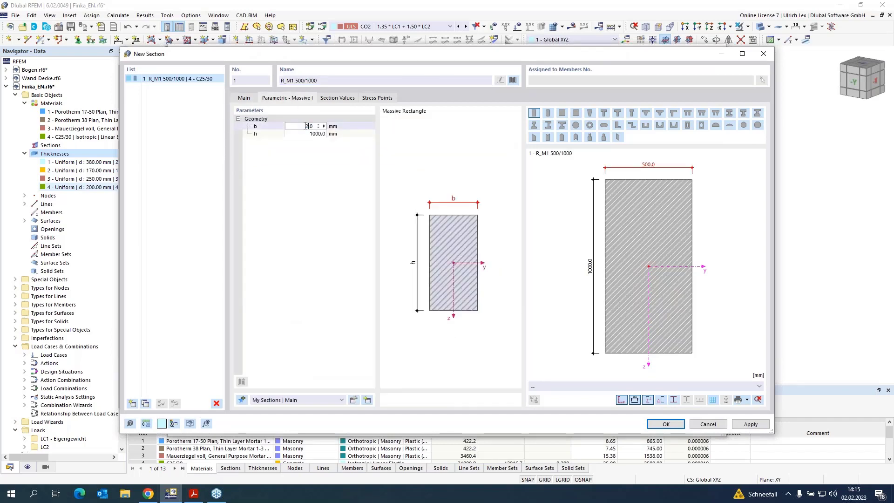
pyautogui.press('Tab')
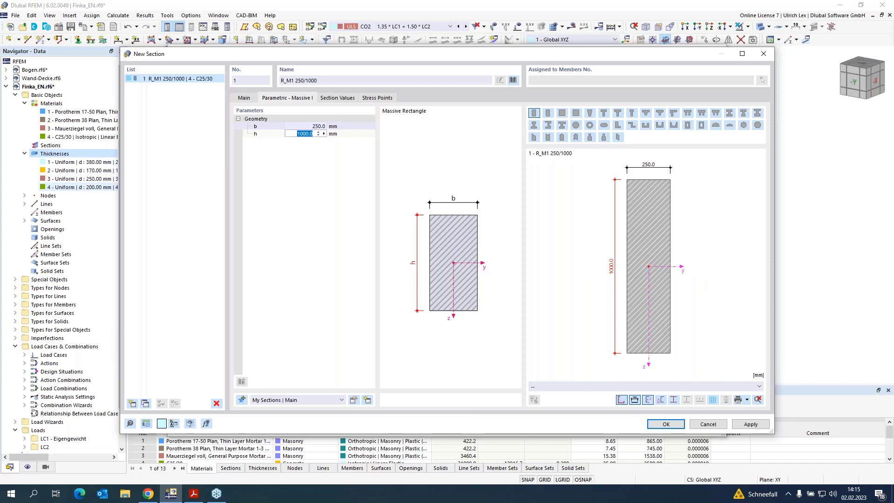
pyautogui.write('250')
pyautogui.press('Return')
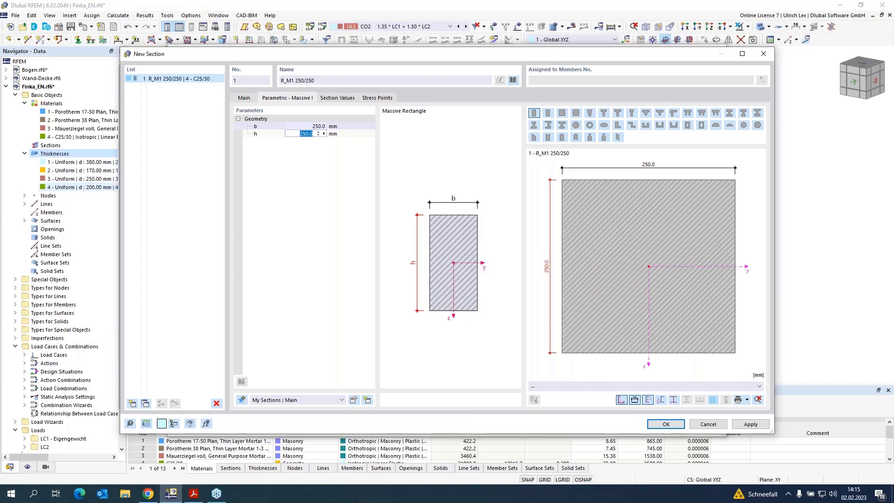
pyautogui.click(661, 425)
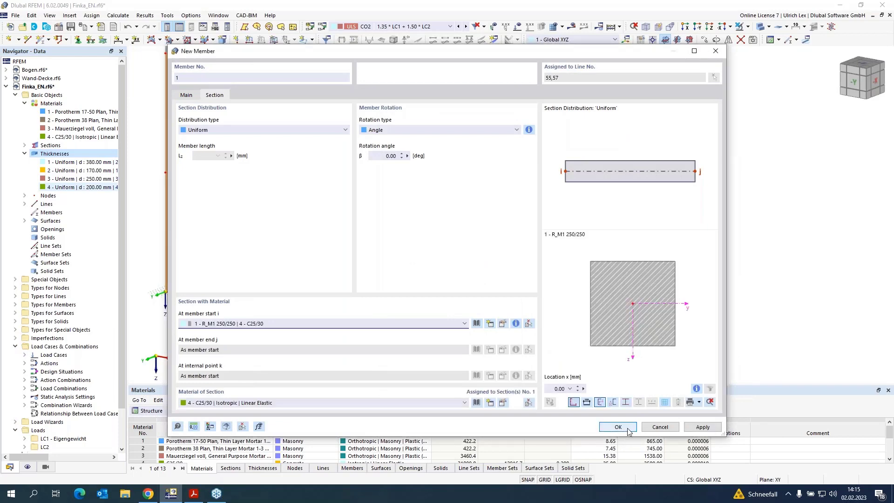
pyautogui.click(660, 428)
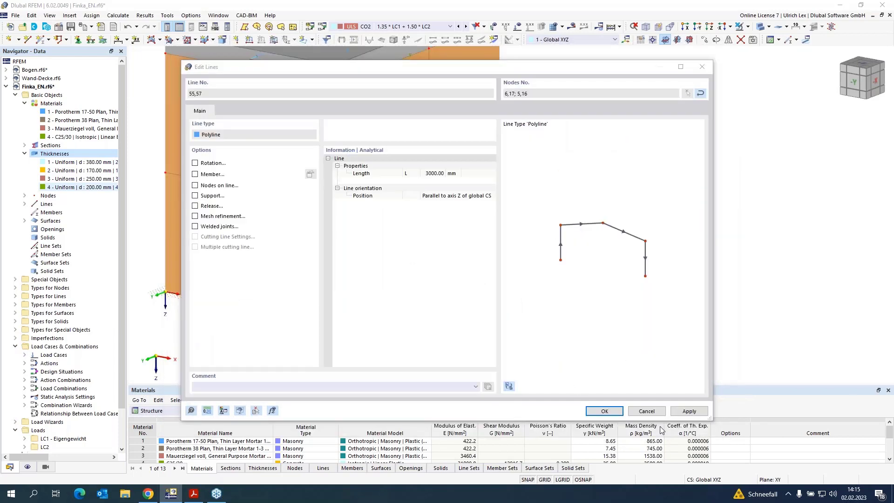
pyautogui.click(605, 411)
pyautogui.scroll(-3, 624, 277)
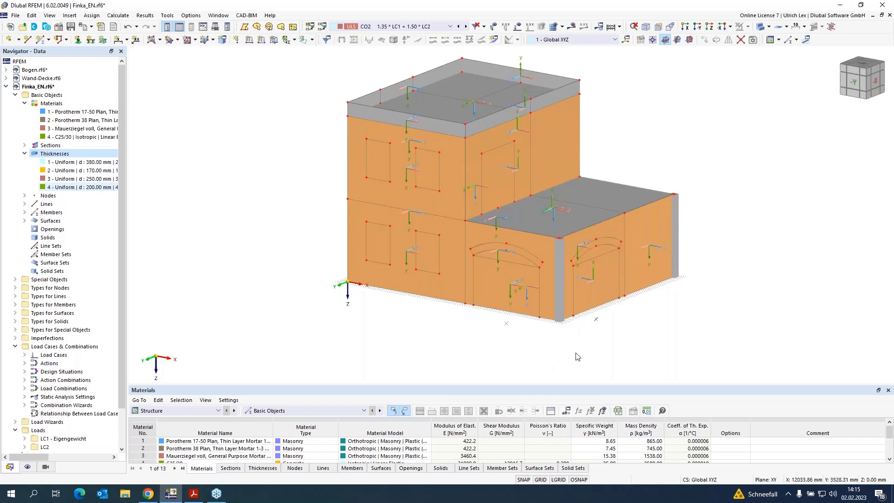
# - Reverse the local axis system of the extension's plain outer wall, surface No. 3, beside the arched opening
pyautogui.moveTo(588, 343)
pyautogui.keyDown('ctrl'); pyautogui.mouseDown(button='middle')
pyautogui.moveTo(663, 313)
pyautogui.moveTo(660, 329)
pyautogui.moveTo(589, 339)
pyautogui.mouseUp(button='middle'); pyautogui.keyUp('ctrl')
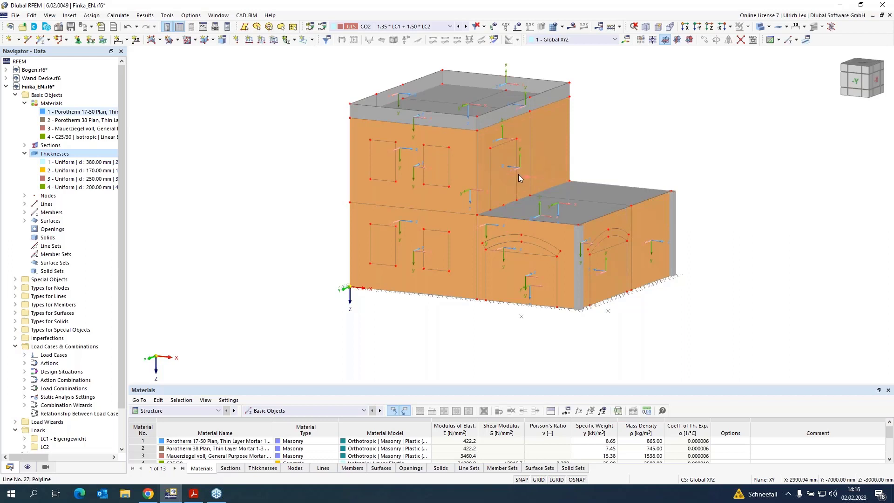
pyautogui.moveTo(512, 185)
pyautogui.moveTo(523, 166)
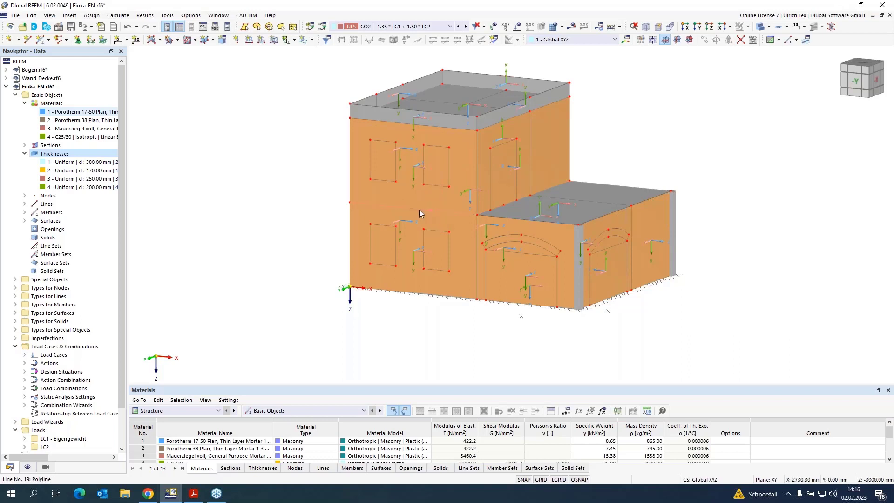
pyautogui.moveTo(416, 176)
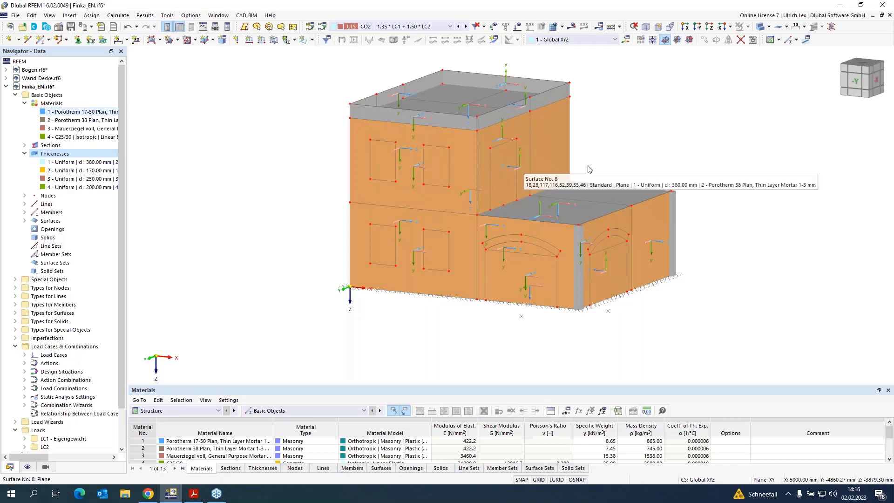
pyautogui.keyDown('ctrl'); pyautogui.moveTo(751, 201); pyautogui.dragTo(645, 255, button='middle'); pyautogui.keyUp('ctrl')
pyautogui.rightClick(652, 246)
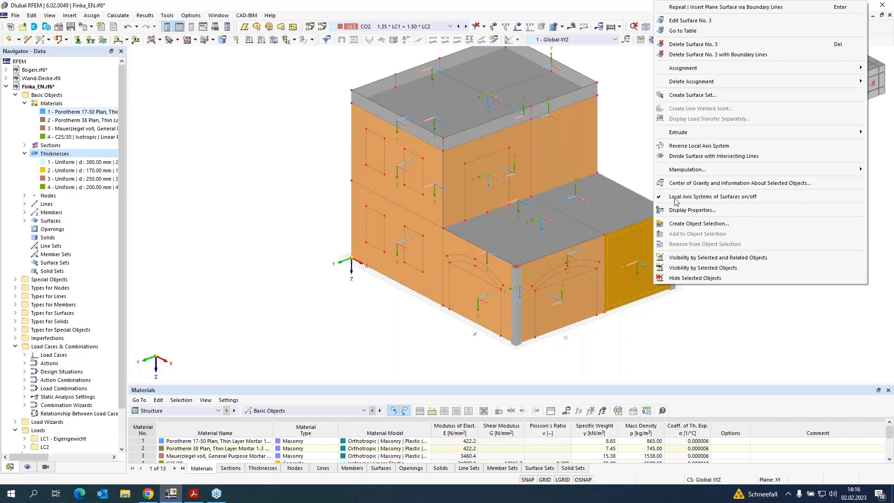
pyautogui.click(691, 146)
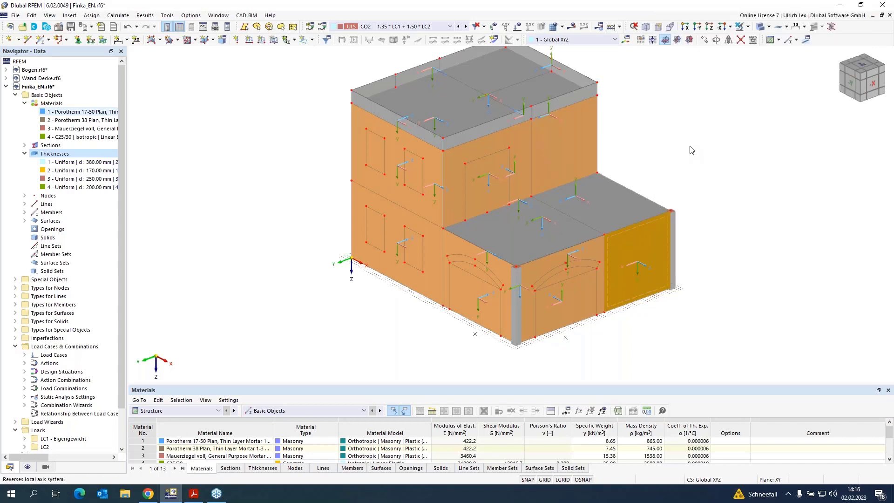
pyautogui.click(753, 252)
# - Reverse the local axis system of surface No. 5, the ground-floor wall between the main building and the extension
pyautogui.keyDown('ctrl'); pyautogui.moveTo(751, 248); pyautogui.dragTo(264, 227, button='middle'); pyautogui.keyUp('ctrl')
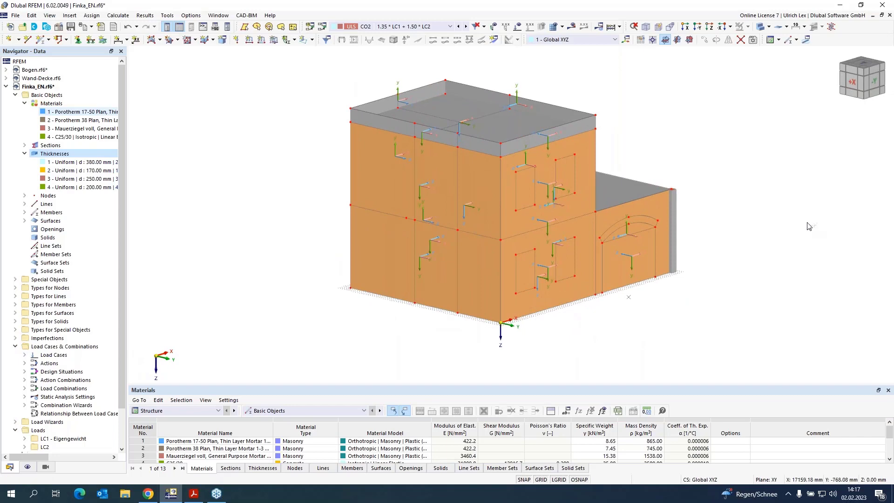
pyautogui.keyDown('ctrl'); pyautogui.moveTo(810, 227); pyautogui.dragTo(660, 238, button='middle'); pyautogui.keyUp('ctrl')
pyautogui.click(761, 27)
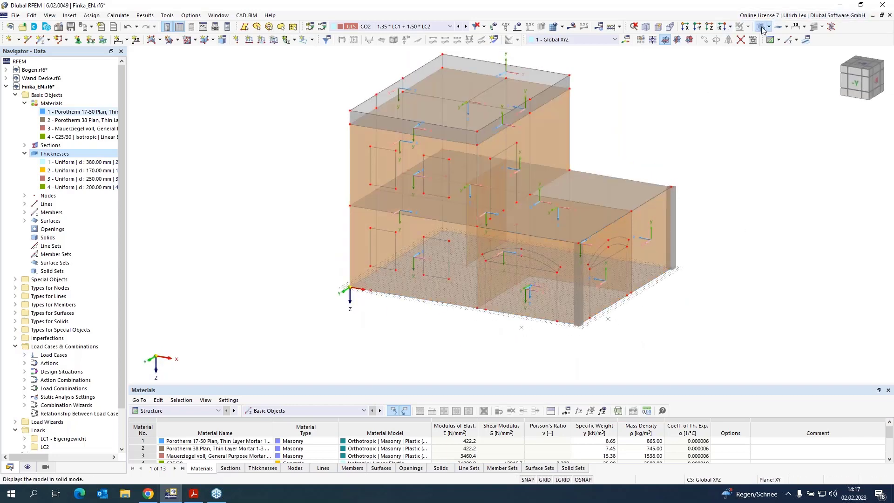
pyautogui.click(762, 27)
pyautogui.keyDown('ctrl'); pyautogui.moveTo(624, 298); pyautogui.dragTo(585, 299, button='middle'); pyautogui.keyUp('ctrl')
pyautogui.scroll(5, 508, 227)
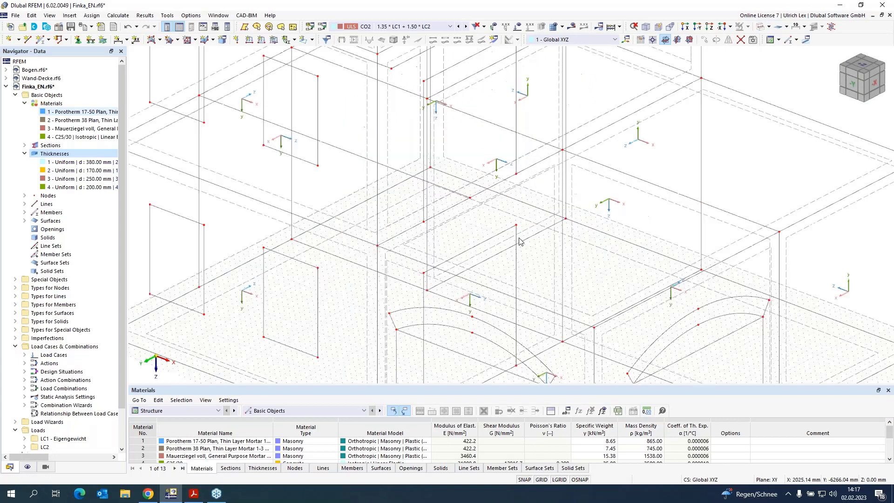
pyautogui.rightClick(560, 258)
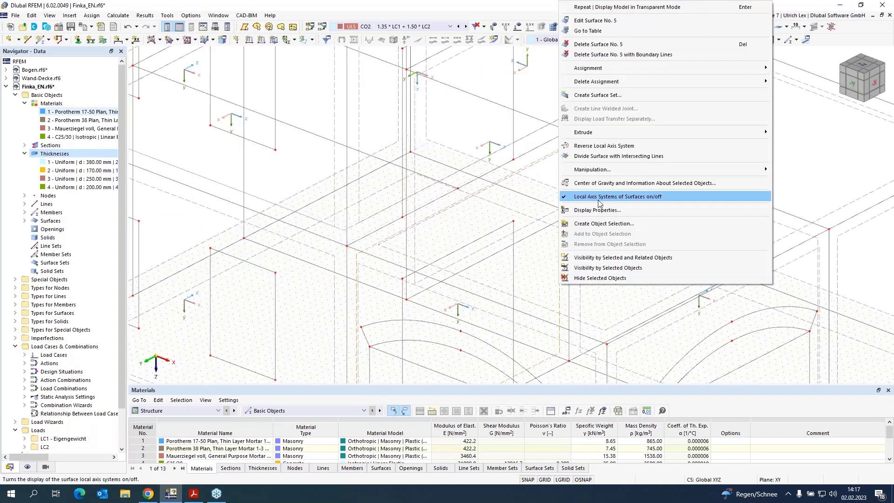
pyautogui.click(598, 146)
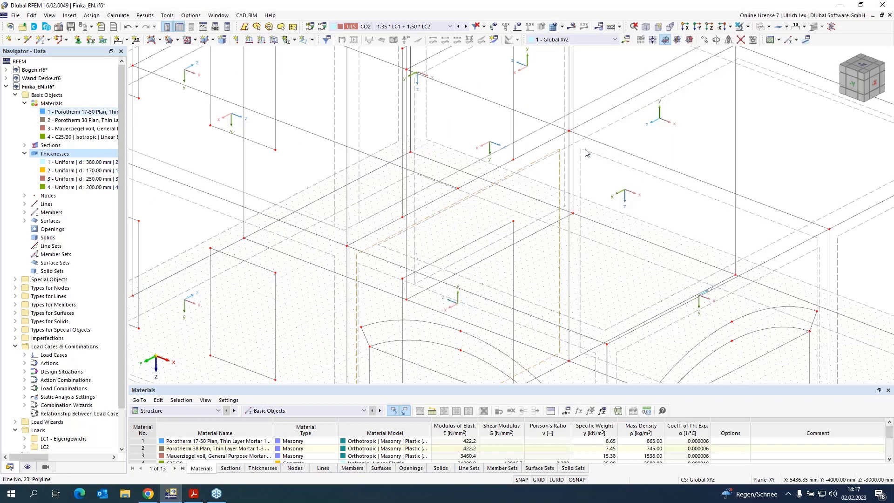
pyautogui.scroll(-5, 494, 200)
pyautogui.scroll(-1, 494, 200)
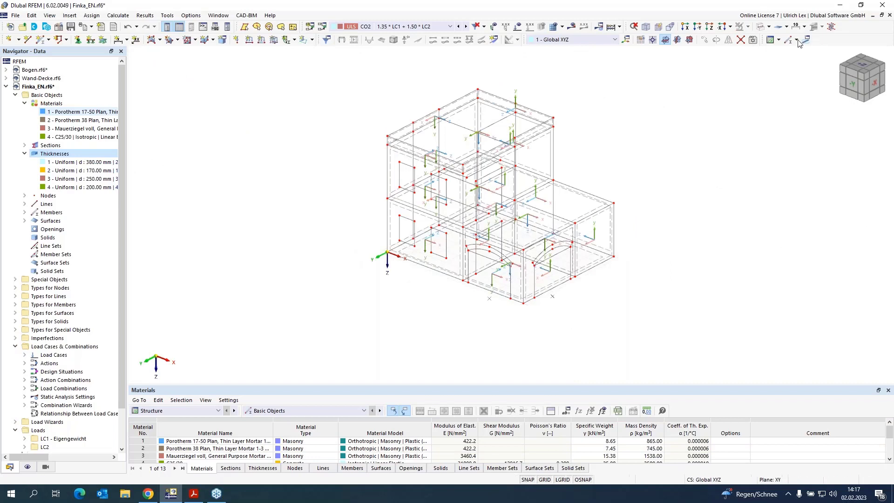
pyautogui.click(760, 27)
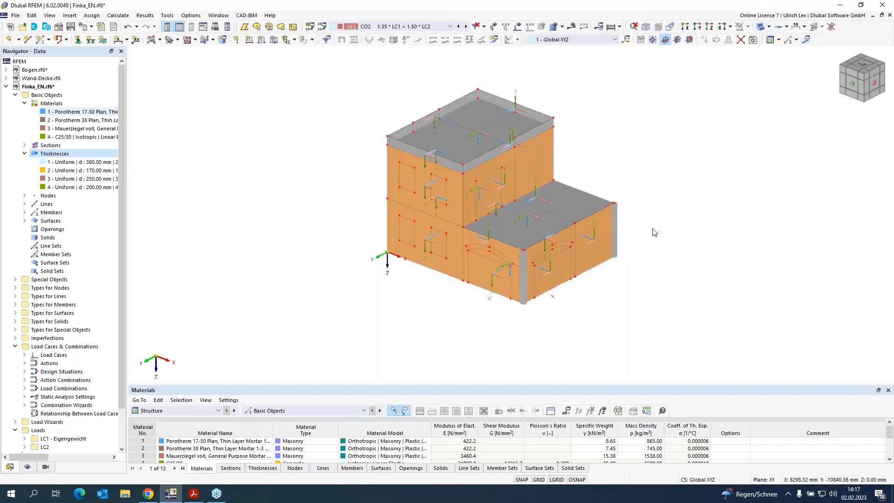
# - Create openings from the boundary lines of the four windows in the two-storey facade along Y = 0
pyautogui.keyDown('ctrl'); pyautogui.moveTo(646, 237); pyautogui.dragTo(655, 202, button='middle'); pyautogui.keyUp('ctrl')
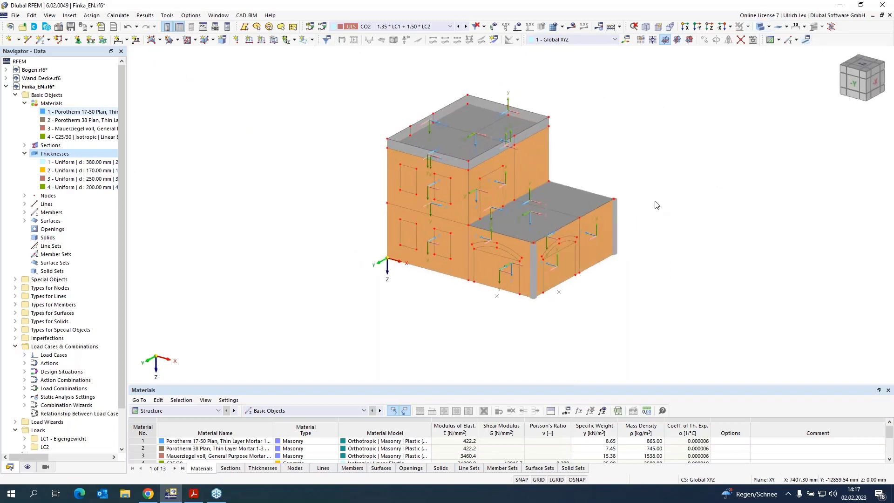
pyautogui.scroll(3, 590, 155)
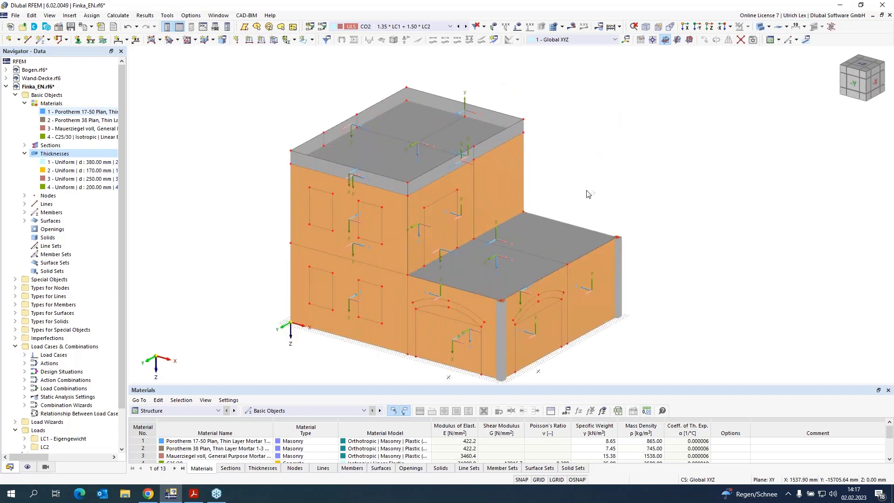
pyautogui.keyDown('ctrl'); pyautogui.moveTo(589, 194); pyautogui.dragTo(596, 182, button='middle'); pyautogui.keyUp('ctrl')
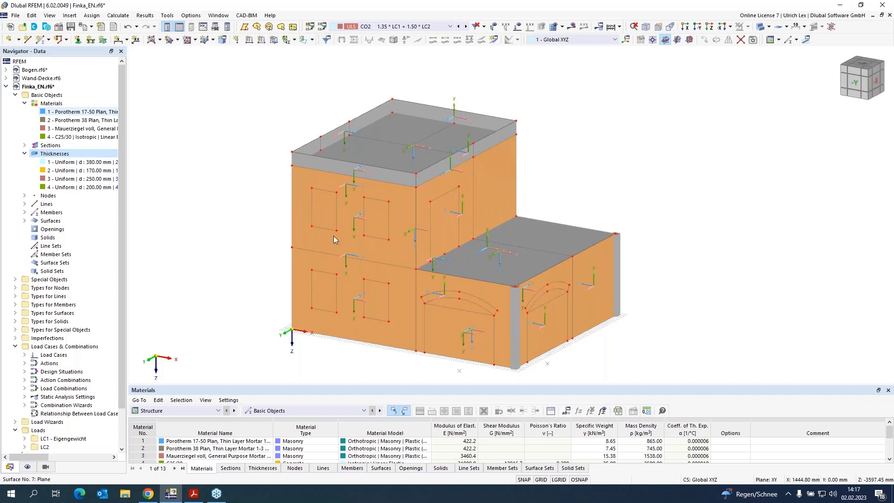
pyautogui.click(195, 40)
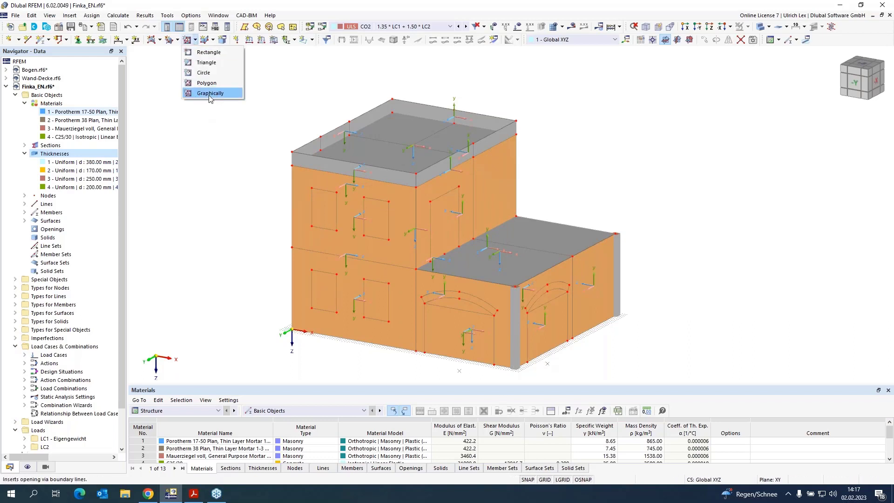
pyautogui.click(215, 95)
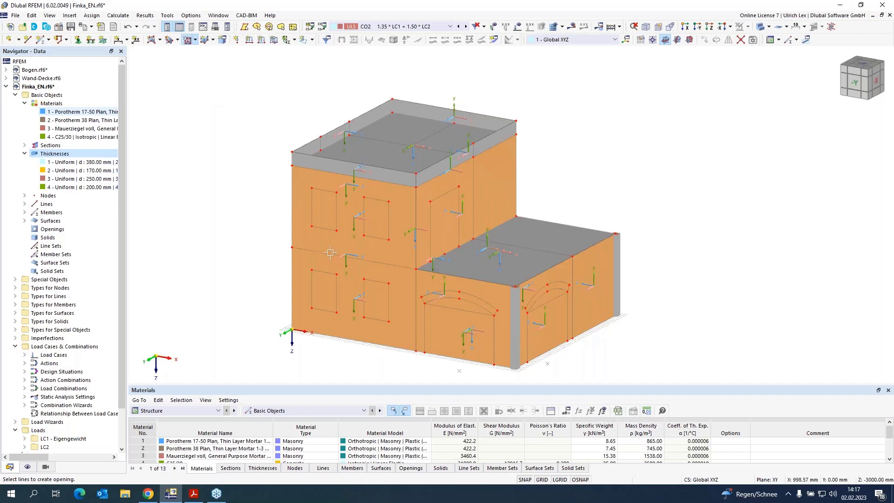
pyautogui.scroll(3, 333, 242)
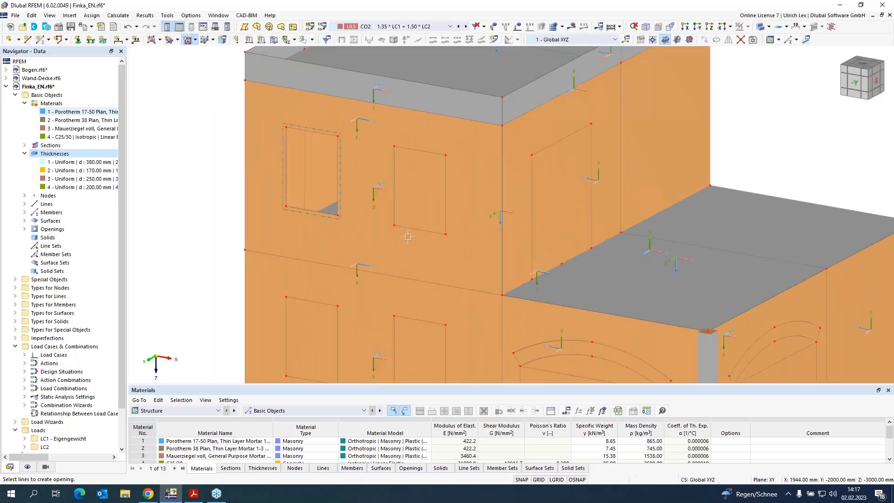
pyautogui.click(320, 214)
pyautogui.click(420, 205)
pyautogui.click(314, 302)
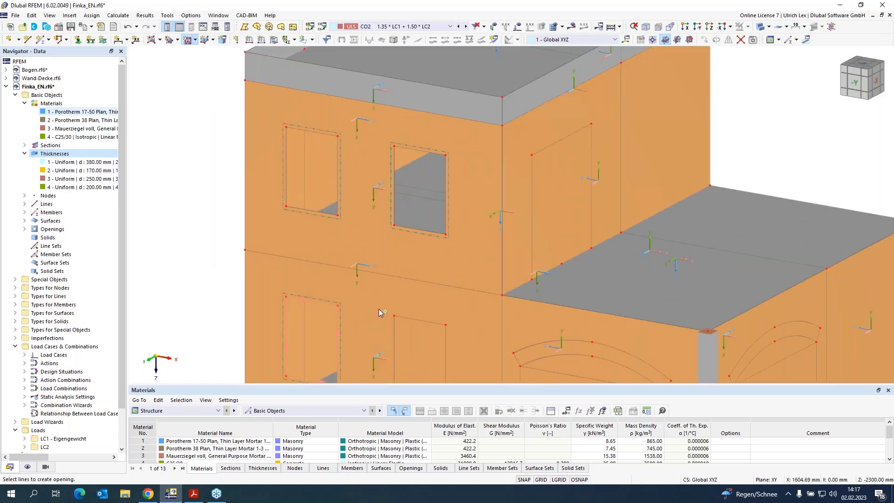
pyautogui.click(414, 326)
pyautogui.scroll(-2, 449, 178)
pyautogui.scroll(-4, 449, 178)
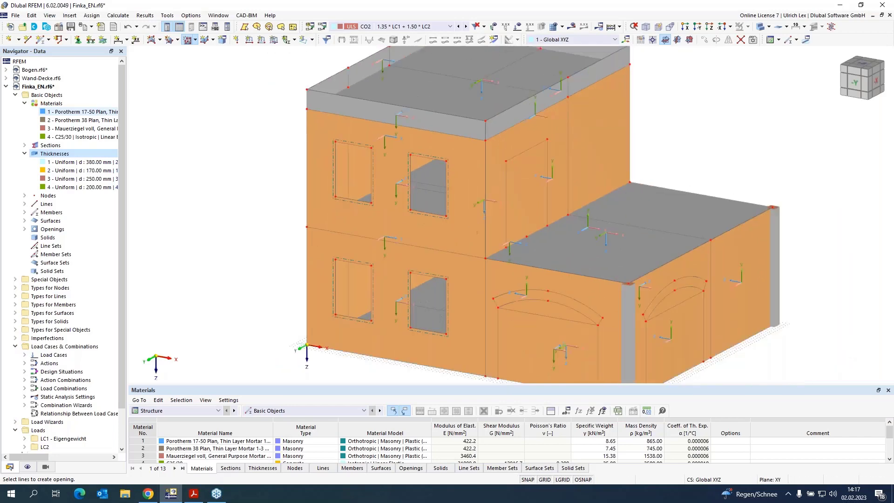
# - Create openings for the upper-floor terrace doorway and the ground-floor doorway beneath it, using the transparent model display
pyautogui.scroll(5, 534, 235)
pyautogui.click(515, 185)
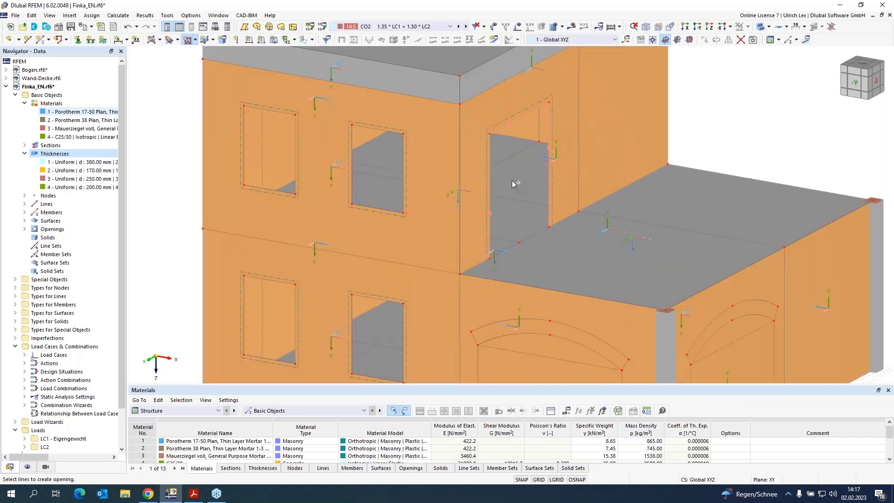
pyautogui.scroll(-2, 510, 103)
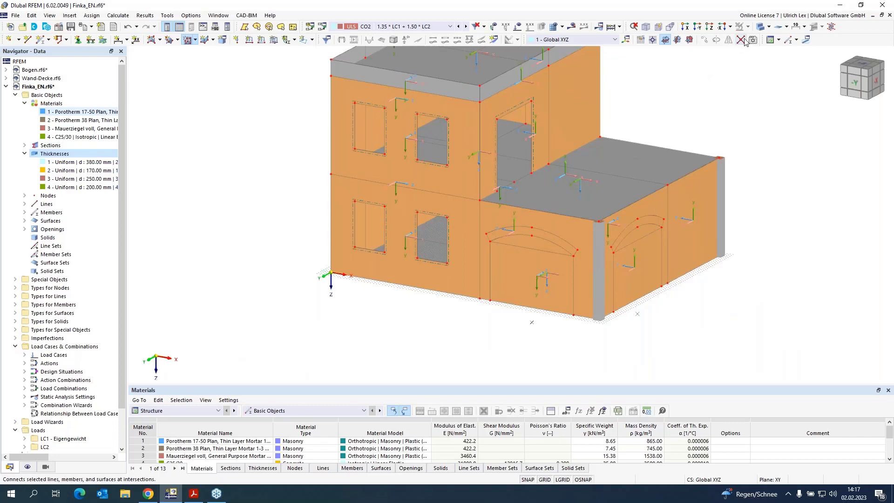
pyautogui.click(741, 40)
pyautogui.scroll(3, 522, 275)
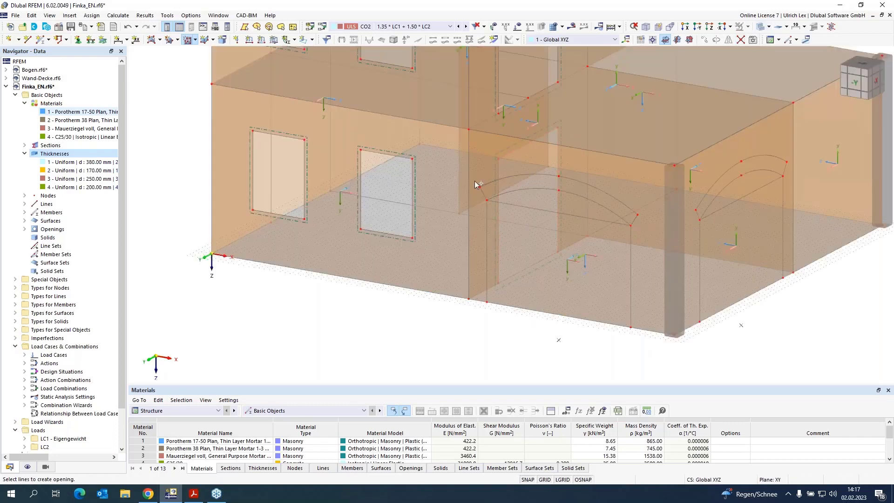
# - Create the two arched openings in the extension's outer walls from their outer arch outlines and finish inserting openings
pyautogui.scroll(-2, 477, 184)
pyautogui.scroll(5, 477, 184)
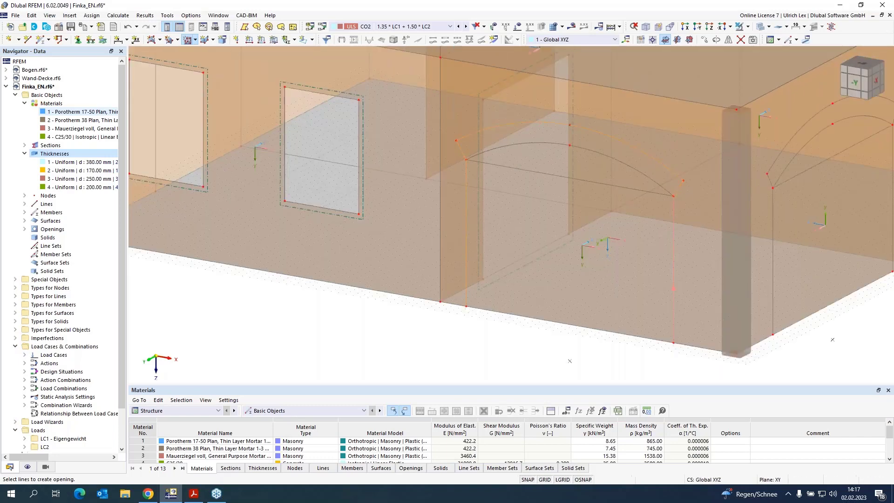
pyautogui.click(583, 327)
pyautogui.scroll(-3, 605, 289)
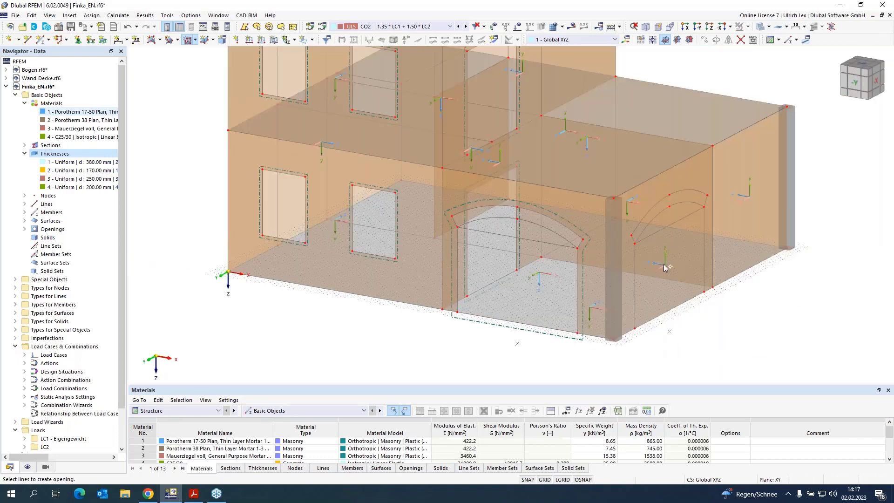
pyautogui.scroll(4, 614, 278)
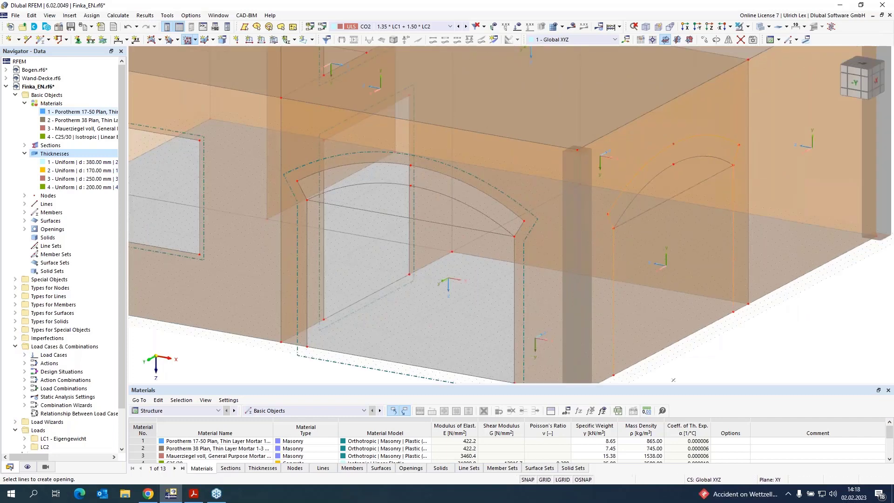
pyautogui.click(716, 321)
pyautogui.scroll(-4, 726, 298)
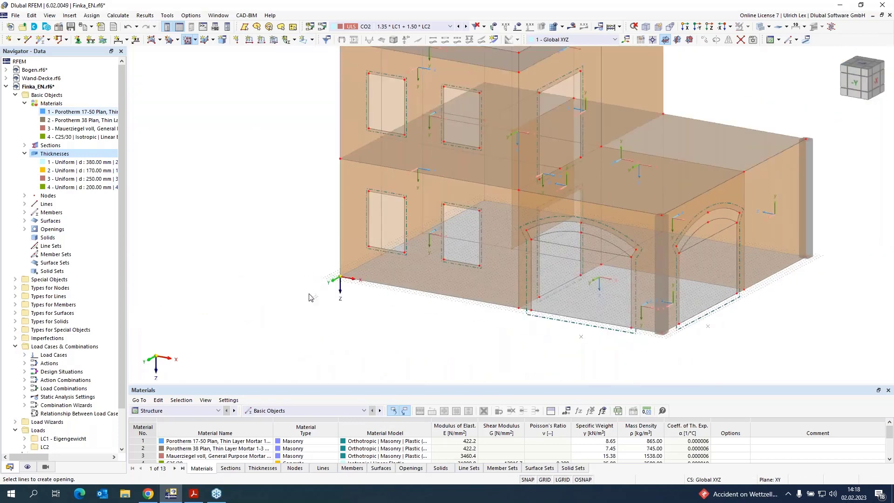
pyautogui.press('Escape')
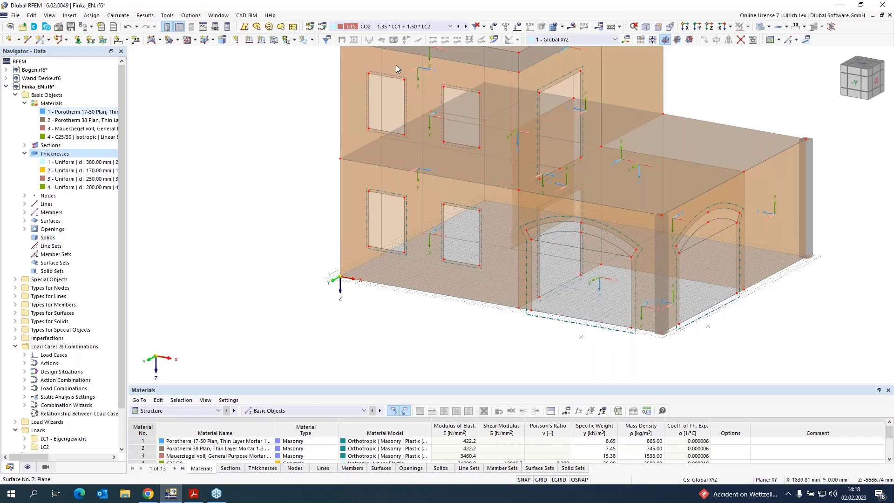
# - Assign a new beam member to the top lines of the four windows, No. 118, 123, 127 and 131, and start a new section for it
pyautogui.scroll(-1, 345, 204)
pyautogui.scroll(3, 414, 75)
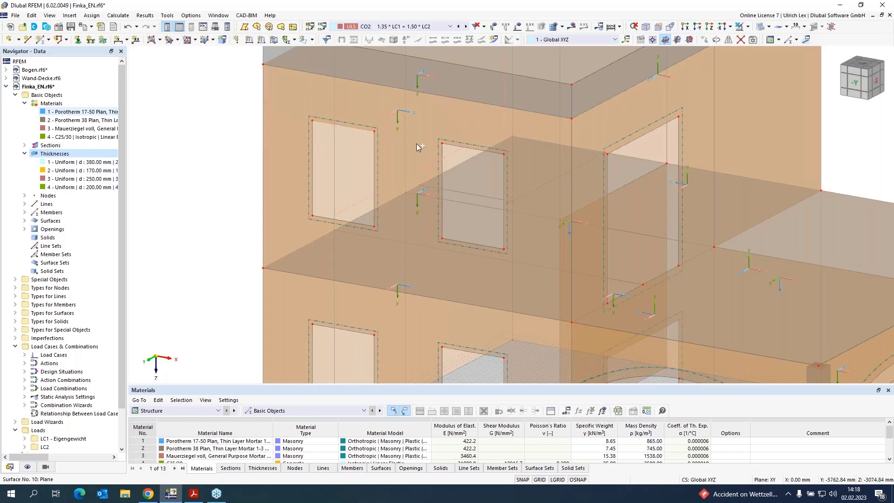
pyautogui.doubleClick(463, 351)
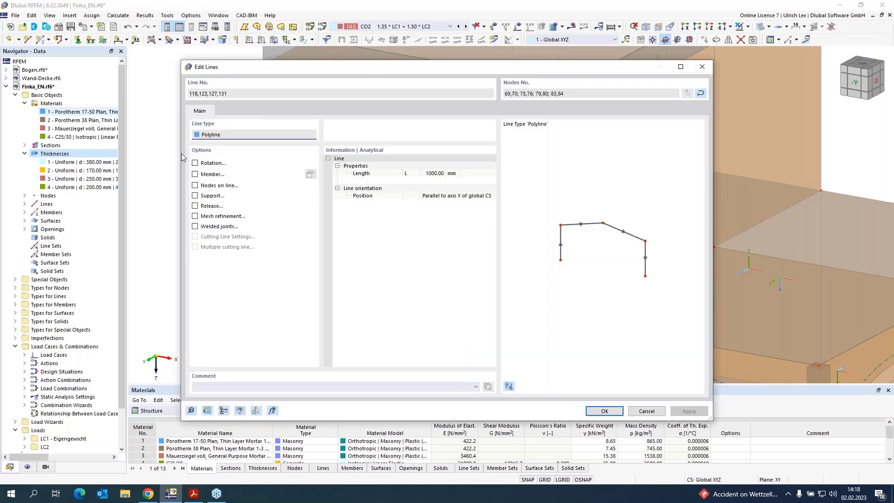
pyautogui.click(223, 174)
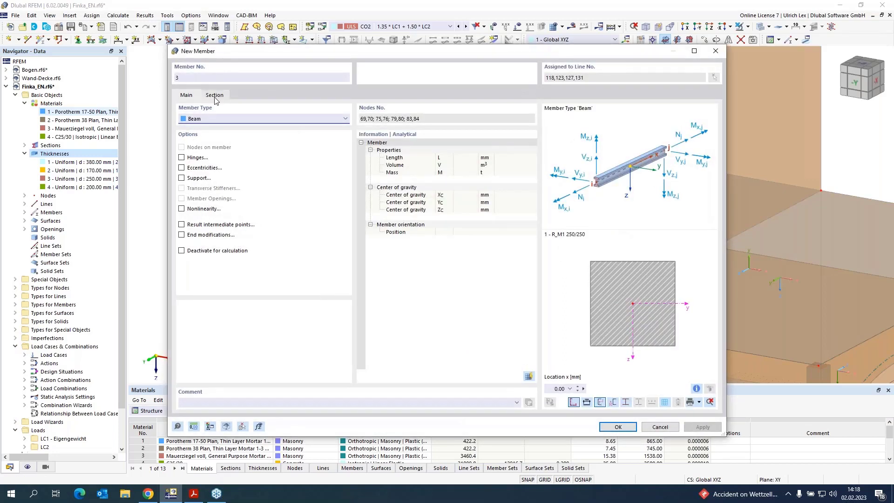
pyautogui.click(215, 95)
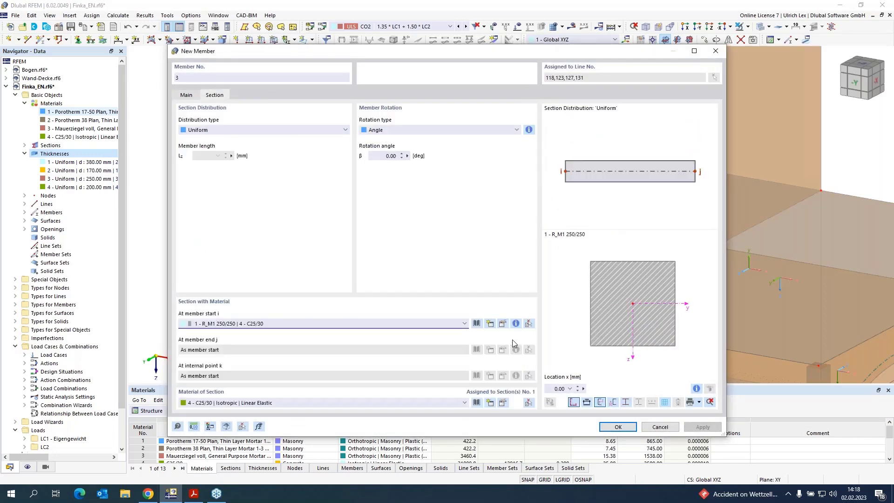
pyautogui.click(492, 325)
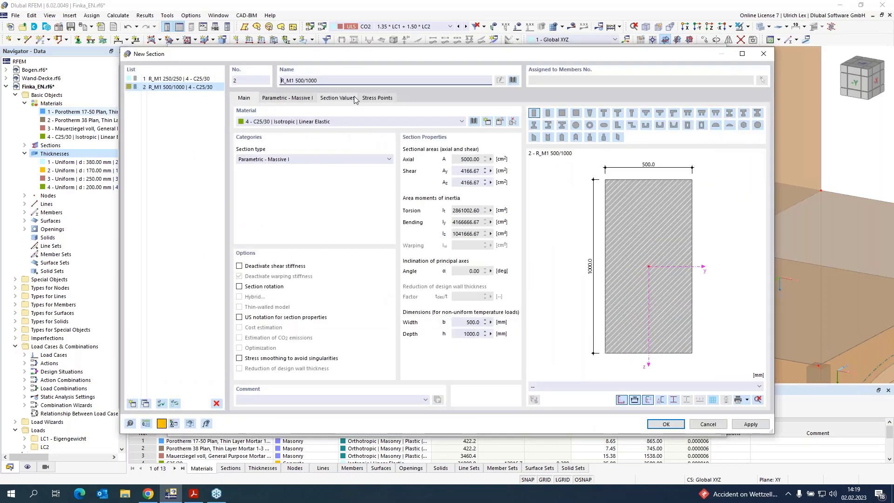
# - Define the massive rectangular C25/30 section as 300 mm wide and 50 mm high and apply it to the four window lintels
pyautogui.click(287, 98)
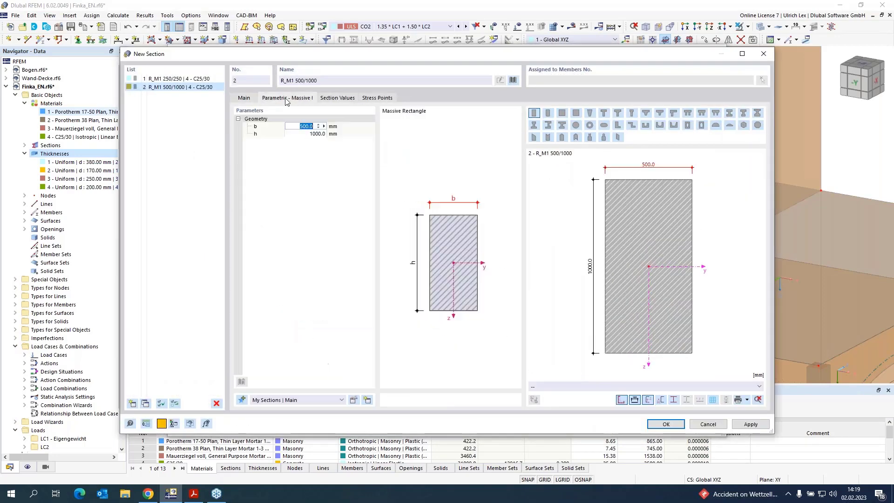
pyautogui.click(307, 126)
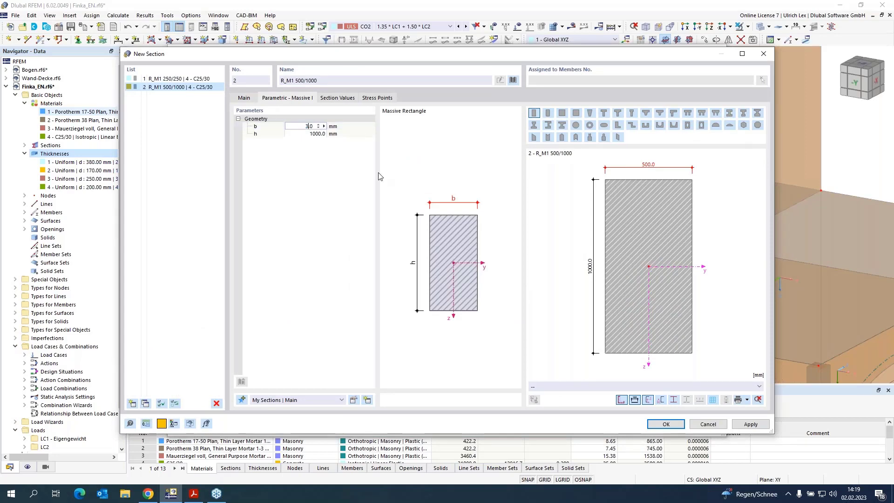
pyautogui.write('300.0')
pyautogui.press('Tab')
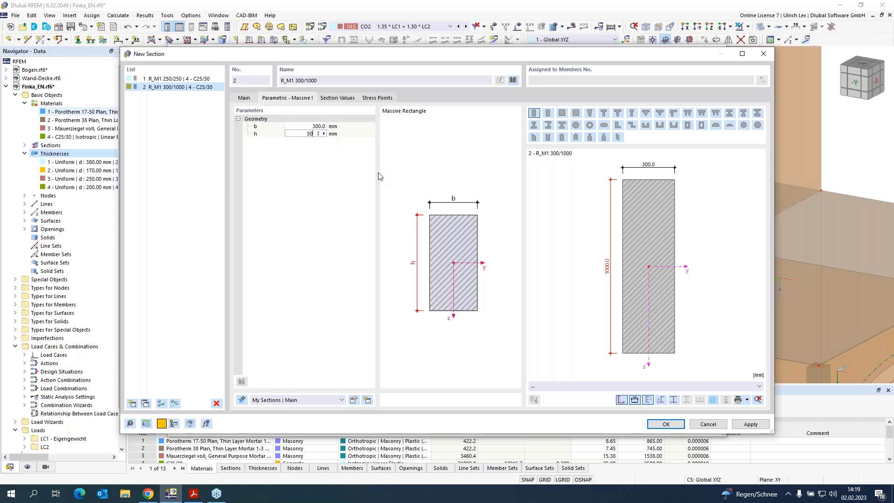
pyautogui.write('50')
pyautogui.press('Return')
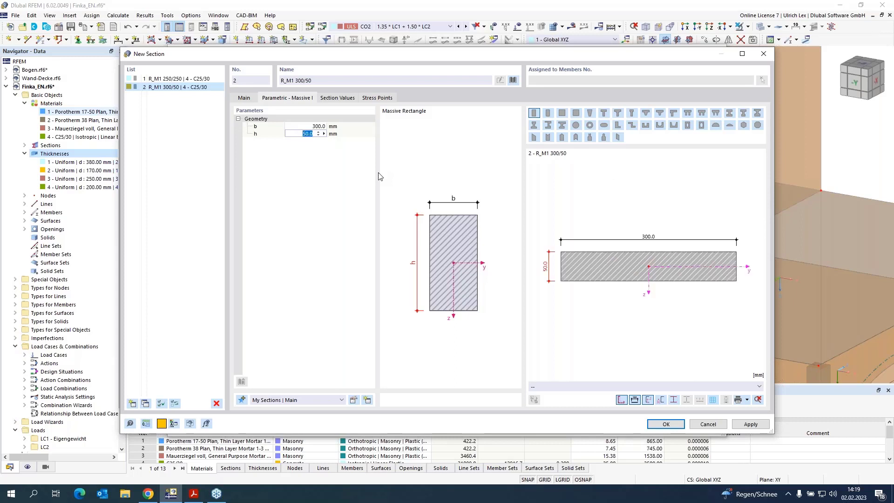
pyautogui.click(666, 425)
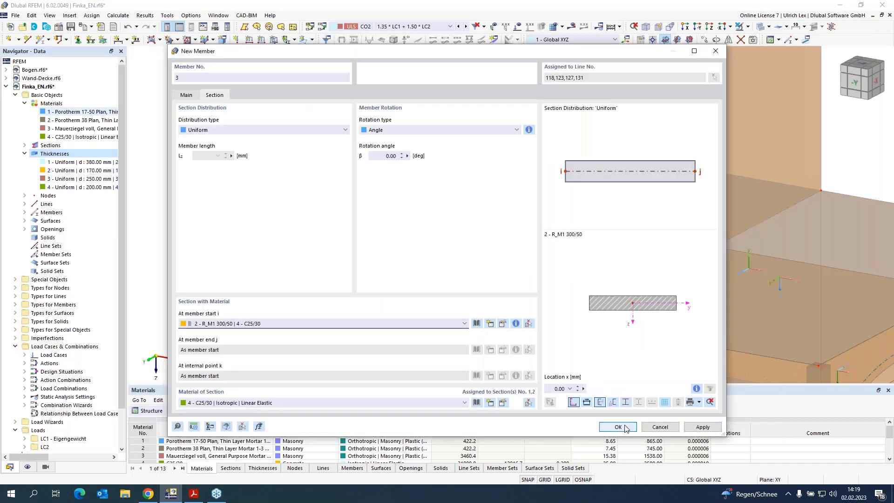
pyautogui.click(627, 427)
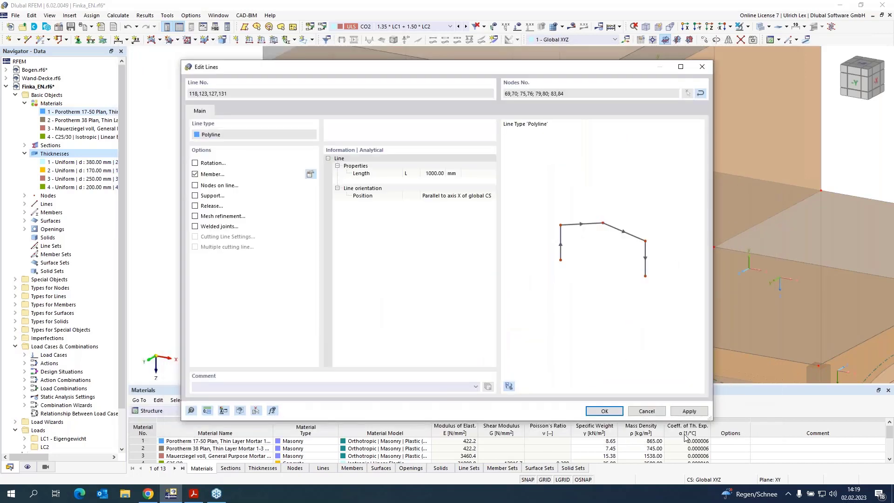
pyautogui.click(604, 411)
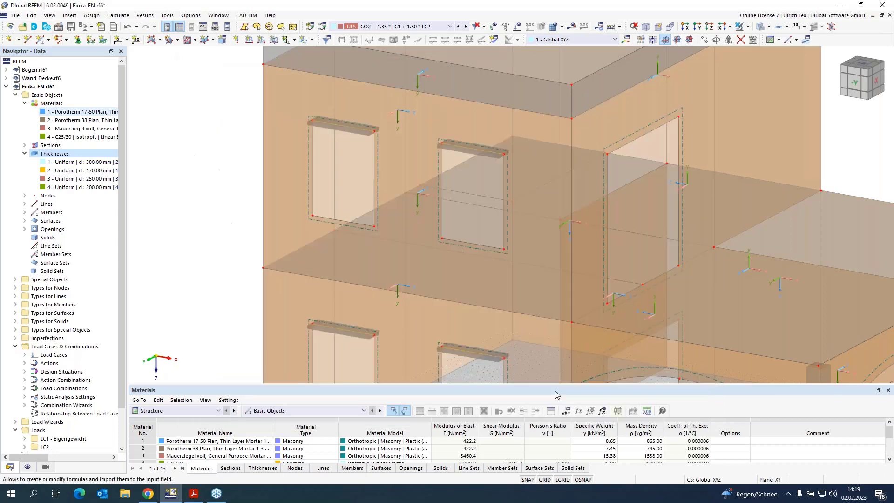
# - Isolate the wall containing the two stacked doorways together with its related objects, using the front view to select it
pyautogui.scroll(2, 209, 175)
pyautogui.scroll(-2, 208, 175)
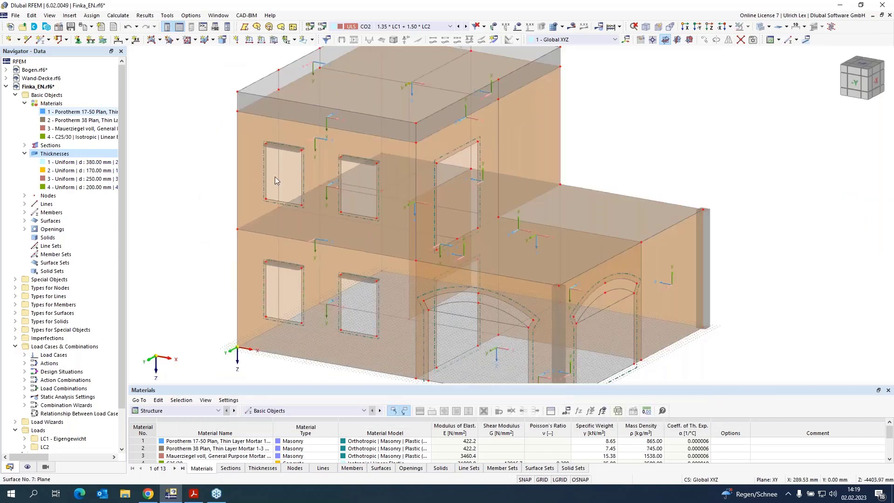
pyautogui.moveTo(637, 160); pyautogui.dragTo(670, 121, button='middle')
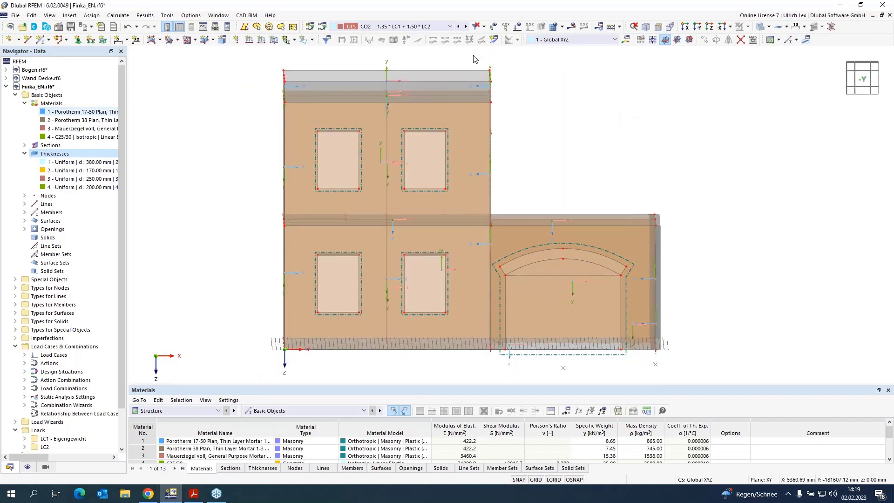
pyautogui.moveTo(475, 54); pyautogui.dragTo(496, 377)
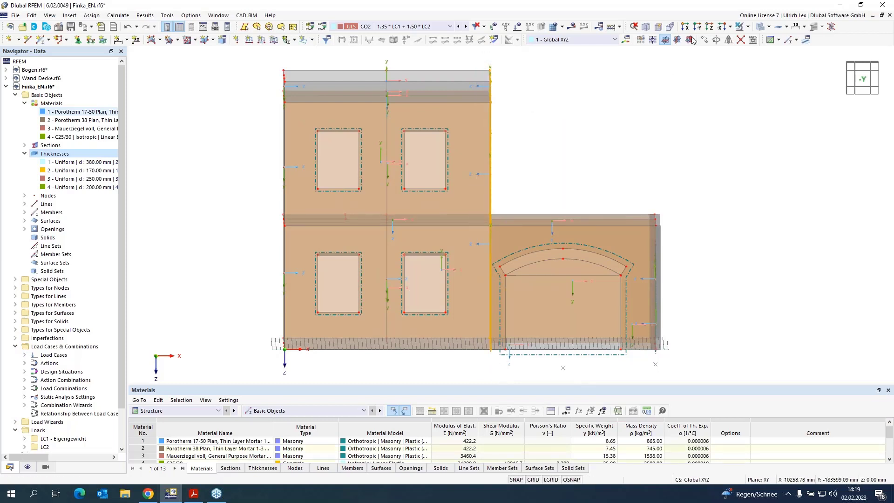
pyautogui.click(760, 27)
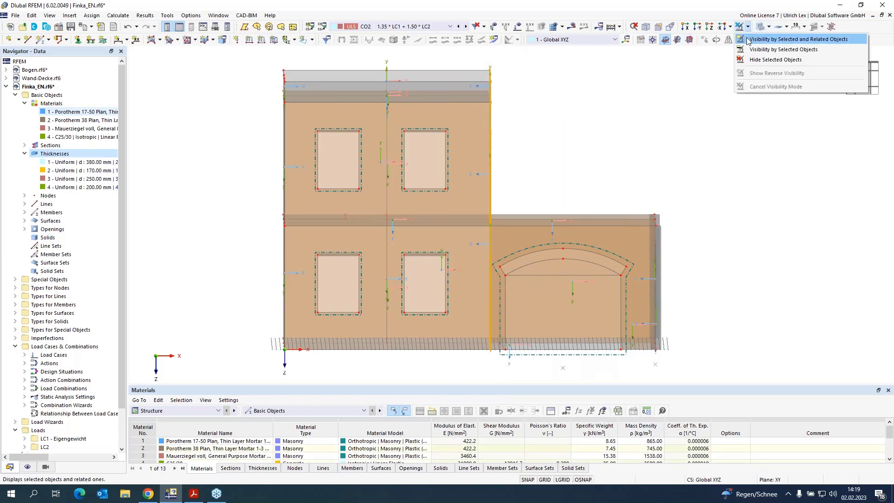
pyautogui.click(792, 39)
pyautogui.keyDown('ctrl'); pyautogui.moveTo(715, 133); pyautogui.dragTo(664, 167, button='middle'); pyautogui.keyUp('ctrl')
pyautogui.click(664, 167)
pyautogui.scroll(5, 434, 131)
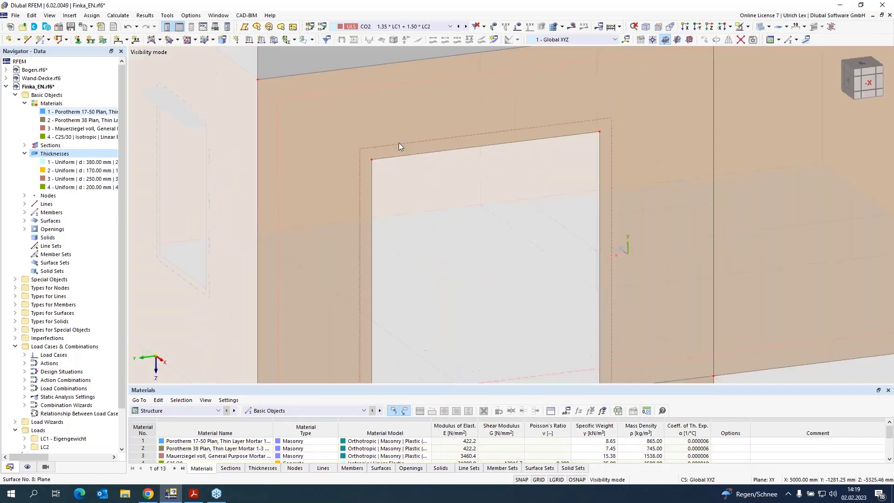
# - Enable the parallel object snap and draw a 100 mm bearing line outward from one upper corner of the upper-floor doorway
pyautogui.rightClick(576, 481)
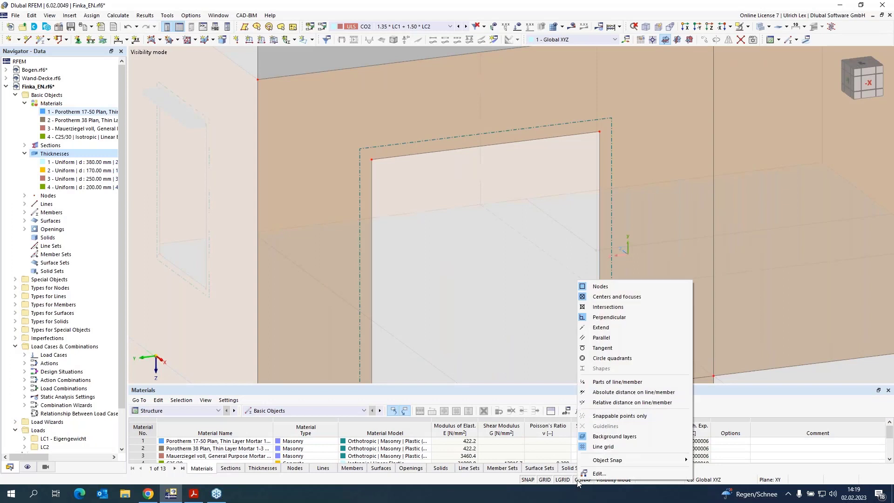
pyautogui.click(625, 338)
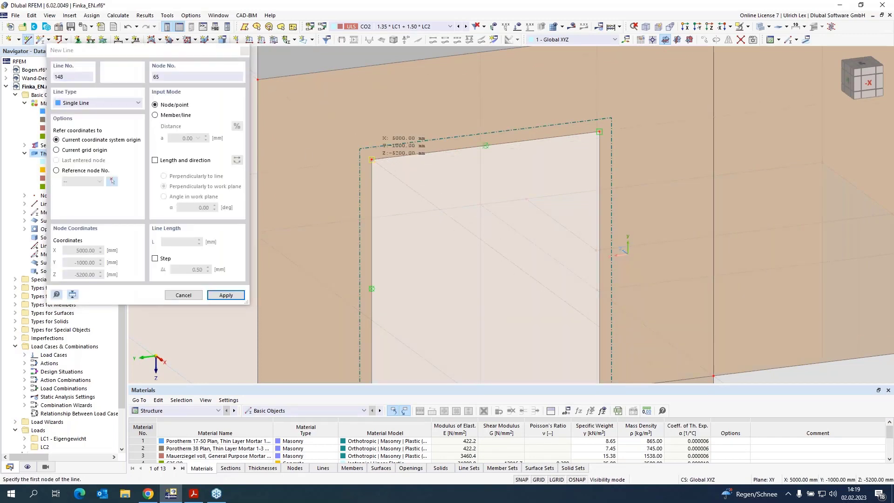
pyautogui.click(394, 157)
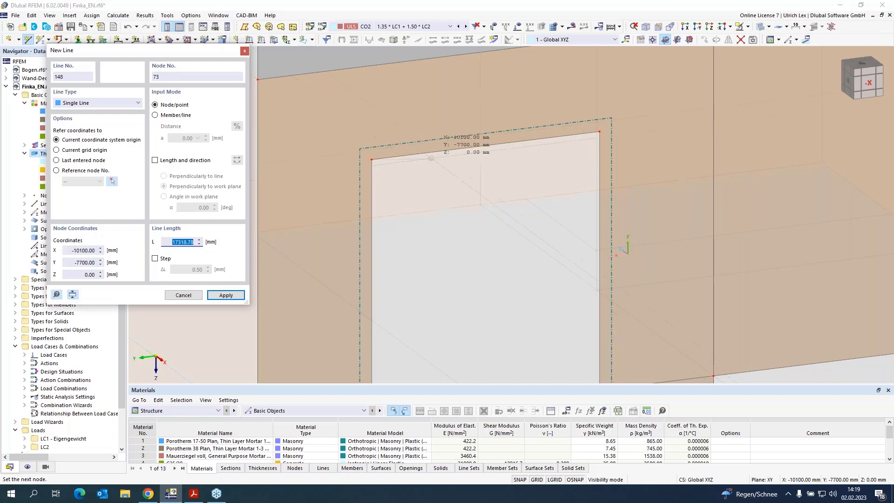
pyautogui.scroll(3, 431, 158)
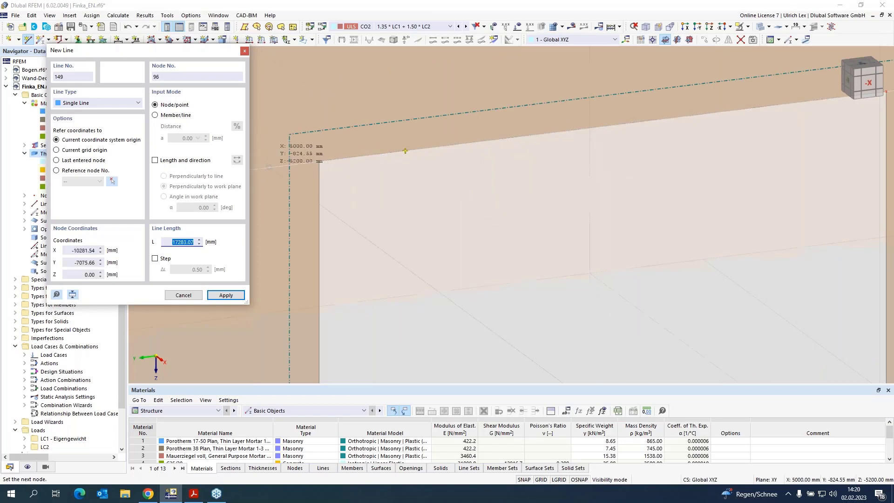
pyautogui.click(405, 150)
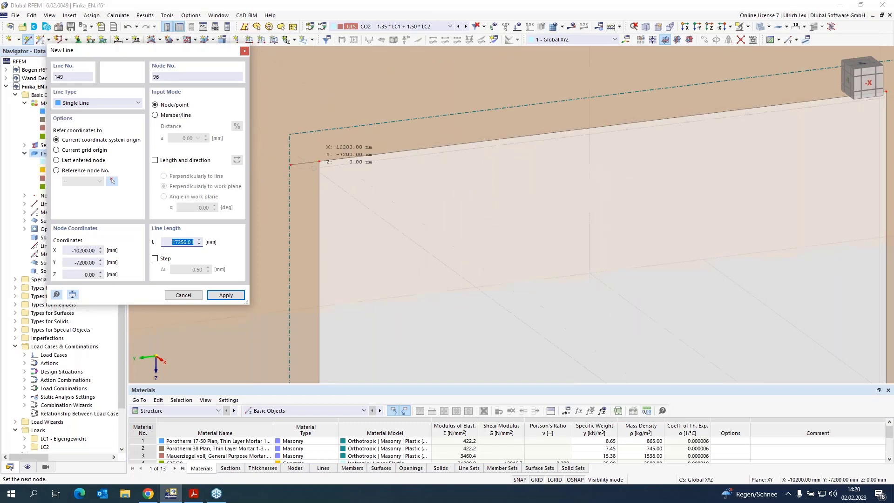
# - Continue the line from the bearing's end node along the doorway's top edge to the opposite upper corner and finish line input
pyautogui.scroll(-2, 273, 217)
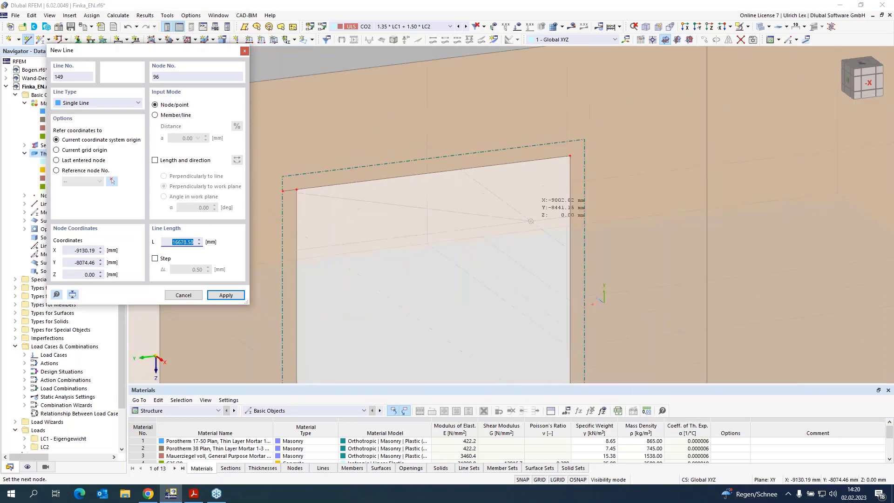
pyautogui.scroll(2, 531, 216)
pyautogui.click(546, 146)
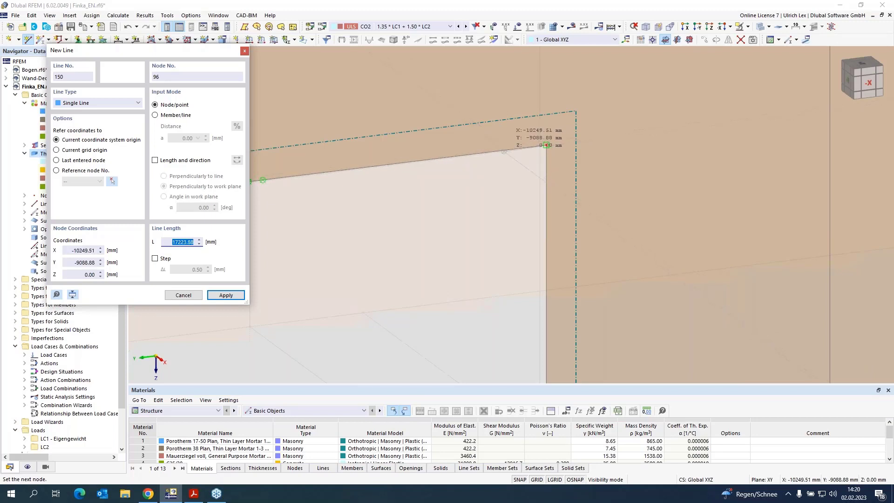
pyautogui.rightClick(501, 164)
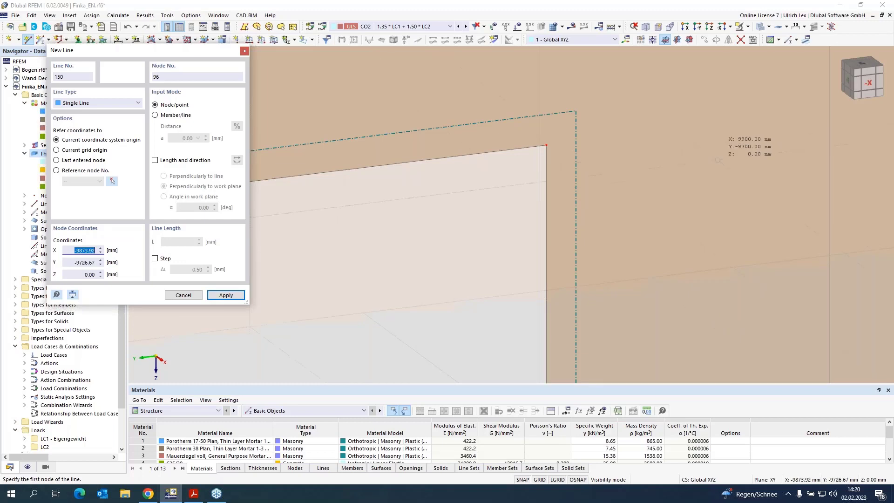
pyautogui.press('Escape')
pyautogui.scroll(-2, 718, 166)
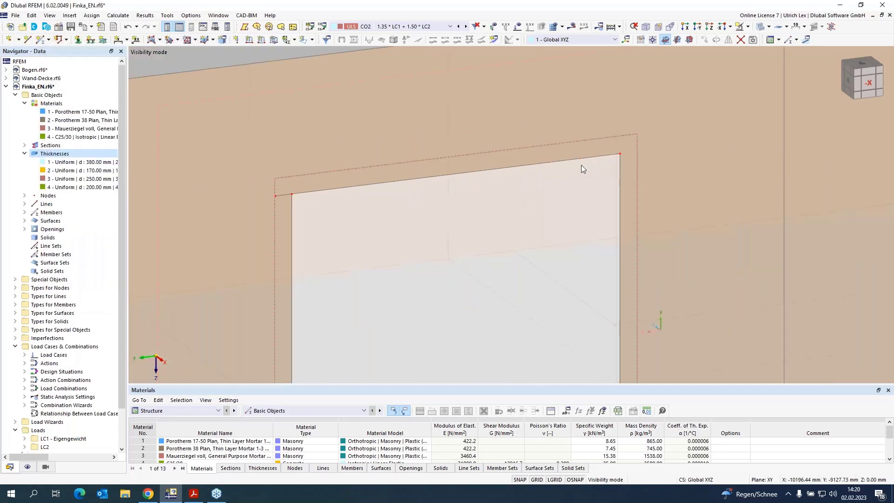
pyautogui.click(281, 195)
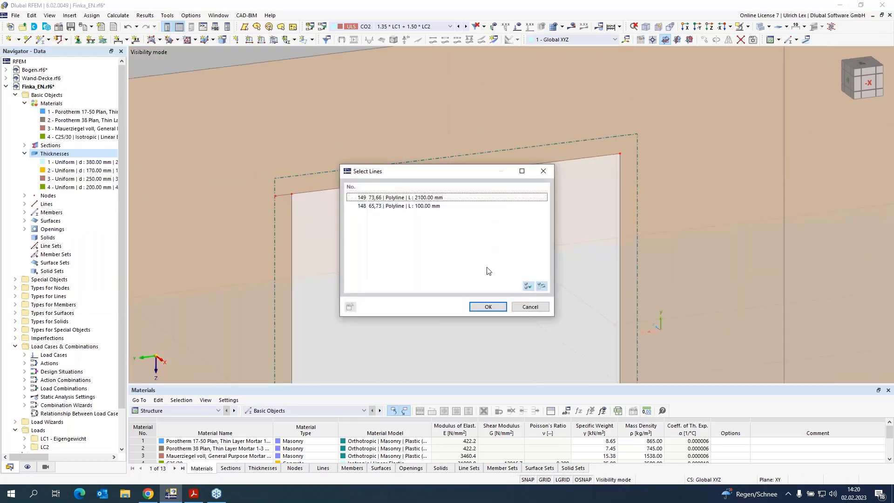
pyautogui.click(528, 306)
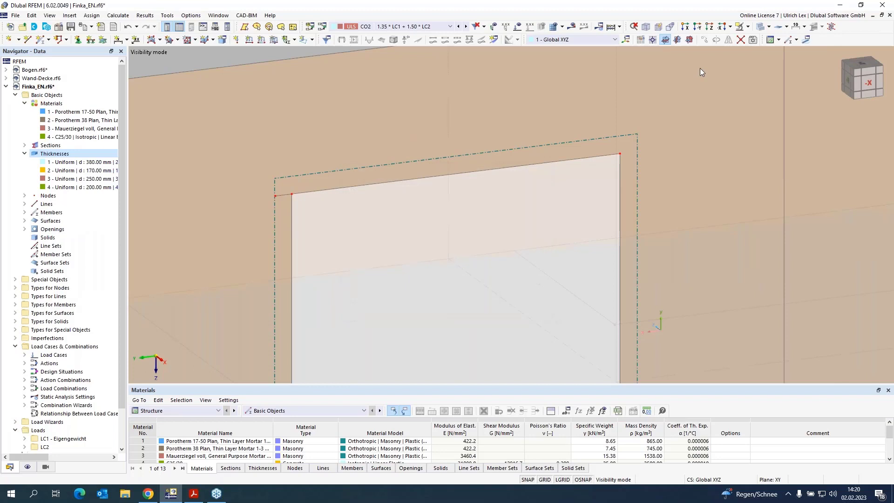
# - Copy the short bearing line to the opposite upper corner of the upper-floor doorway, using the wireframe display
pyautogui.click(760, 27)
pyautogui.scroll(2, 286, 205)
pyautogui.scroll(1, 286, 205)
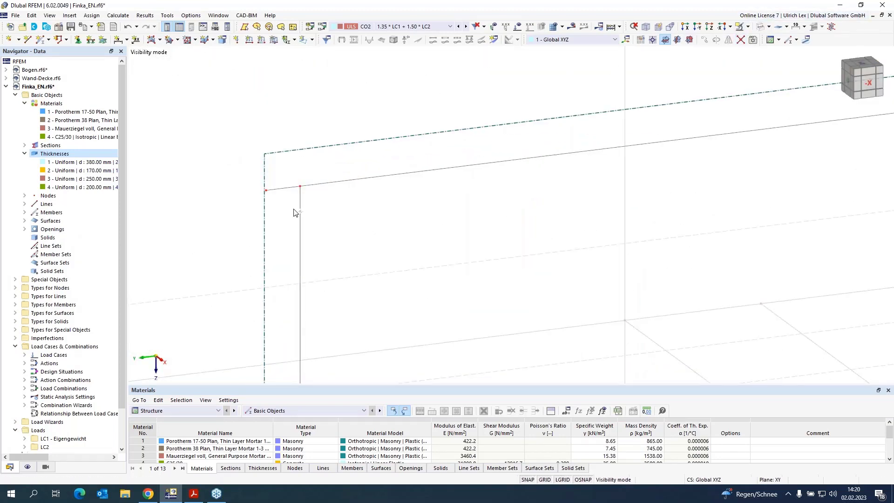
pyautogui.scroll(-2, 254, 212)
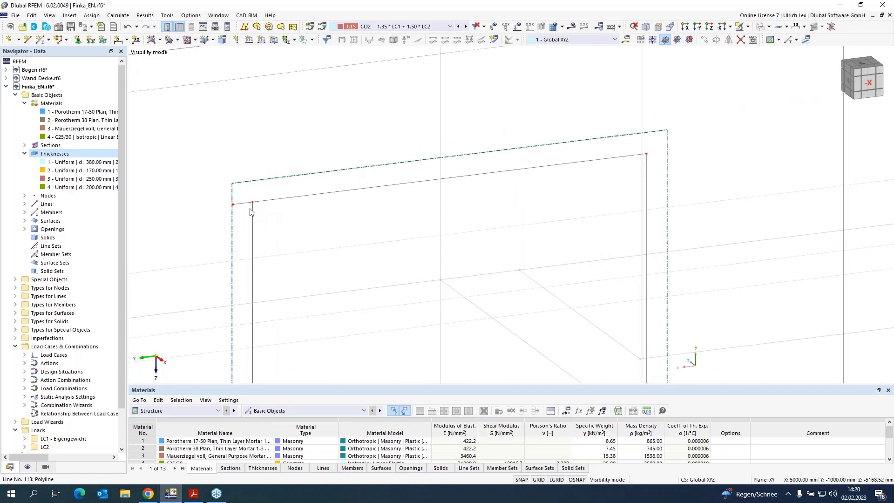
pyautogui.moveTo(282, 189); pyautogui.dragTo(648, 155)
pyautogui.scroll(-6, 275, 140)
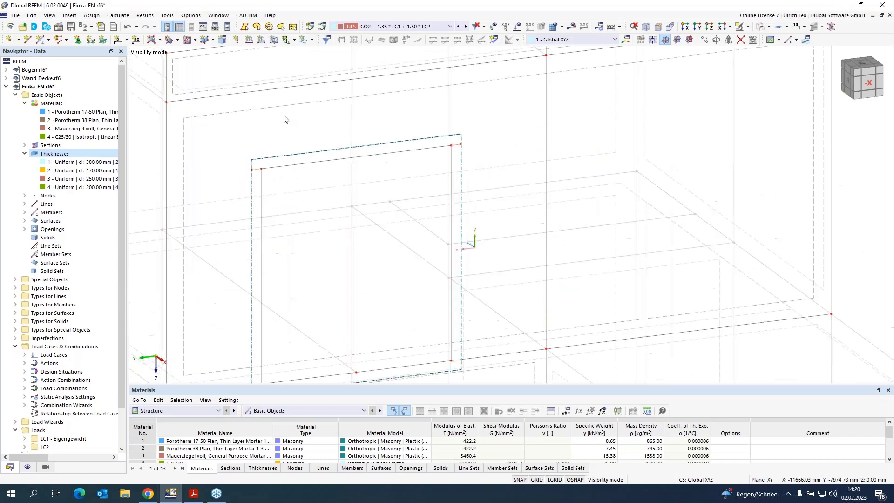
# - Copy both bearing lines 3000 mm down to the upper corners of the ground-floor doorway
pyautogui.scroll(1, 287, 166)
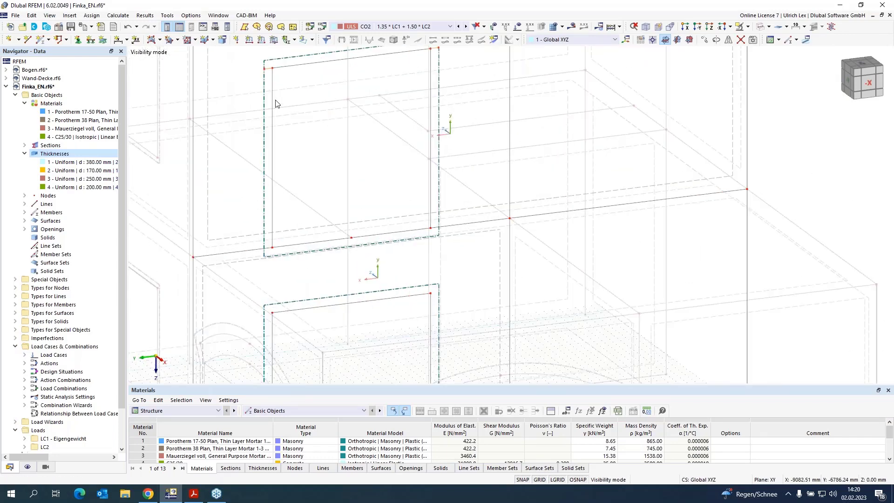
pyautogui.scroll(1, 242, 95)
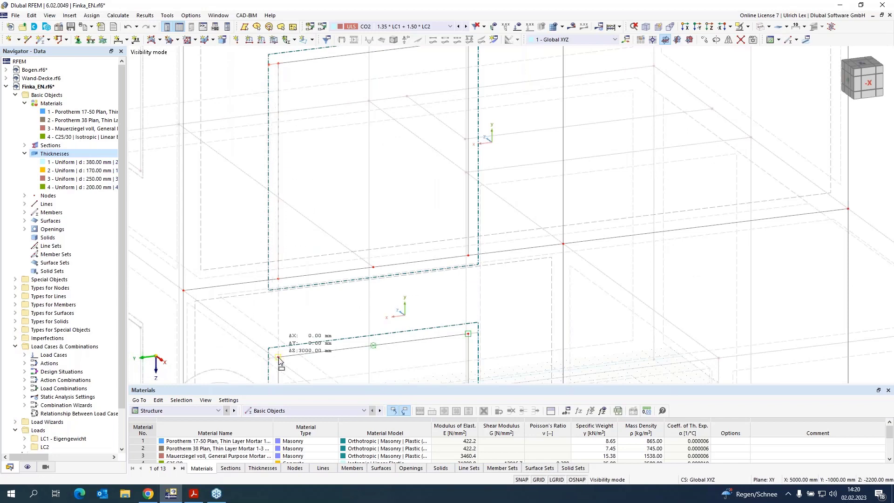
pyautogui.scroll(-1, 375, 299)
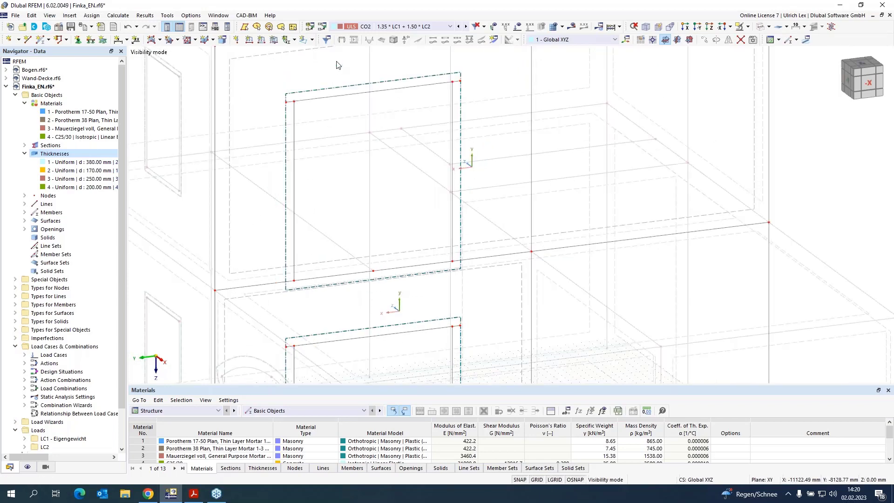
# - Assign beam members with the existing R_M1 300/50 C25/30 section to the upper-floor doorway's lintel lines 149-151
pyautogui.scroll(5, 340, 28)
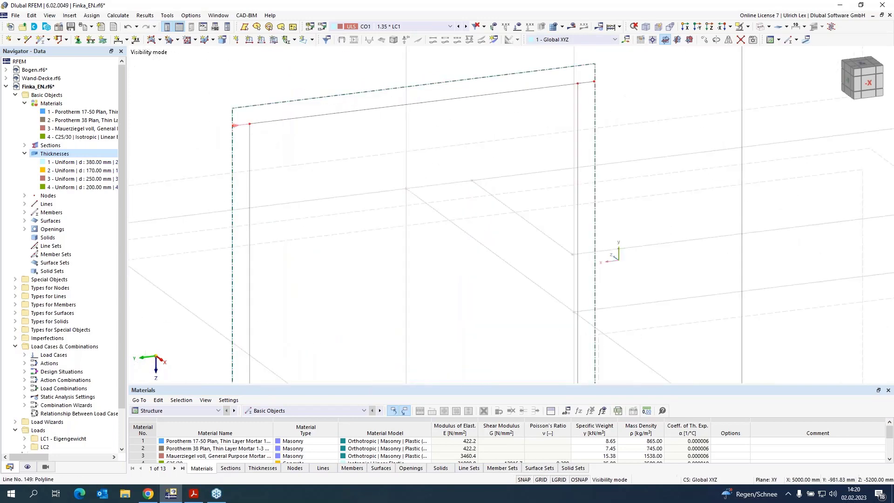
pyautogui.doubleClick(590, 84)
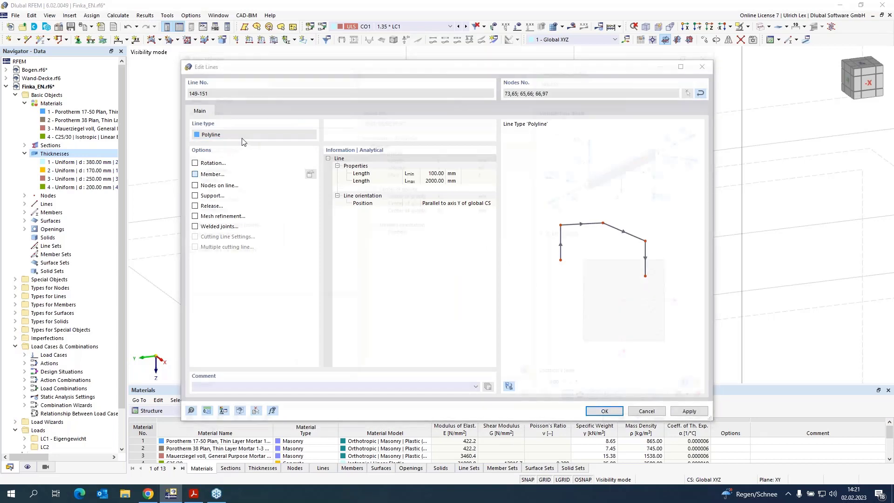
pyautogui.click(217, 96)
pyautogui.click(320, 323)
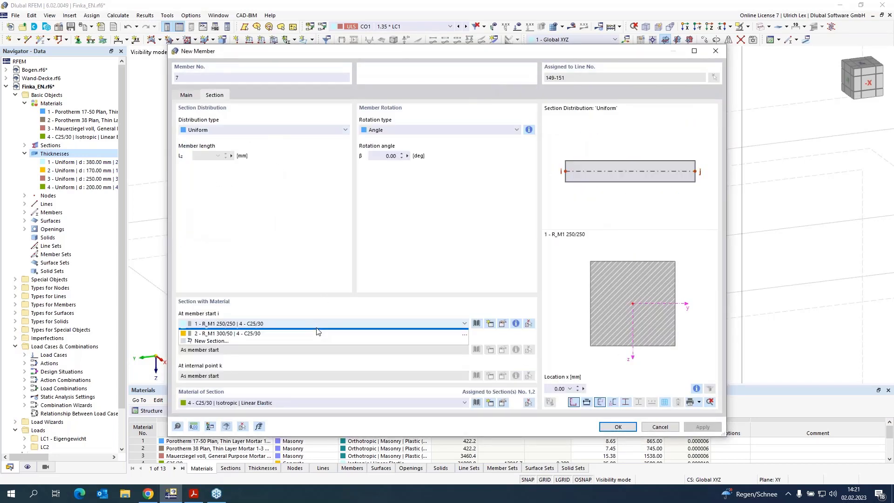
pyautogui.click(305, 342)
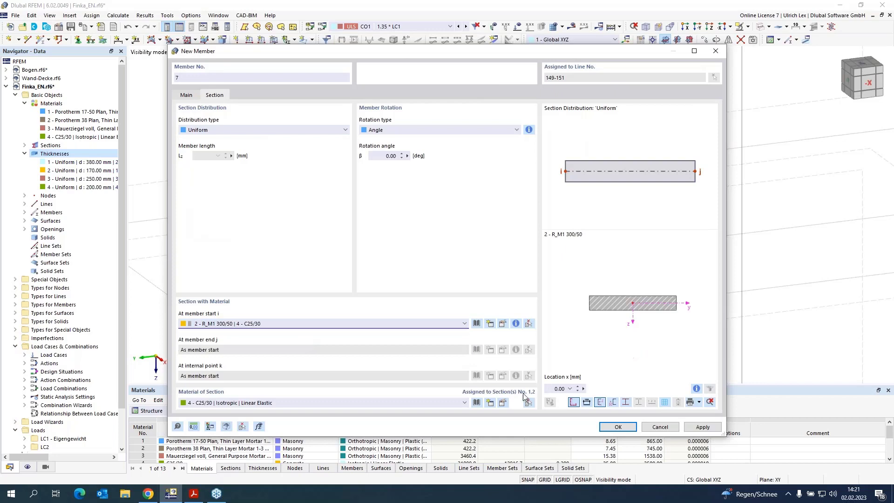
pyautogui.click(618, 427)
pyautogui.click(605, 411)
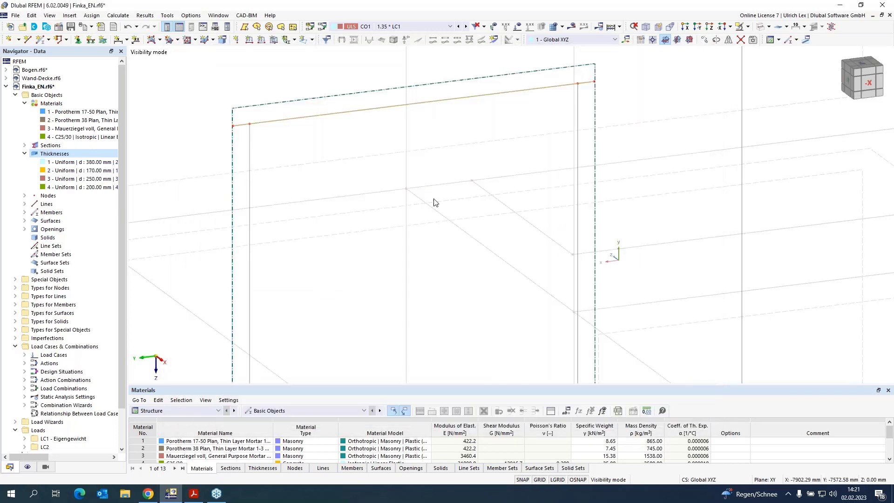
# - Assign beam members with the R_M1 300/50 section to the ground-floor doorway's lintel lines 109, 152 and 153, and restore the solid model display
pyautogui.scroll(-4, 429, 179)
pyautogui.scroll(5, 370, 284)
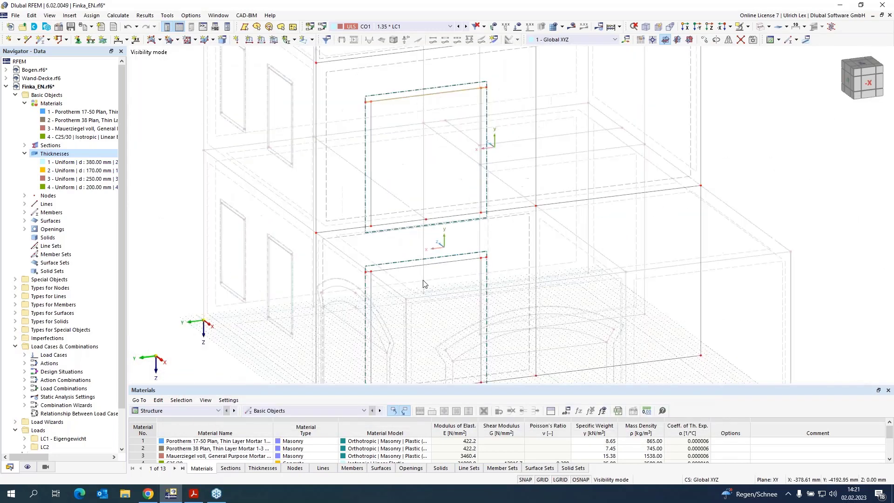
pyautogui.scroll(1, 369, 284)
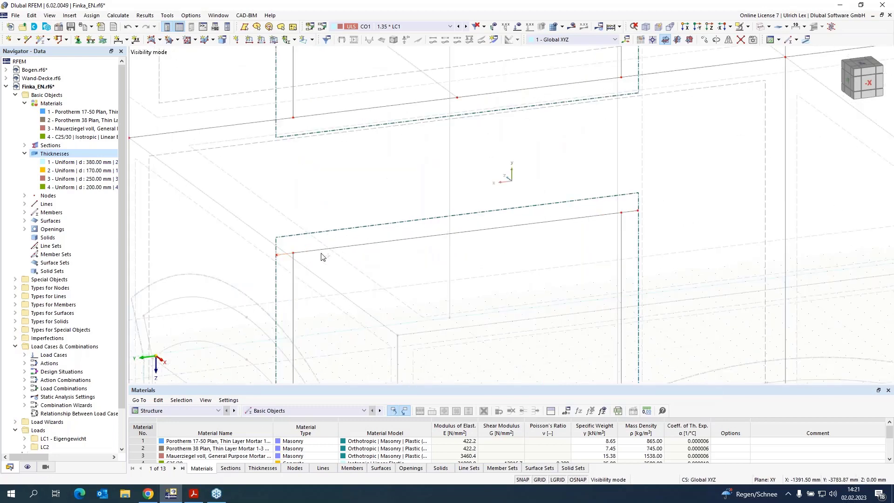
pyautogui.doubleClick(634, 216)
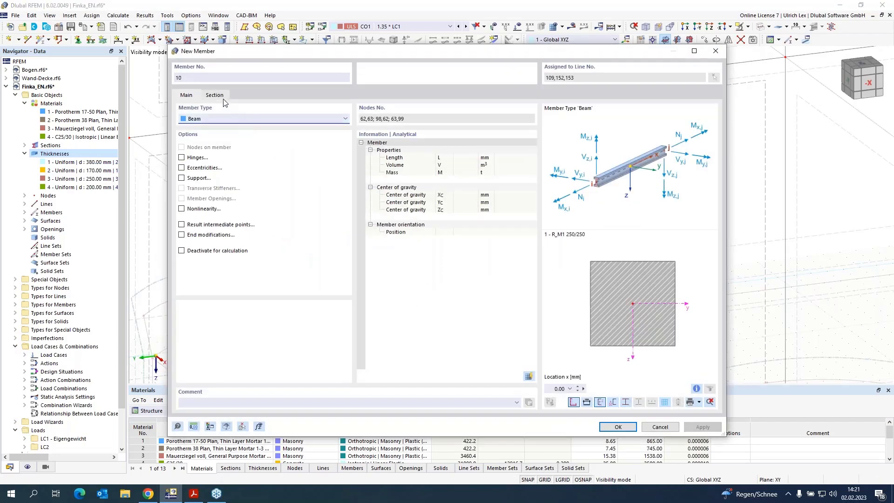
pyautogui.click(215, 95)
pyautogui.click(340, 325)
pyautogui.click(340, 339)
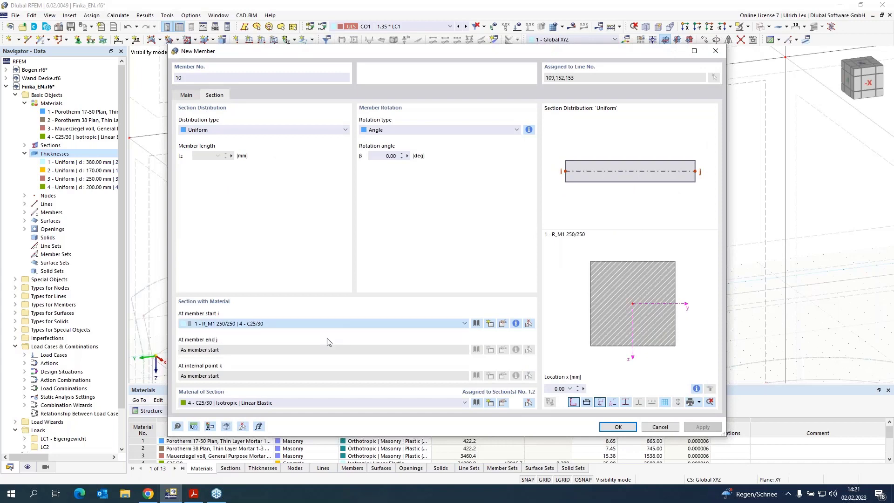
pyautogui.click(615, 428)
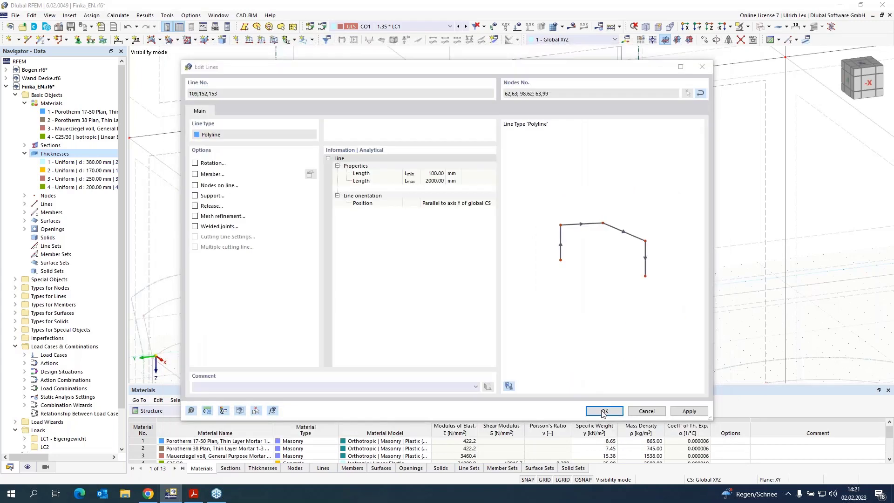
pyautogui.click(605, 414)
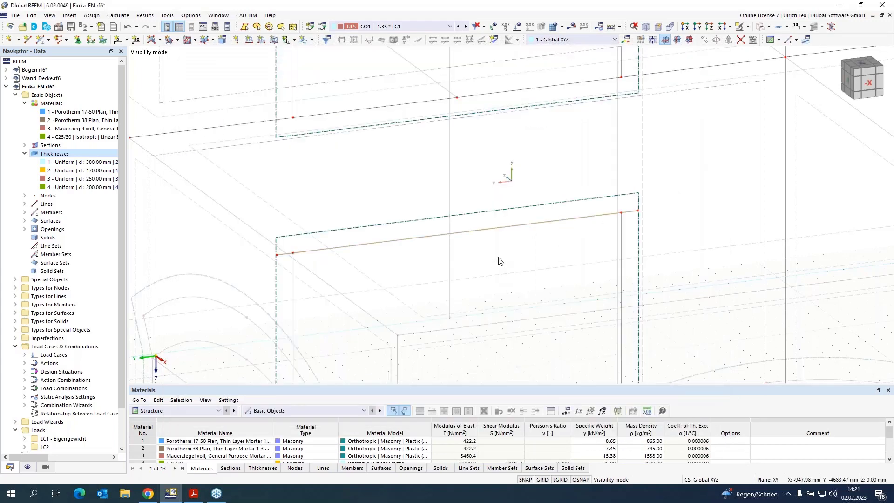
pyautogui.scroll(-5, 500, 261)
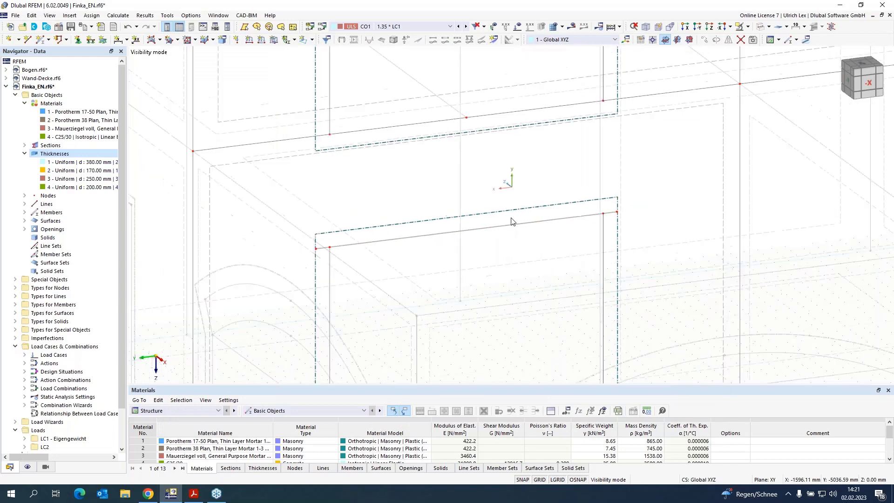
pyautogui.click(792, 40)
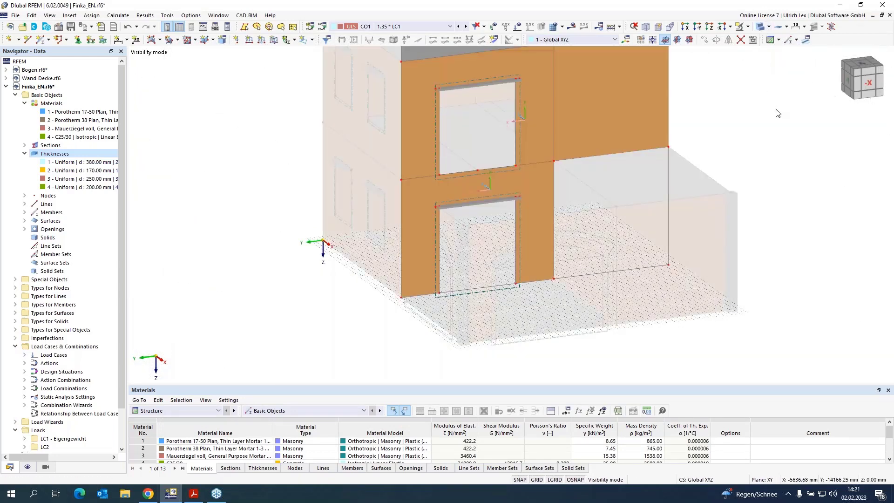
# - End the visibility mode so all objects of the building are shown again, and turn the model toward both arches
pyautogui.scroll(-2, 776, 113)
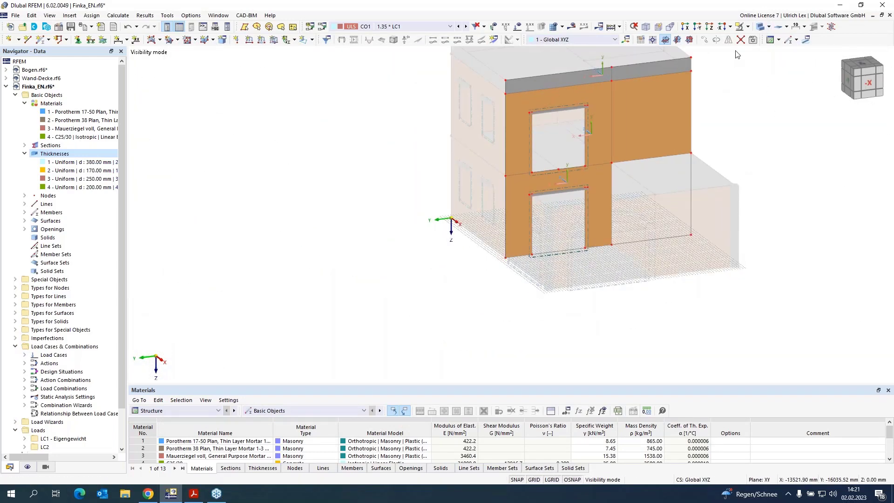
pyautogui.click(747, 26)
pyautogui.click(769, 88)
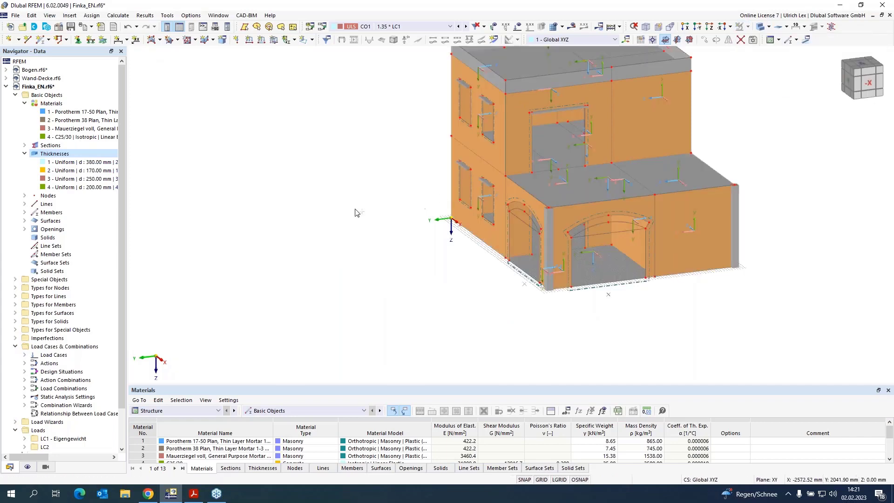
pyautogui.scroll(-2, 293, 281)
pyautogui.keyDown('ctrl'); pyautogui.moveTo(339, 281); pyautogui.dragTo(426, 277, button='middle'); pyautogui.keyUp('ctrl')
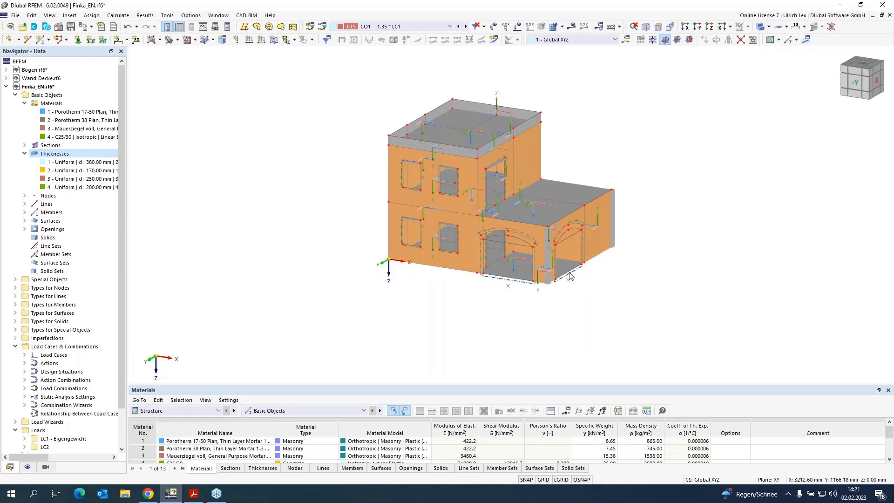
# - Create plane surfaces from the boundary lines of both arch bands, using thickness 3, Uniform 250 mm, Mauerziegel voll, General Purpose Mortar M10
pyautogui.scroll(3, 582, 251)
pyautogui.scroll(2, 580, 247)
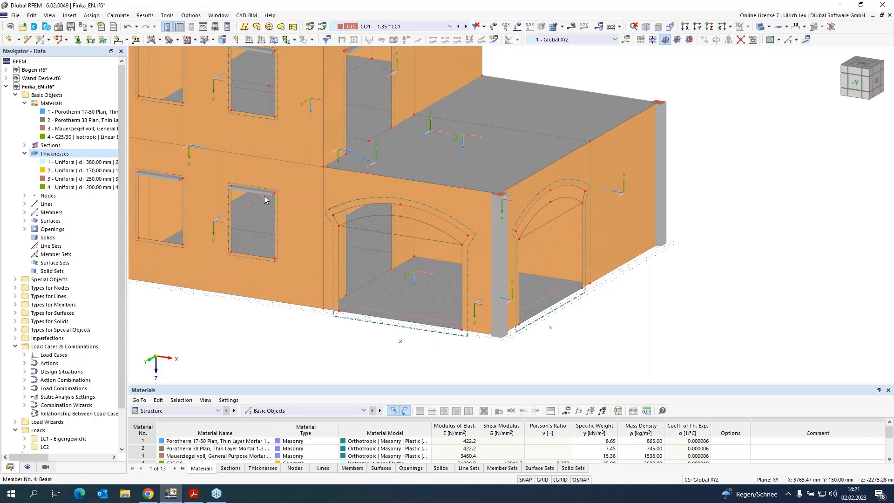
pyautogui.scroll(3, 237, 191)
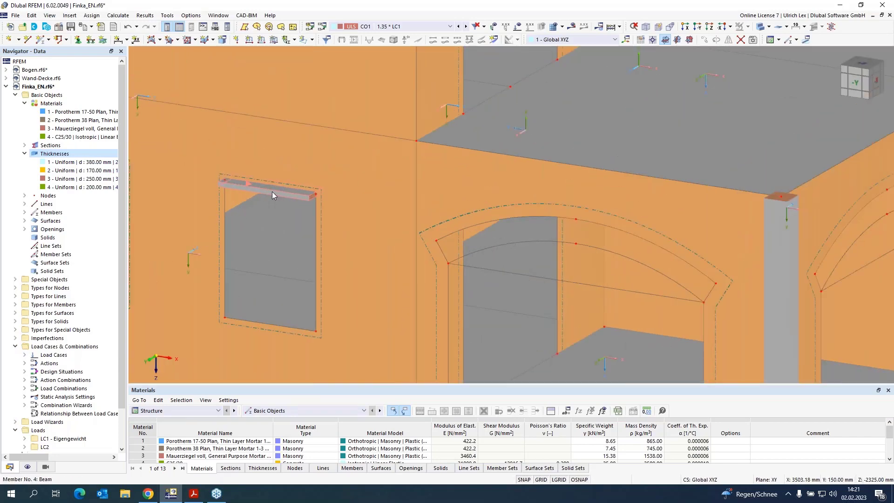
pyautogui.scroll(-2, 233, 192)
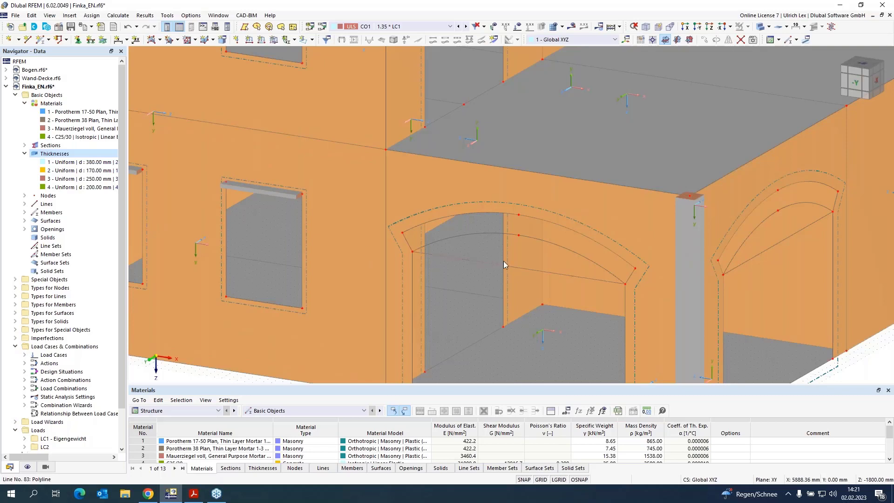
pyautogui.scroll(1, 655, 276)
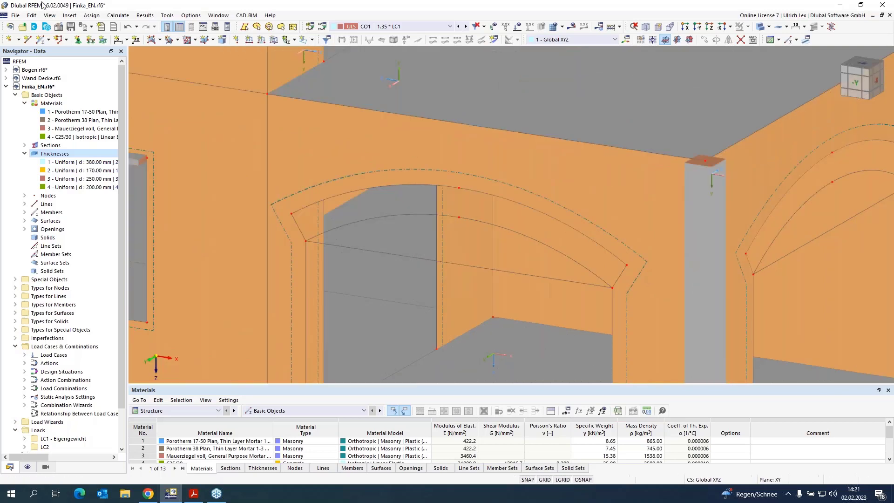
pyautogui.click(159, 39)
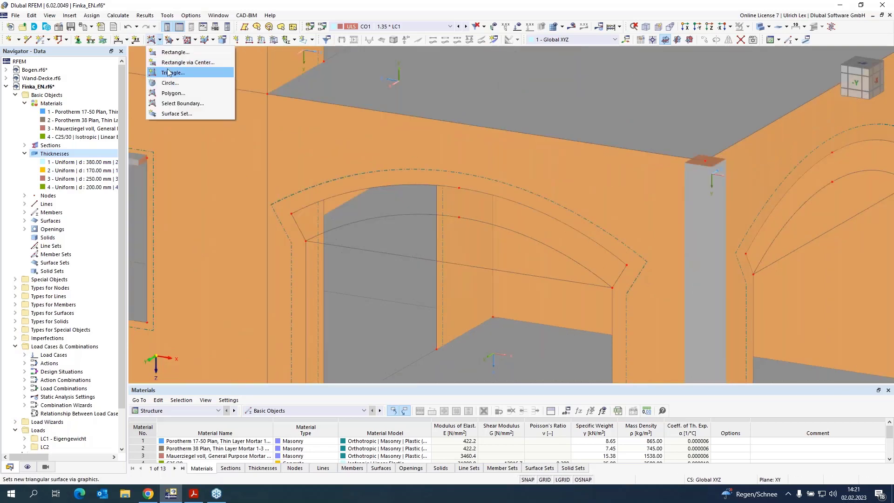
pyautogui.click(172, 103)
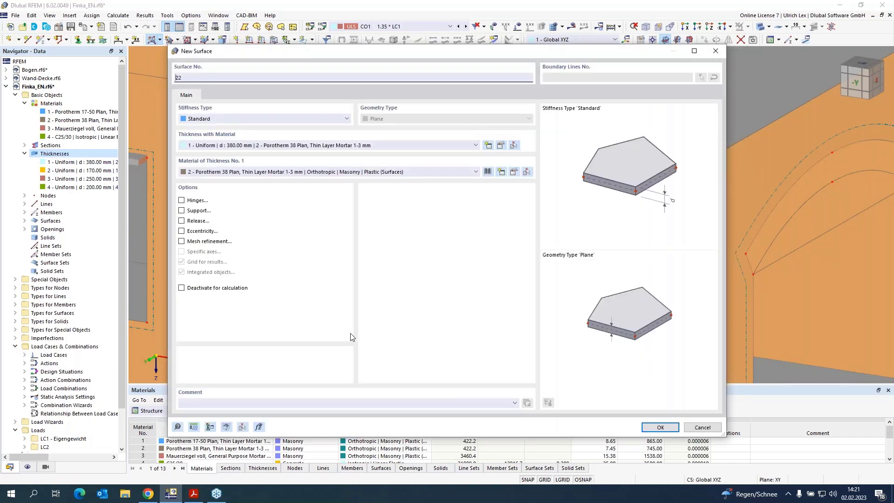
pyautogui.click(403, 144)
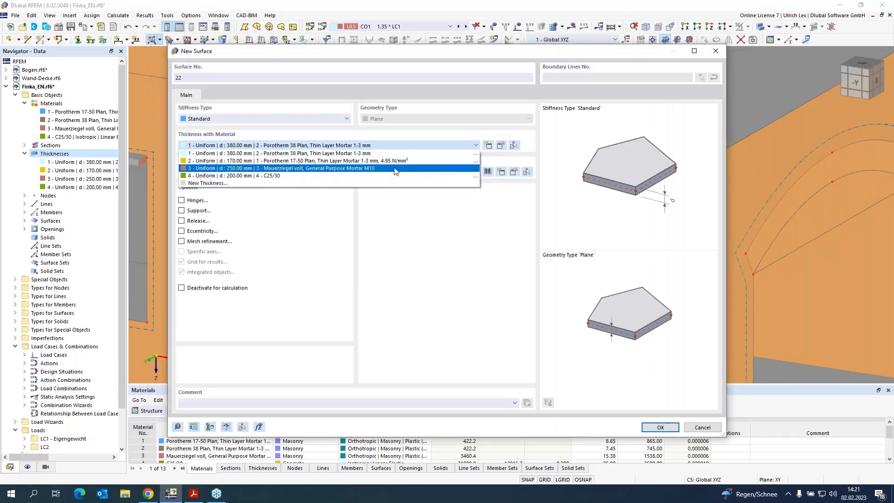
pyautogui.click(414, 169)
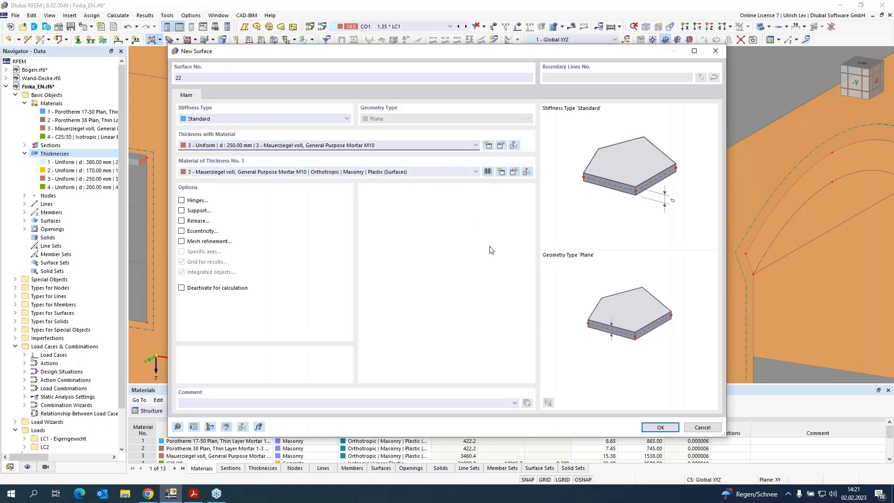
pyautogui.click(661, 427)
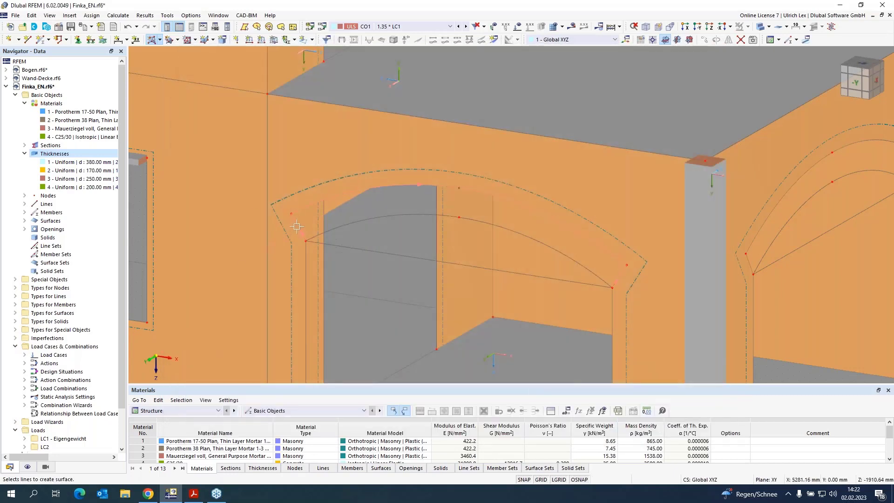
pyautogui.click(345, 230)
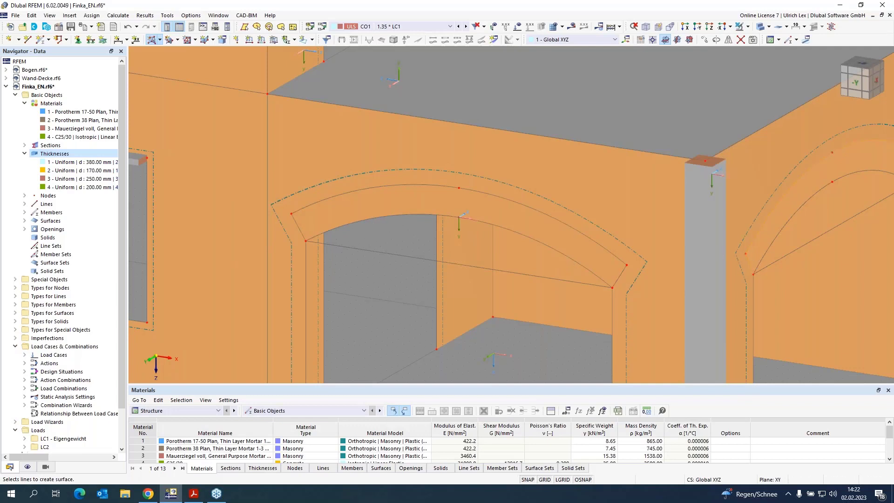
pyautogui.click(764, 257)
pyautogui.scroll(-2, 334, 213)
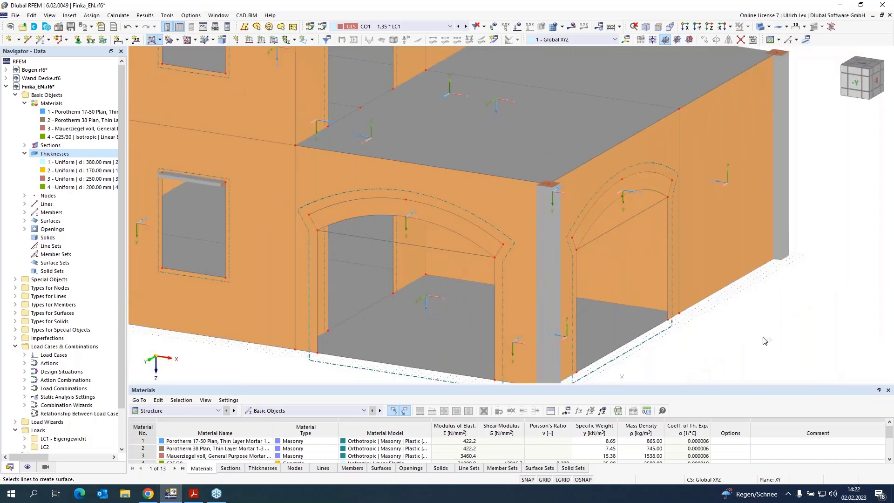
# - Reverse the local axis system of arch surface No. 23 beyond the corner column
pyautogui.scroll(3, 623, 198)
pyautogui.rightClick(604, 170)
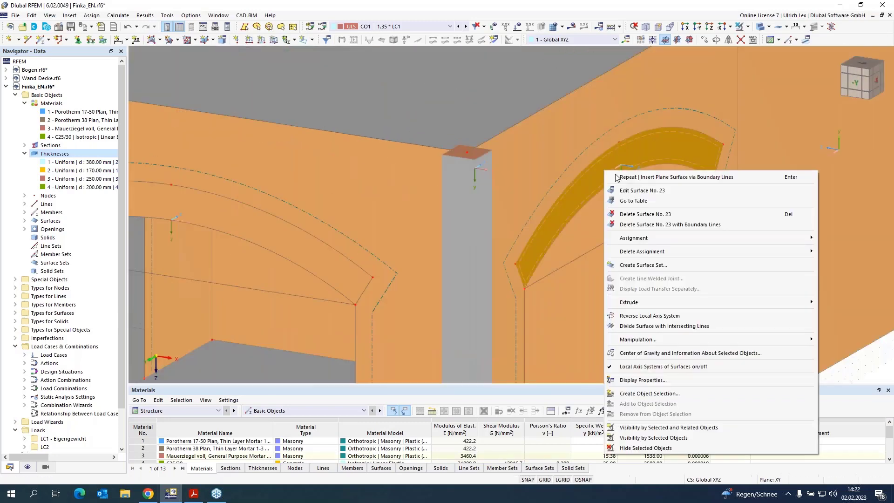
pyautogui.click(655, 316)
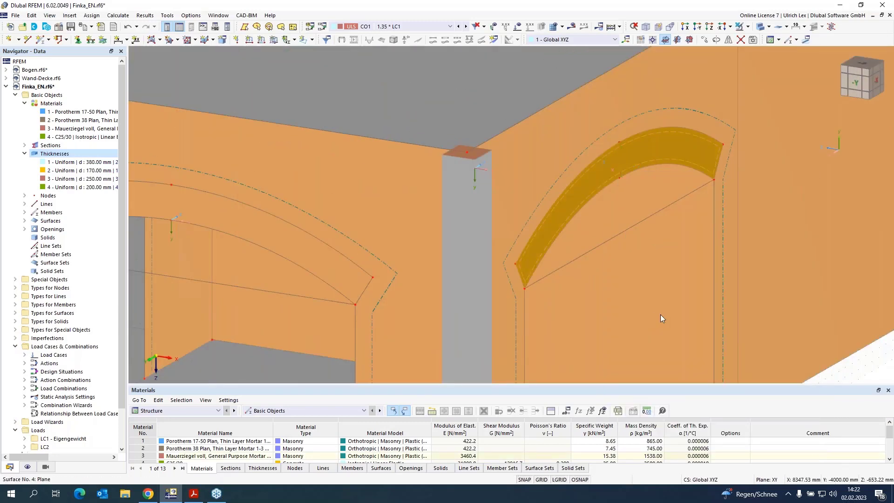
# - Give arch surface No. 22 specific input axes, with the y-axis parallel to its lower arc, line 84
pyautogui.scroll(-5, 523, 290)
pyautogui.scroll(5, 488, 286)
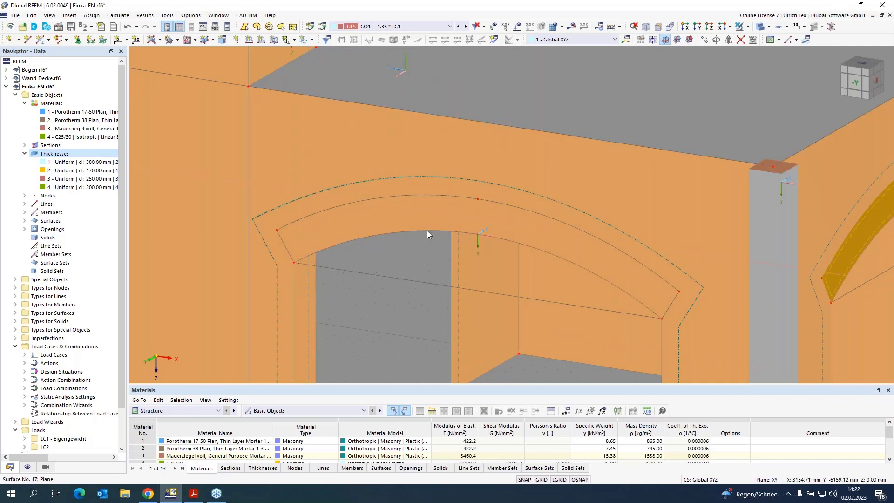
pyautogui.doubleClick(383, 217)
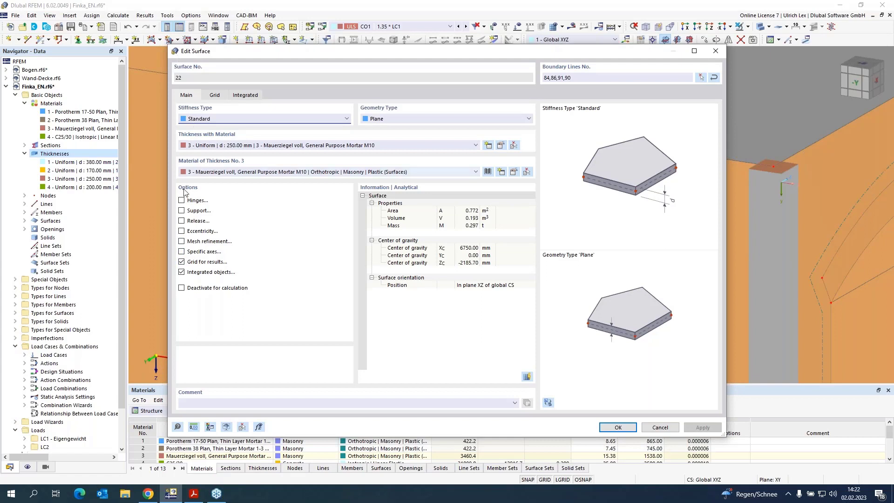
pyautogui.click(182, 252)
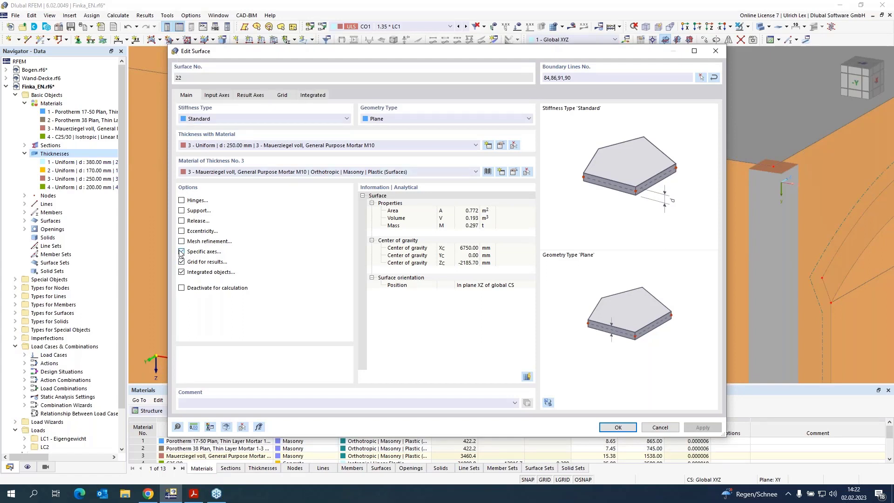
pyautogui.click(214, 96)
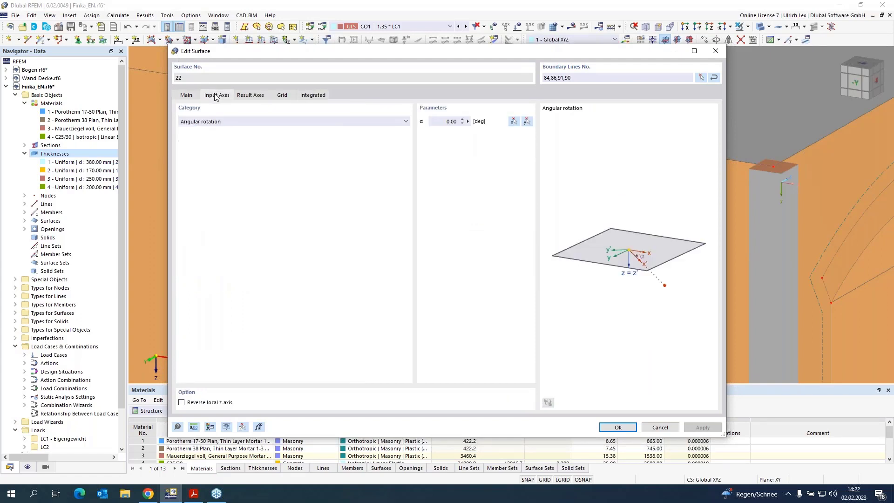
pyautogui.click(256, 122)
pyautogui.click(255, 137)
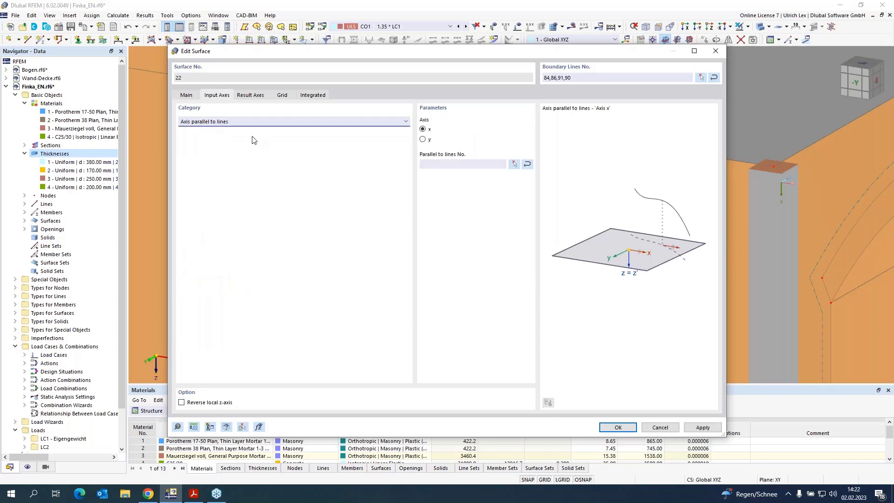
pyautogui.click(422, 140)
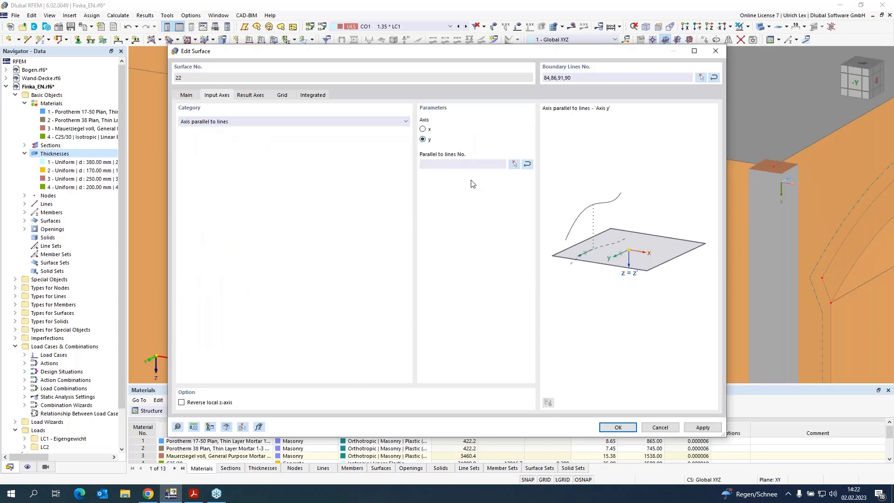
pyautogui.click(514, 166)
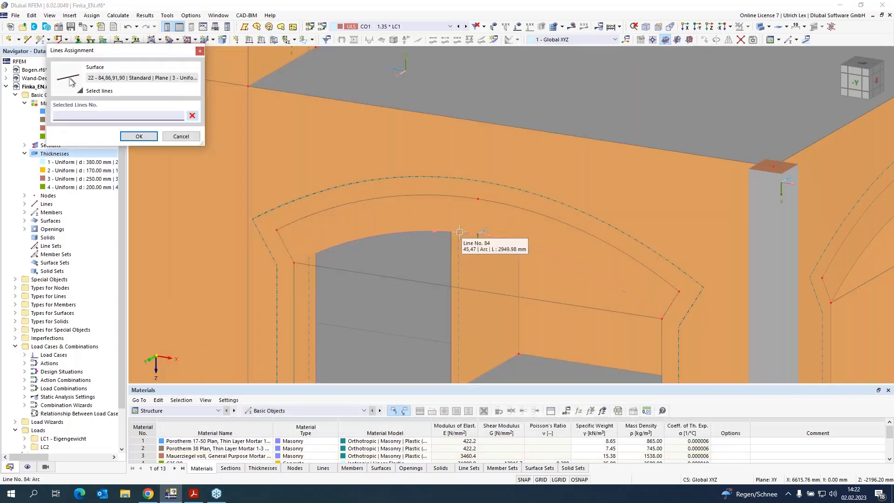
pyautogui.click(140, 136)
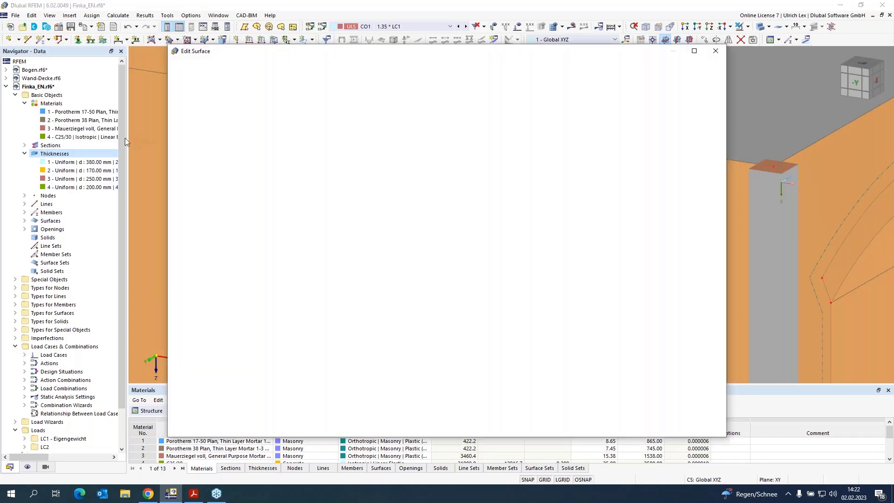
pyautogui.click(618, 427)
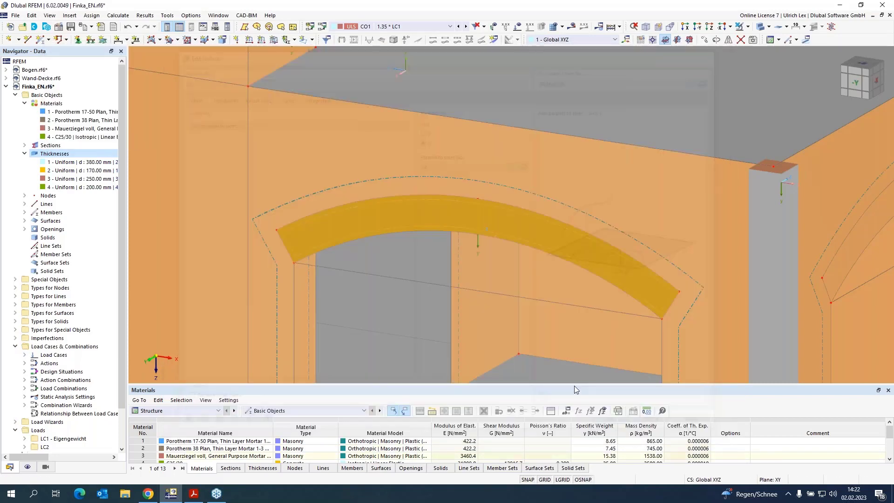
# - Set the input axes of arch surface No. 23 to axis parallel to lines, with y parallel to line 103
pyautogui.scroll(-3, 285, 186)
pyautogui.scroll(5, 475, 167)
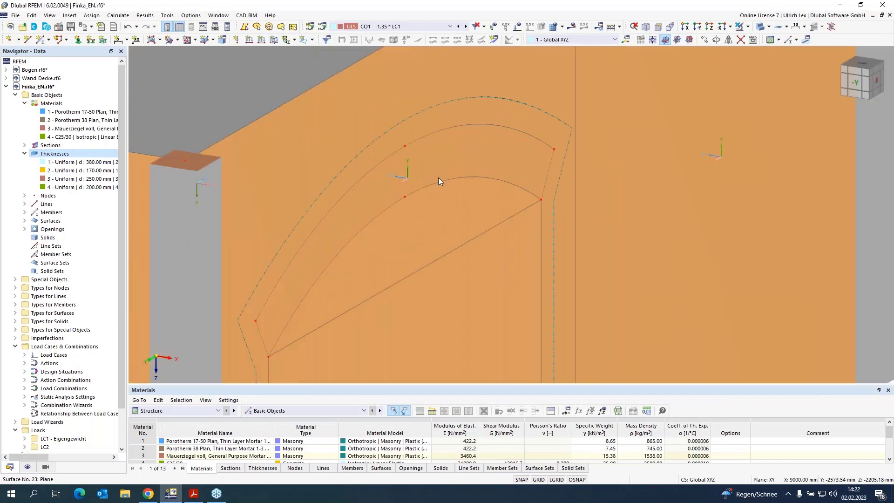
pyautogui.doubleClick(443, 177)
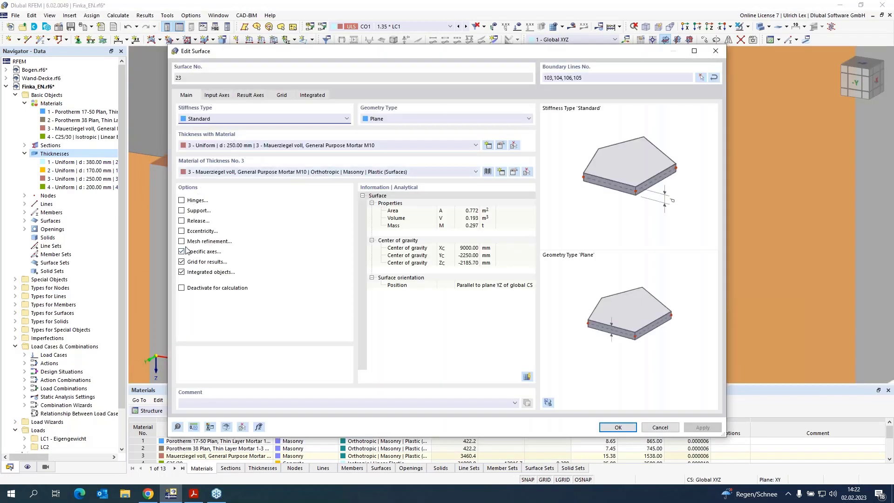
pyautogui.click(217, 95)
pyautogui.click(247, 122)
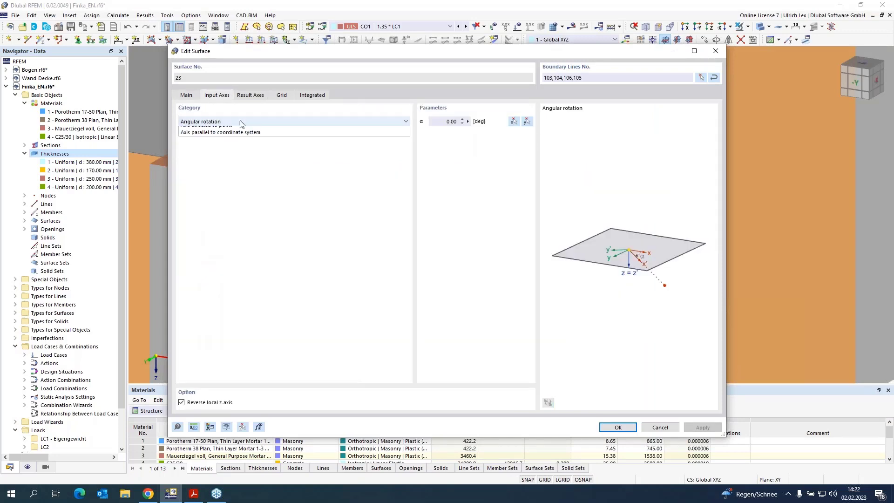
pyautogui.click(246, 137)
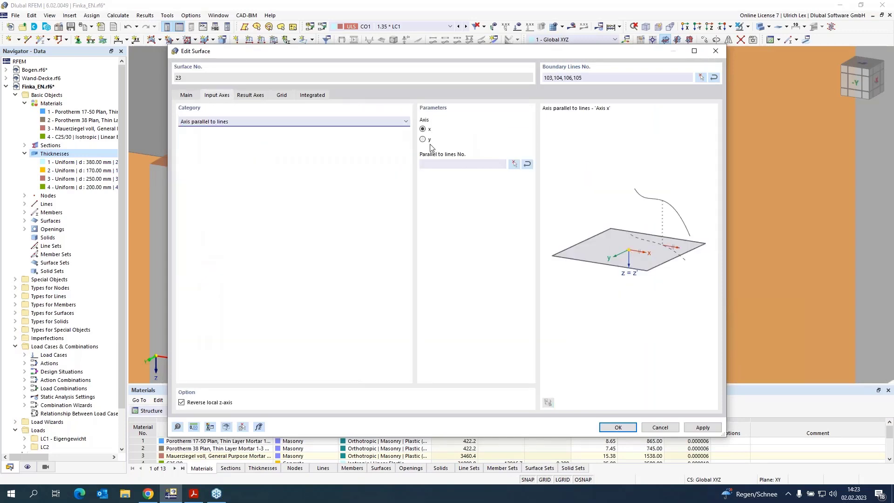
pyautogui.click(423, 140)
pyautogui.click(514, 164)
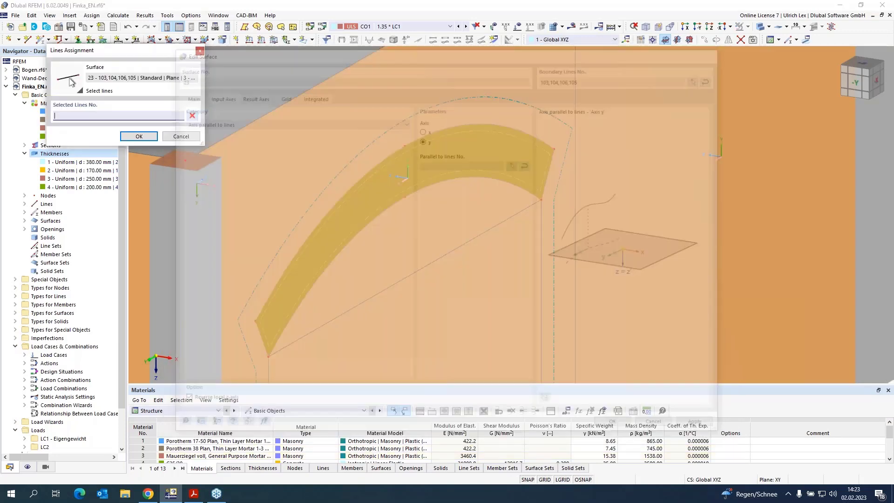
pyautogui.click(544, 188)
pyautogui.click(153, 139)
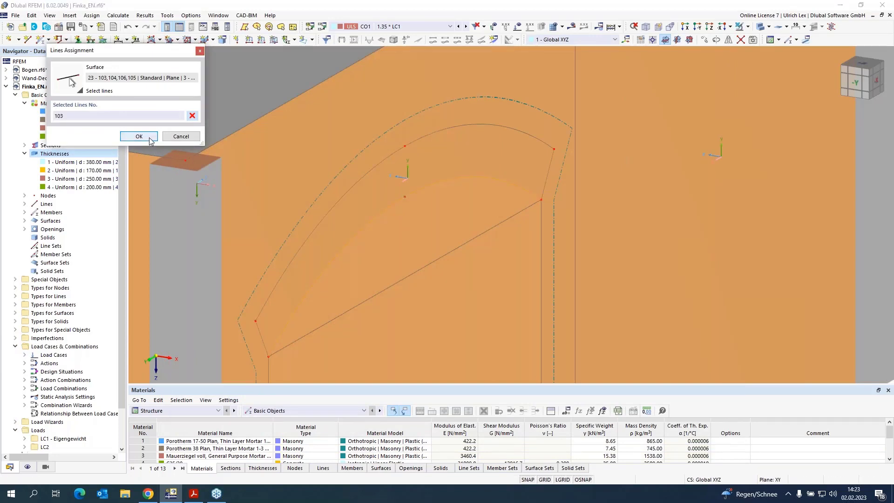
pyautogui.click(632, 431)
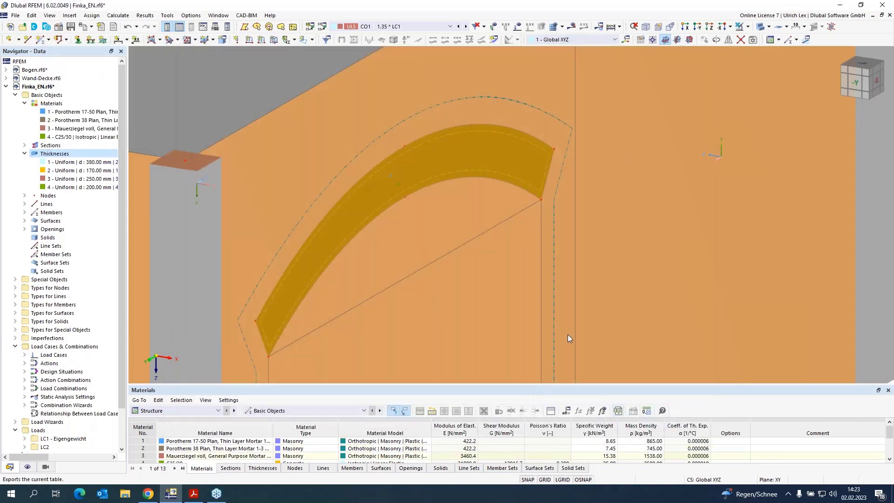
pyautogui.scroll(-3, 507, 211)
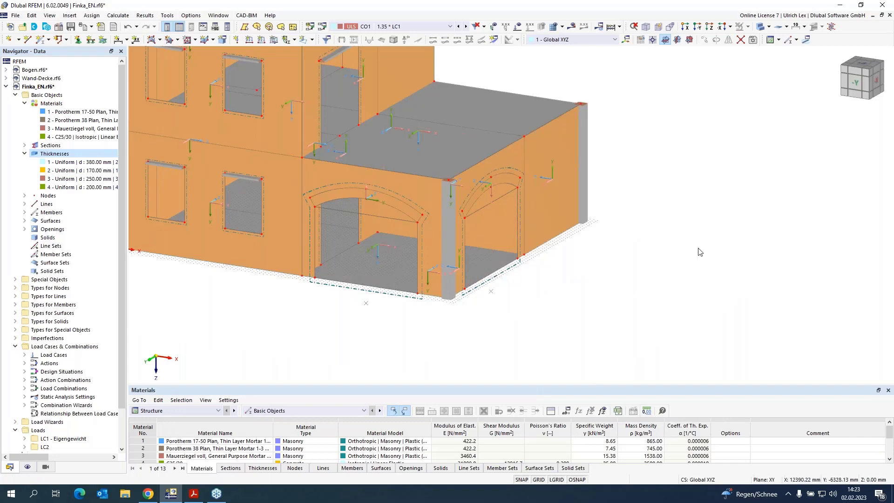
pyautogui.scroll(-3, 529, 237)
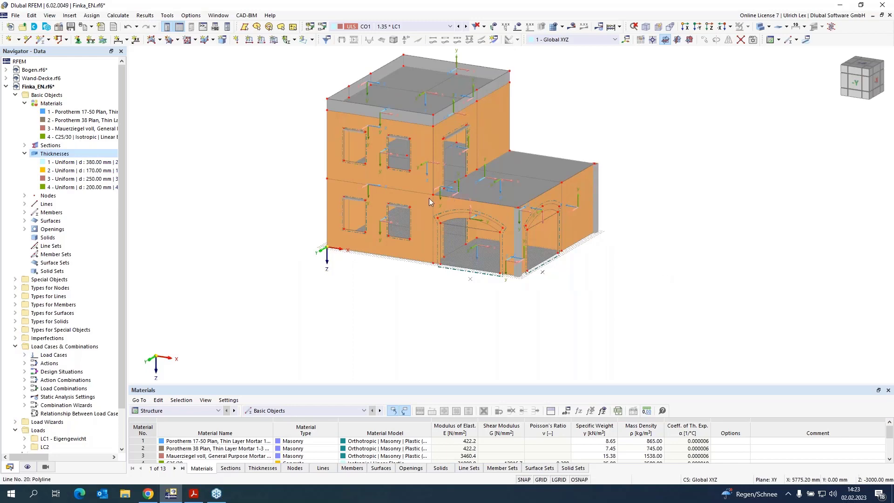
pyautogui.scroll(3, 424, 203)
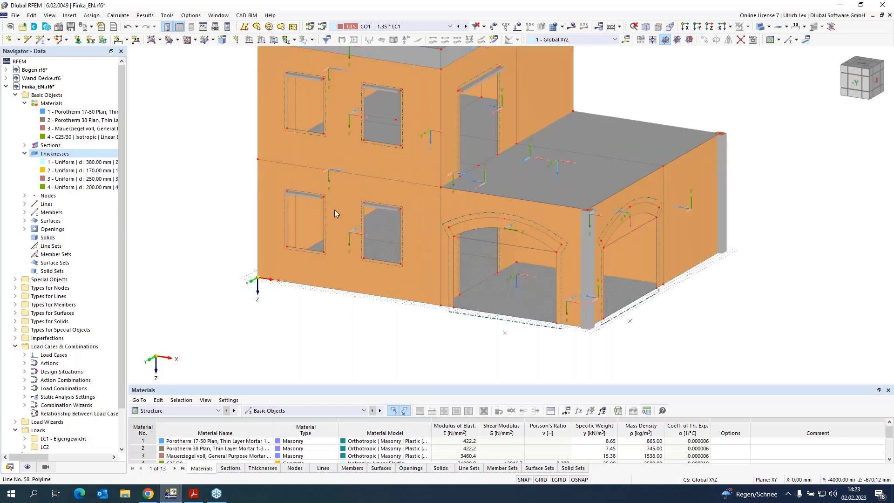
# - Hide the local axis systems of all surfaces and save the model
pyautogui.rightClick(287, 175)
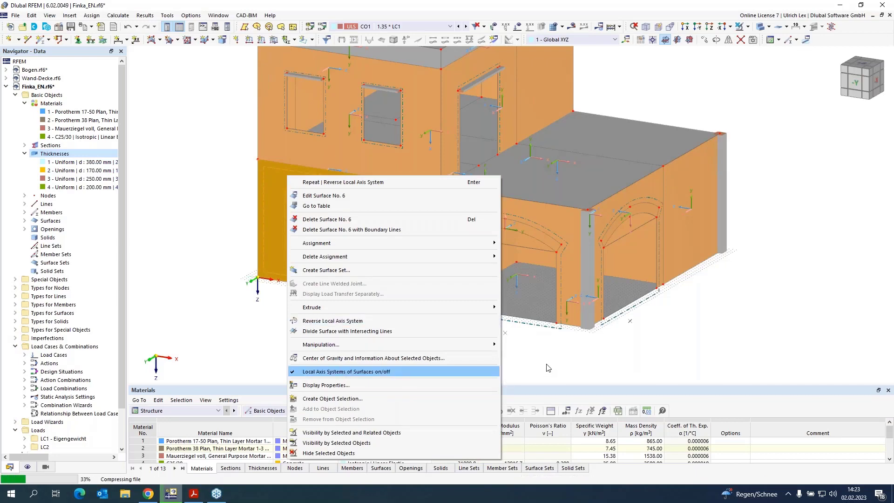
pyautogui.click(359, 372)
pyautogui.click(421, 315)
pyautogui.scroll(-1, 411, 350)
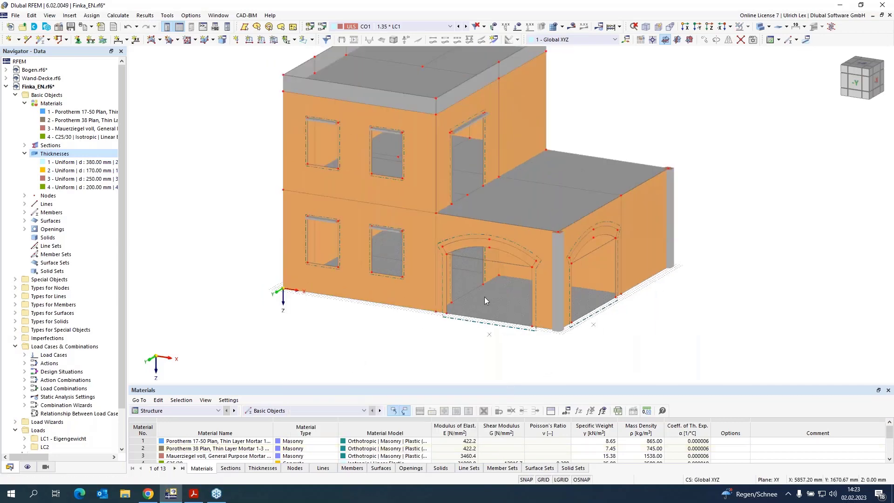
pyautogui.scroll(1, 676, 262)
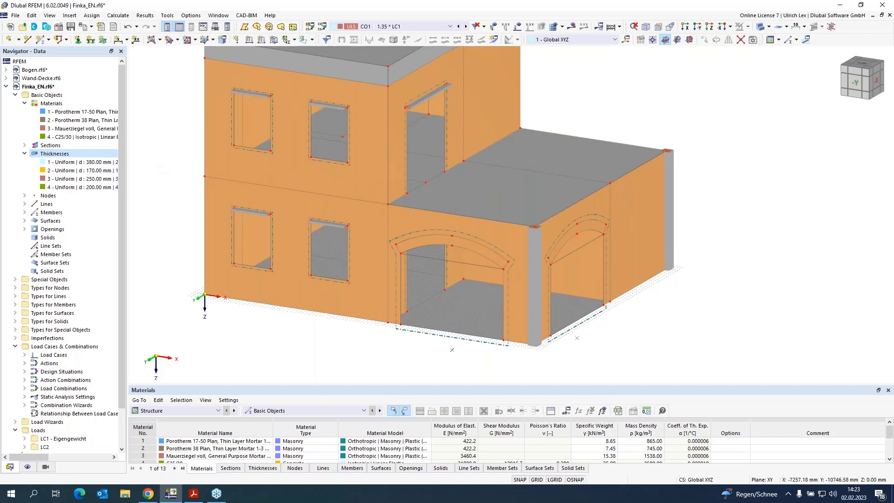
pyautogui.click(70, 28)
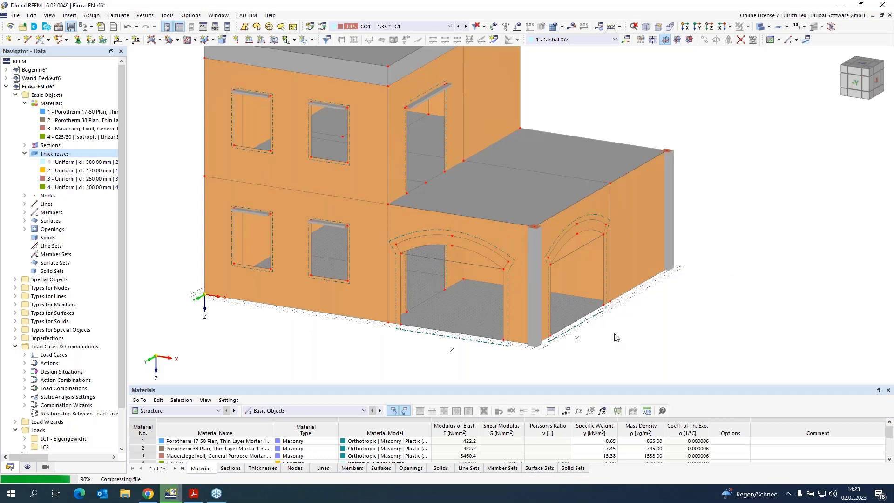
pyautogui.scroll(1, 601, 331)
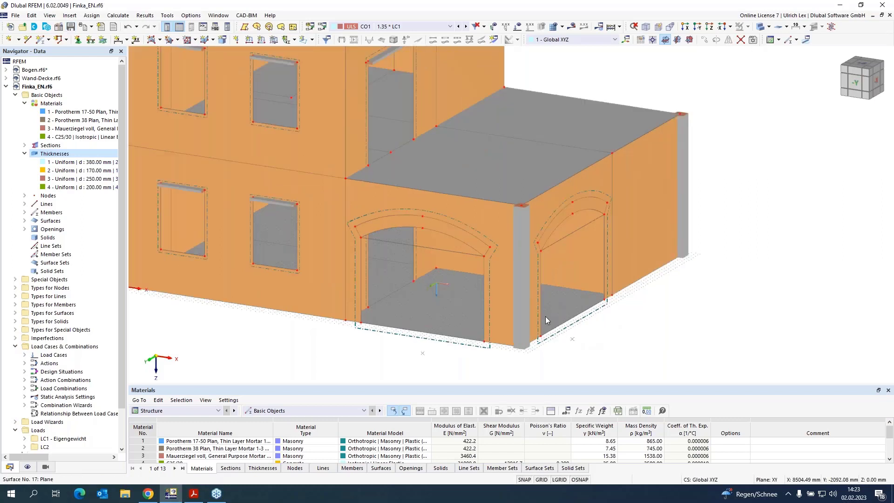
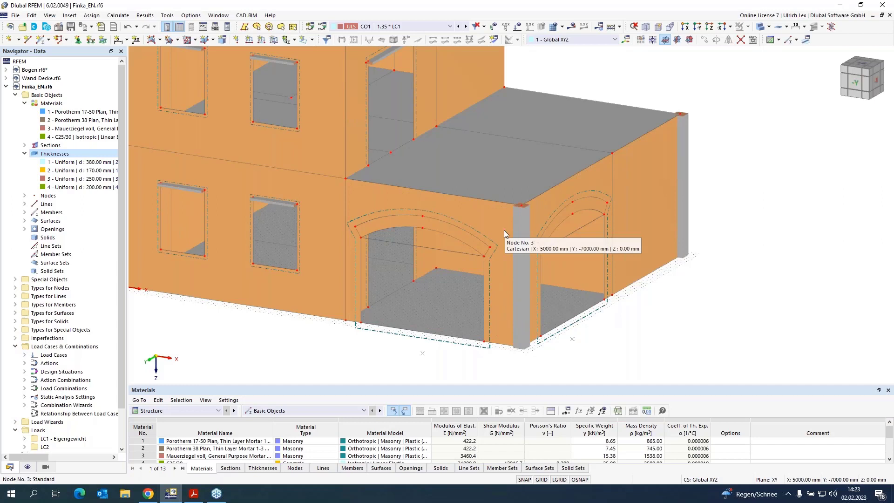
# - Activate hinges for arched wall surface No. 12 and define a new line hinge releasing only ux, with φx cleared
pyautogui.click(519, 302)
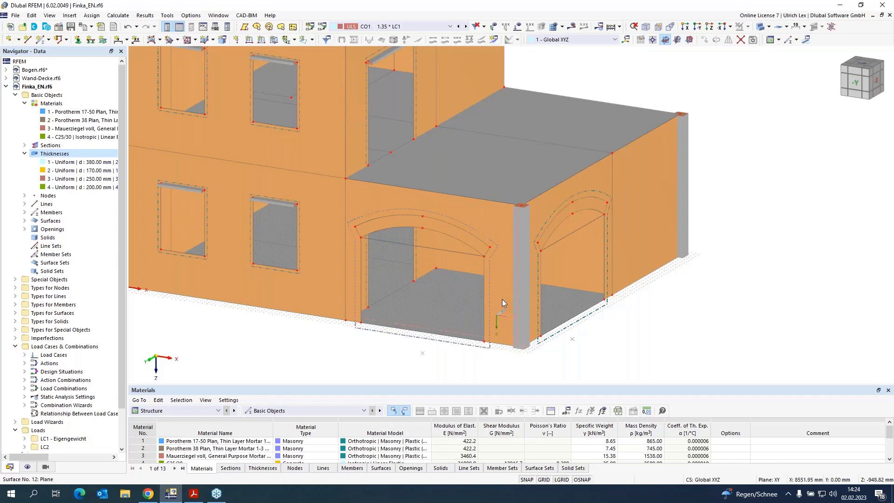
pyautogui.doubleClick(502, 300)
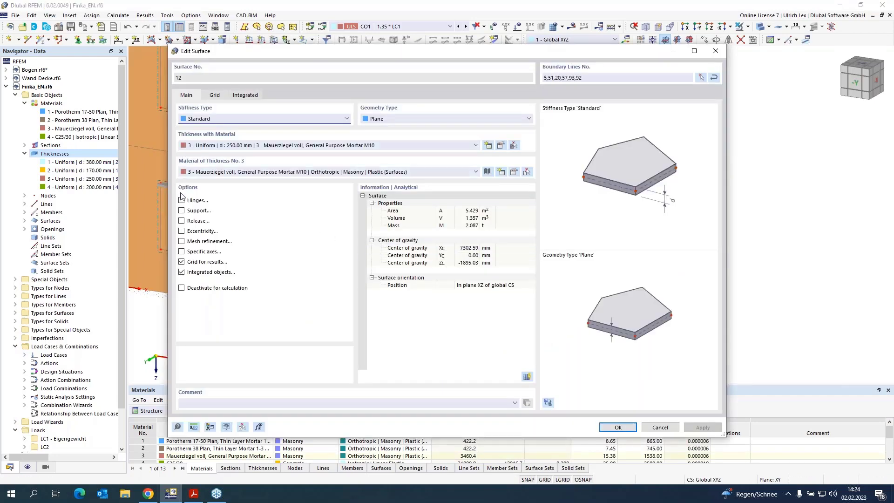
pyautogui.click(181, 199)
pyautogui.click(215, 95)
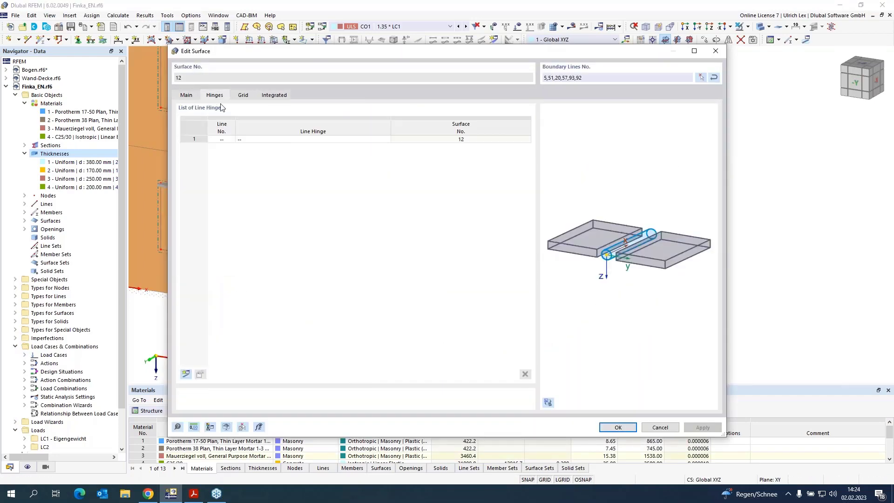
pyautogui.click(386, 139)
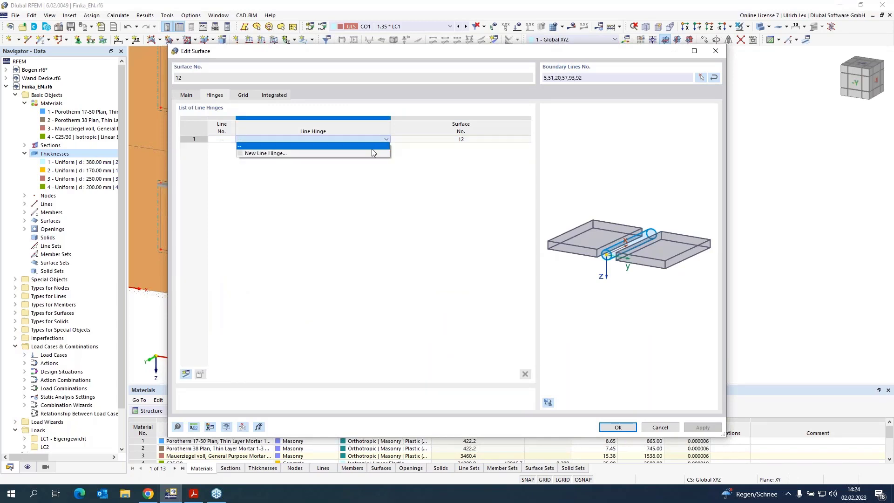
pyautogui.click(372, 149)
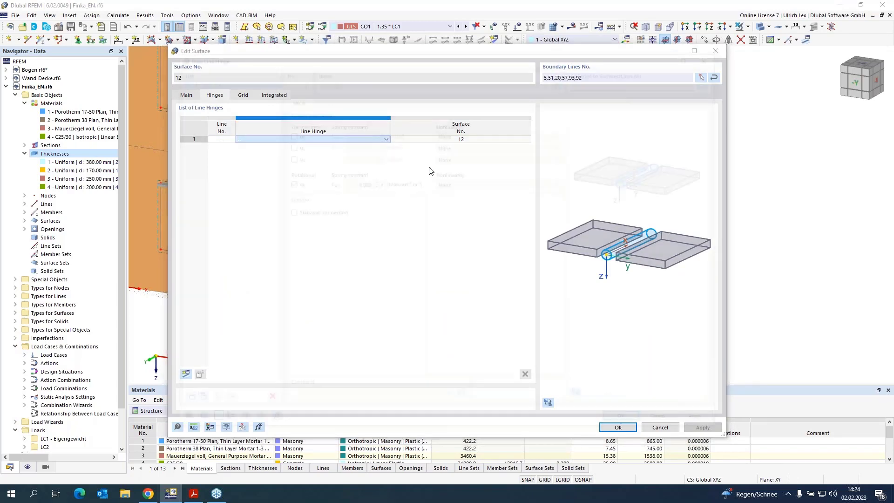
pyautogui.click(288, 184)
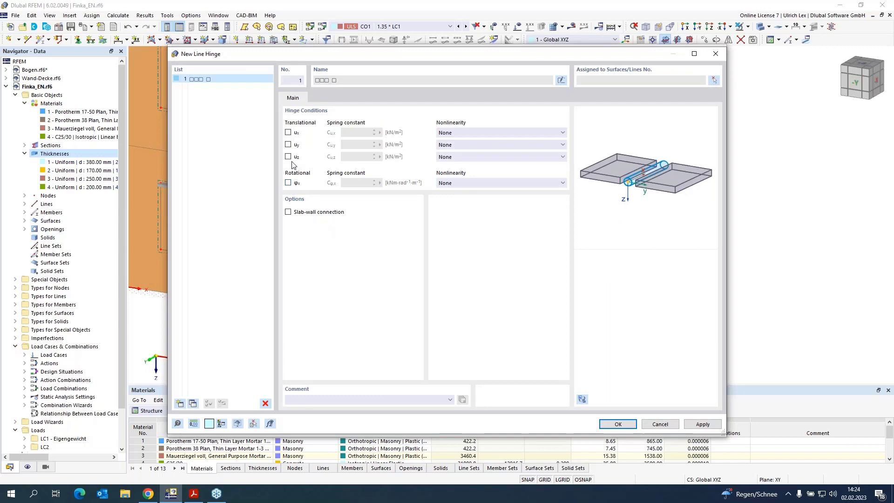
pyautogui.click(288, 134)
# - Assign the line hinge to arched wall surfaces No. 12 and 13 along line 57 at their shared corner column
pyautogui.click(715, 80)
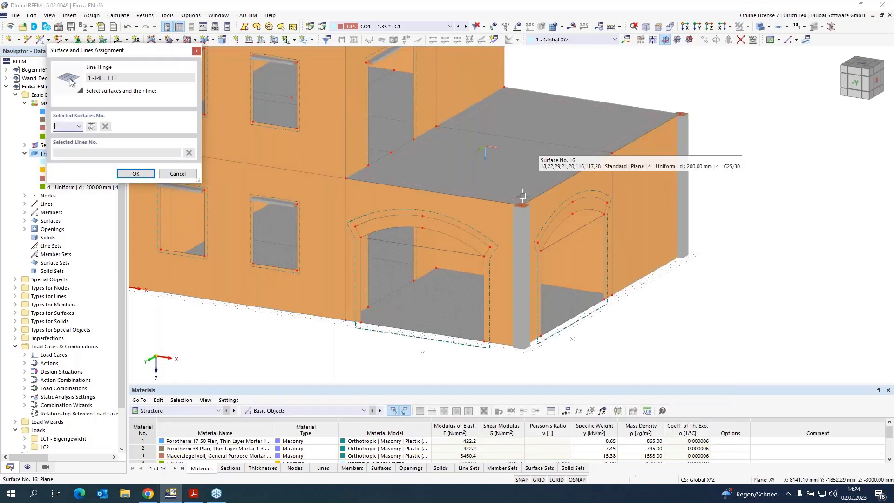
pyautogui.click(490, 221)
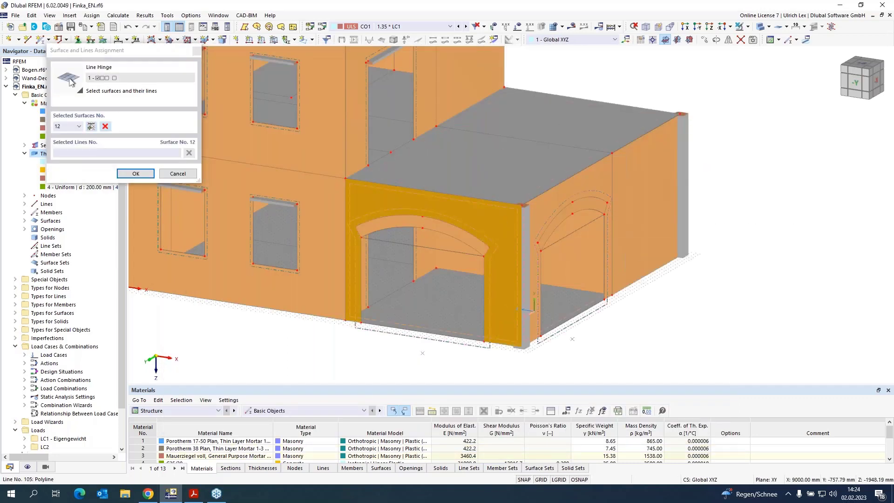
pyautogui.click(522, 229)
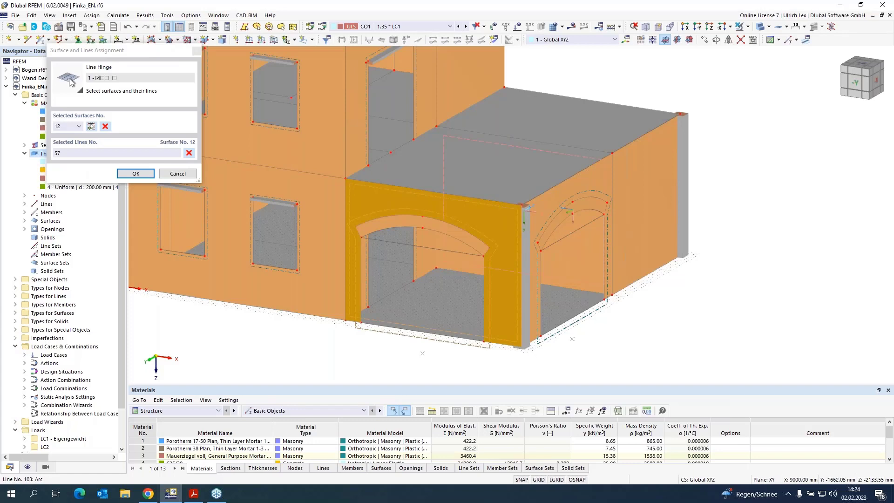
pyautogui.click(553, 208)
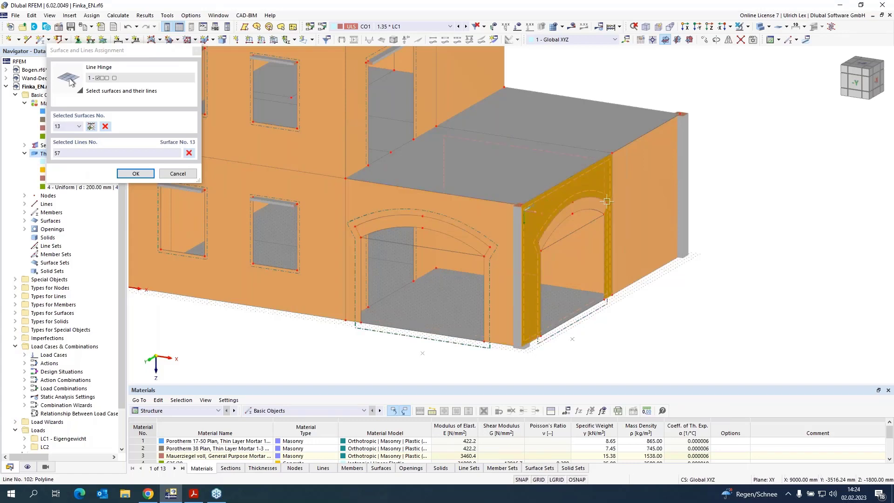
# - Assign the hinge to wall surfaces No. 3 and 1 along line 55 at the other corner column, and apply the surface changes
pyautogui.click(634, 181)
pyautogui.scroll(5, 685, 131)
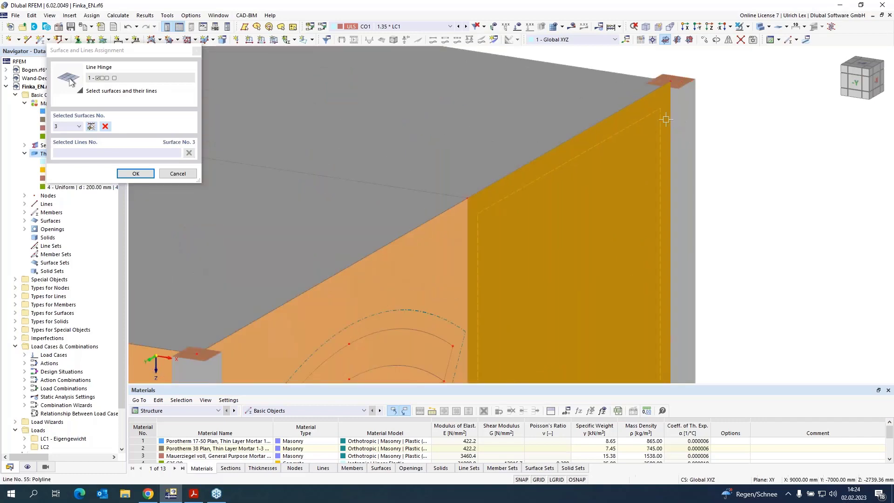
pyautogui.scroll(-5, 688, 127)
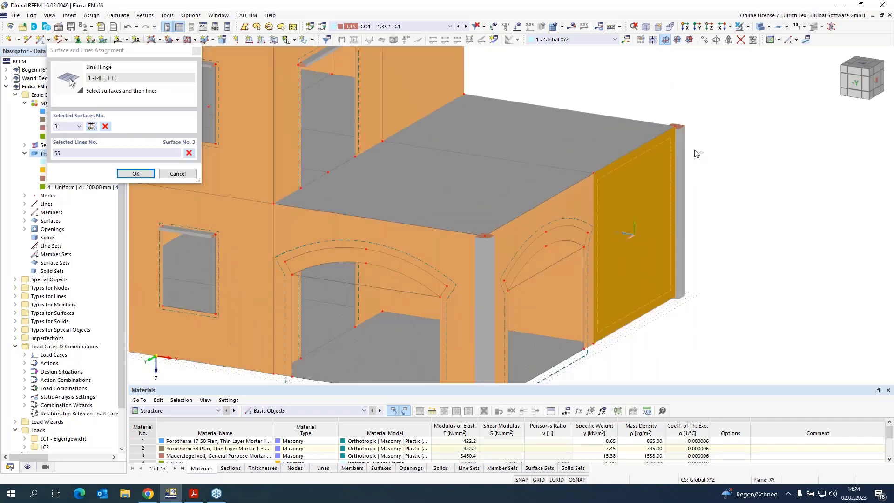
pyautogui.moveTo(763, 176); pyautogui.dragTo(431, 230, button='middle')
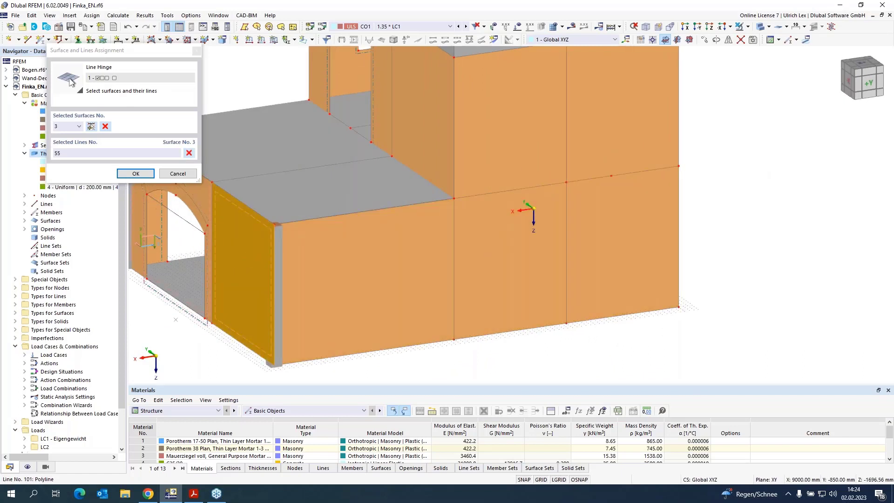
pyautogui.click(295, 250)
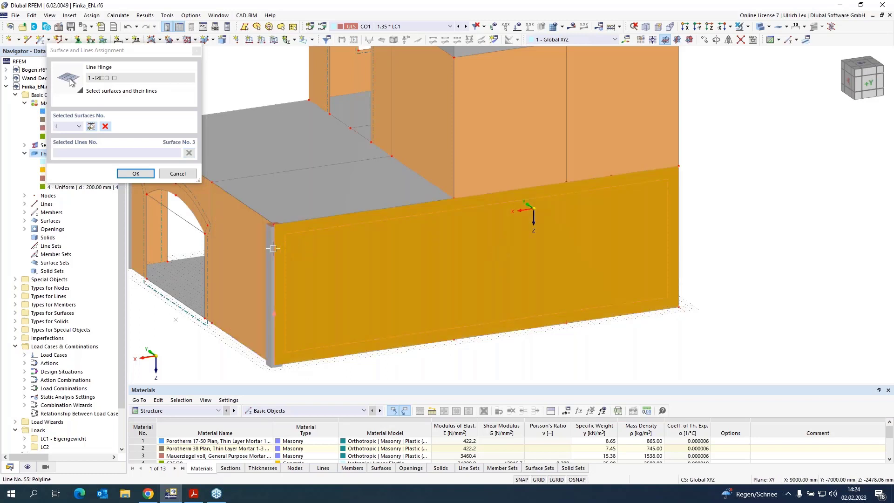
pyautogui.click(274, 249)
pyautogui.click(122, 174)
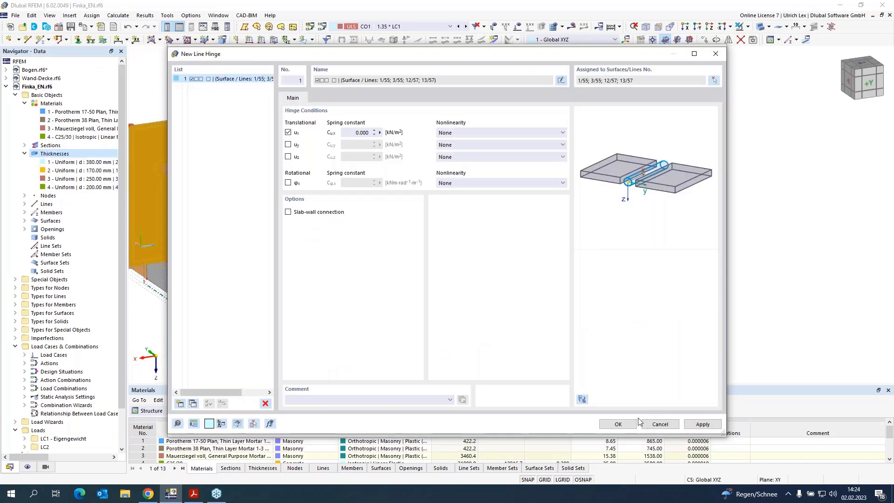
pyautogui.click(618, 424)
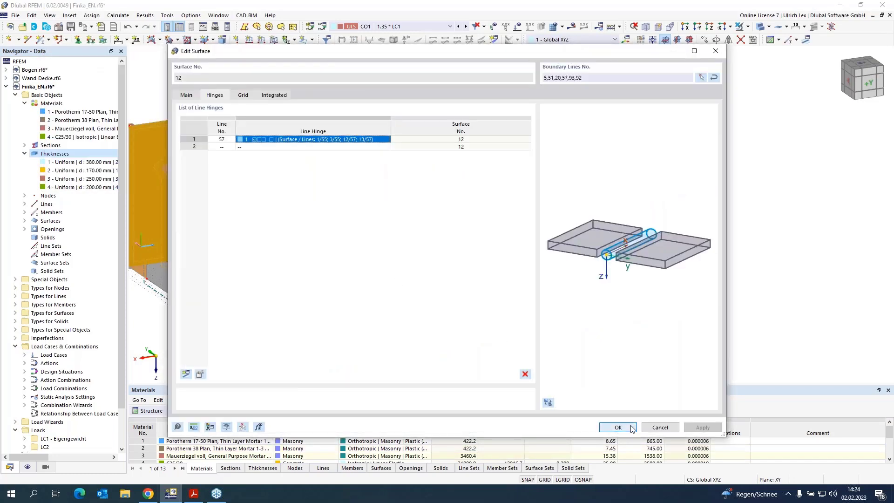
pyautogui.click(631, 427)
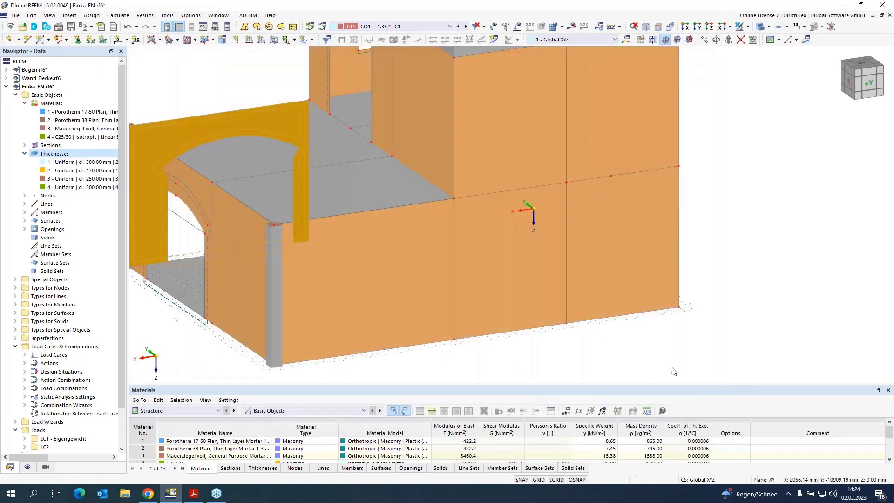
# - Display the model transparently and inspect the line hinges along the corner columns
pyautogui.click(764, 26)
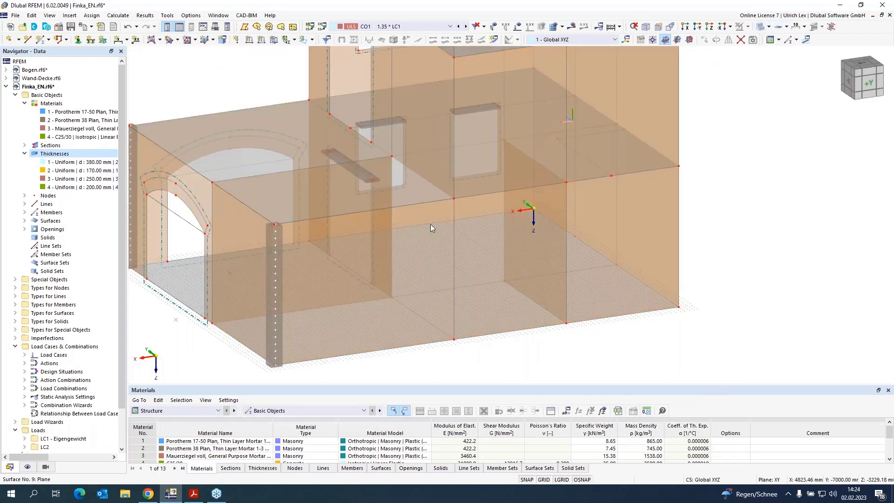
pyautogui.scroll(5, 284, 255)
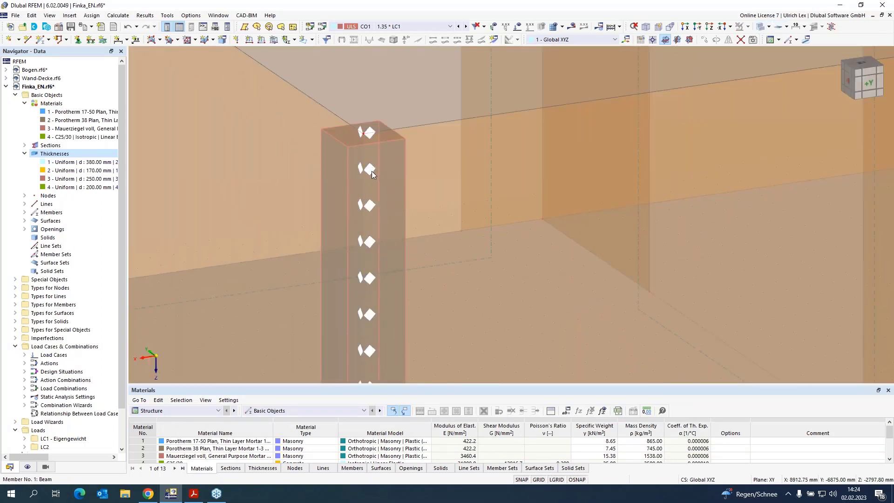
pyautogui.scroll(-5, 408, 135)
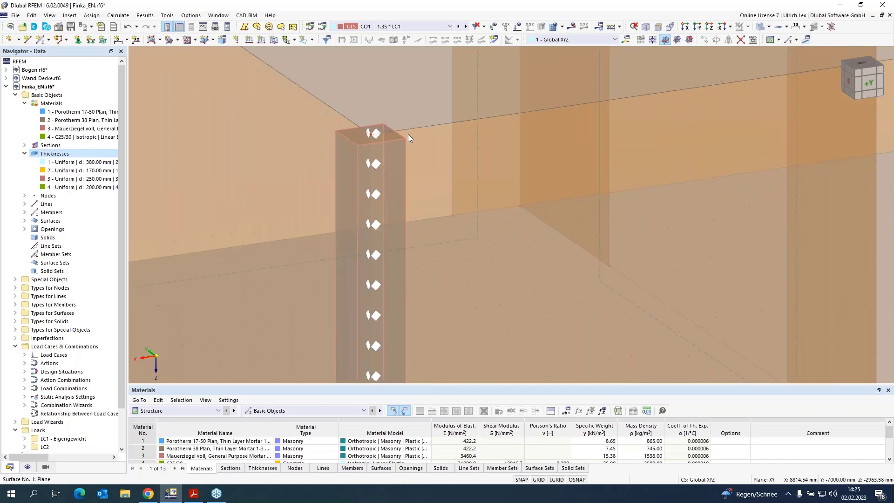
pyautogui.scroll(-1, 227, 277)
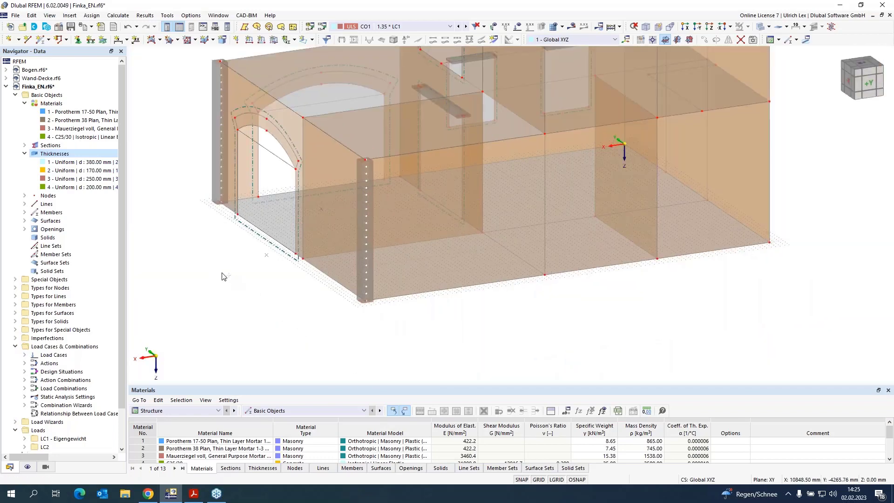
pyautogui.keyDown('ctrl'); pyautogui.moveTo(222, 271); pyautogui.dragTo(436, 265, button='middle'); pyautogui.keyUp('ctrl')
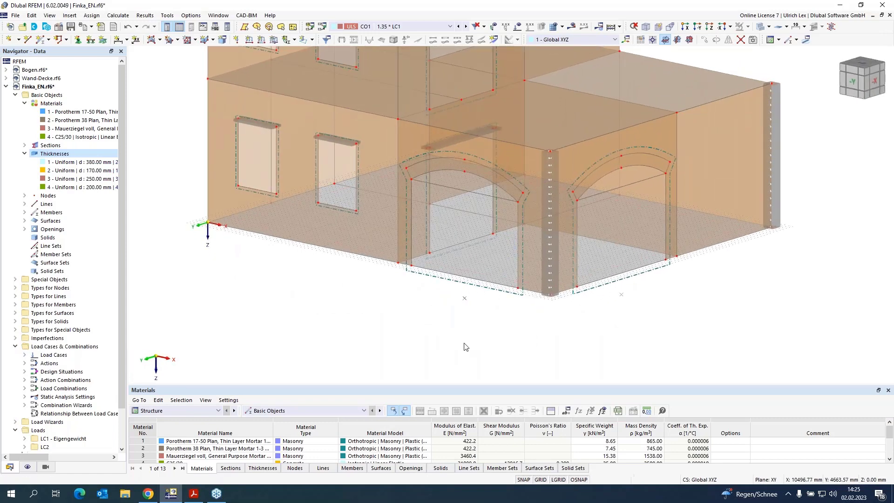
# - Open interior wall surface No. 11 for editing and activate its hinges option
pyautogui.scroll(-1, 451, 333)
pyautogui.scroll(-1, 451, 333)
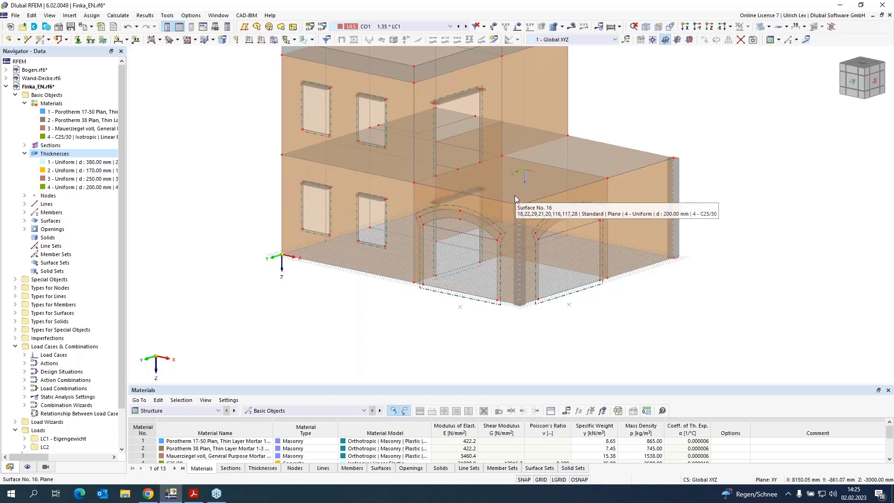
pyautogui.doubleClick(445, 237)
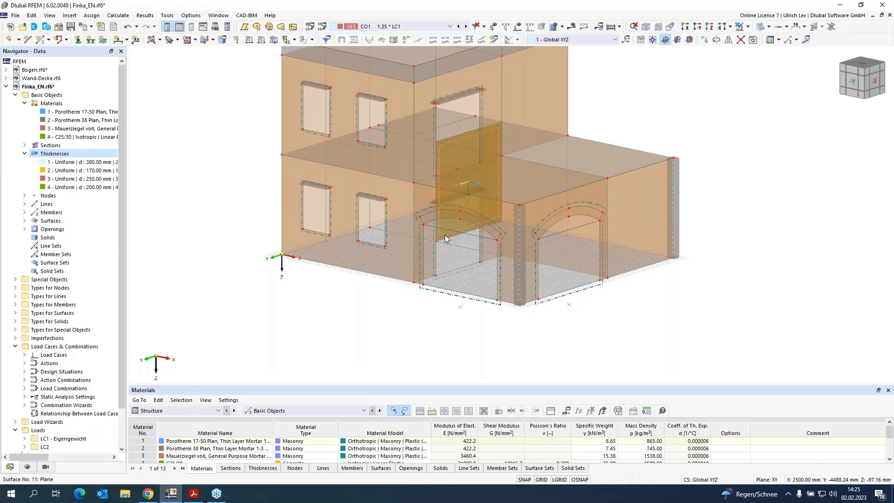
pyautogui.click(181, 200)
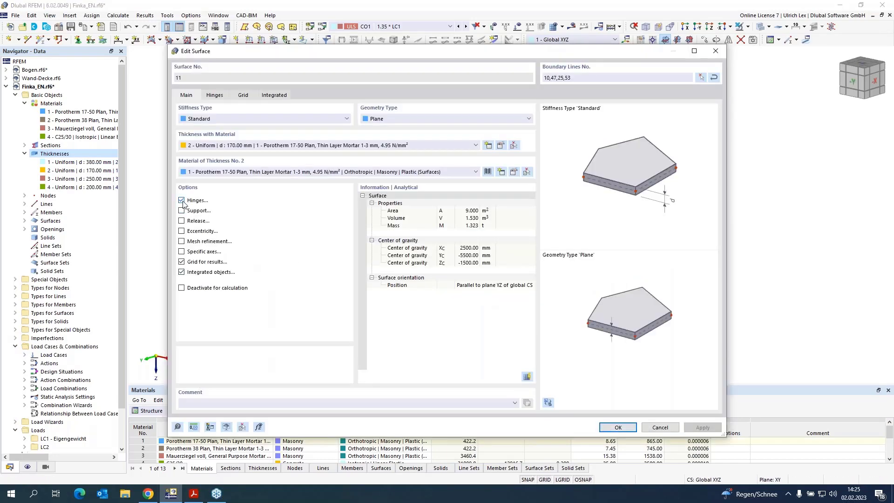
# - Assign the existing line hinge 1 to the first row of surface 11's line hinge list
pyautogui.click(215, 95)
pyautogui.click(300, 139)
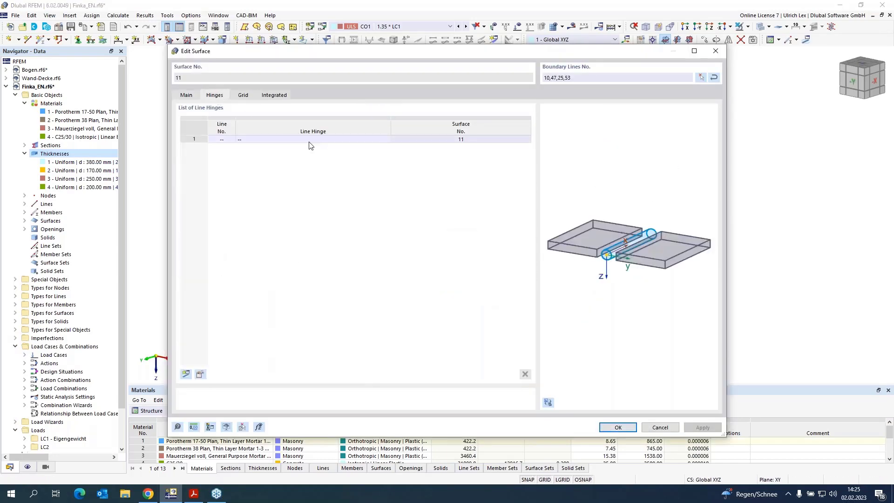
pyautogui.click(386, 139)
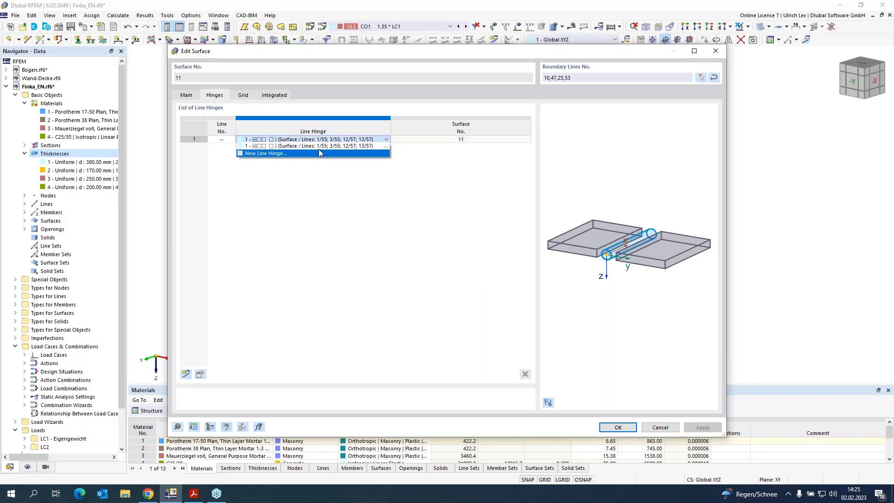
pyautogui.click(321, 149)
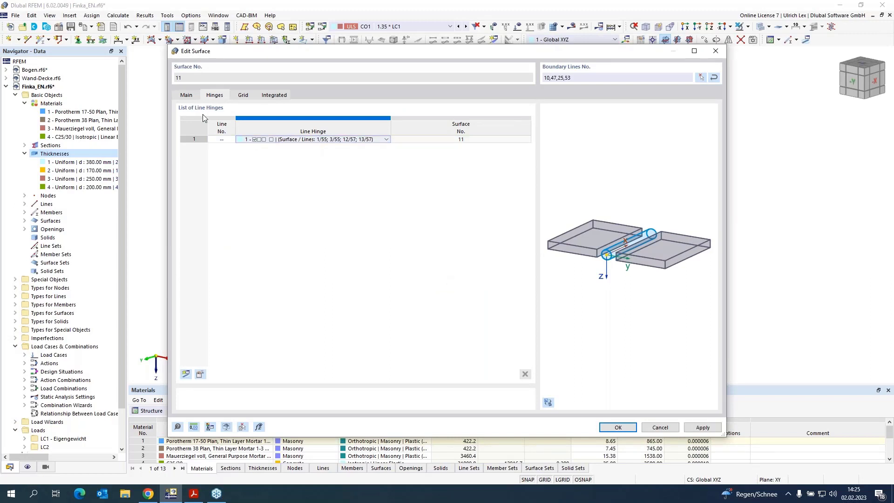
# - Pick the wall's vertical edge, line 47, for surface 11's hinge in wireframe display and apply the surface changes
pyautogui.click(222, 139)
pyautogui.click(231, 139)
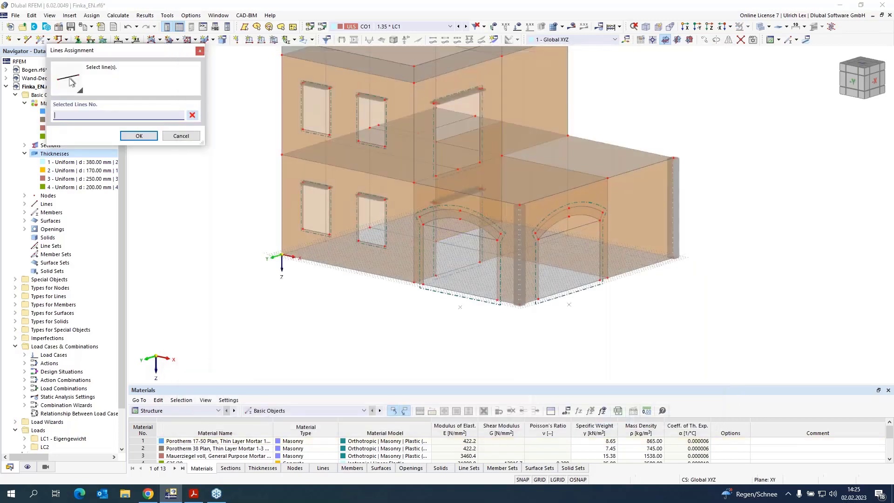
pyautogui.scroll(4, 501, 197)
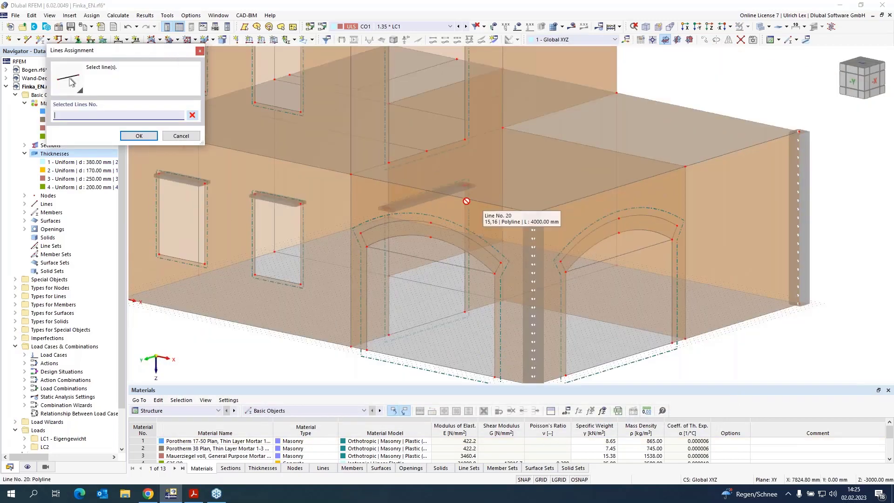
pyautogui.scroll(-4, 481, 158)
pyautogui.scroll(6, 475, 188)
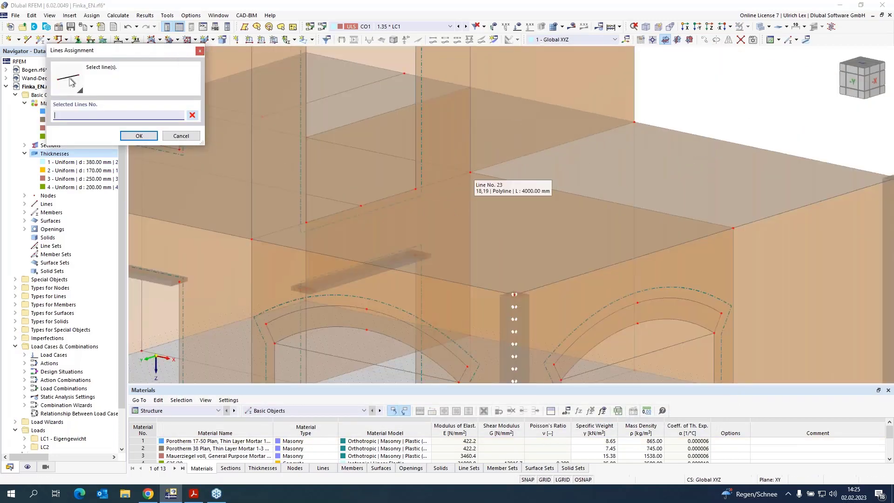
pyautogui.scroll(-2, 447, 208)
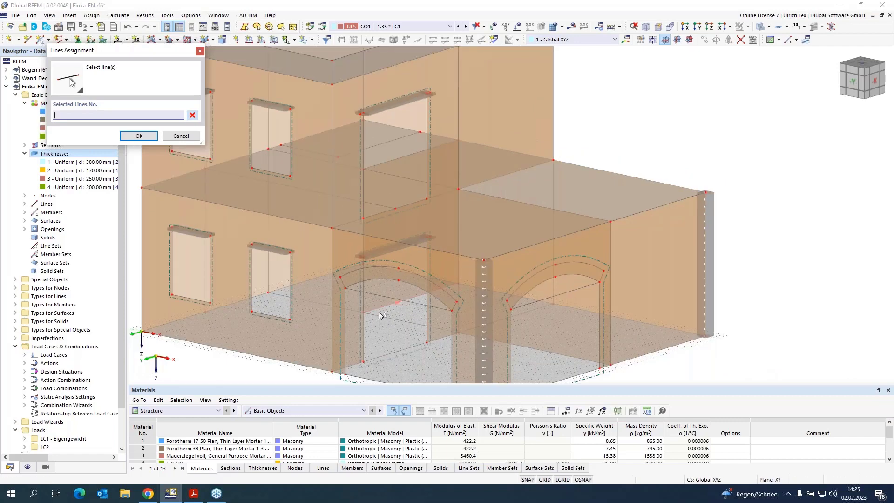
pyautogui.click(761, 28)
pyautogui.scroll(3, 370, 140)
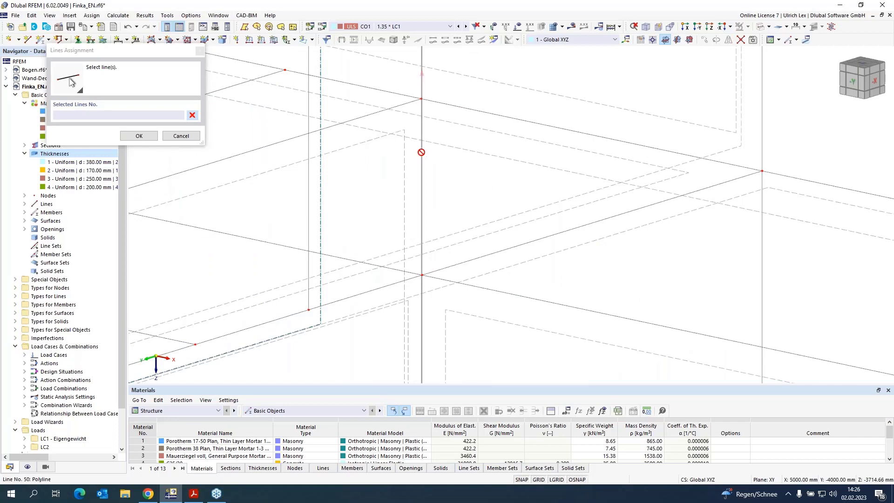
pyautogui.scroll(3, 419, 121)
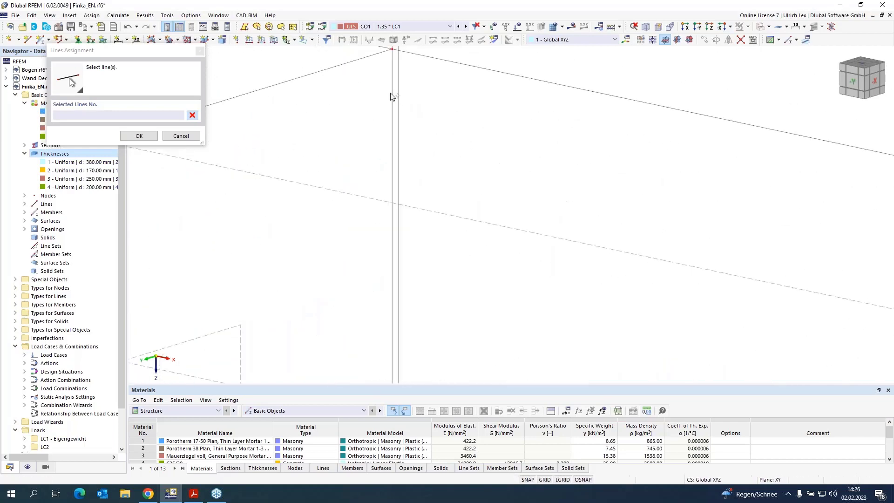
pyautogui.click(392, 96)
pyautogui.click(138, 136)
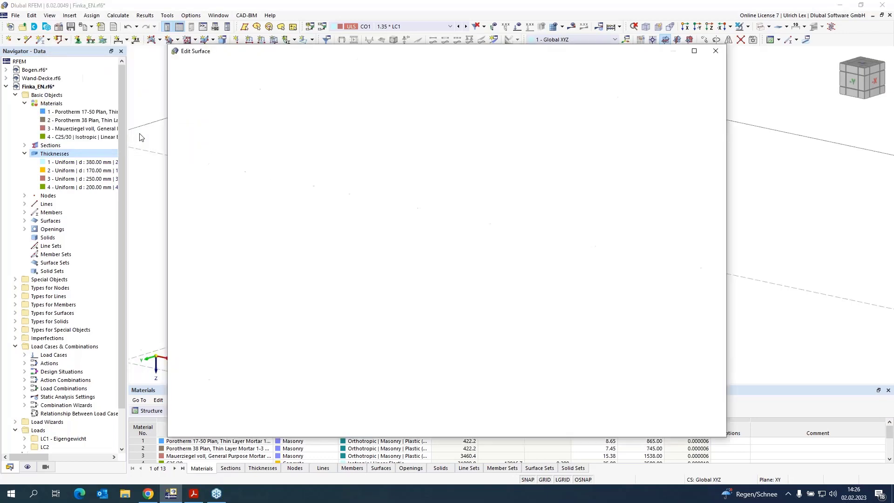
pyautogui.click(619, 430)
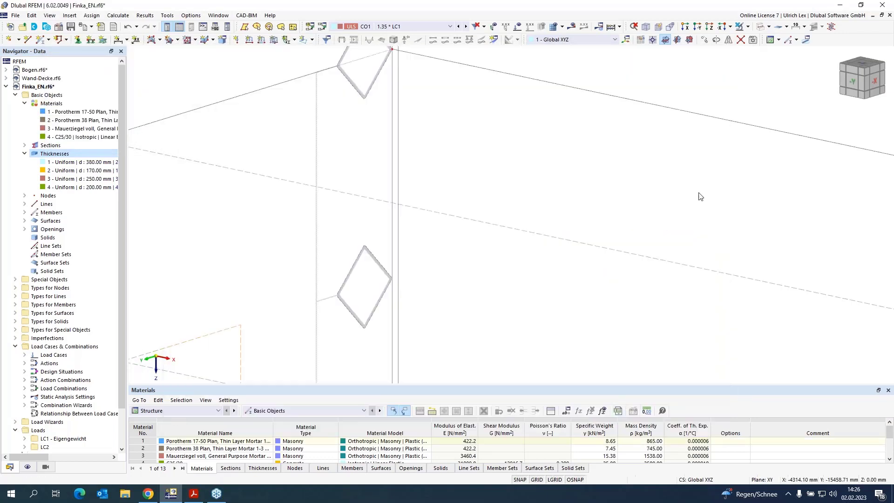
# - Restore the transparent display and show the whole building with the wall surface deselected
pyautogui.click(761, 27)
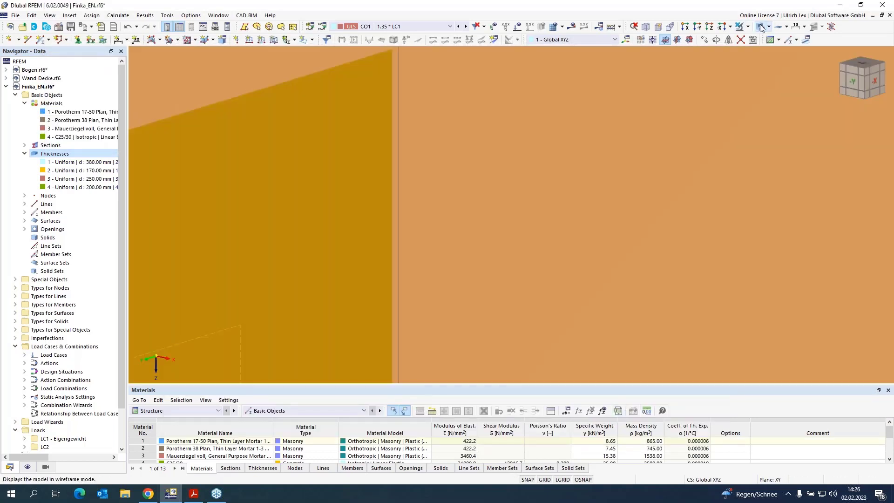
pyautogui.click(761, 27)
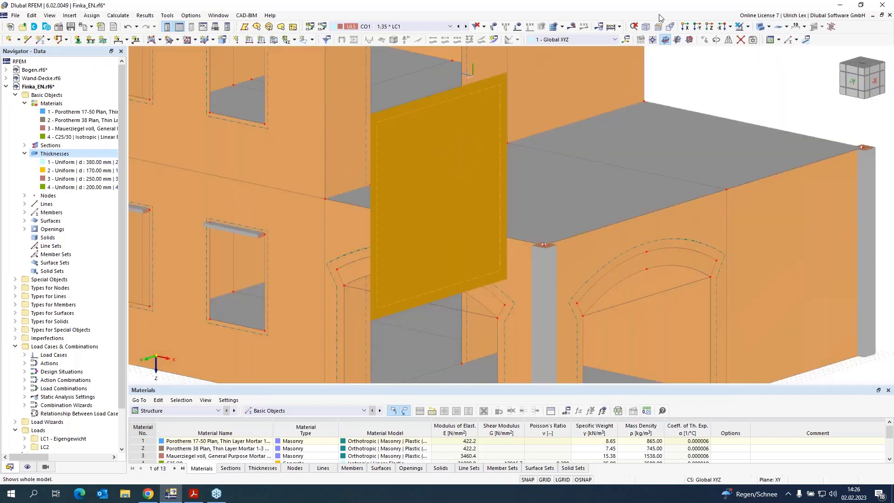
pyautogui.click(761, 26)
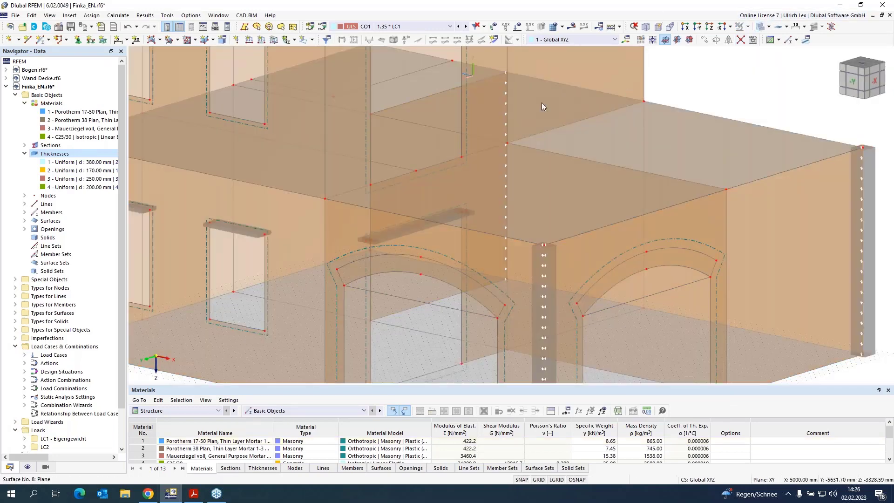
pyautogui.scroll(-2, 477, 122)
pyautogui.scroll(-1, 476, 122)
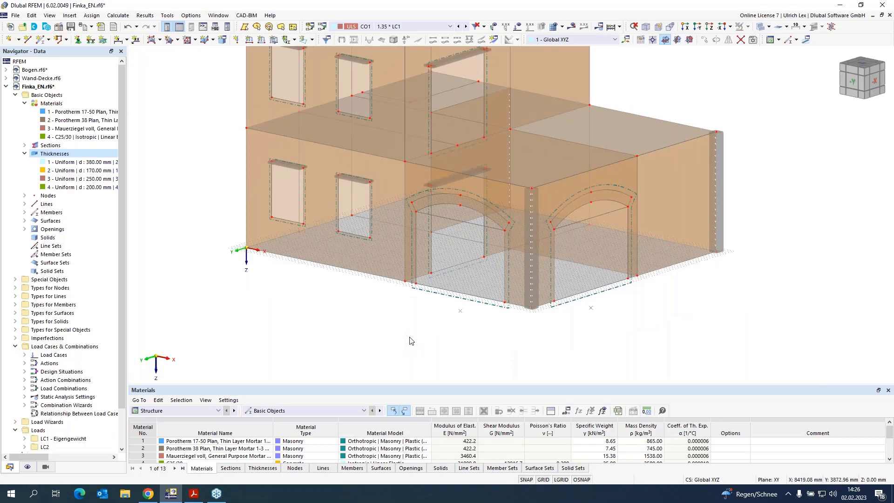
pyautogui.moveTo(406, 344)
pyautogui.keyDown('ctrl'); pyautogui.mouseDown(button='middle')
pyautogui.moveTo(425, 362)
pyautogui.moveTo(396, 335)
pyautogui.mouseUp(button='middle'); pyautogui.keyUp('ctrl')
pyautogui.scroll(-2, 394, 380)
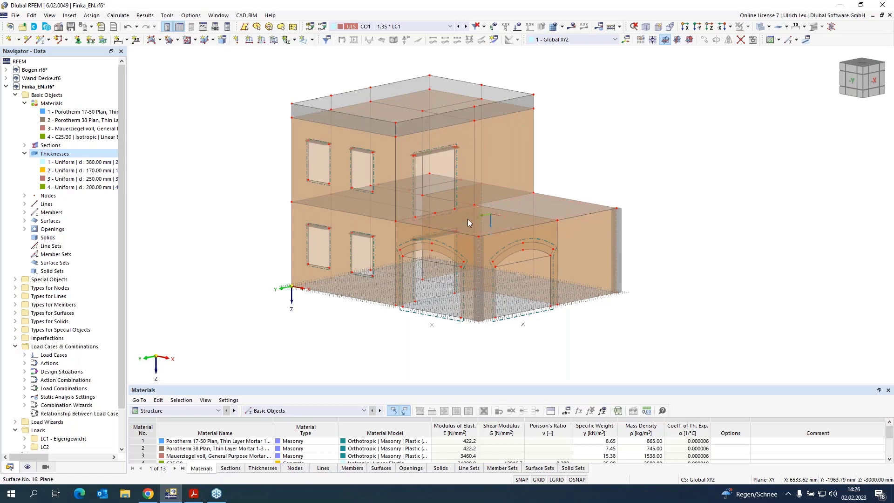
# - Enable hinges for the roof slab, surface 14, and open the hinge choices in its line hinge list
pyautogui.moveTo(471, 224)
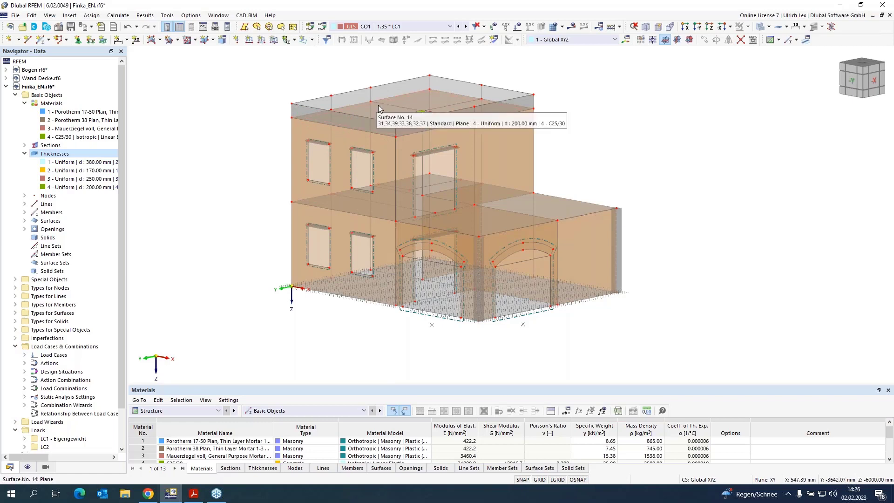
pyautogui.scroll(5, 485, 136)
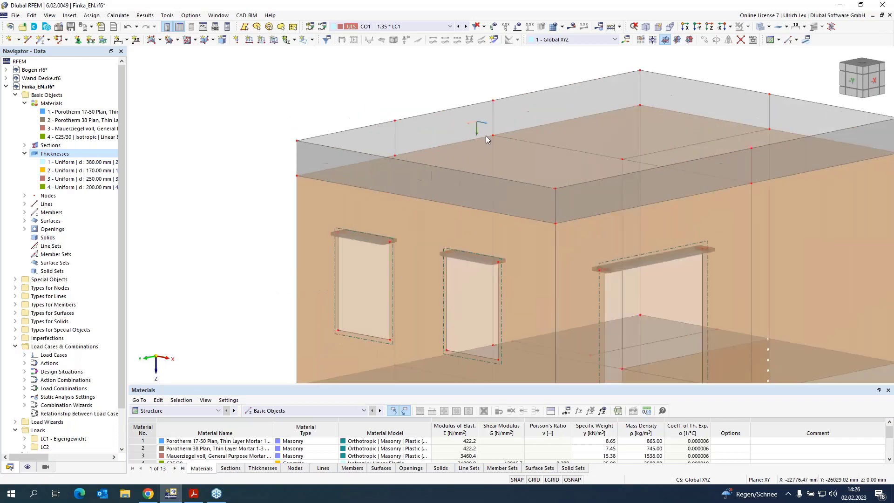
pyautogui.doubleClick(543, 166)
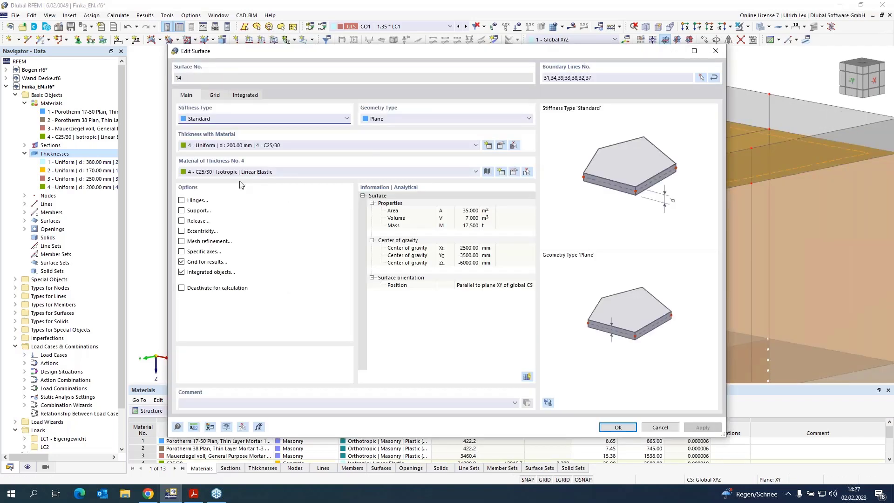
pyautogui.click(182, 202)
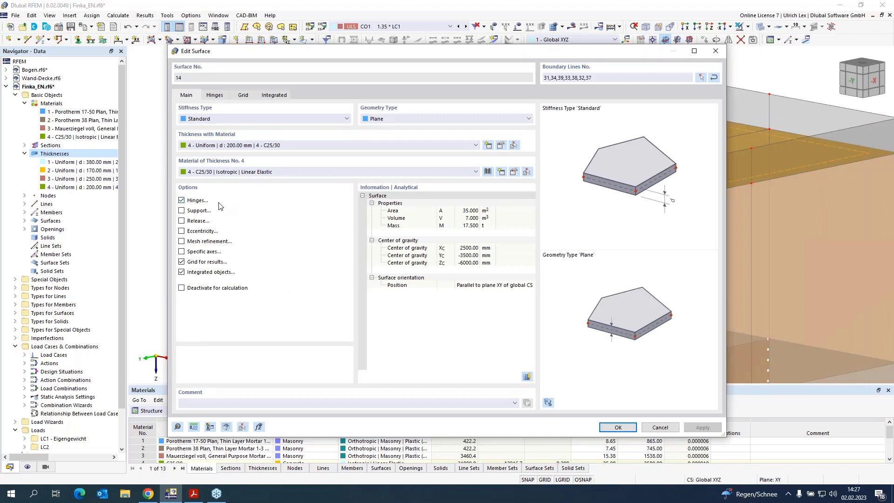
pyautogui.click(214, 95)
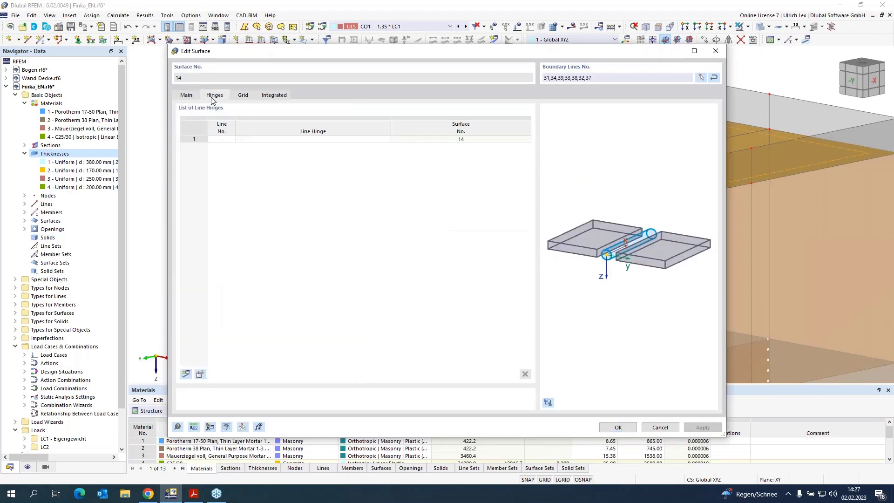
pyautogui.click(351, 140)
pyautogui.click(387, 139)
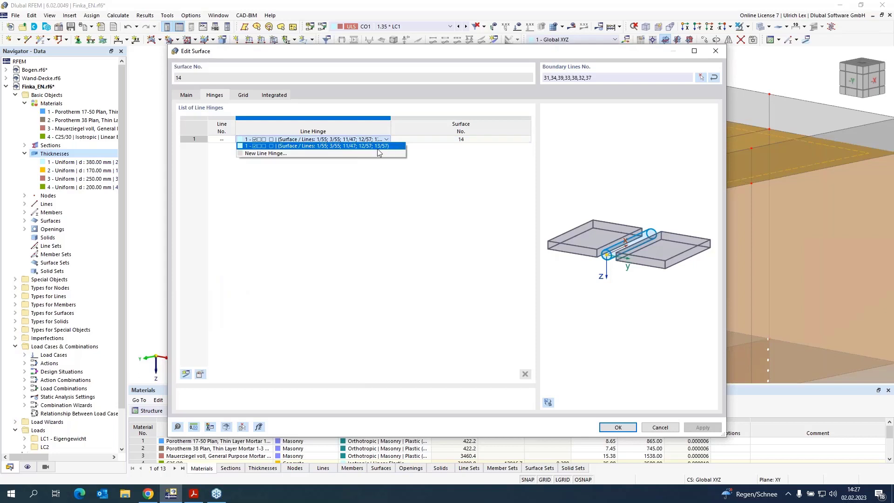
# - Create a new line hinge with the slab-wall connection option enabled and show its connection parameters
pyautogui.click(277, 154)
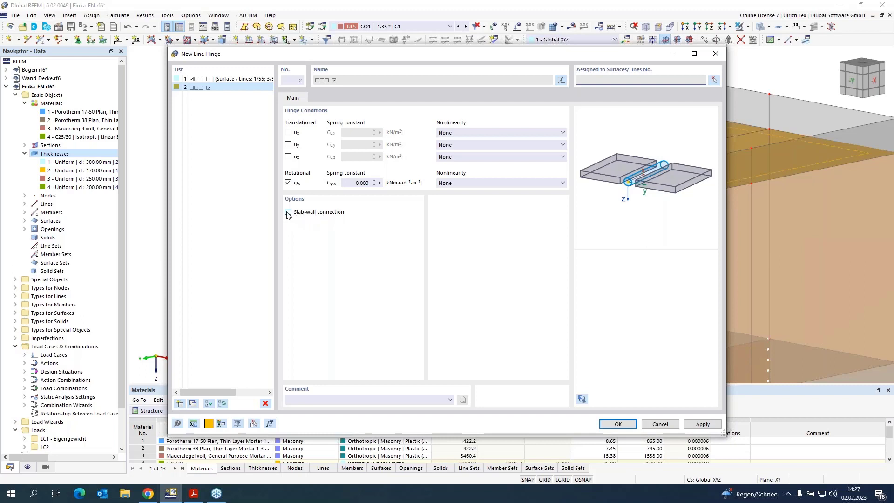
pyautogui.click(288, 212)
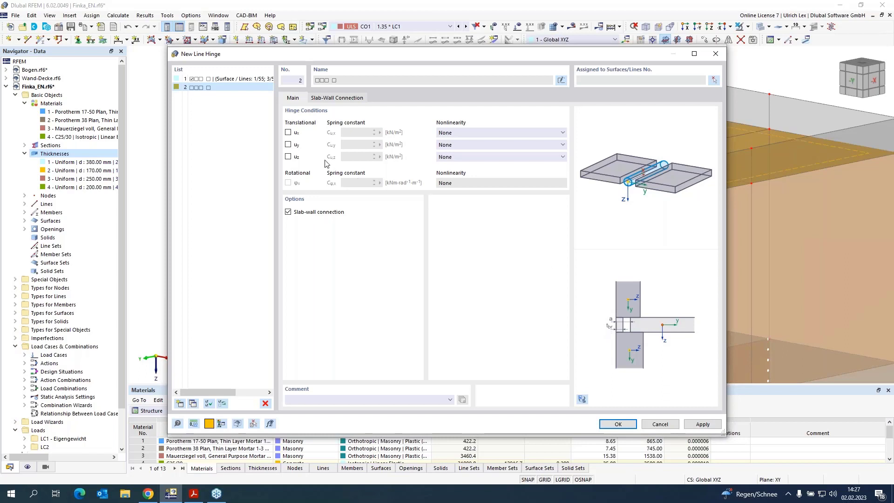
pyautogui.click(342, 98)
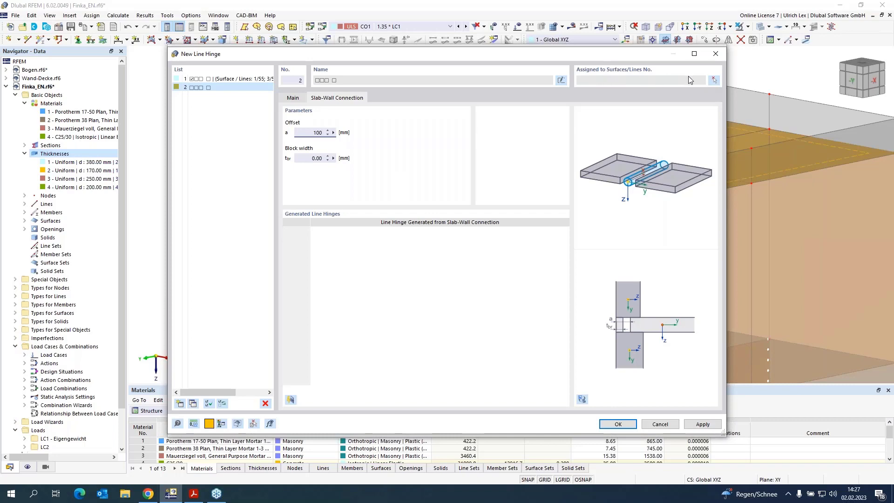
# - Assign the slab-wall line hinge to the roof slab, surface 14, along its perimeter lines 31-34 and 37-39
pyautogui.click(713, 81)
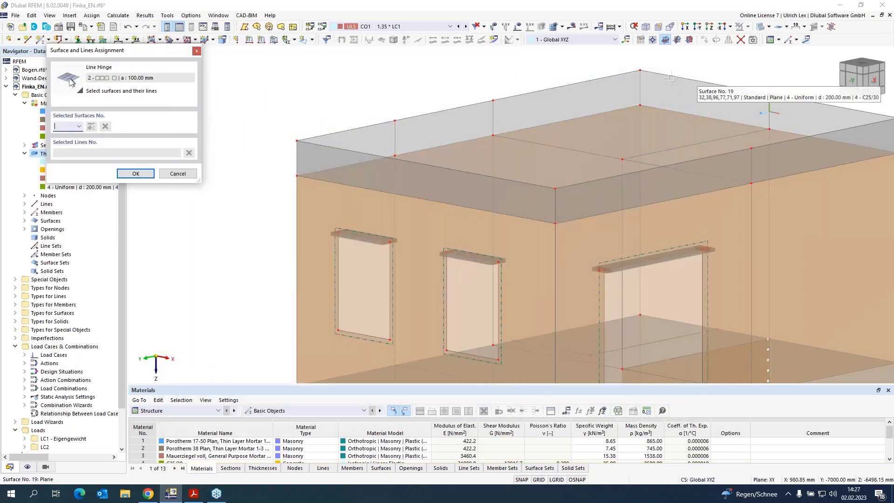
pyautogui.click(616, 134)
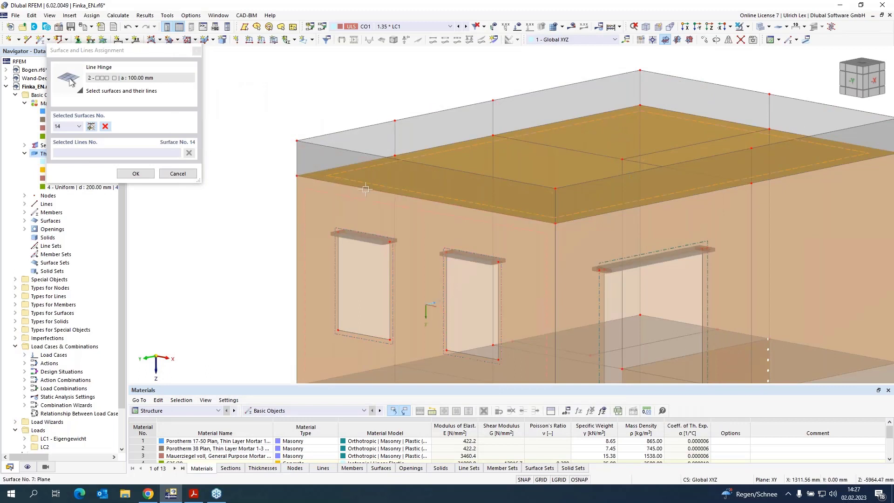
pyautogui.click(365, 164)
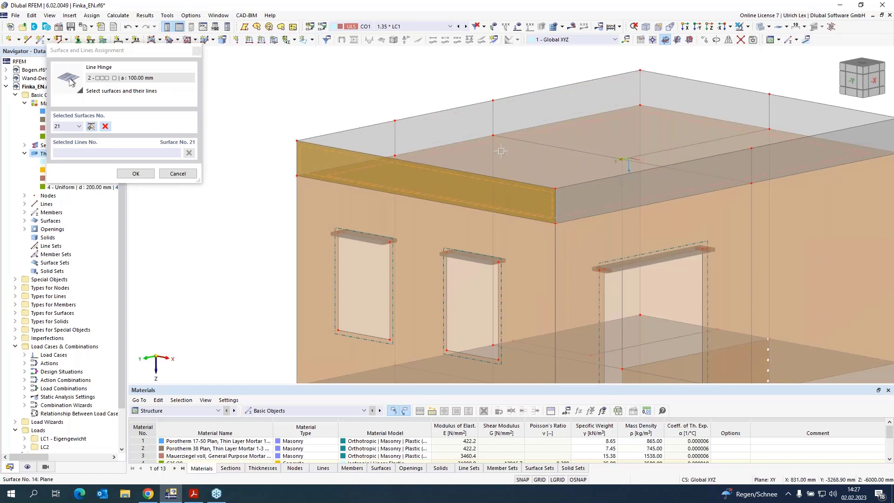
pyautogui.click(366, 162)
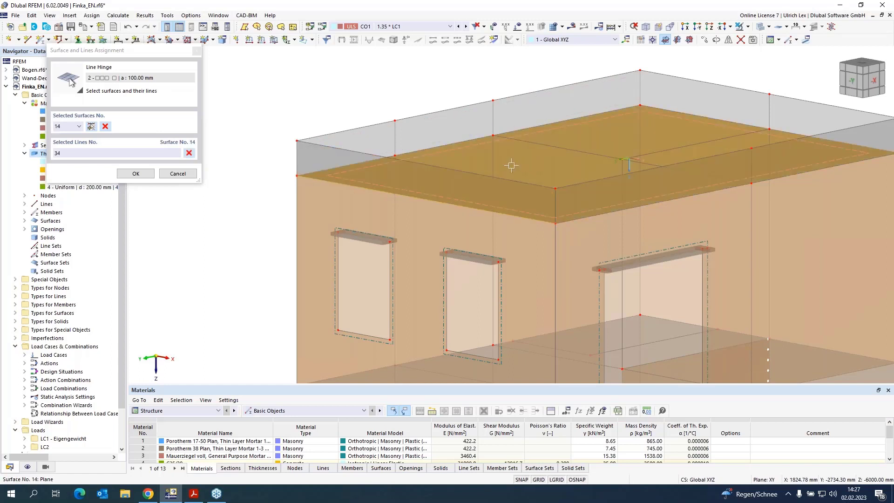
pyautogui.click(366, 162)
pyautogui.click(517, 131)
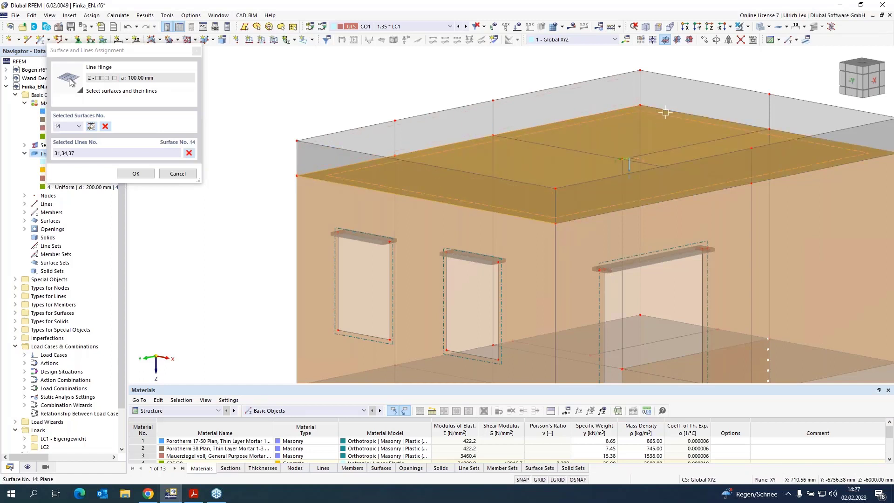
pyautogui.click(669, 111)
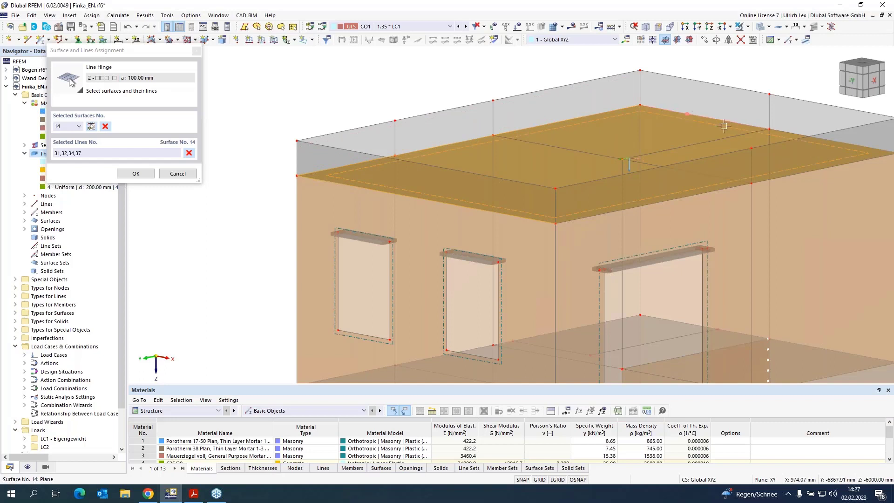
pyautogui.click(788, 134)
pyautogui.click(828, 166)
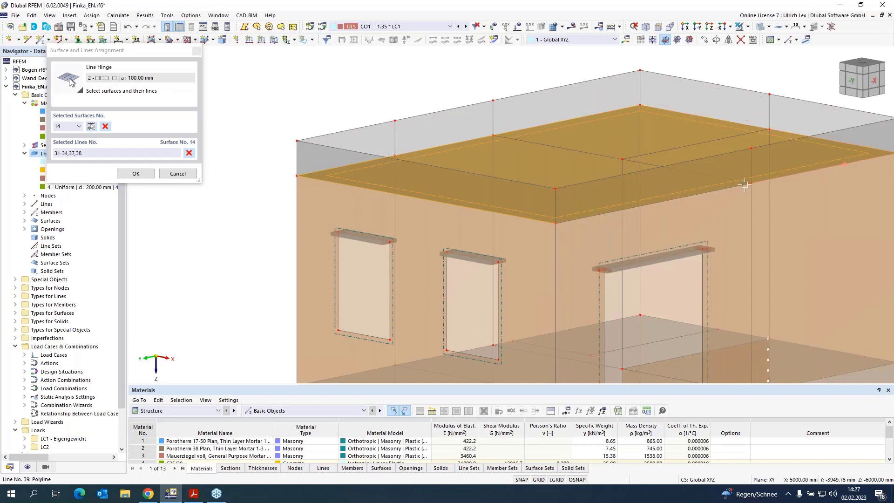
pyautogui.click(426, 148)
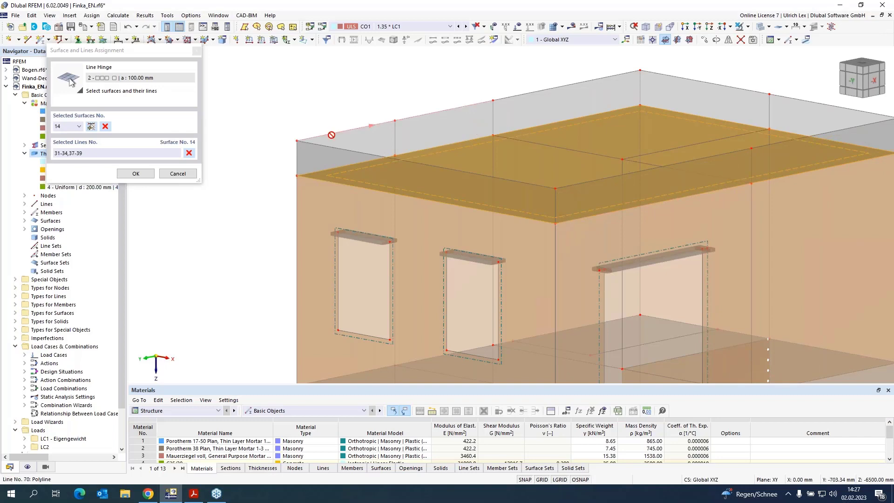
# - Select the intermediate floor slab, surface 15, for the slab-wall line hinge and add its edge lines 16, 19 and 26
pyautogui.scroll(-3, 323, 119)
pyautogui.scroll(2, 525, 301)
pyautogui.scroll(4, 525, 302)
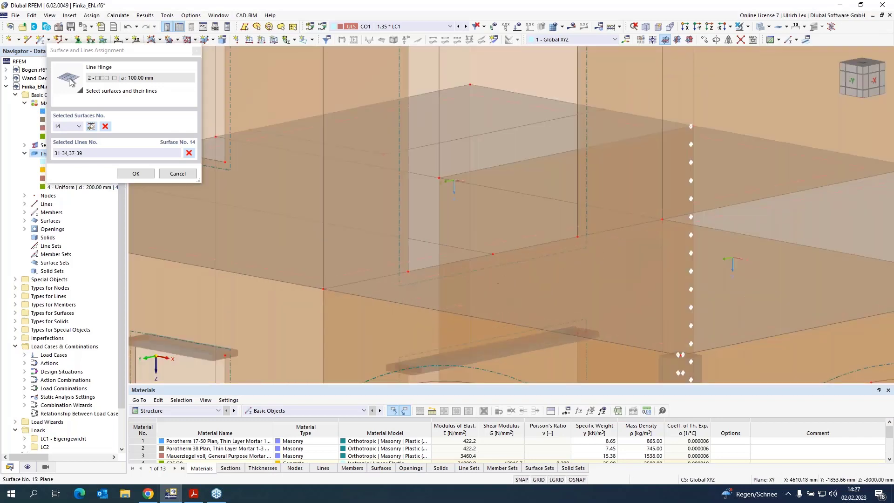
pyautogui.click(428, 230)
pyautogui.scroll(-3, 554, 230)
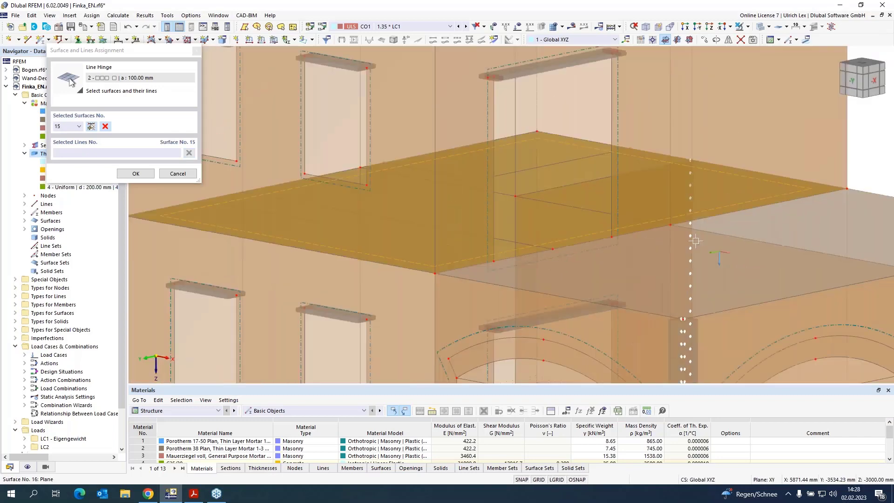
pyautogui.scroll(3, 486, 259)
pyautogui.click(486, 259)
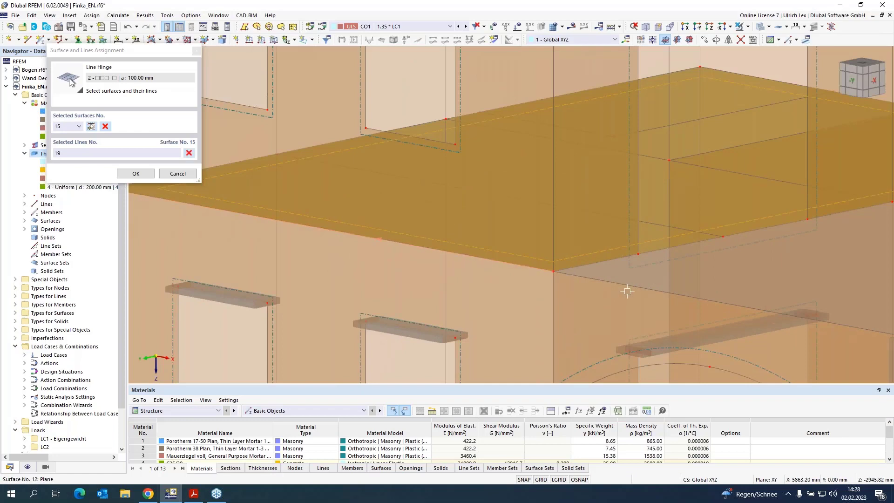
pyautogui.scroll(-2, 610, 288)
pyautogui.click(358, 205)
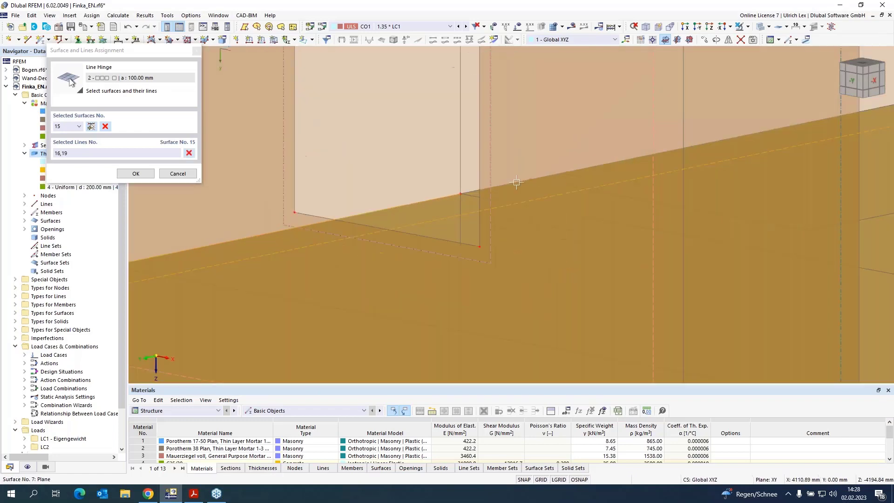
pyautogui.scroll(3, 514, 186)
pyautogui.click(514, 190)
pyautogui.scroll(-2, 454, 207)
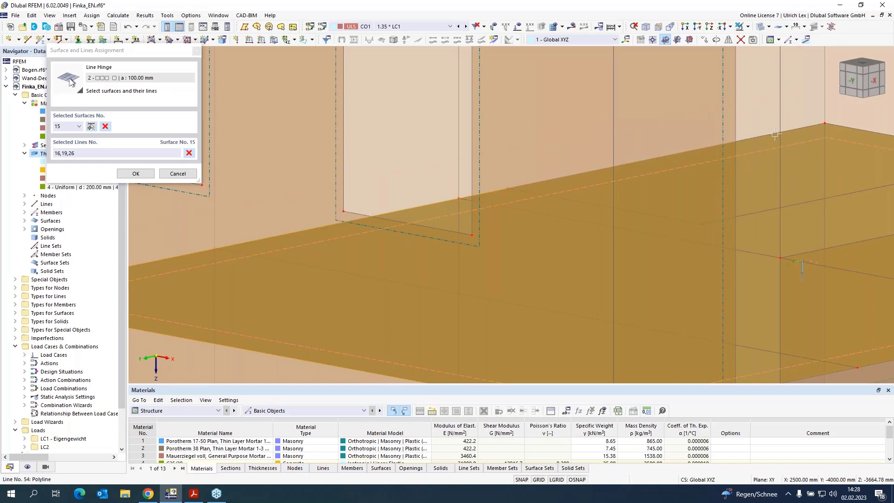
# - Add the remaining wall-supported edge lines 27 and 139 of surface 15 to the hinge assignment
pyautogui.scroll(-4, 735, 156)
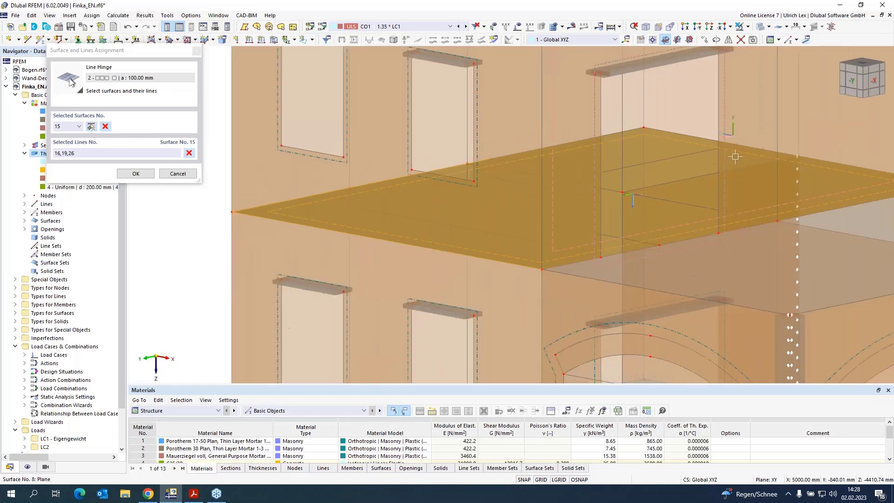
pyautogui.scroll(2, 736, 156)
pyautogui.click(832, 163)
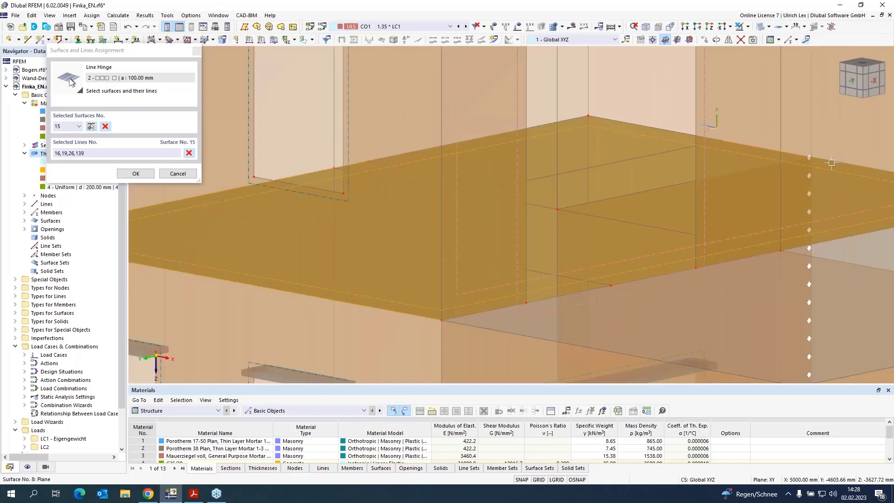
pyautogui.click(802, 161)
# - Assign the slab-wall line hinge to the slab above the arches, surface 16, along lines 20-22 and 29, and confirm all assignments
pyautogui.scroll(-4, 569, 153)
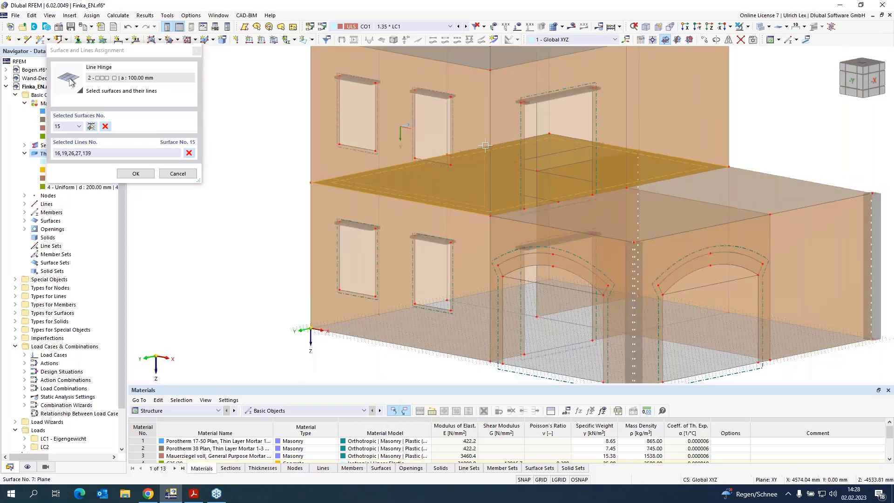
pyautogui.scroll(2, 792, 180)
pyautogui.click(774, 180)
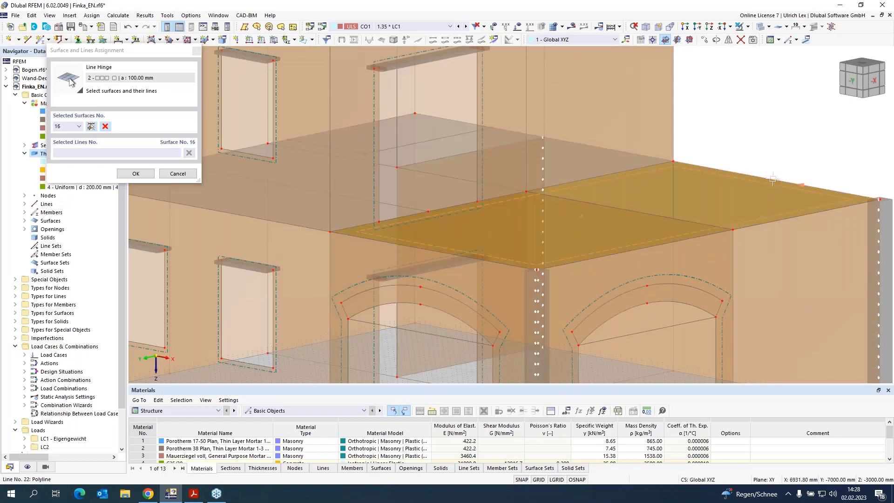
pyautogui.click(774, 180)
pyautogui.click(826, 209)
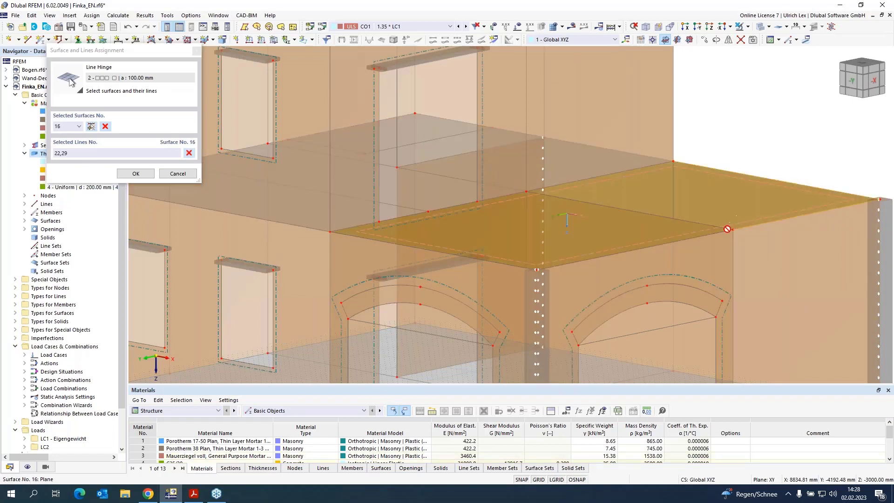
pyautogui.click(698, 235)
pyautogui.click(527, 264)
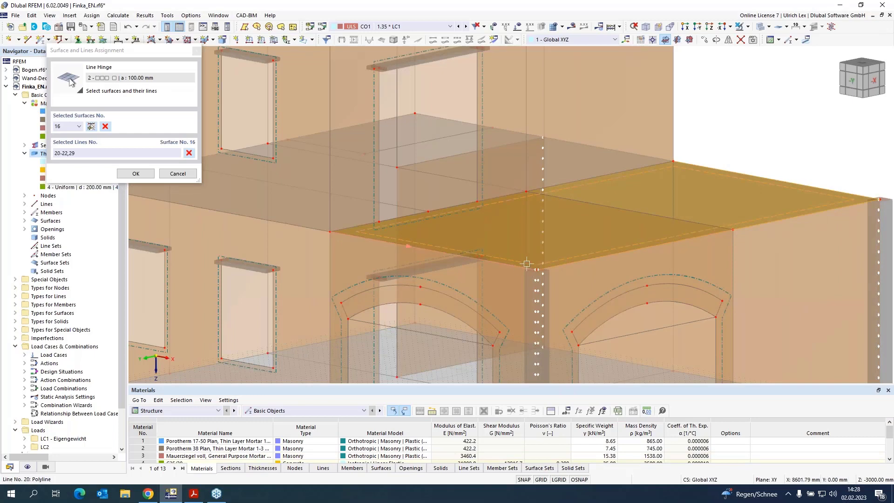
pyautogui.scroll(-3, 704, 166)
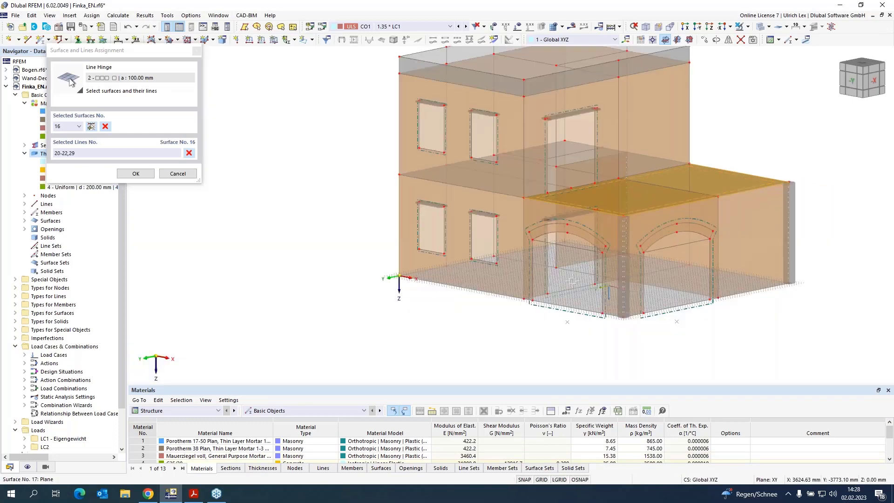
pyautogui.scroll(2, 579, 336)
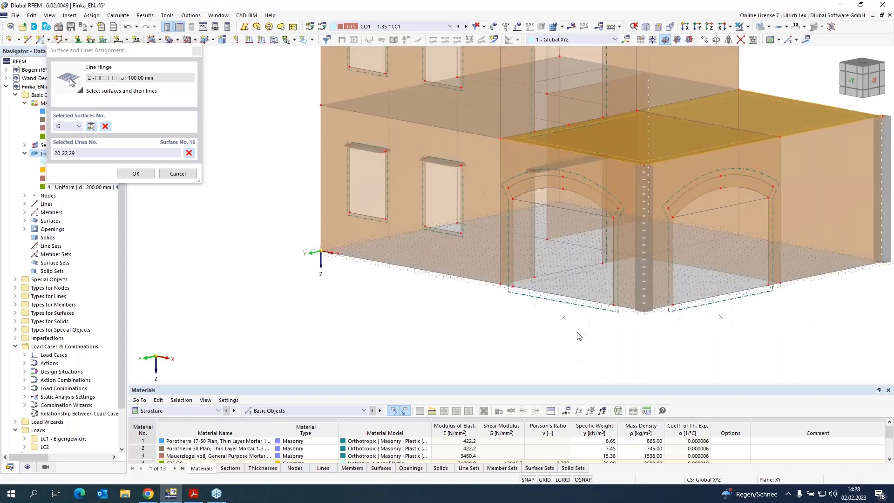
pyautogui.scroll(1, 579, 336)
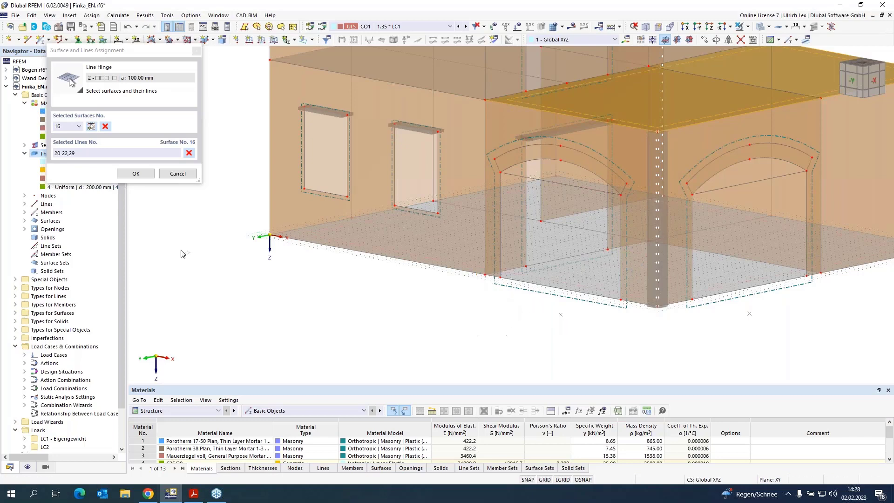
pyautogui.click(140, 179)
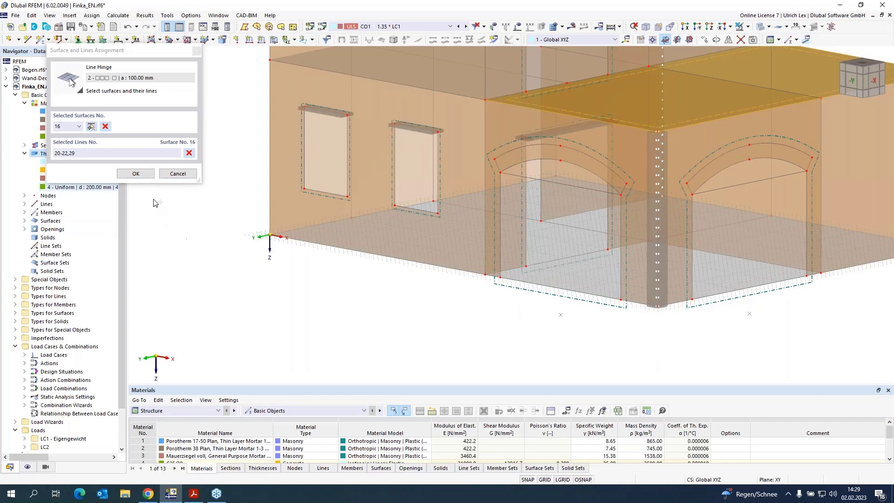
pyautogui.click(150, 176)
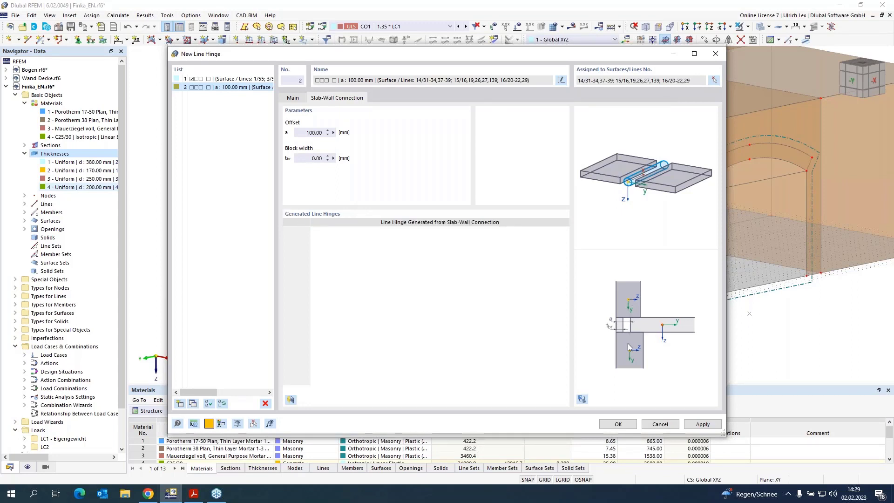
# - Generate the line hinges from the slab-wall connection, then accept the new hinge and the roof slab's settings
pyautogui.click(291, 400)
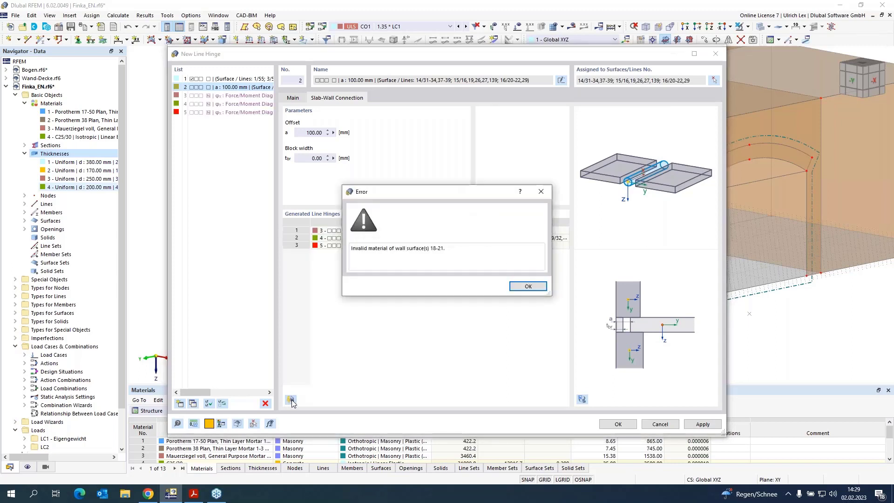
pyautogui.moveTo(432, 196); pyautogui.dragTo(469, 152)
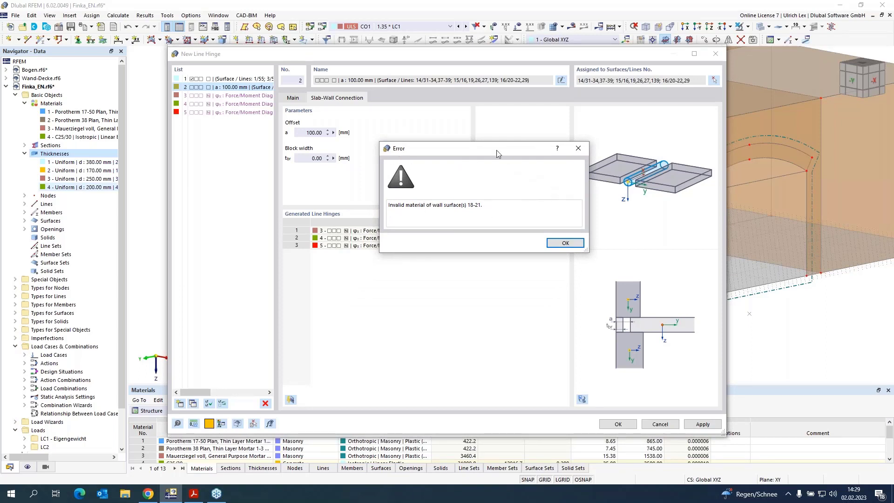
pyautogui.click(565, 243)
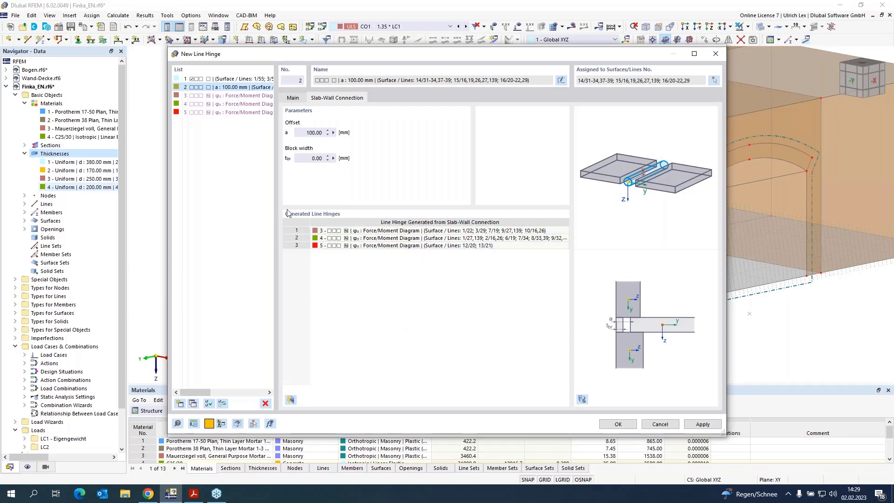
pyautogui.click(303, 231)
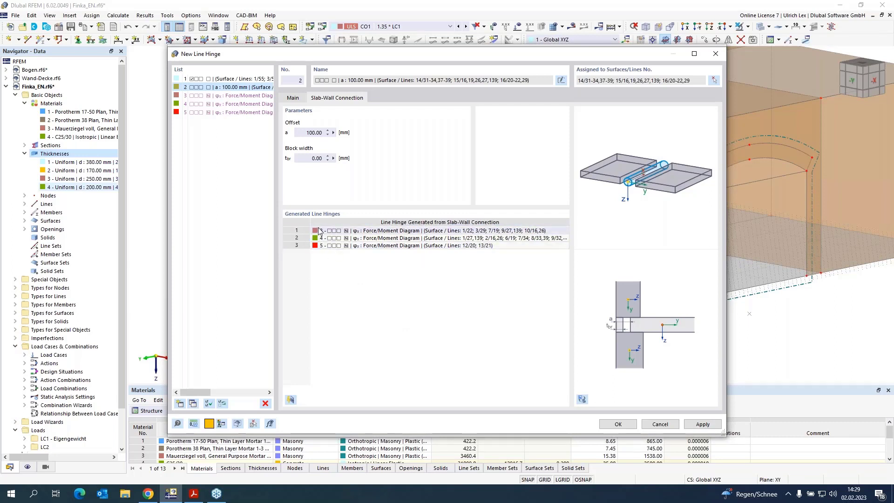
pyautogui.click(307, 238)
pyautogui.click(308, 245)
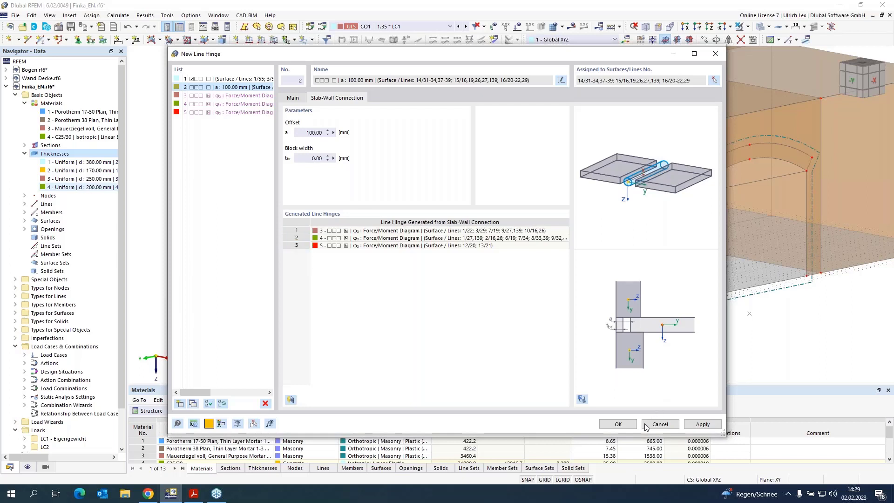
pyautogui.click(628, 426)
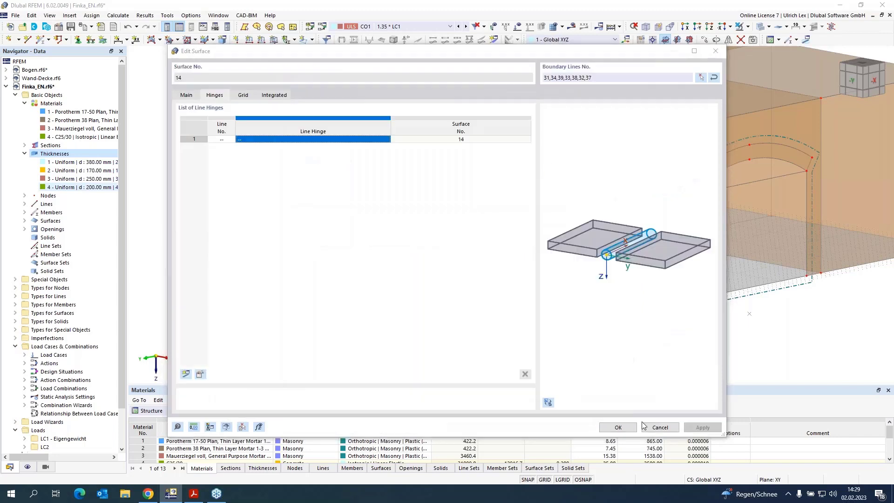
pyautogui.click(619, 424)
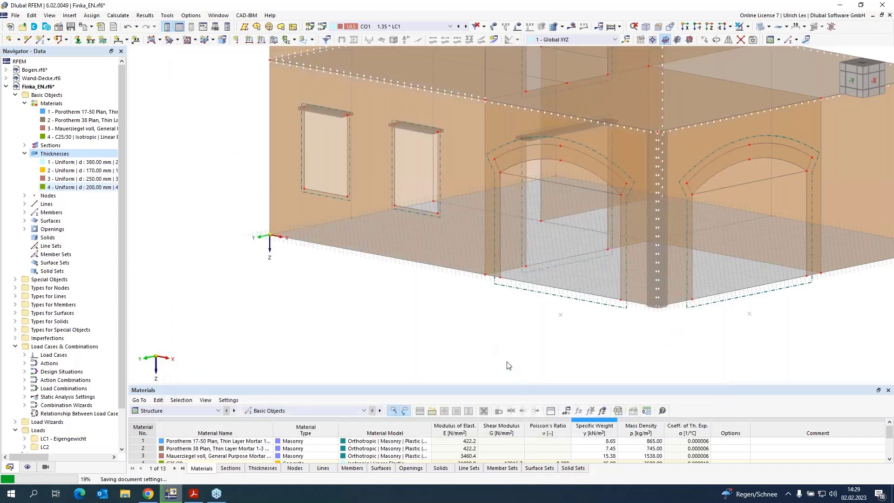
# - Examine the line hinge symbols along the edges of the intermediate floor slab
pyautogui.scroll(-2, 505, 364)
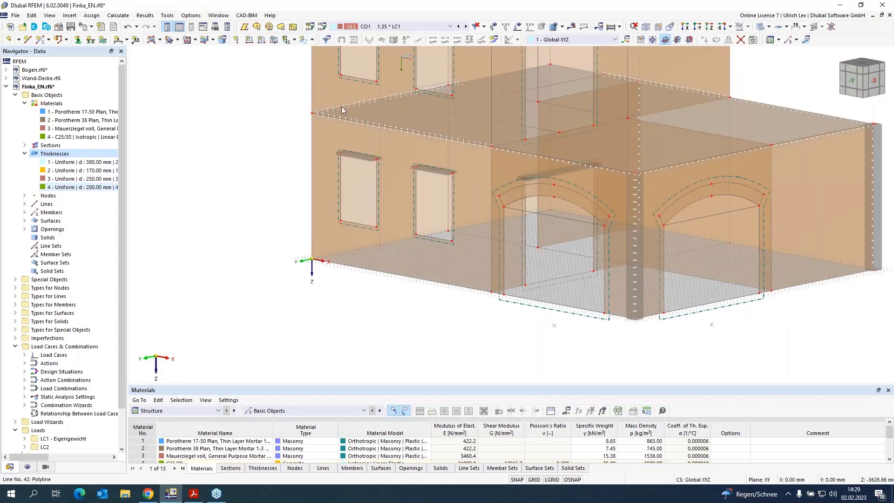
pyautogui.scroll(4, 315, 135)
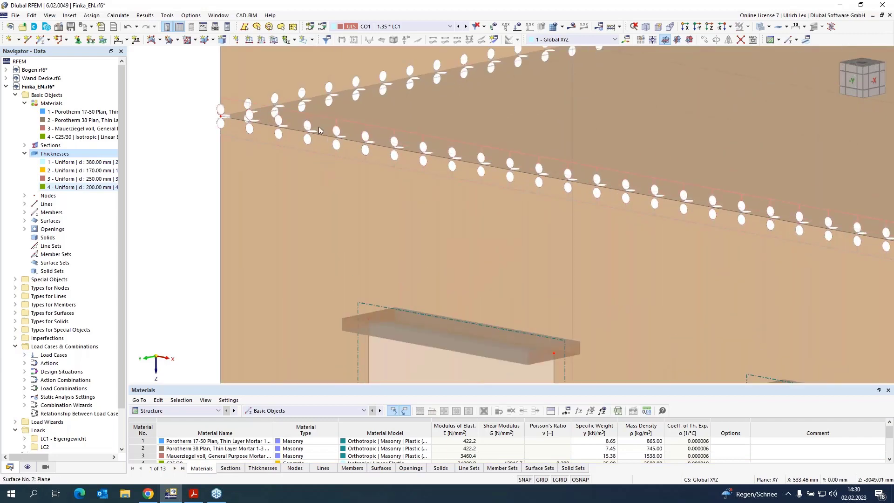
pyautogui.scroll(-2, 224, 140)
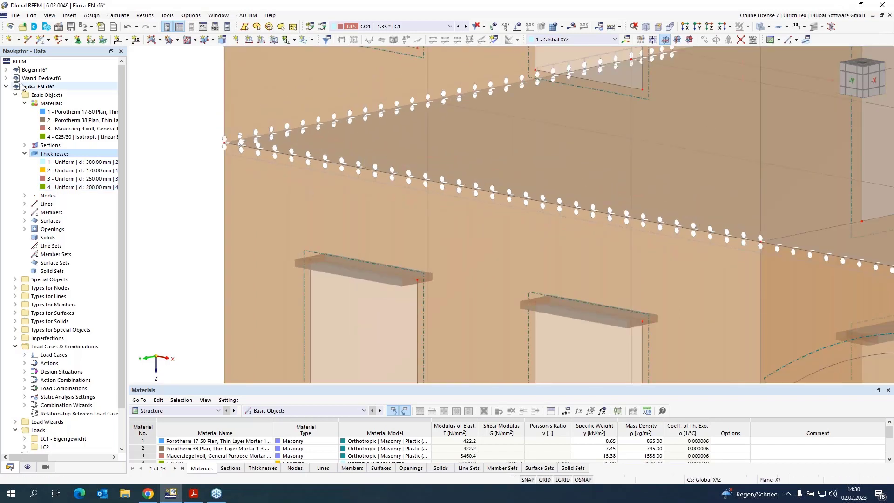
# - Switch to the Wand-Decke.rf6 model and examine the principal stresses and loads around the slab-wall joint
pyautogui.click(35, 80)
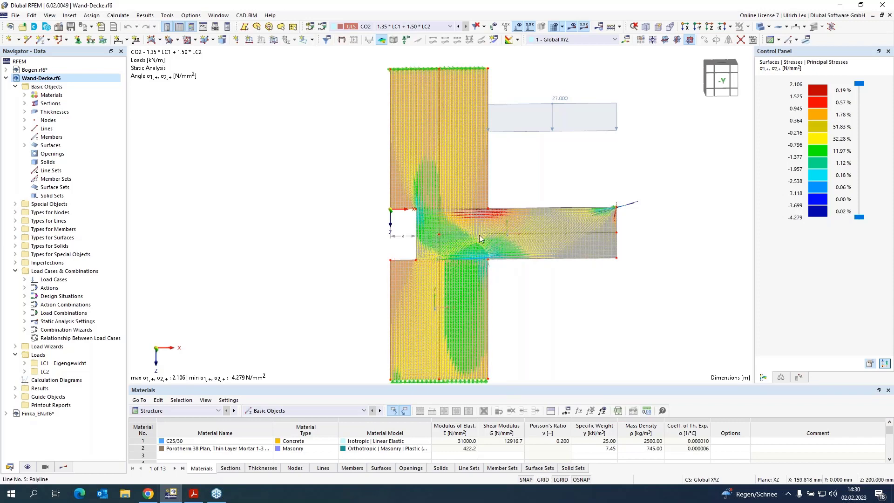
pyautogui.scroll(-4, 295, 160)
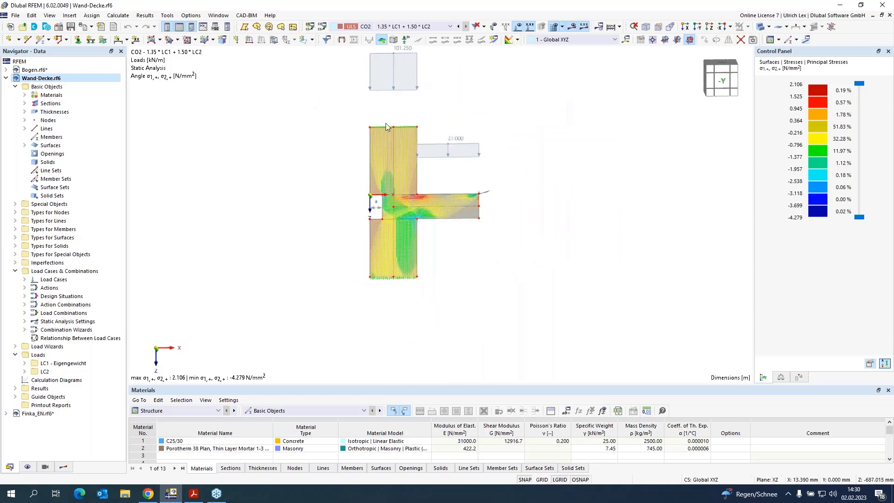
pyautogui.scroll(2, 407, 205)
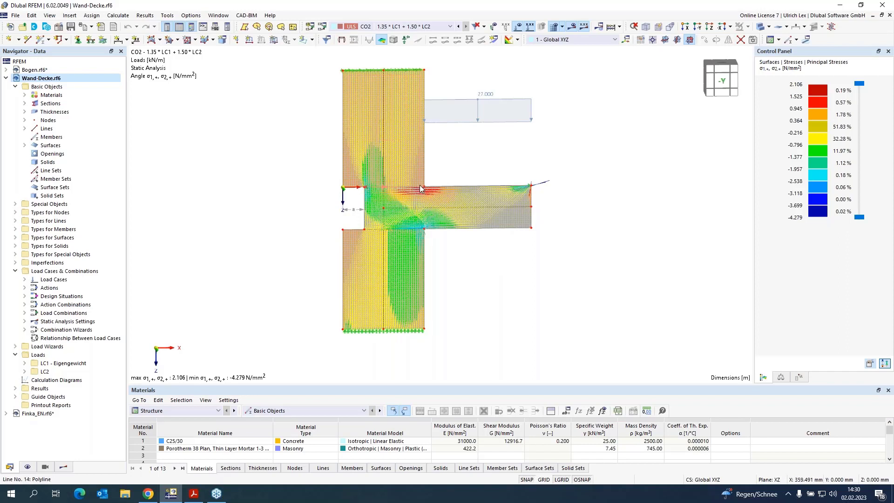
pyautogui.moveTo(420, 187)
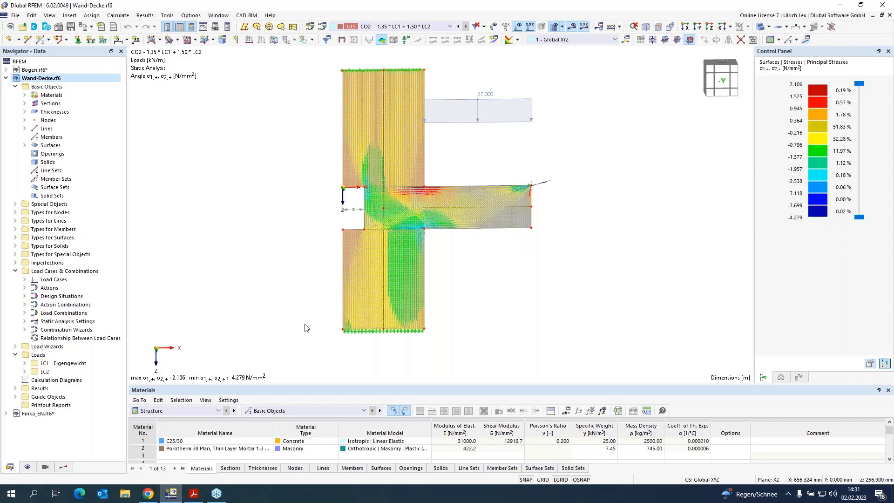
# - Return to the Finka_EN.rf6 model and inspect the force/moment diagram of line hinge 3 at the floor slab's edge
pyautogui.click(5, 79)
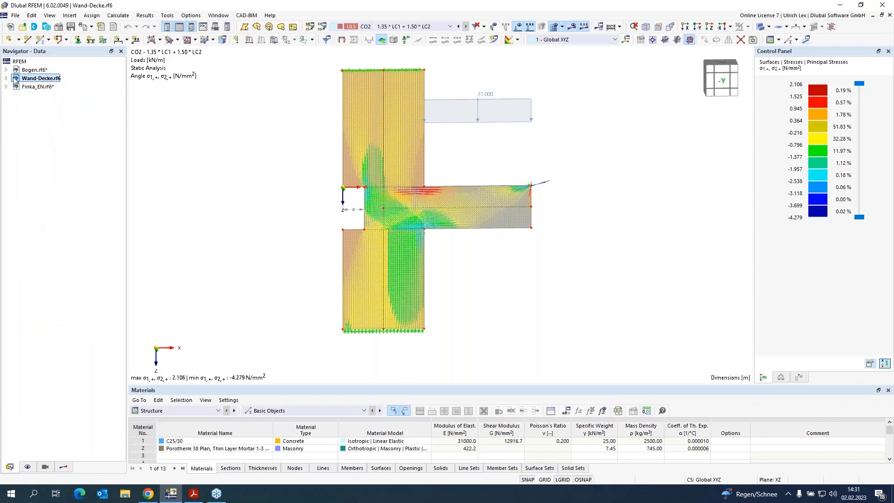
pyautogui.click(27, 87)
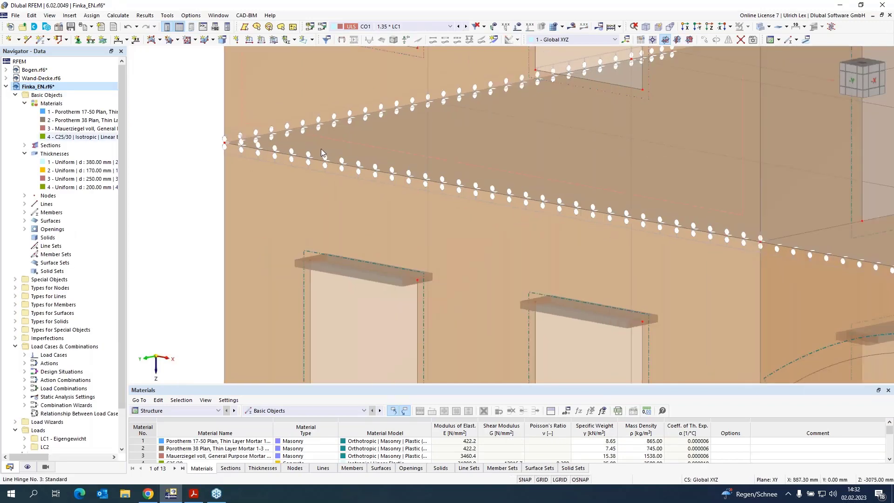
pyautogui.doubleClick(319, 150)
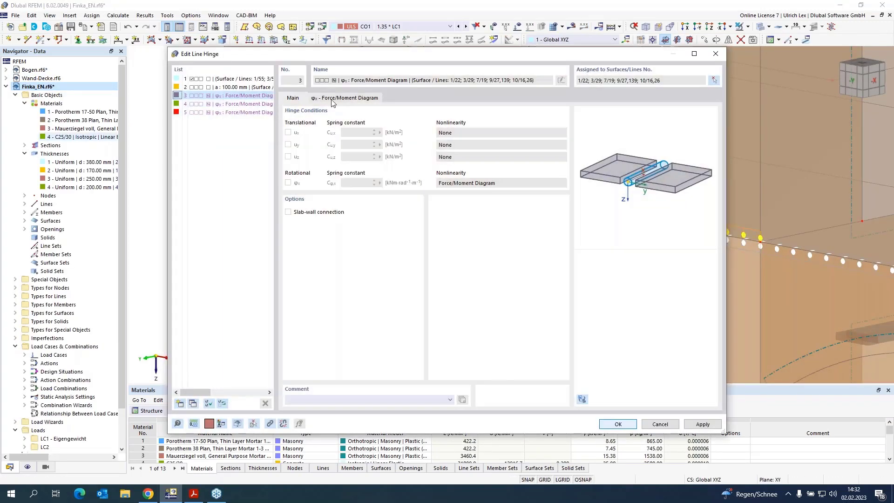
pyautogui.click(340, 99)
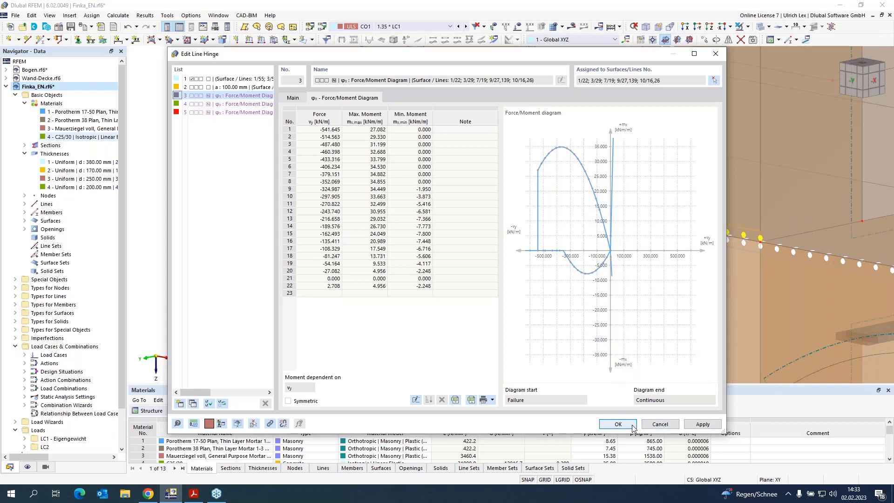
pyautogui.click(618, 424)
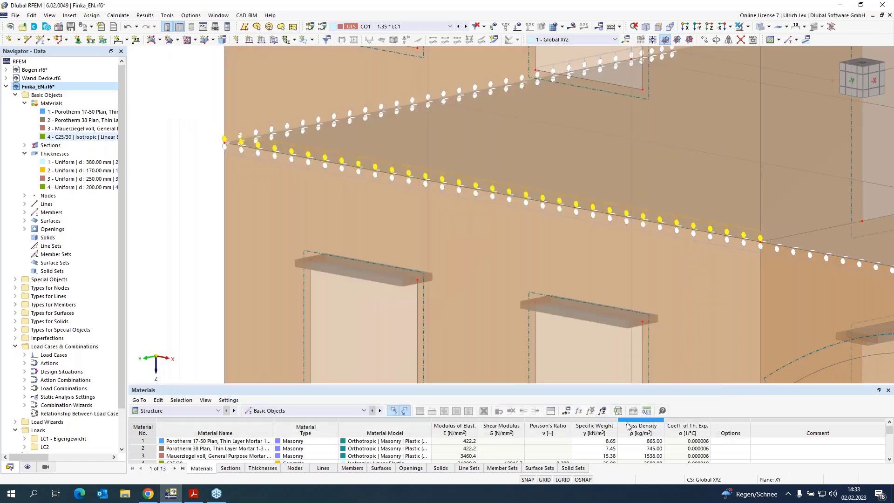
# - Examine the line hinges along the intermediate slab's edges and the wall corners beside the arched openings
pyautogui.scroll(-5, 196, 186)
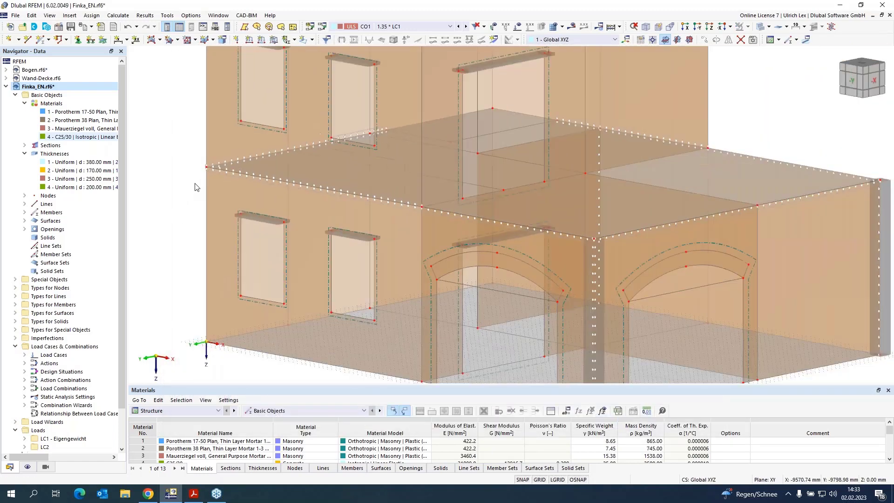
pyautogui.scroll(-2, 275, 135)
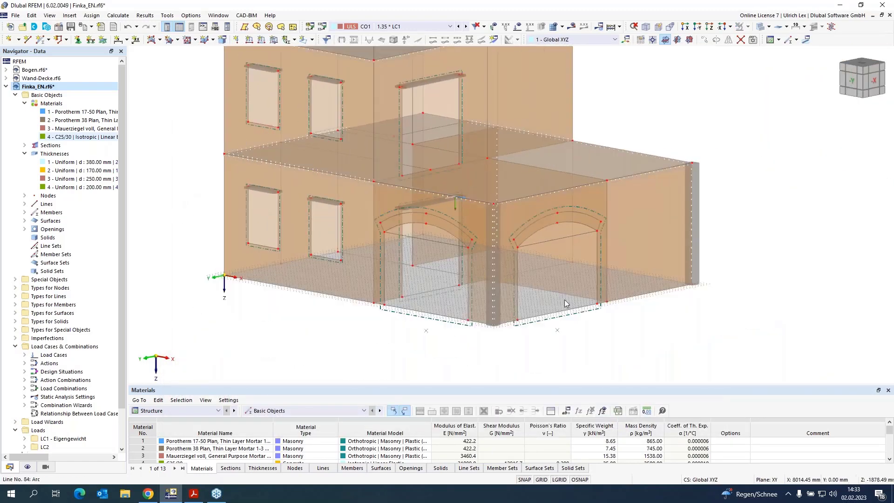
pyautogui.scroll(-3, 635, 365)
pyautogui.keyDown('ctrl'); pyautogui.moveTo(658, 340); pyautogui.dragTo(685, 329, button='middle'); pyautogui.keyUp('ctrl')
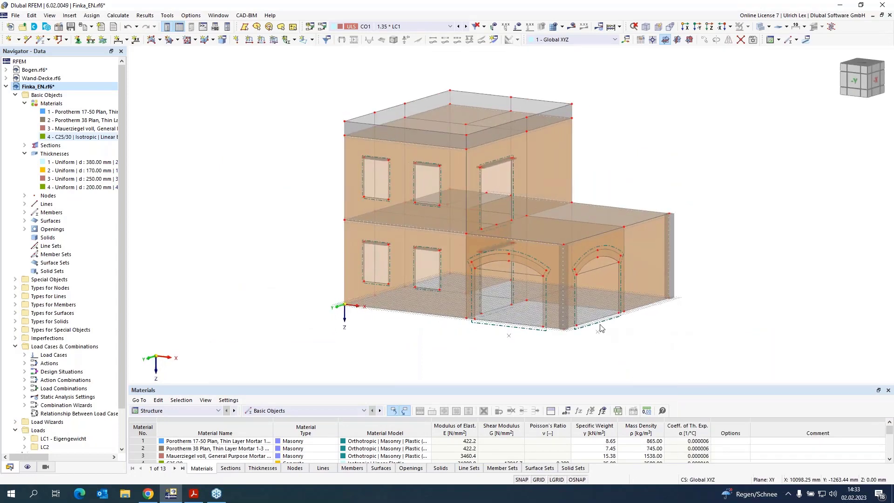
pyautogui.scroll(1, 593, 242)
pyautogui.scroll(3, 592, 242)
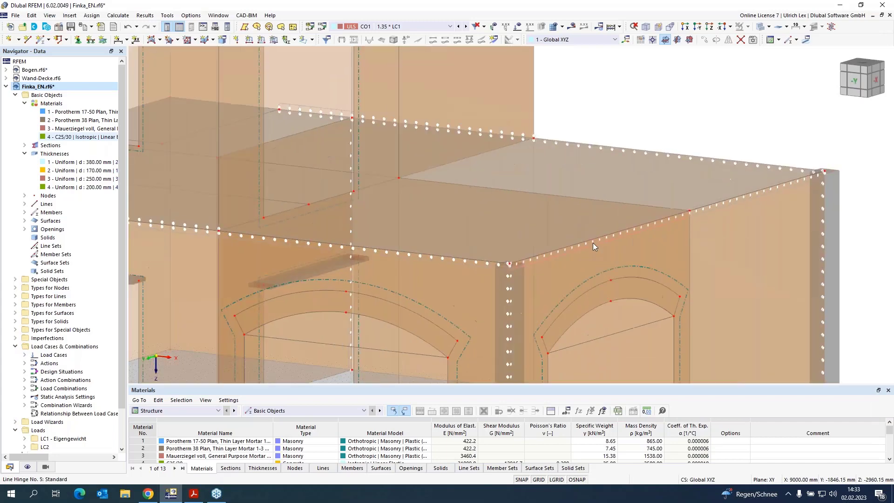
pyautogui.scroll(-3, 596, 276)
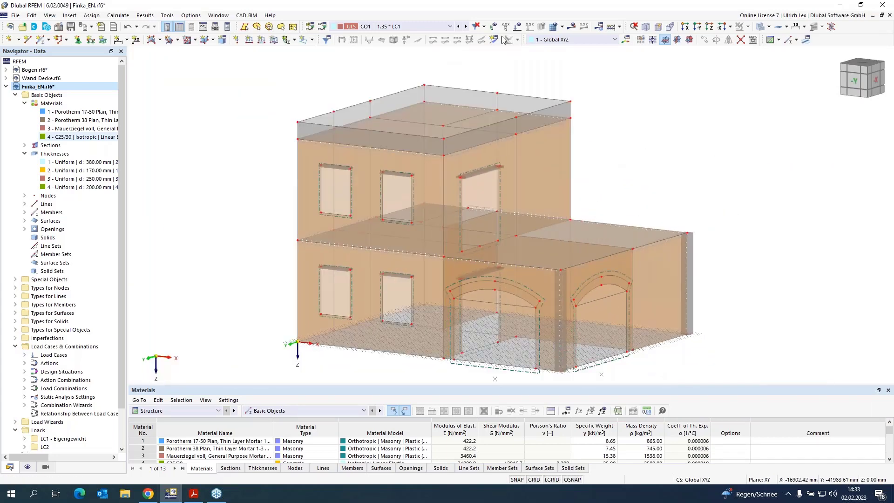
# - Activate load case LC1 Eigengewicht and define a new uniform surface load of 2 kN/m²
pyautogui.click(442, 27)
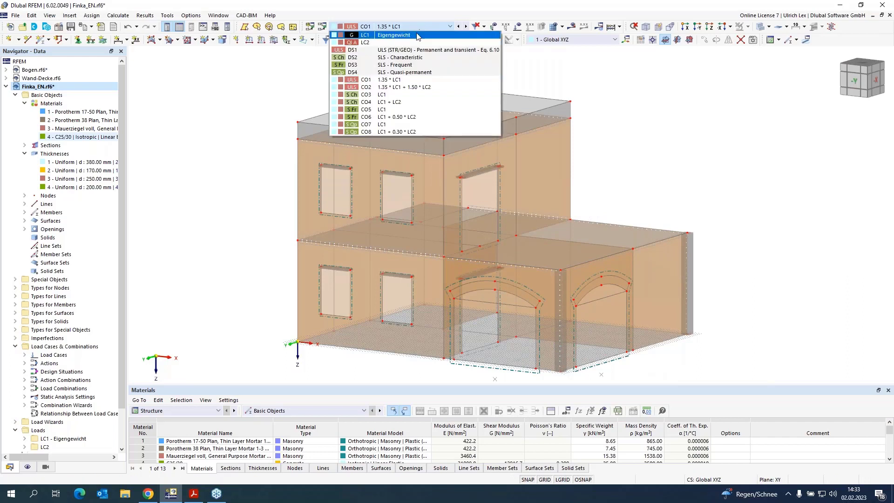
pyautogui.click(417, 35)
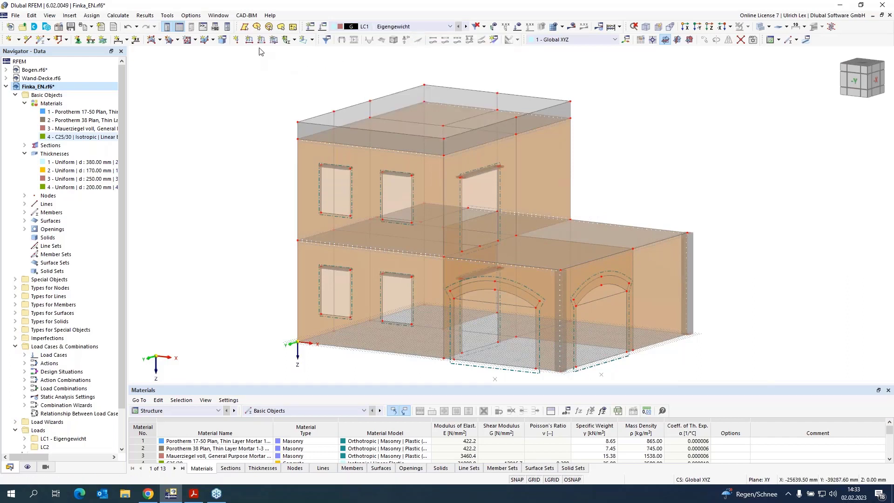
pyautogui.click(273, 40)
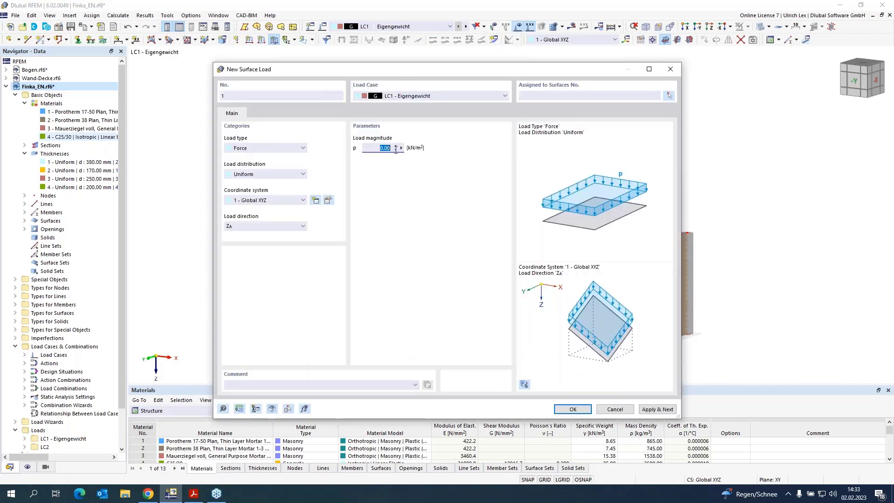
pyautogui.write('2')
# - Assign the LC1 surface load to the ground, intermediate and roof slabs, surfaces 14-17, and apply it
pyautogui.click(670, 95)
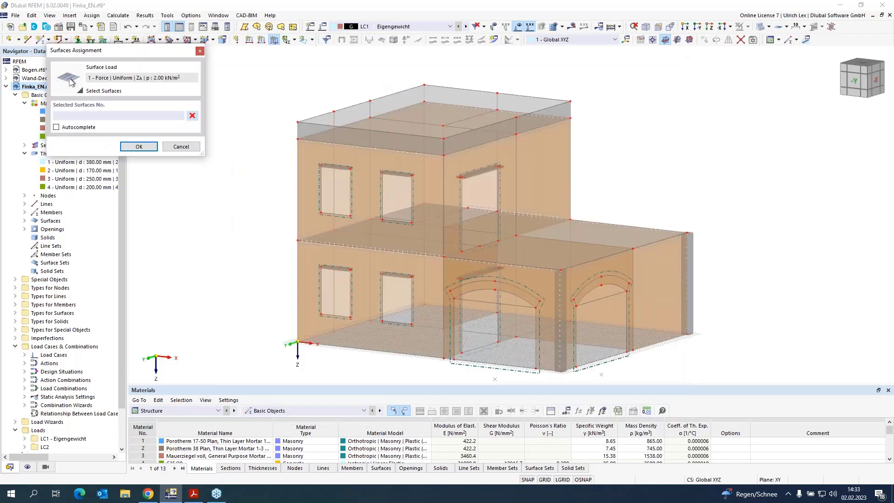
pyautogui.click(487, 353)
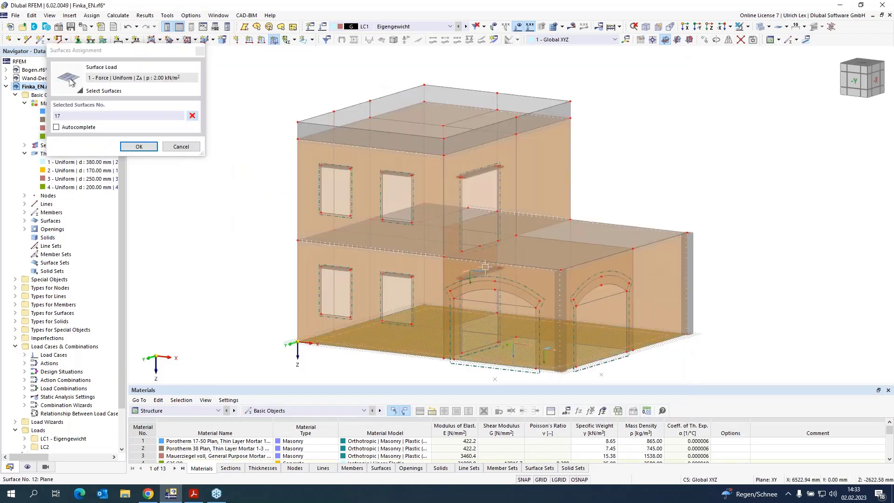
pyautogui.click(478, 238)
pyautogui.click(496, 250)
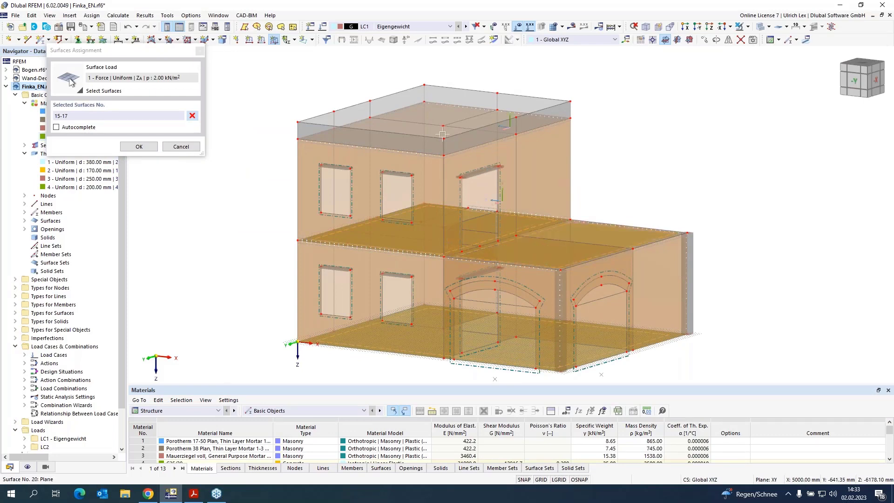
pyautogui.click(308, 133)
pyautogui.click(139, 146)
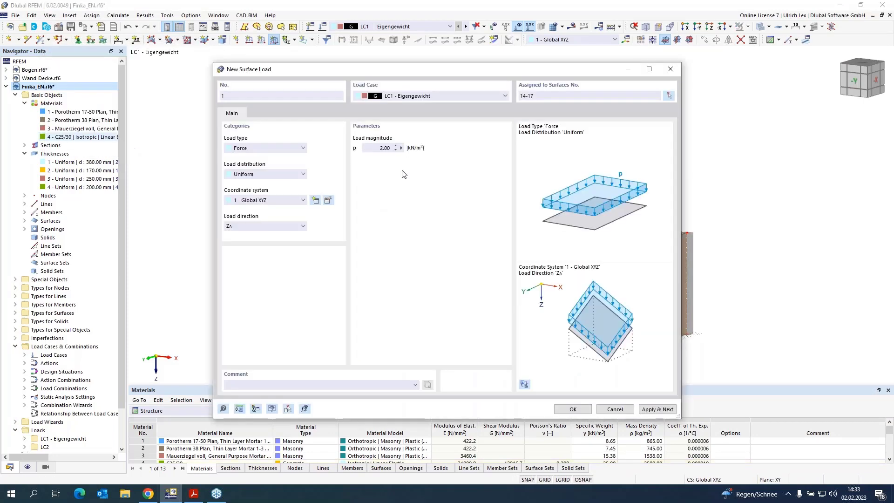
pyautogui.click(651, 409)
# - Add a uniform 2 kN/m² surface load in load case LC2 on slab surfaces 14, 15 and 17
pyautogui.click(468, 96)
pyautogui.click(448, 110)
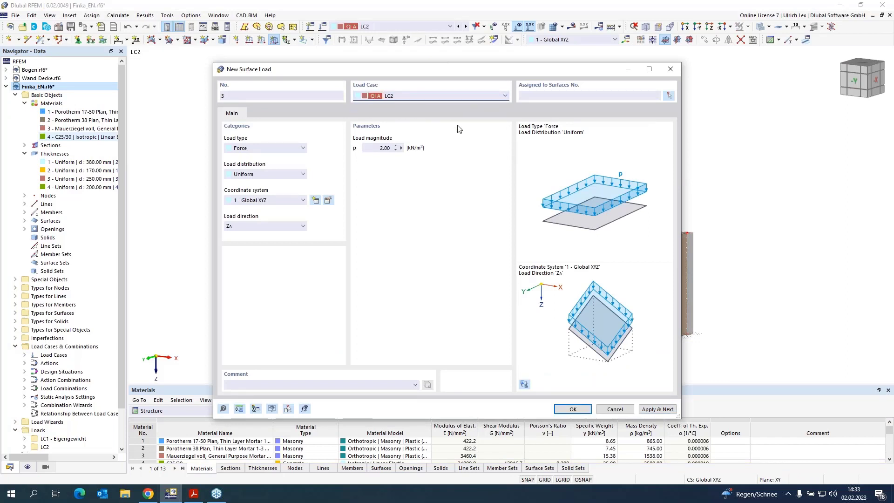
pyautogui.click(669, 95)
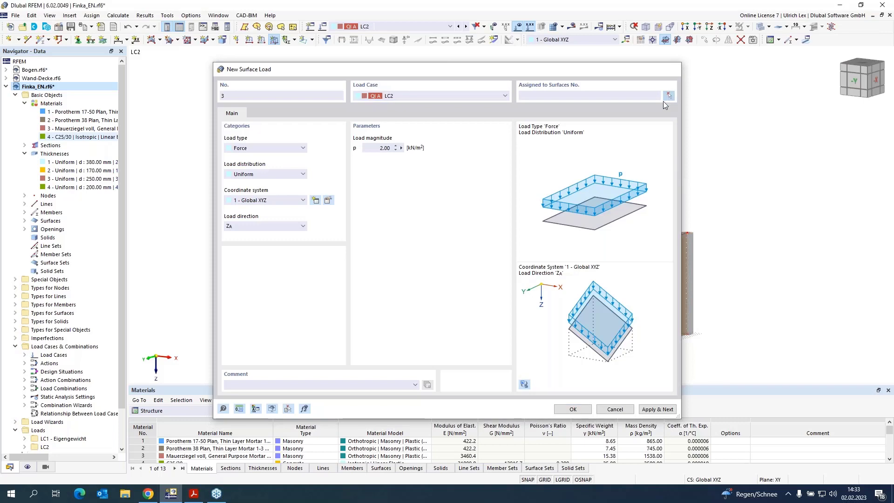
pyautogui.click(494, 347)
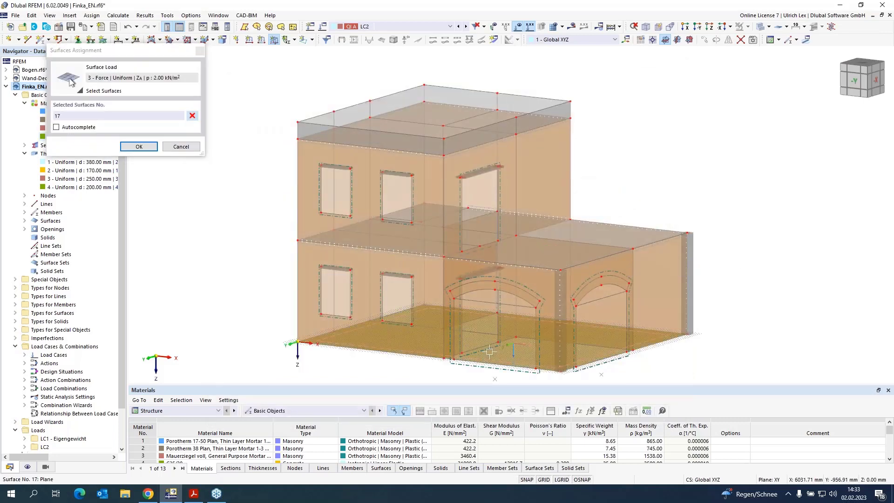
pyautogui.click(478, 241)
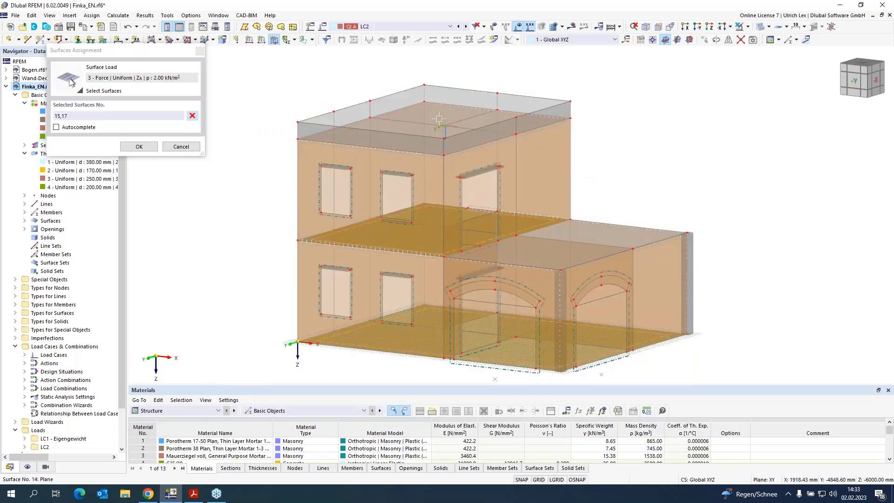
pyautogui.click(368, 122)
pyautogui.click(139, 146)
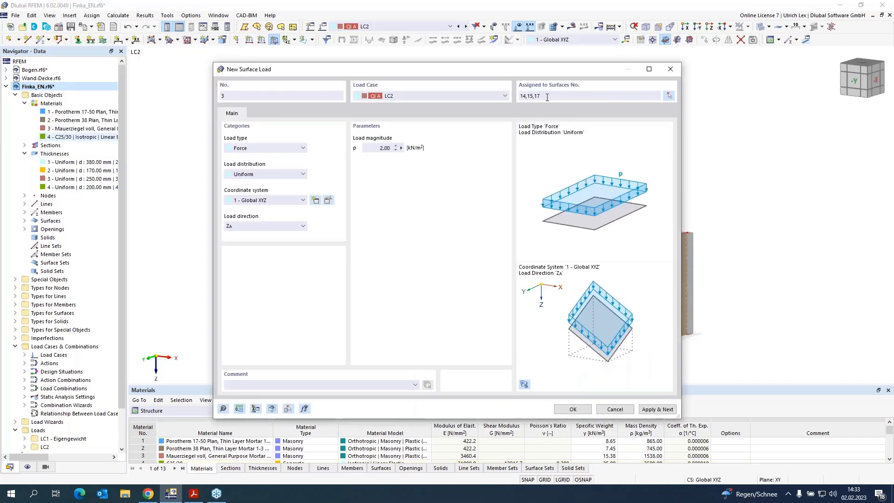
pyautogui.click(658, 410)
# - Add a uniform 4 kN/m² surface load in LC2 on the terrace slab, surface 16
pyautogui.click(379, 148)
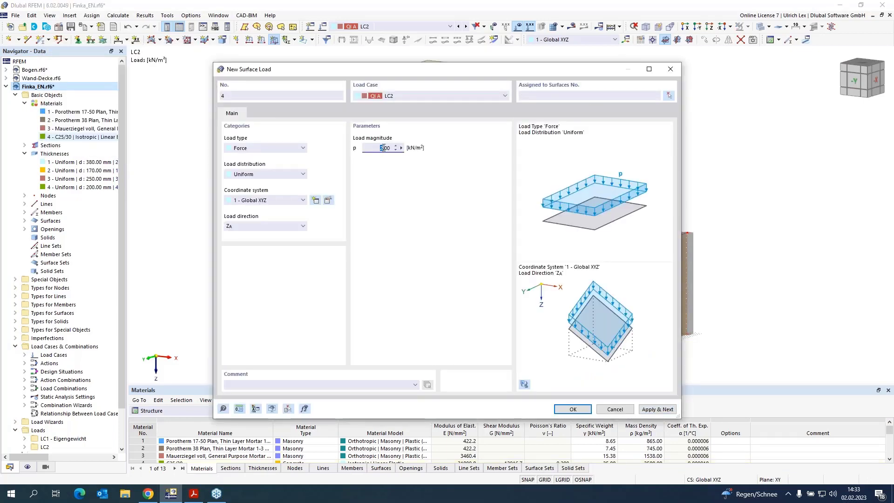
pyautogui.click(669, 96)
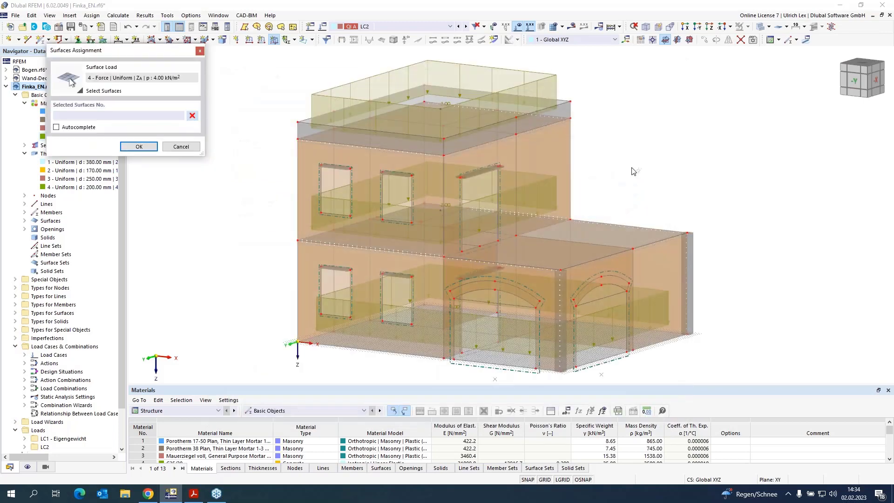
pyautogui.click(590, 236)
pyautogui.click(140, 146)
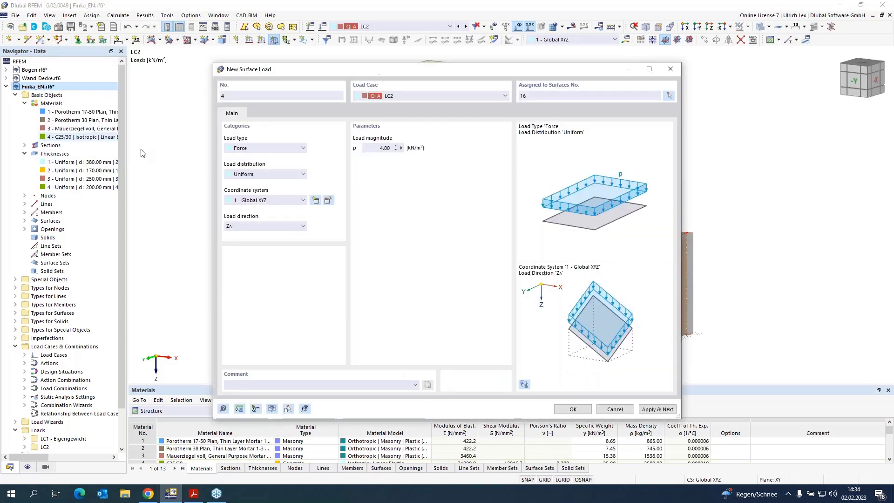
pyautogui.click(565, 409)
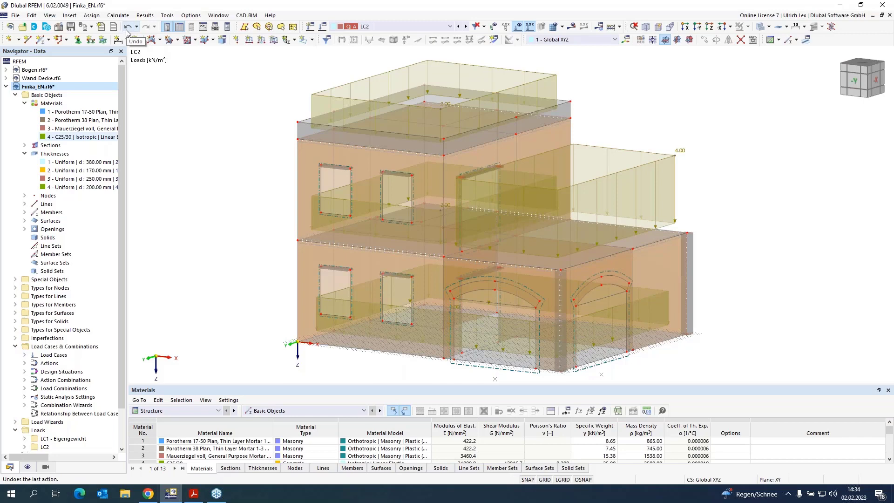
# - Generate the finite element mesh with a 200 mm target element length and inspect it around the arched openings
pyautogui.click(118, 15)
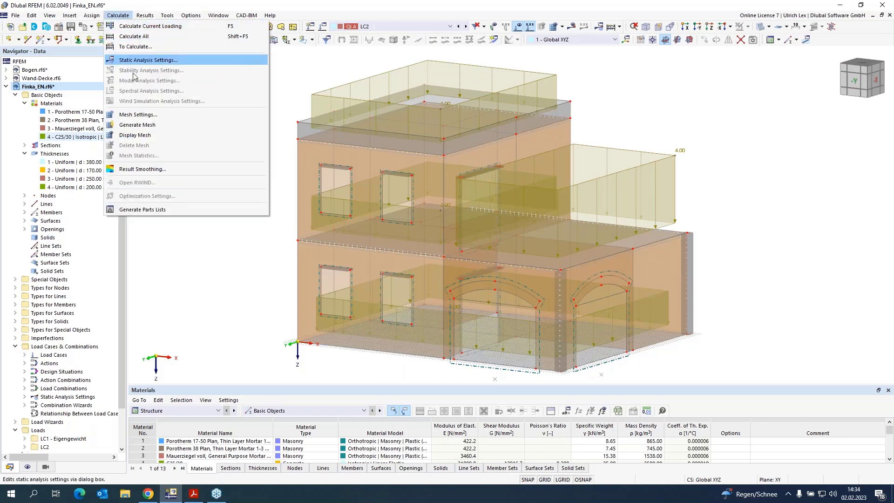
pyautogui.click(165, 114)
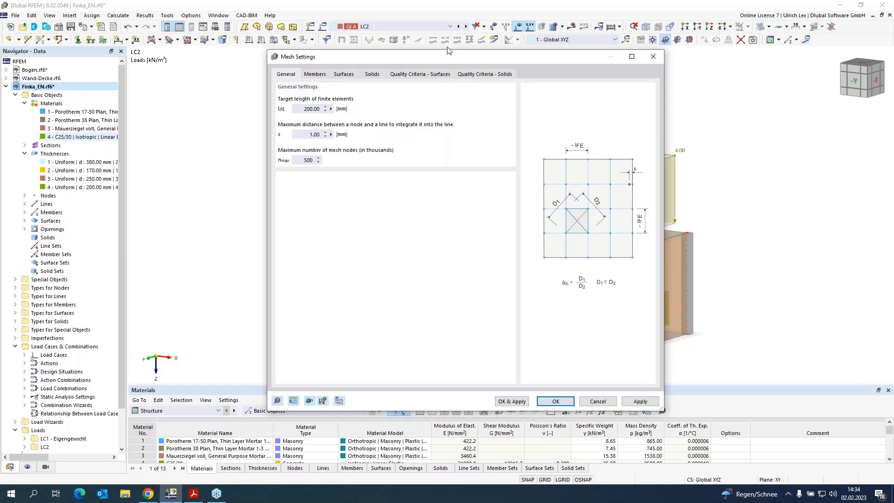
pyautogui.moveTo(456, 58); pyautogui.dragTo(660, 36)
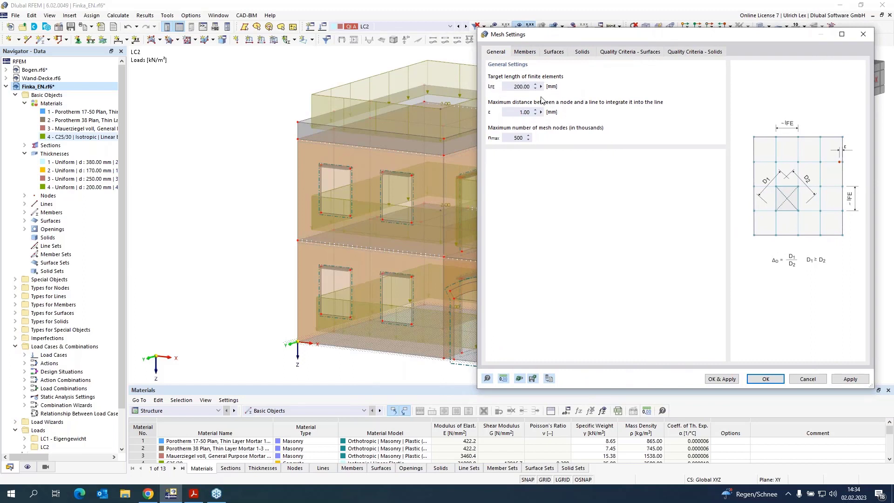
pyautogui.moveTo(599, 39); pyautogui.dragTo(559, 35)
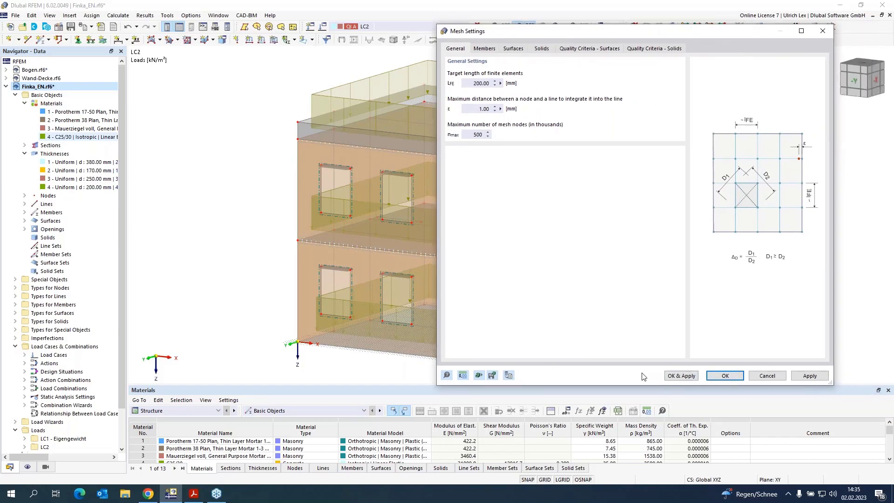
pyautogui.click(684, 376)
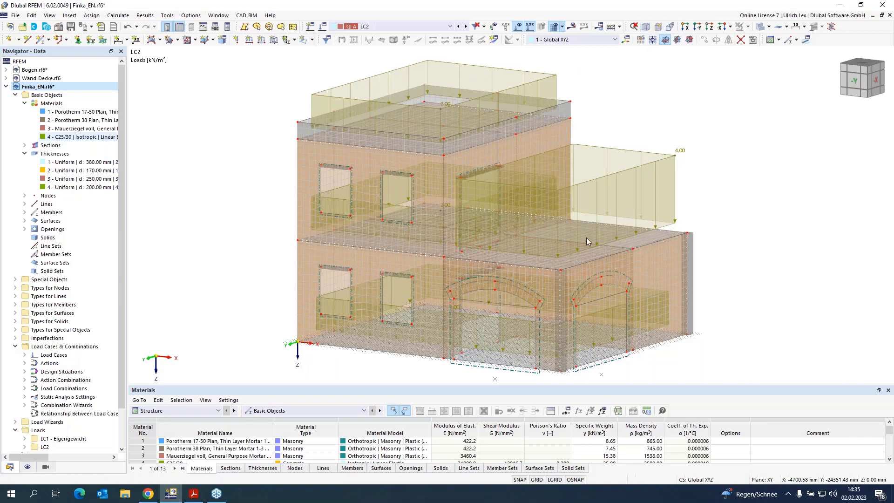
pyautogui.scroll(1, 516, 355)
pyautogui.scroll(3, 516, 355)
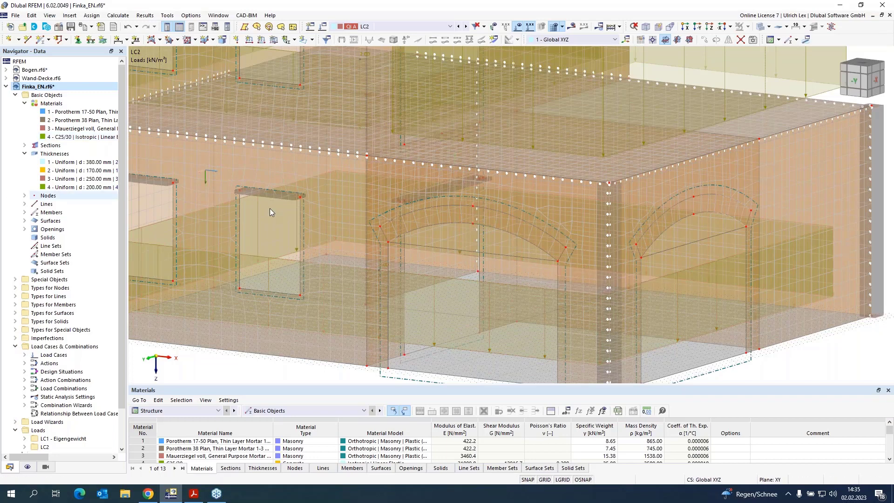
pyautogui.scroll(-5, 522, 303)
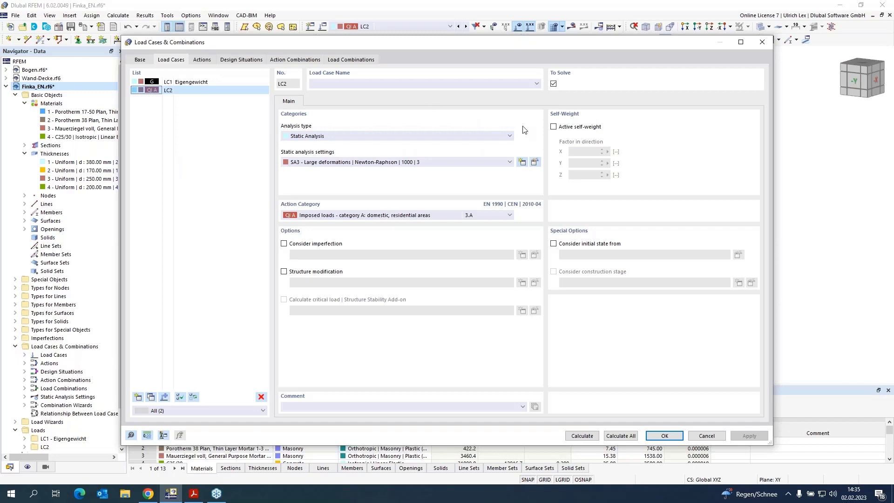
# - Review the analysis types and iterative methods of static analysis setting SA3, accepting Large deformations with Newton-Raphson, 1000 iterations and 3 load increments
pyautogui.click(535, 162)
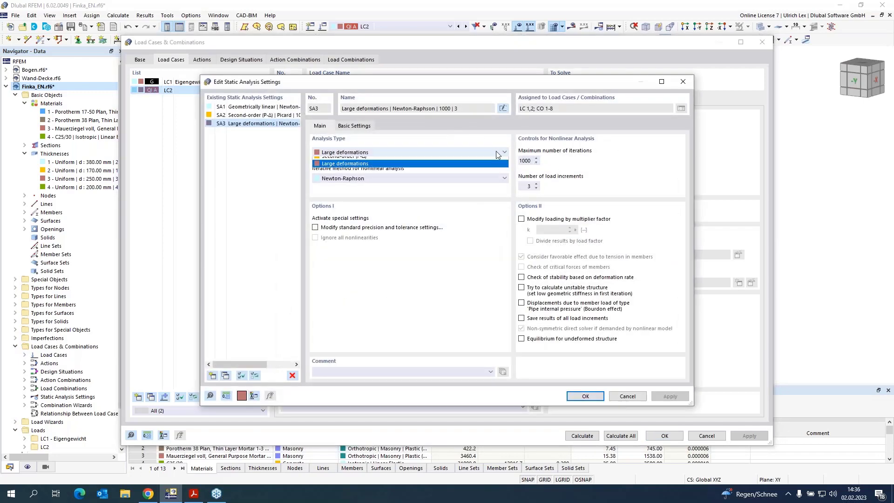
pyautogui.click(497, 151)
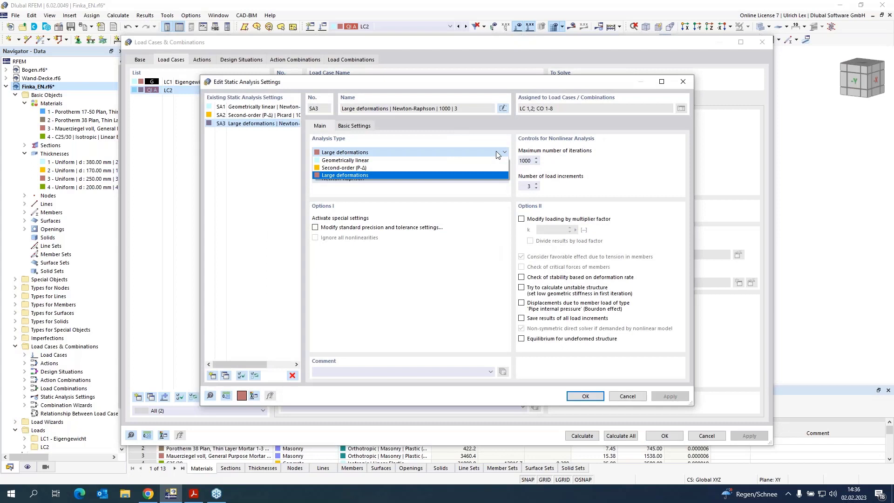
pyautogui.click(464, 196)
pyautogui.click(391, 179)
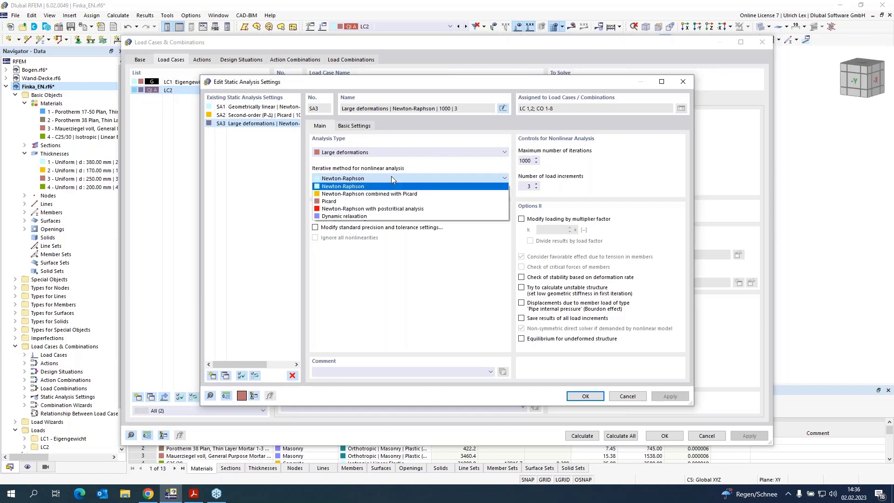
pyautogui.click(392, 179)
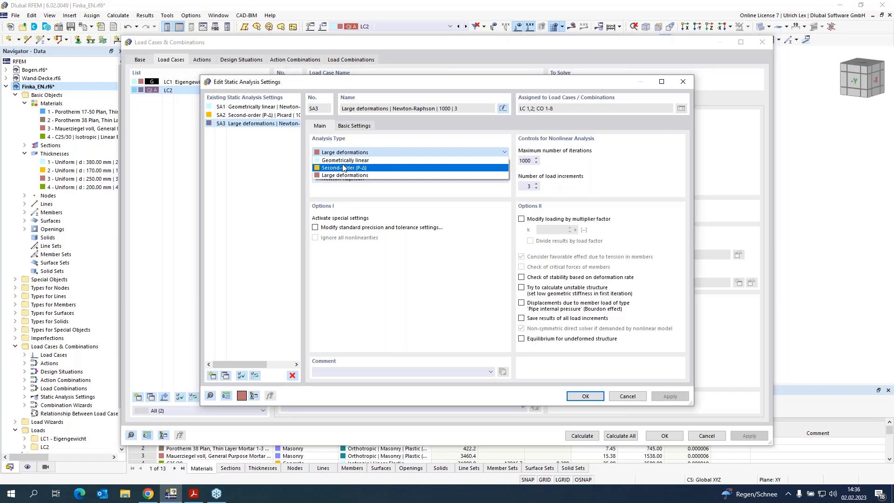
pyautogui.click(375, 175)
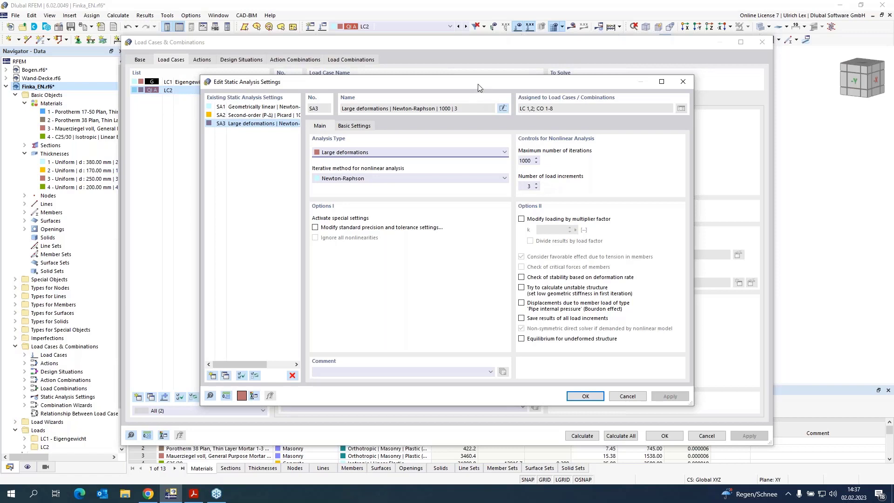
pyautogui.moveTo(478, 84); pyautogui.dragTo(619, 65)
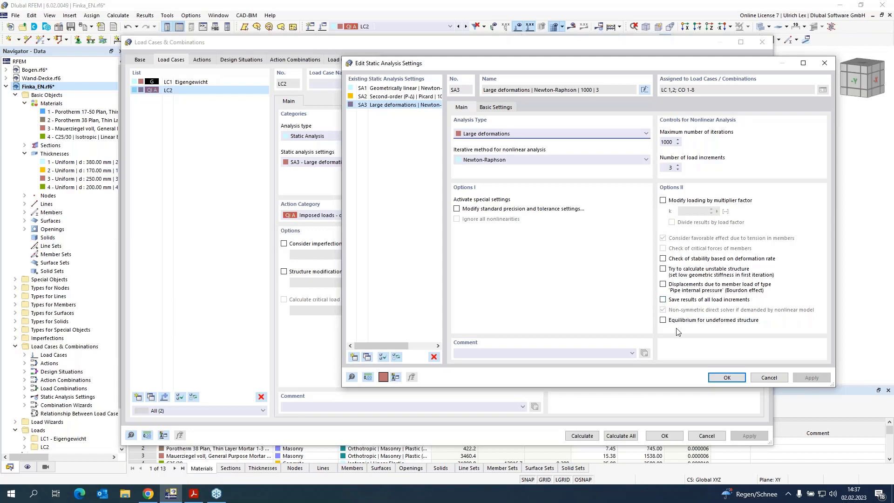
pyautogui.click(727, 378)
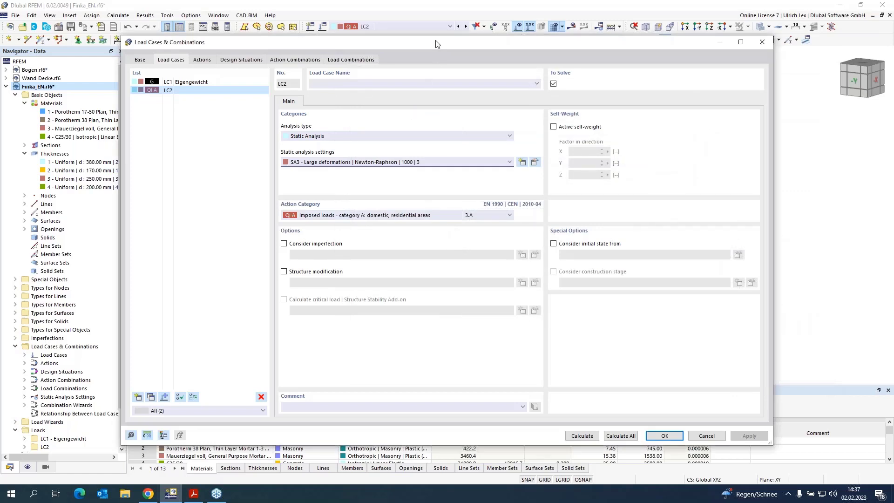
# - Accept the load case settings, switch the display to load combination CO2 (1.35 * LC1 + 1.50 * LC2) and hide the loads
pyautogui.moveTo(438, 43); pyautogui.dragTo(435, 27)
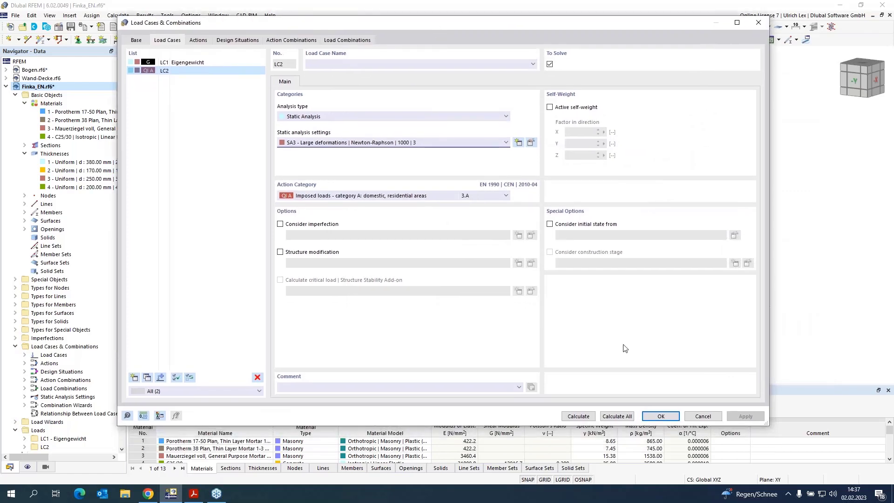
pyautogui.click(659, 416)
pyautogui.click(450, 26)
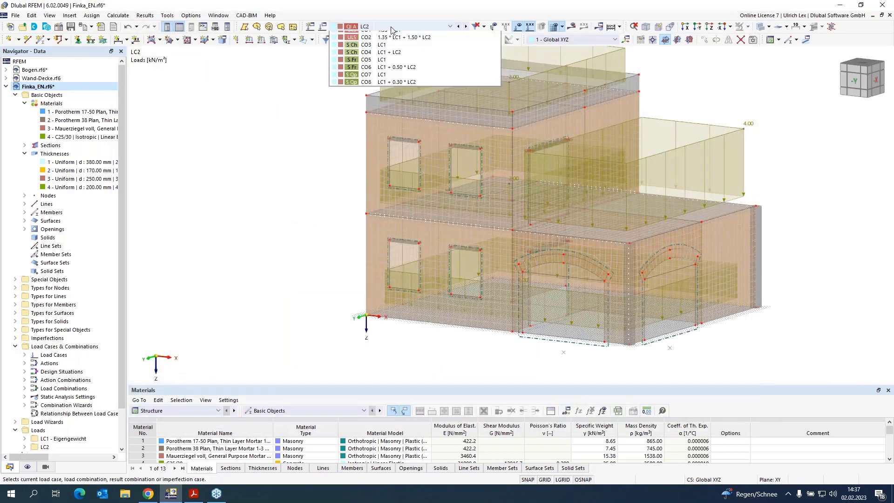
pyautogui.click(446, 87)
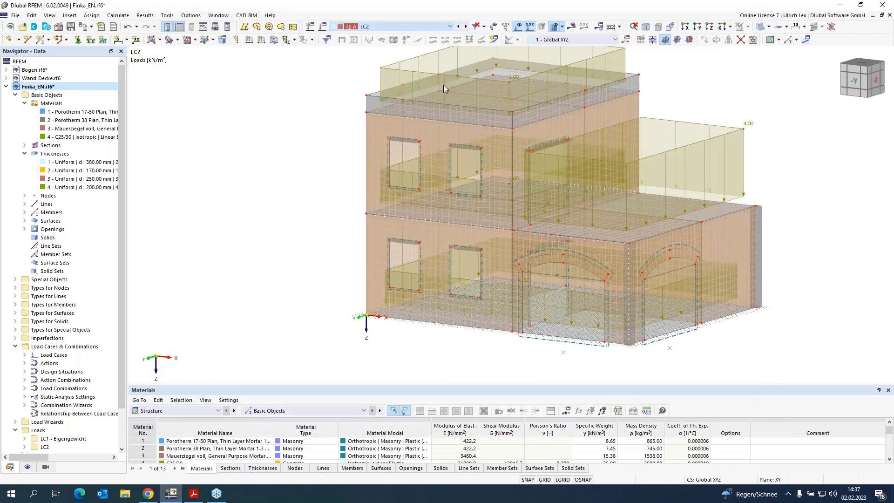
pyautogui.click(518, 26)
# - Try to calculate load combination CO2, aborting at the plausibility check
pyautogui.click(572, 26)
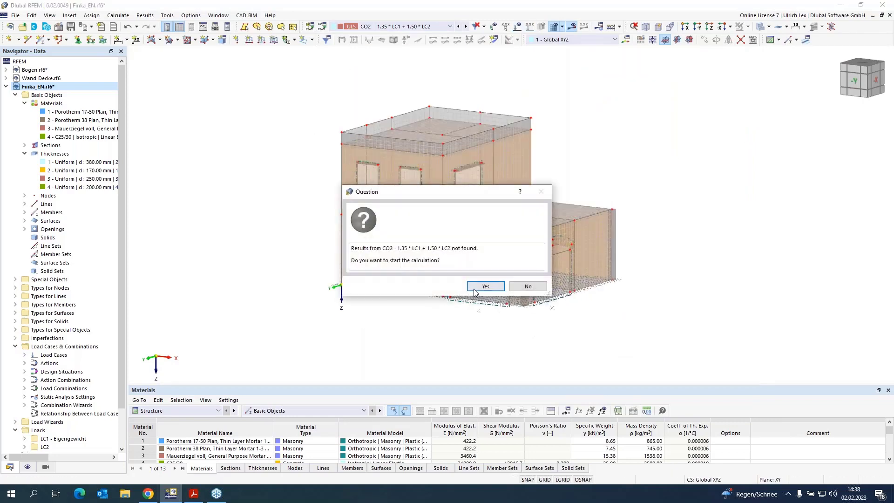
pyautogui.click(485, 286)
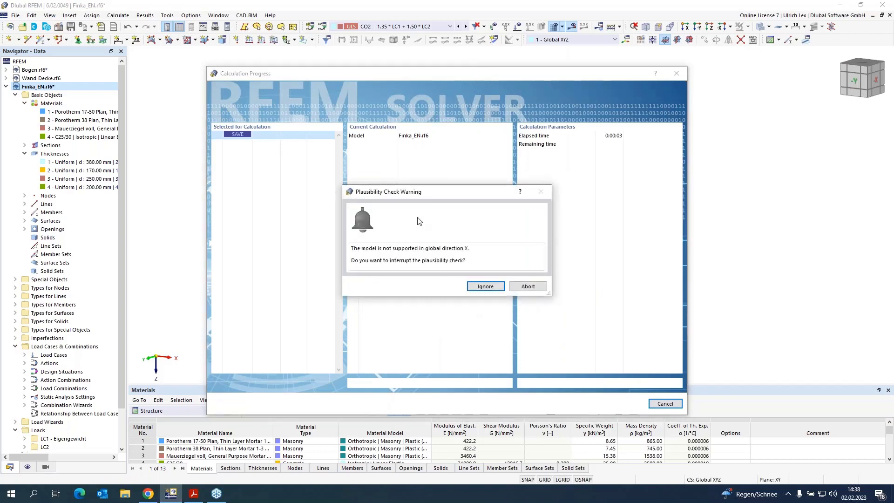
pyautogui.click(516, 289)
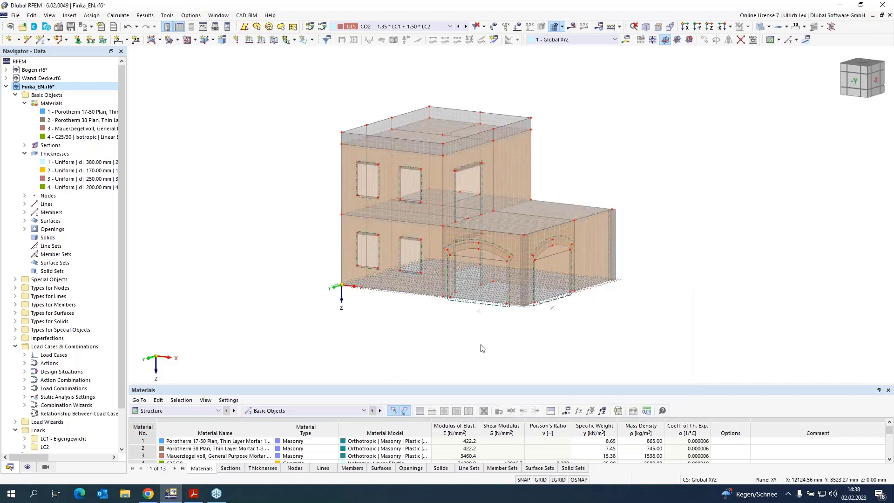
# - Assign elastic surface support no. 5 to the ground floor slab, surface 17, and check its spring constants
pyautogui.scroll(1, 570, 334)
pyautogui.scroll(1, 570, 335)
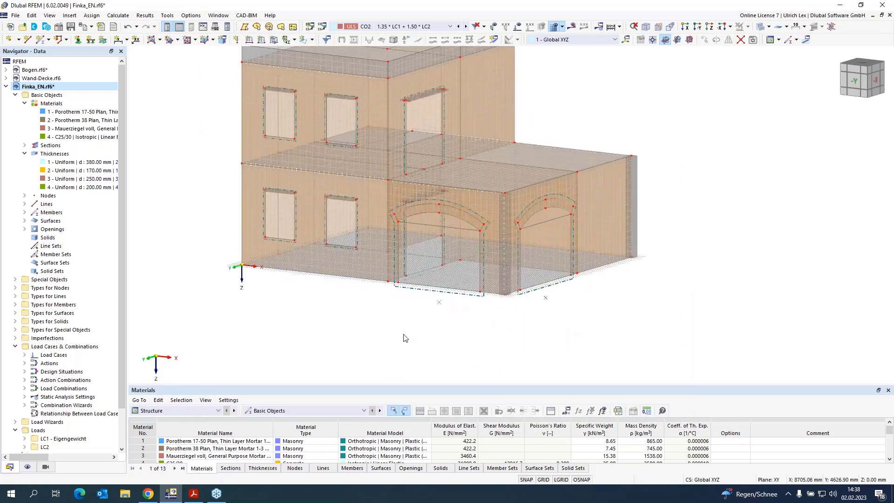
pyautogui.doubleClick(436, 283)
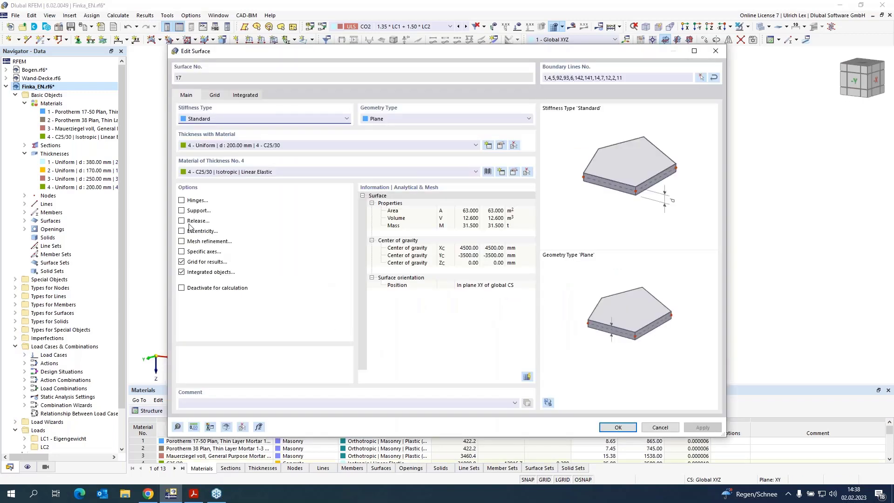
pyautogui.click(182, 211)
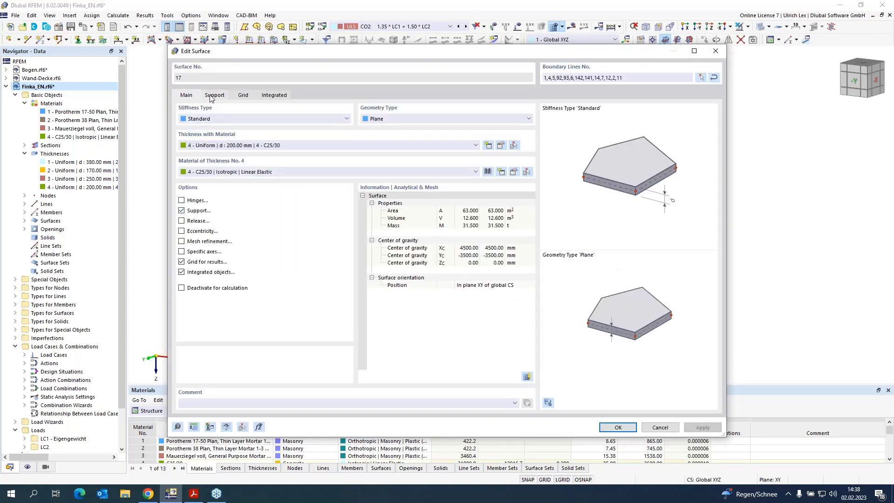
pyautogui.click(213, 95)
pyautogui.click(266, 131)
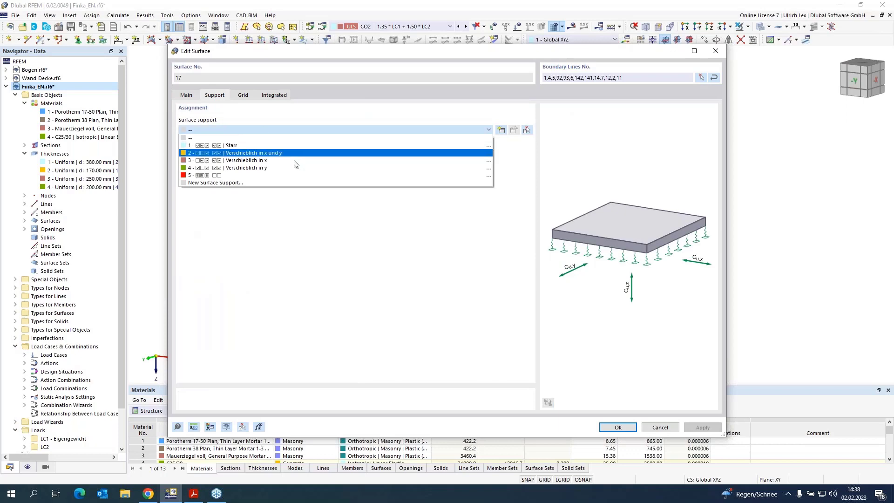
pyautogui.click(275, 176)
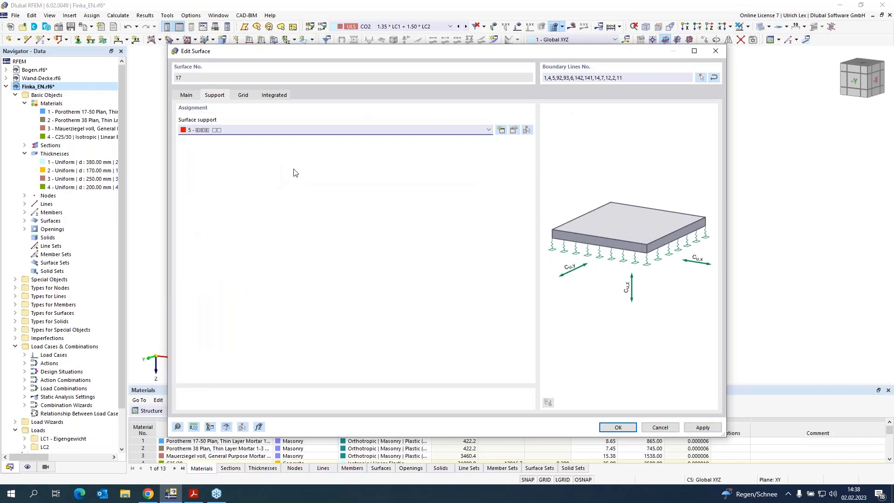
pyautogui.click(514, 130)
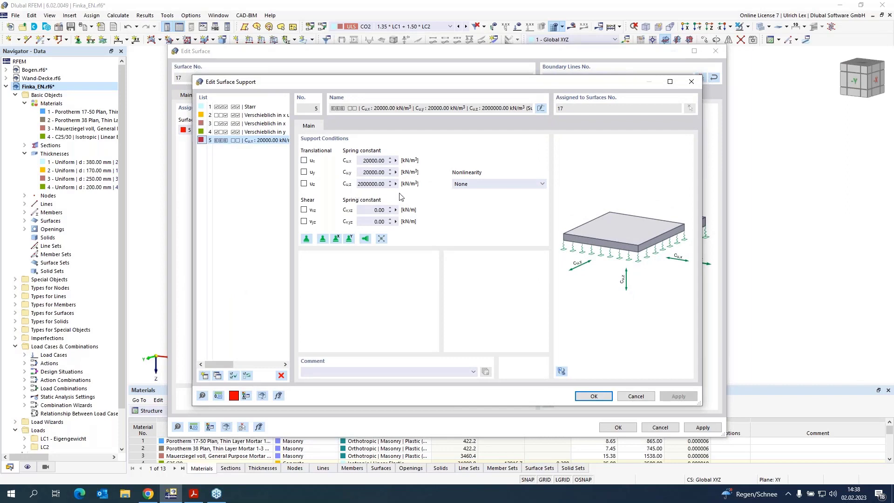
pyautogui.click(611, 398)
pyautogui.click(617, 426)
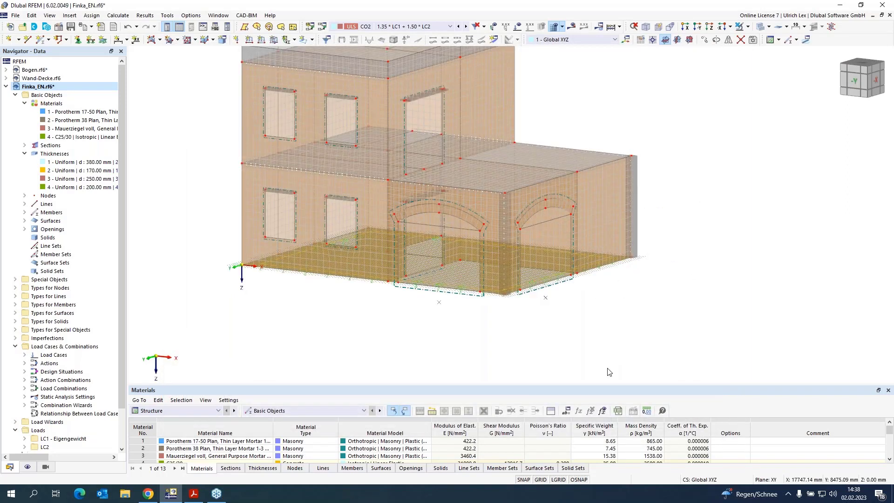
pyautogui.click(607, 372)
# - Run the calculation of load combination CO2 (1.35 * LC1 + 1.50 * LC2)
pyautogui.scroll(-1, 601, 341)
pyautogui.scroll(1, 601, 150)
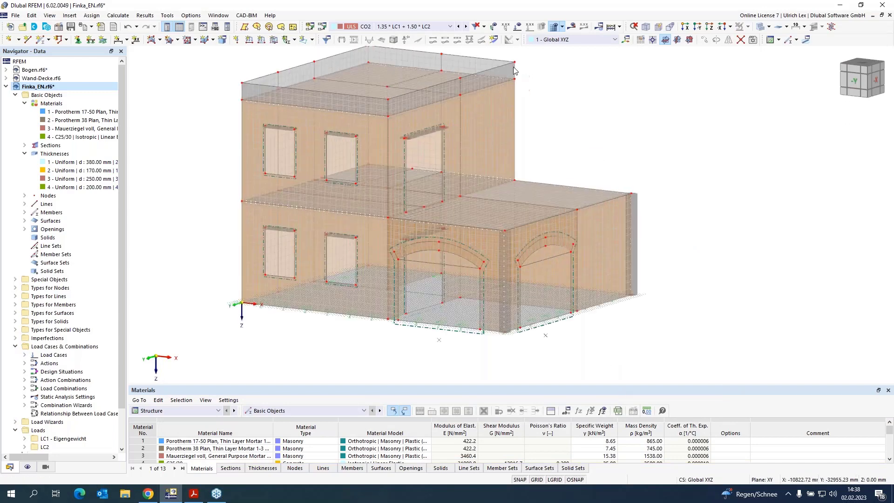
pyautogui.click(571, 27)
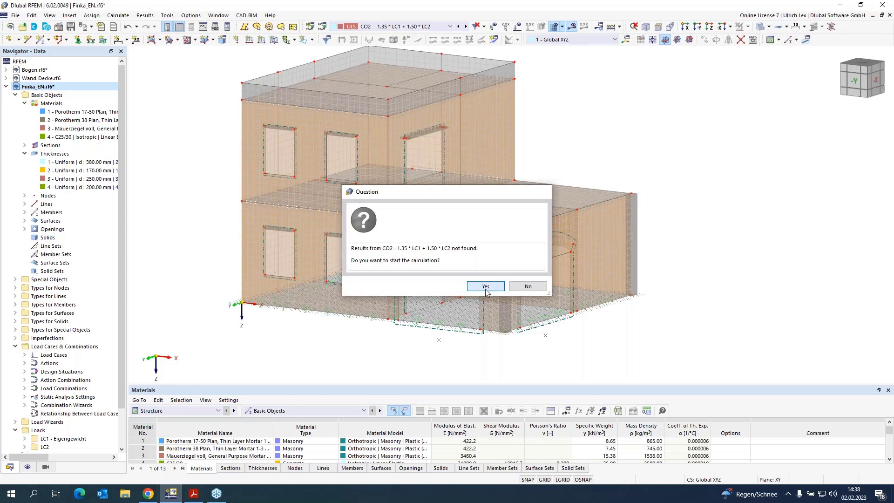
pyautogui.click(484, 287)
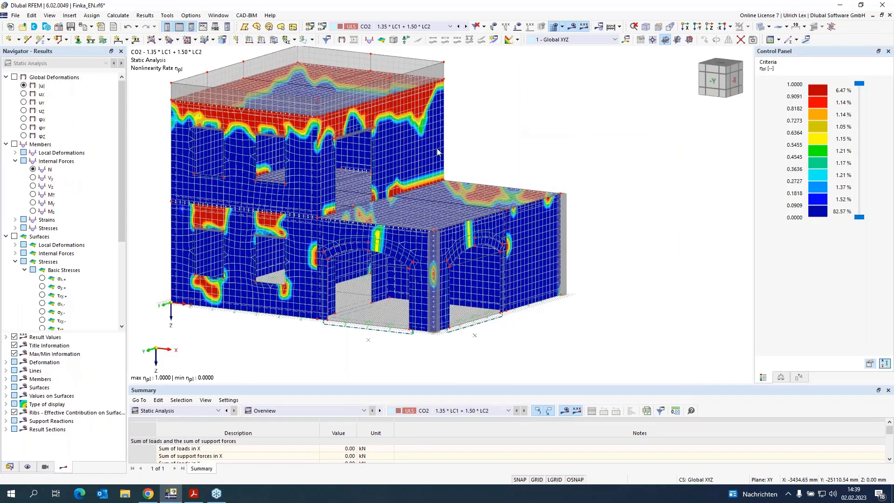
# - Display the global deformations |u| for CO2 and examine them across the whole building
pyautogui.click(14, 78)
pyautogui.scroll(-2, 488, 117)
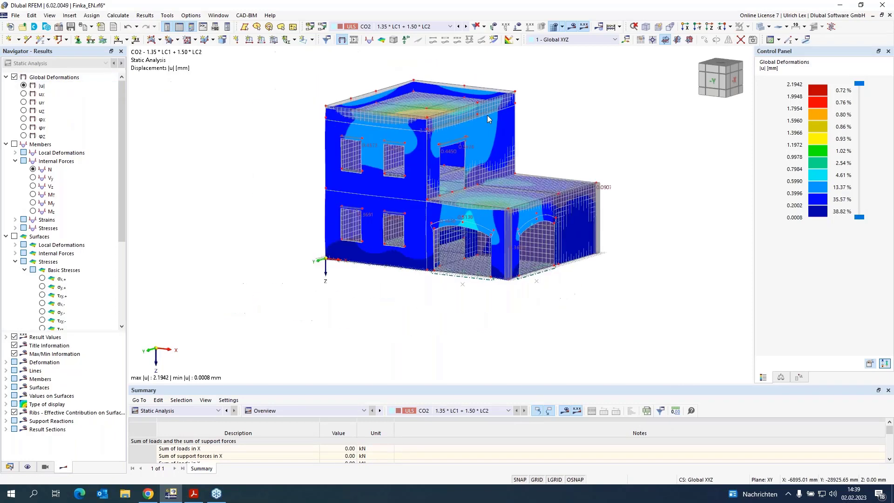
pyautogui.scroll(1, 418, 101)
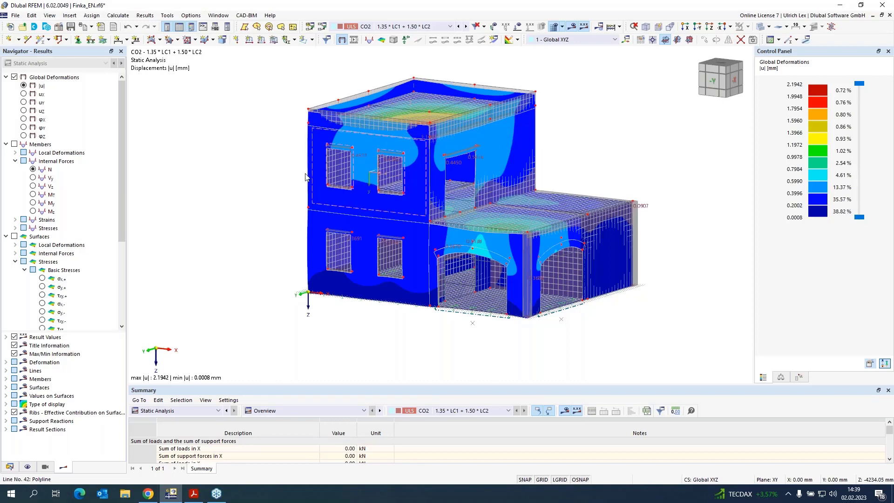
pyautogui.scroll(1, 370, 164)
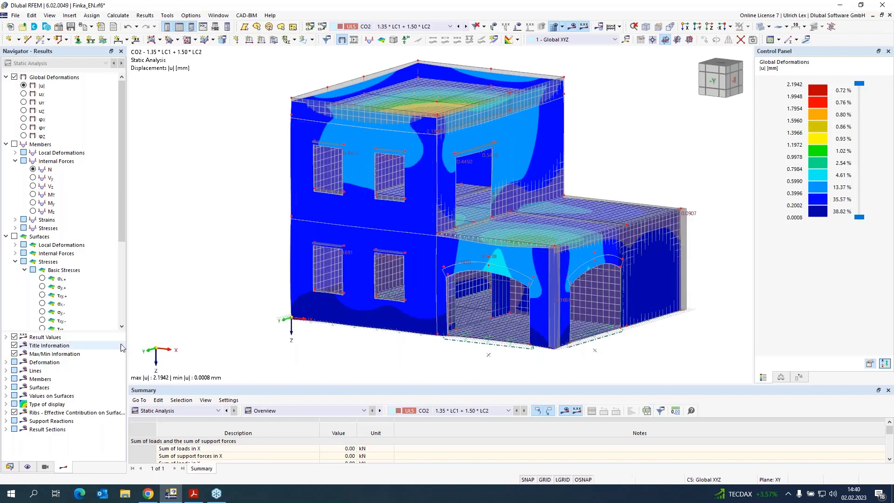
# - Display the basic surface stress σy,- and isolate the objects made of material 2, Porotherm 38 Plan
pyautogui.scroll(-3, 77, 245)
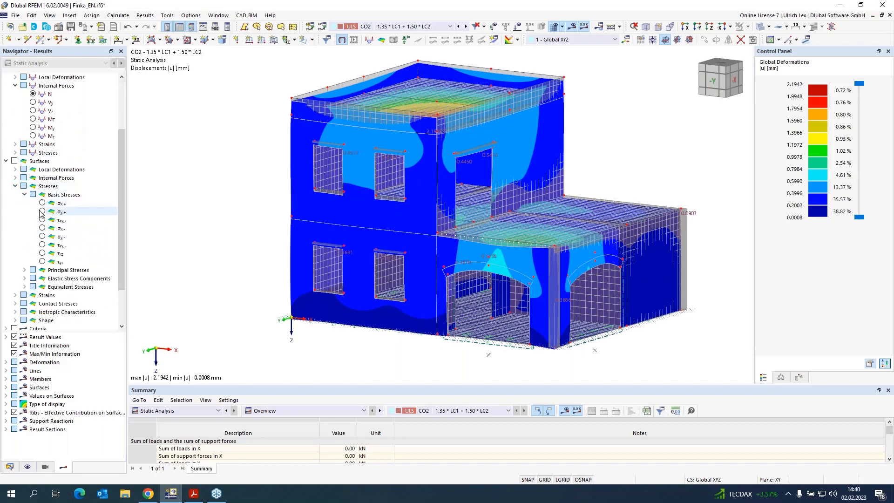
pyautogui.click(42, 237)
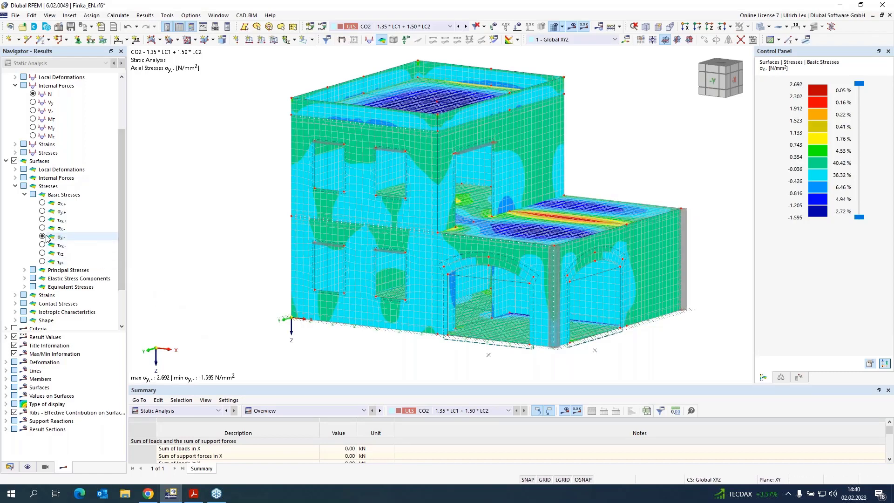
pyautogui.click(10, 467)
pyautogui.click(71, 113)
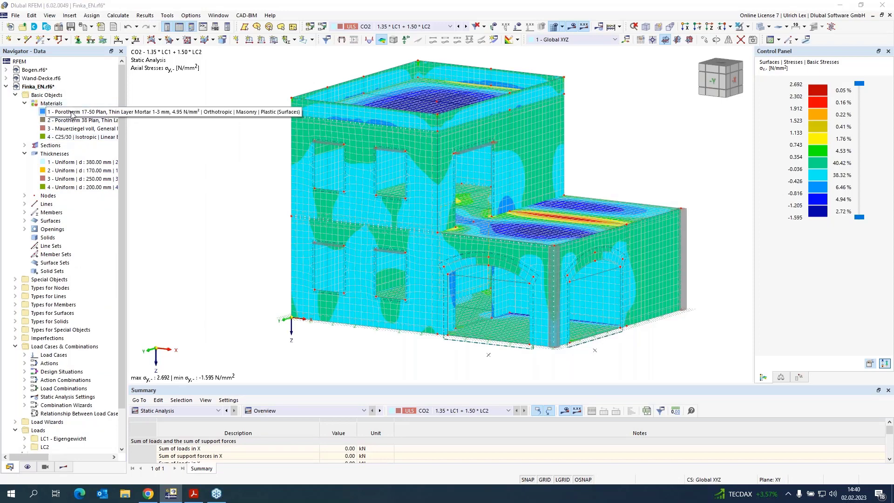
pyautogui.click(75, 120)
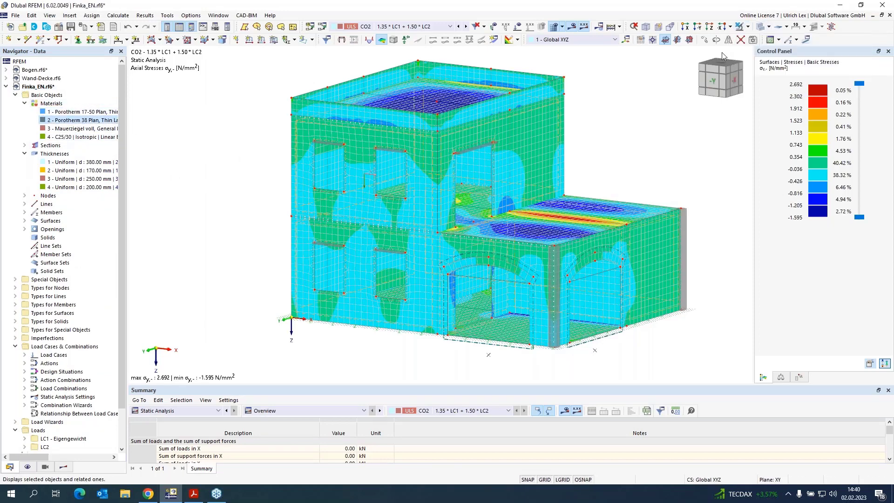
pyautogui.click(616, 411)
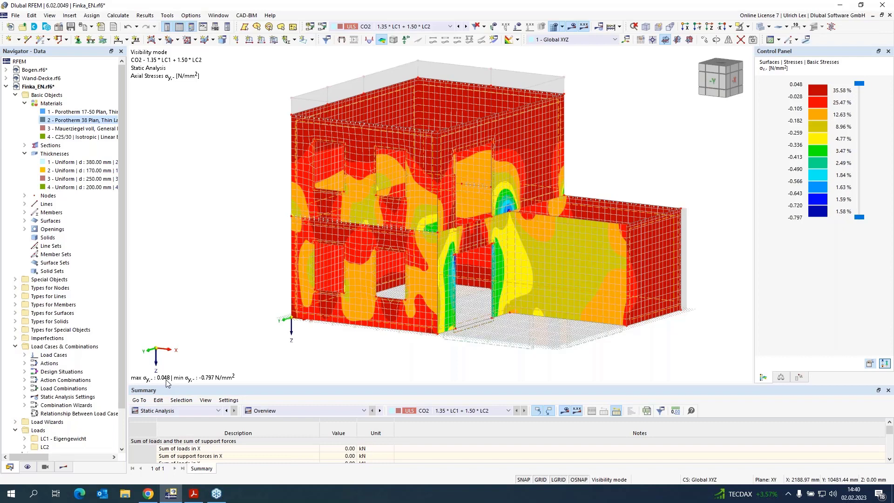
# - Review the orthotropic masonry parameters of Porotherm 38 Plan to compare its ultimate compressive and tensile strengths with the stresses
pyautogui.doubleClick(73, 121)
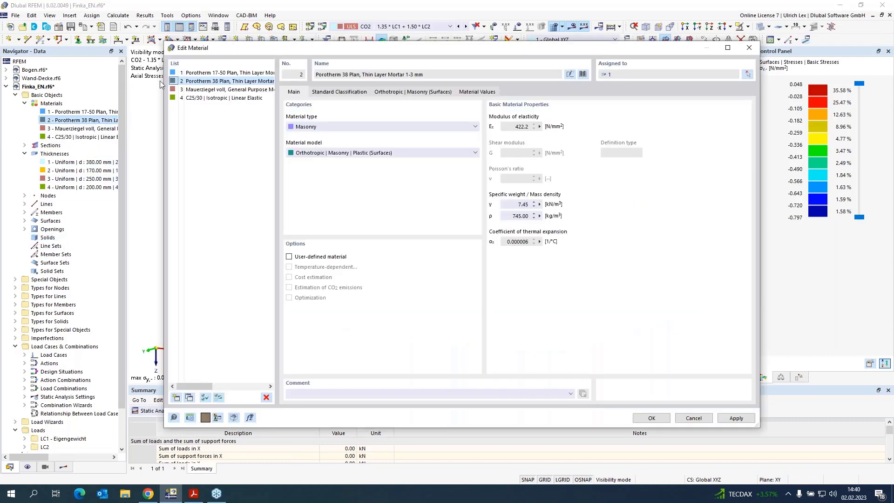
pyautogui.click(392, 93)
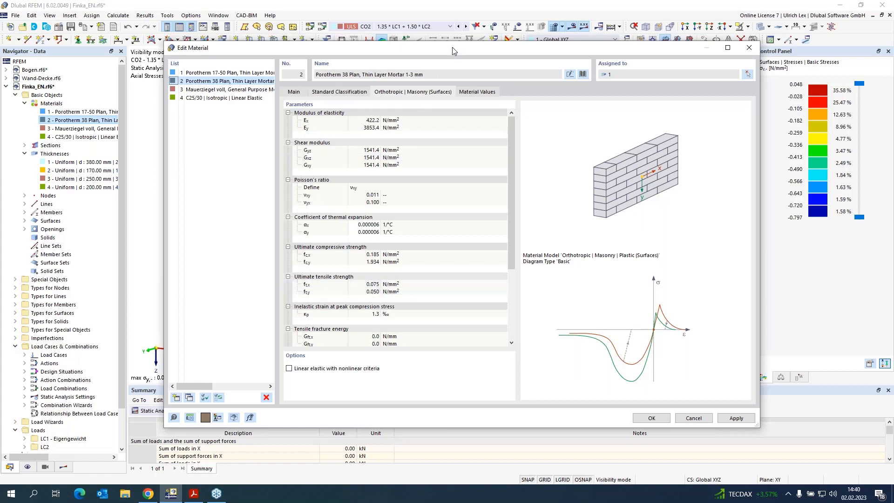
pyautogui.moveTo(454, 48); pyautogui.dragTo(476, 35)
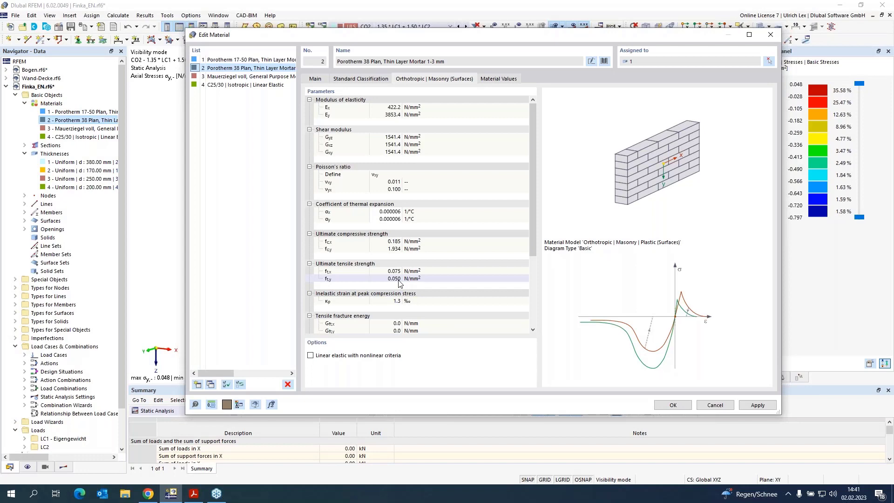
pyautogui.click(665, 406)
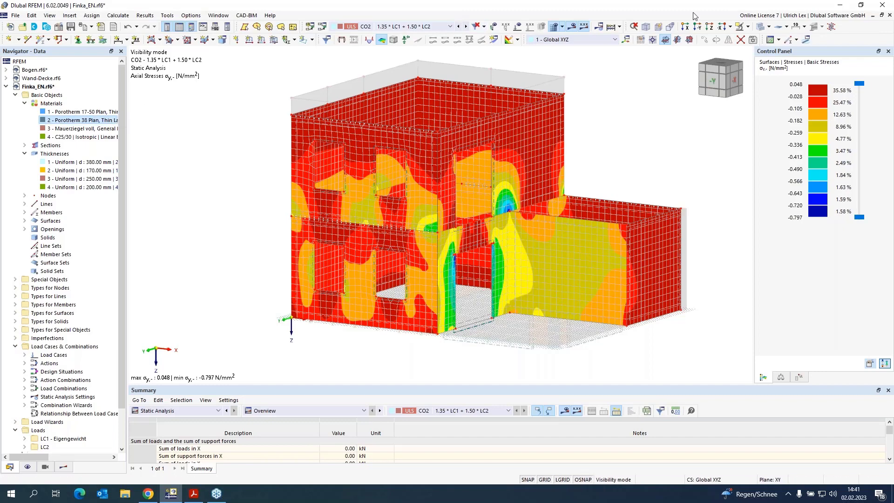
# - Cancel the visibility mode to show all objects and examine the σy,- stresses around the front arched opening
pyautogui.click(740, 27)
pyautogui.click(782, 73)
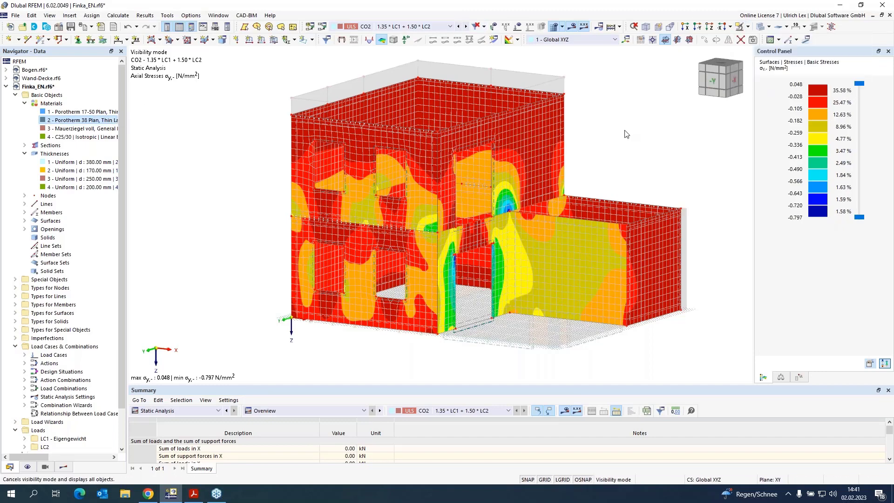
pyautogui.scroll(3, 651, 297)
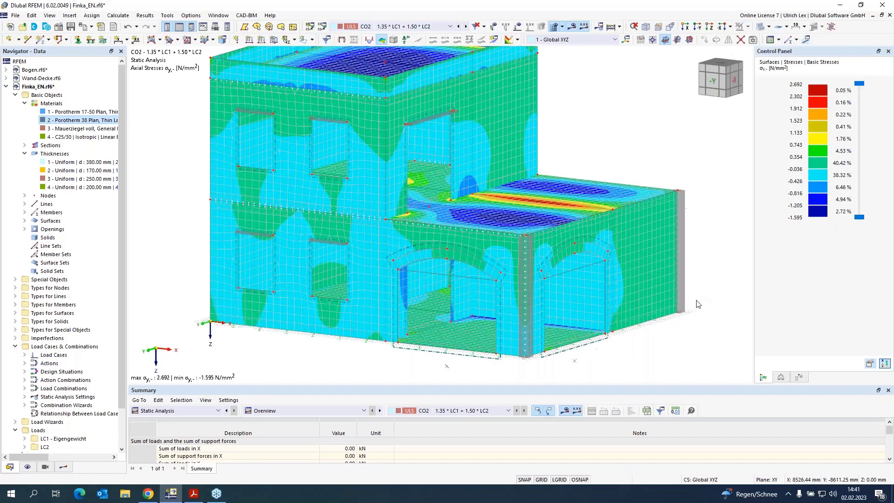
pyautogui.scroll(2, 336, 301)
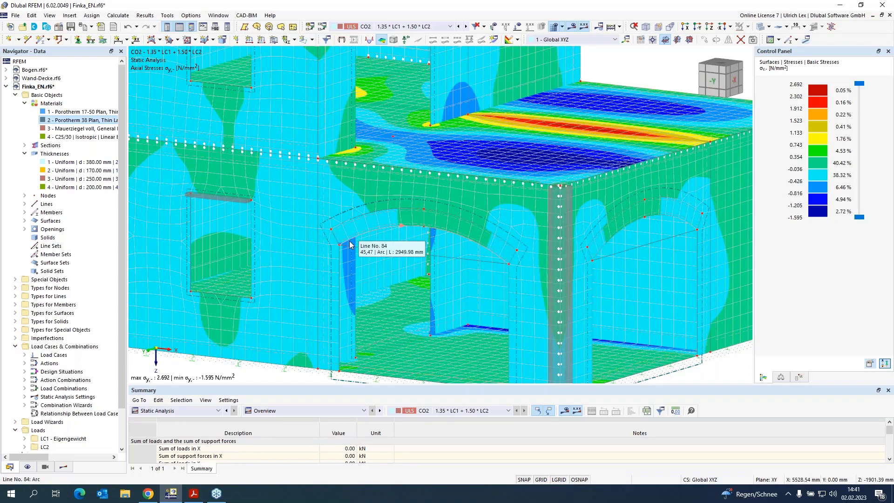
pyautogui.scroll(4, 407, 225)
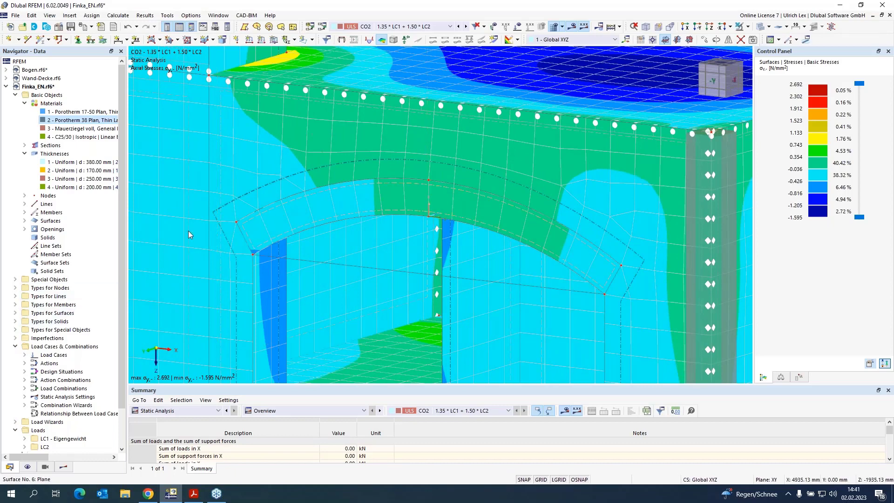
# - Try displaying the FE axis systems x,y,z of the mesh on members
pyautogui.click(27, 467)
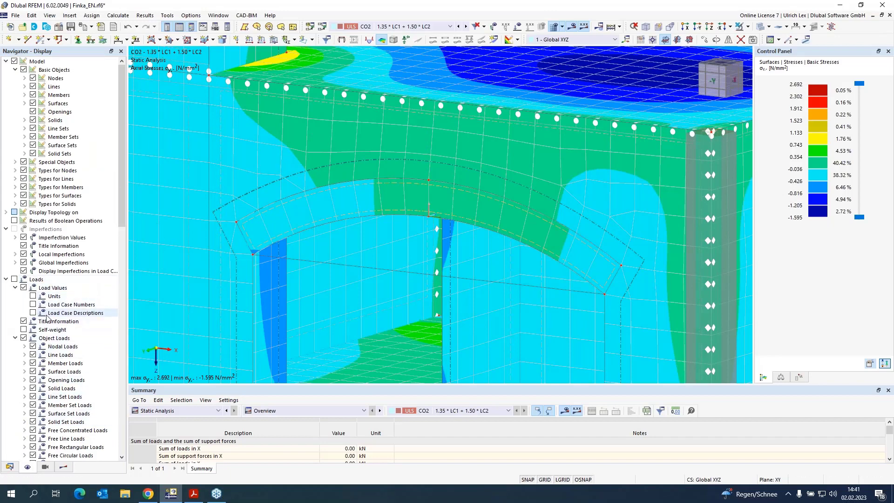
pyautogui.scroll(-6, 28, 321)
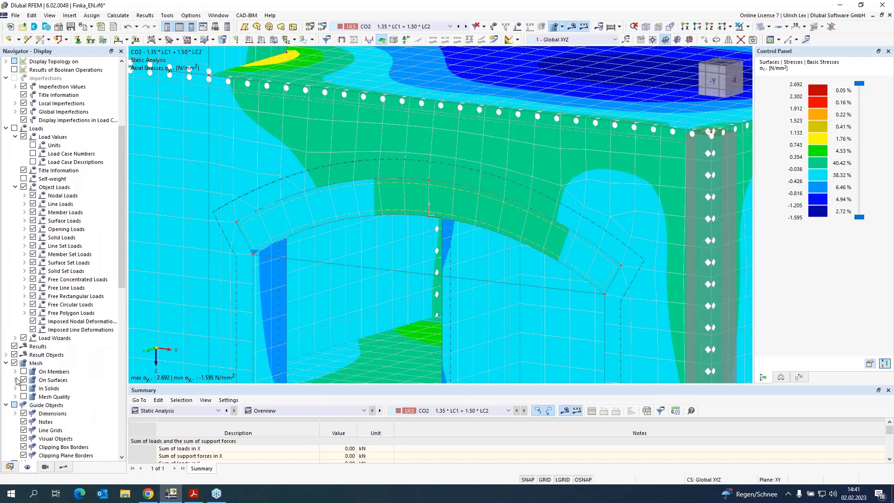
pyautogui.click(15, 371)
pyautogui.click(23, 372)
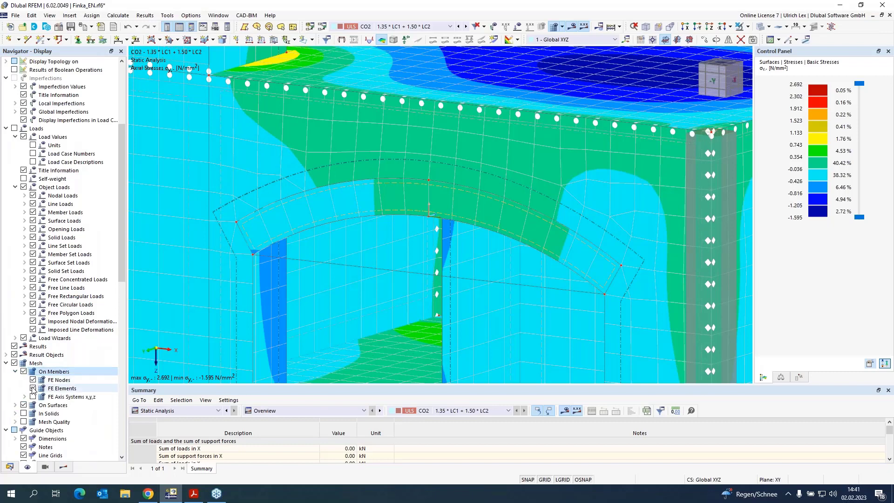
pyautogui.click(33, 397)
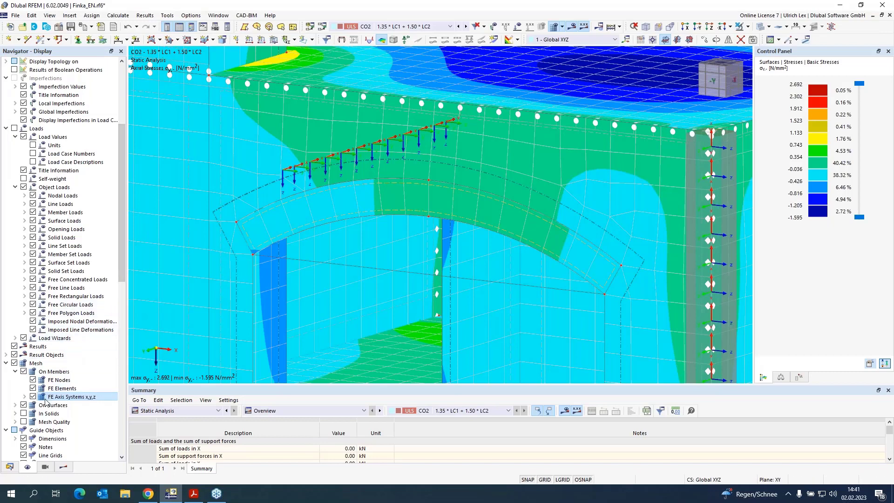
pyautogui.click(24, 396)
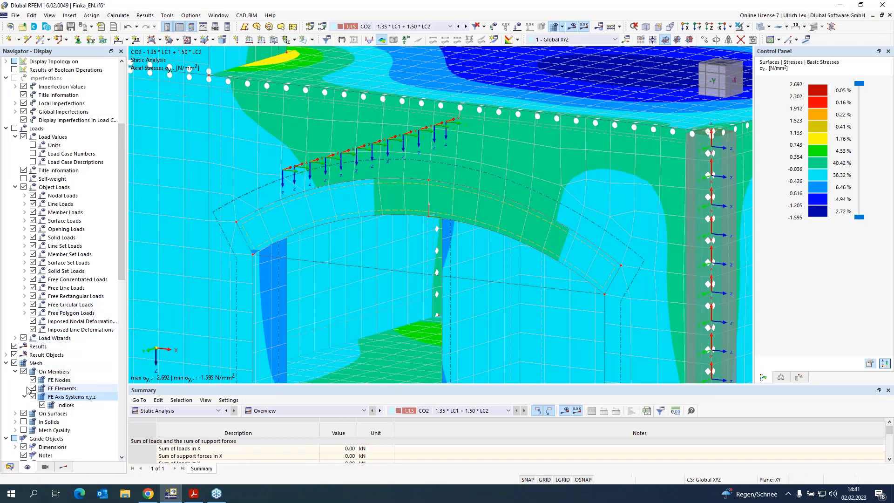
pyautogui.click(23, 372)
# - Isolate the front arch surface and display the FE axis systems x,y,z on surfaces to examine their orientation along the arch
pyautogui.click(15, 414)
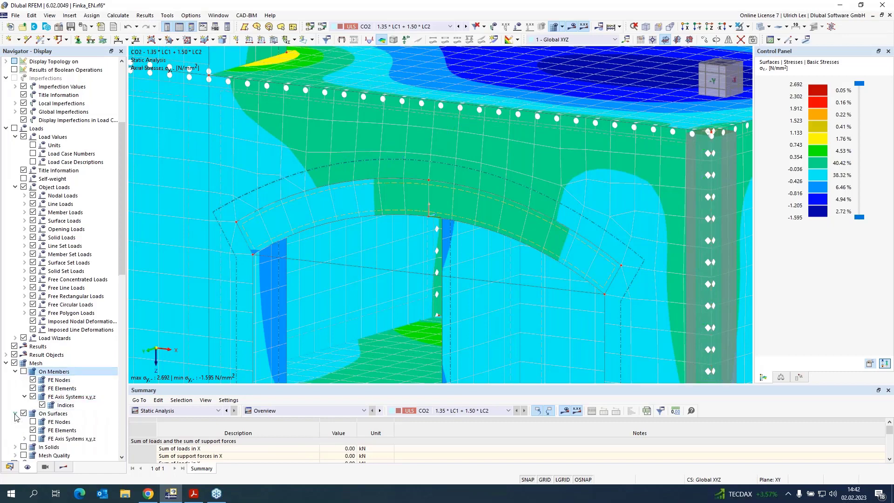
pyautogui.click(33, 440)
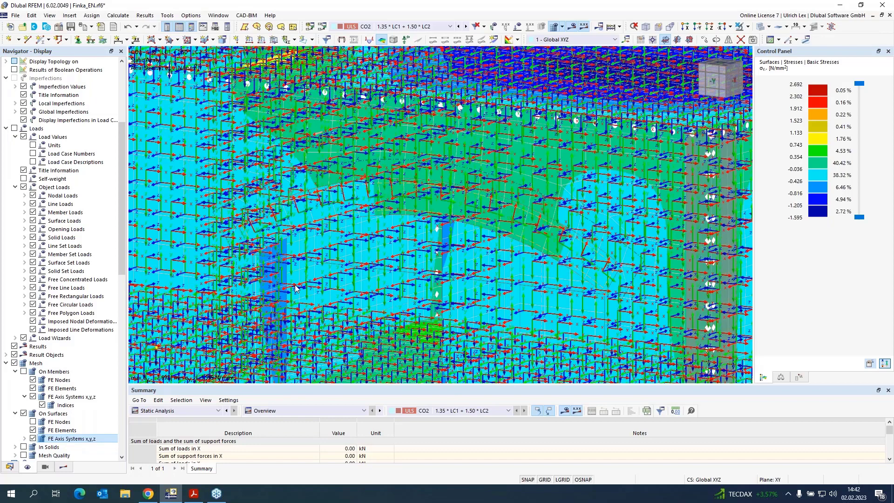
pyautogui.press('space')
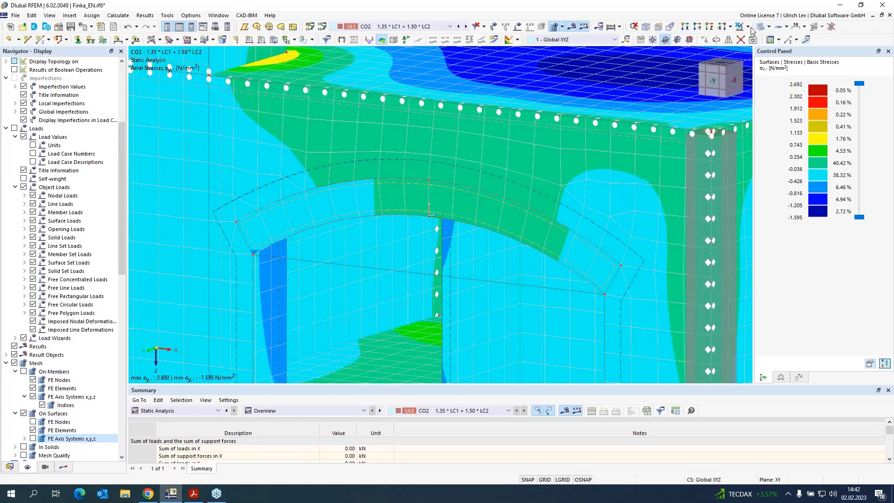
pyautogui.click(416, 204)
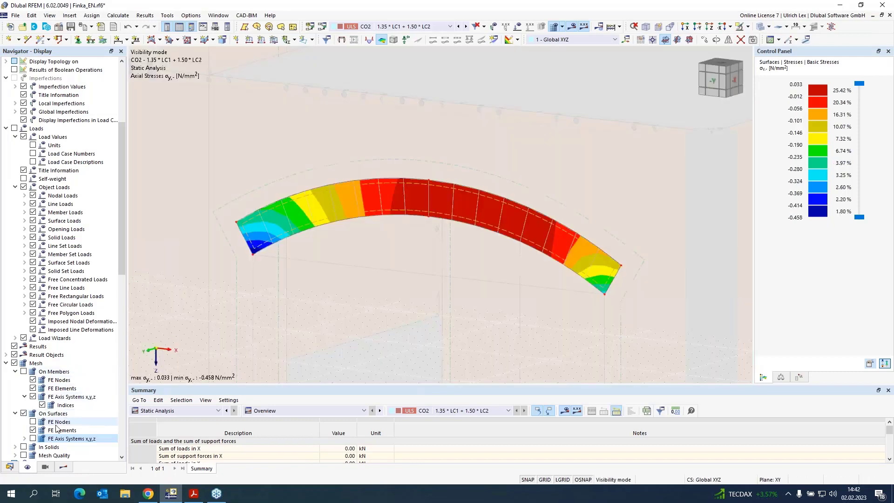
pyautogui.click(33, 438)
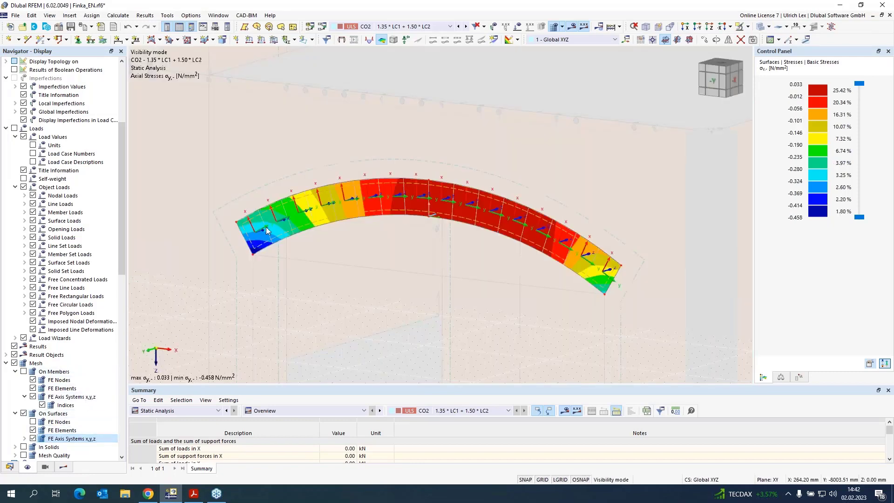
pyautogui.scroll(3, 256, 233)
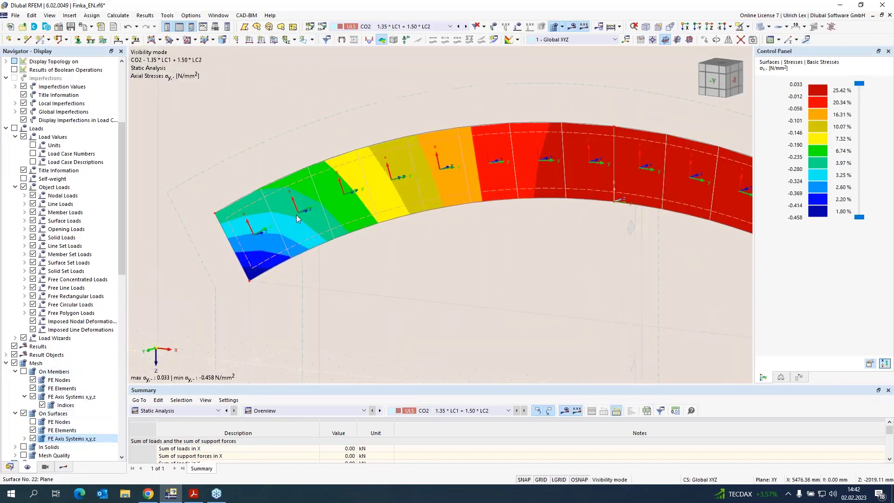
pyautogui.scroll(-1, 425, 167)
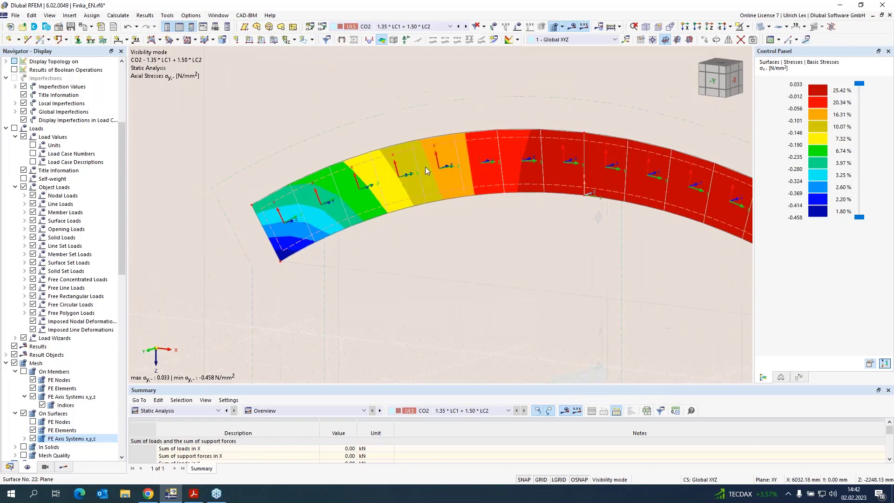
pyautogui.scroll(-1, 596, 176)
pyautogui.scroll(-1, 490, 198)
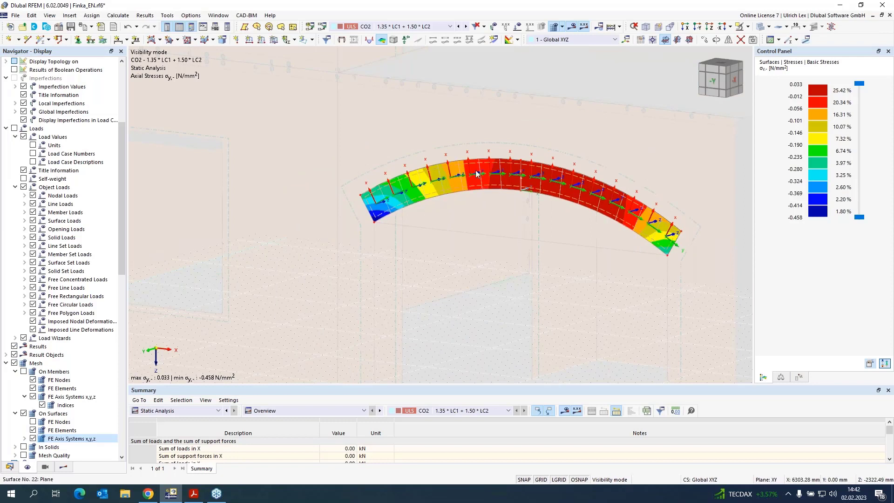
pyautogui.moveTo(476, 174)
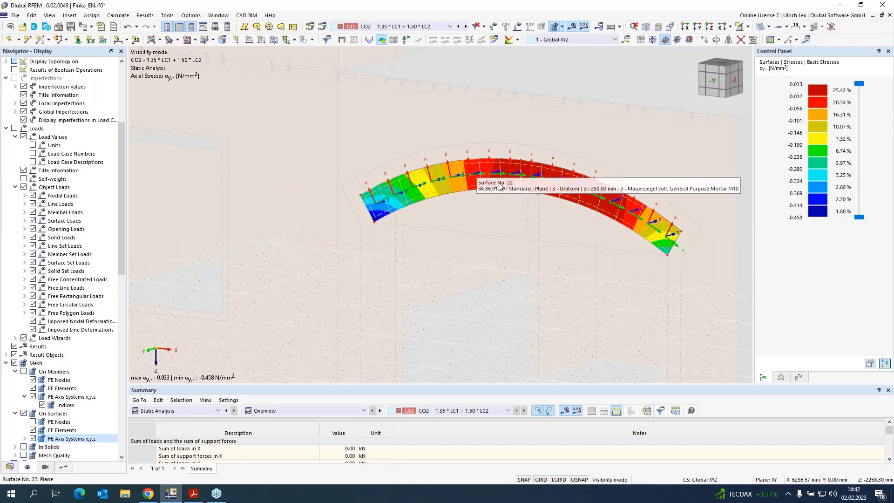
# - Switch to the Bogen.rf6 arch model and view its loaded arch with the LC2 results
pyautogui.scroll(6, 112, 192)
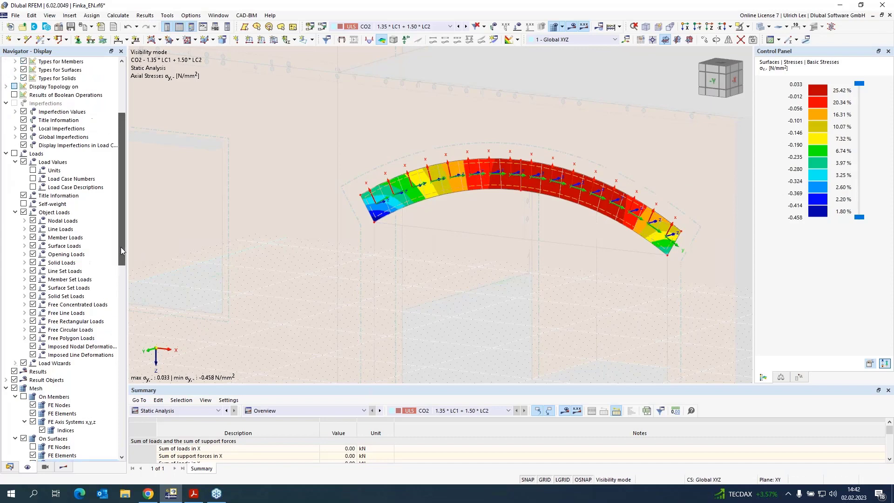
pyautogui.click(9, 468)
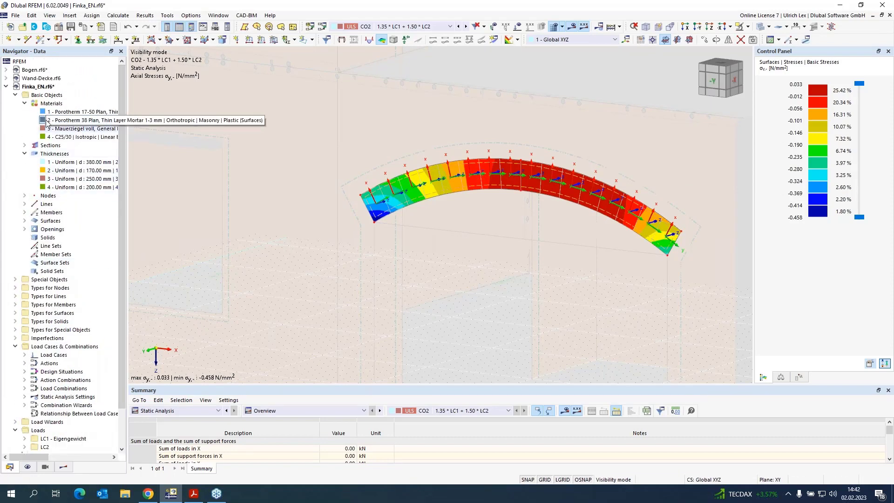
pyautogui.click(24, 71)
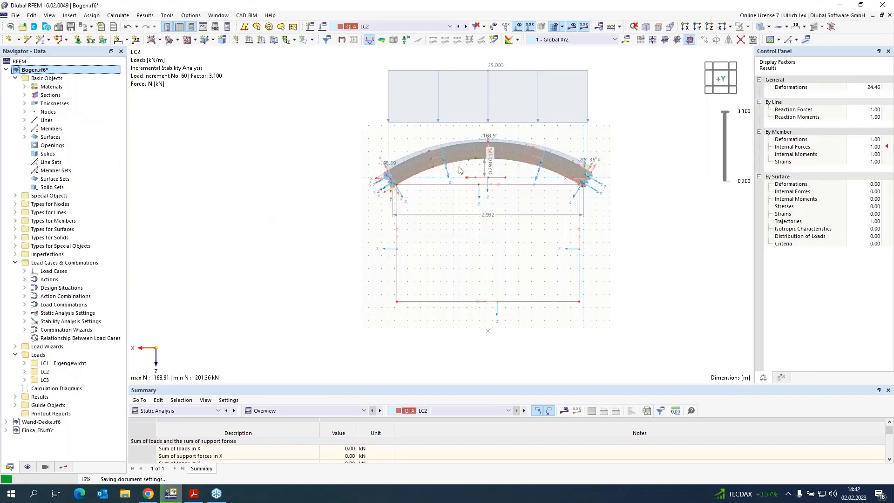
pyautogui.click(474, 191)
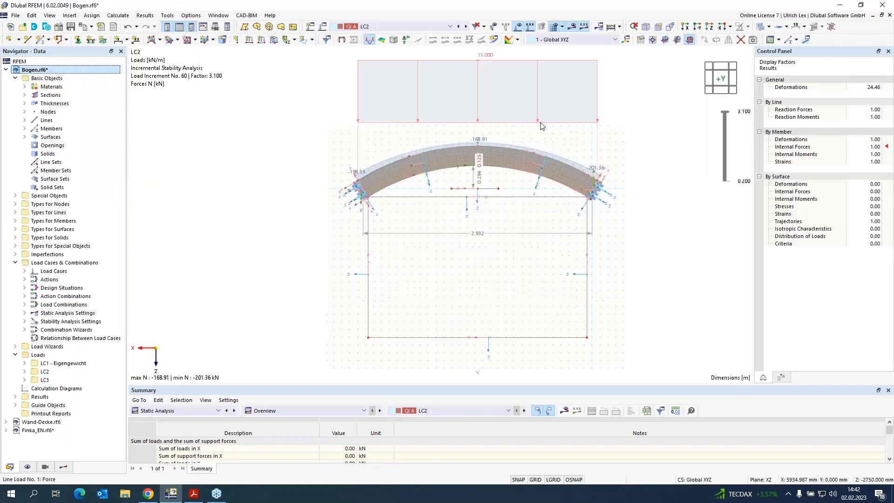
# - Switch to the PDF presentation in Acrobat Reader, read the Arch / Vault slide with the horizontal thrust calculation, and return to RFEM
pyautogui.click(193, 494)
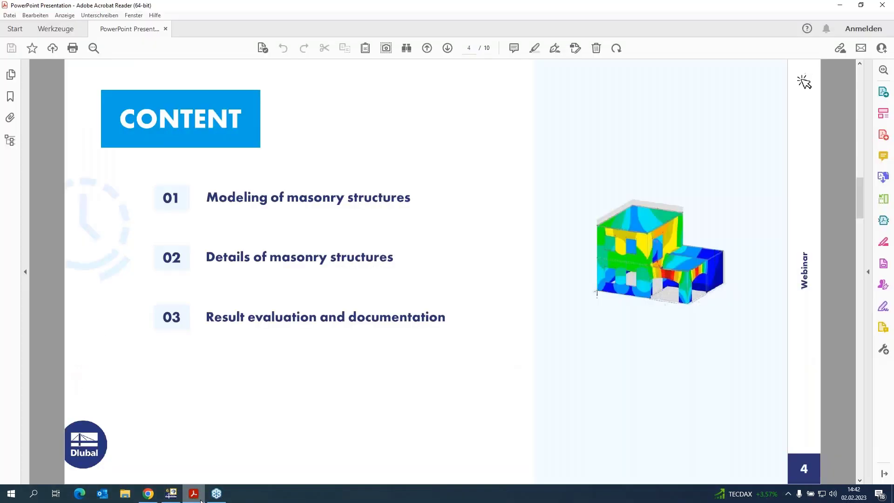
pyautogui.press('pagedown')
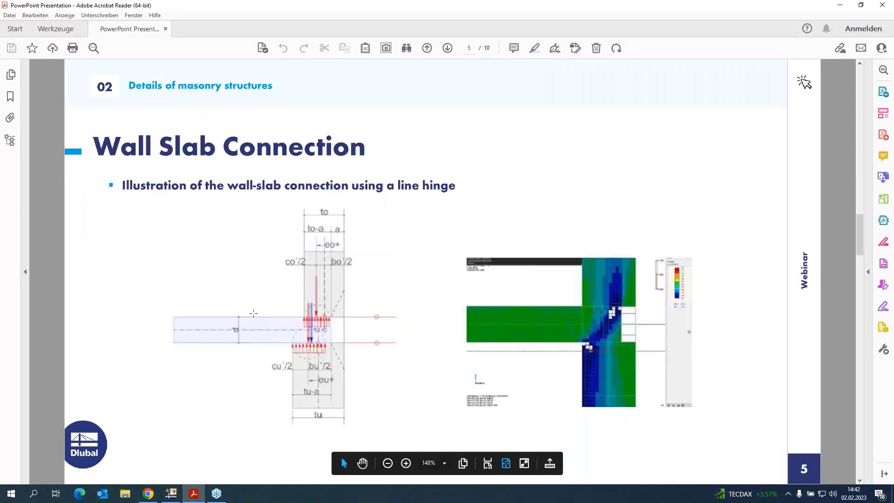
pyautogui.press('pagedown')
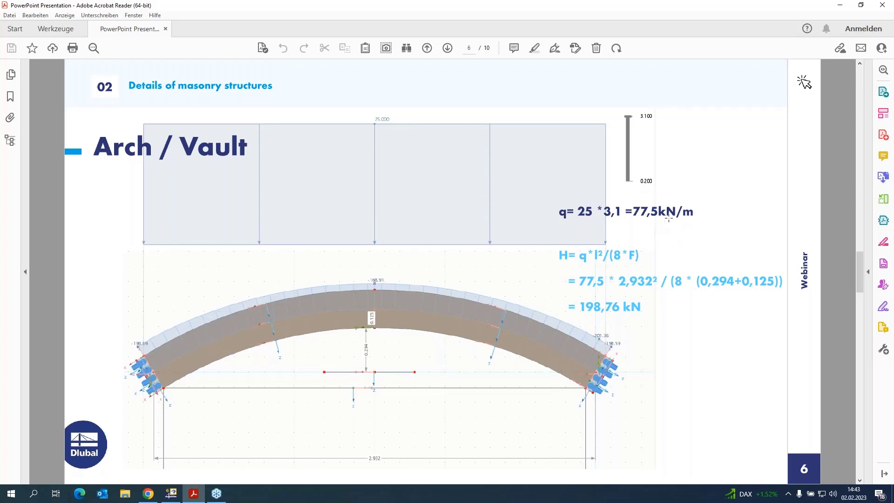
pyautogui.click(840, 5)
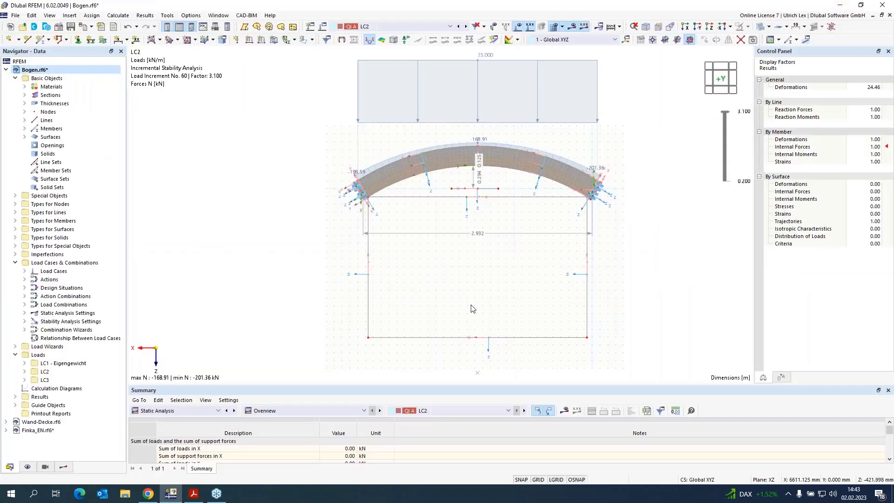
# - Examine the axial forces N along the LC2 arch and the line supports with failure at its springing
pyautogui.scroll(1, 583, 94)
pyautogui.scroll(1, 485, 190)
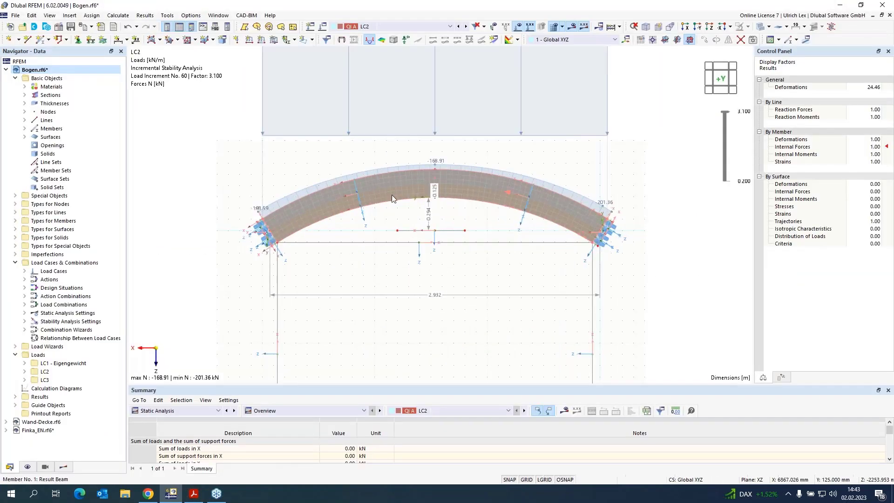
pyautogui.scroll(-1, 311, 301)
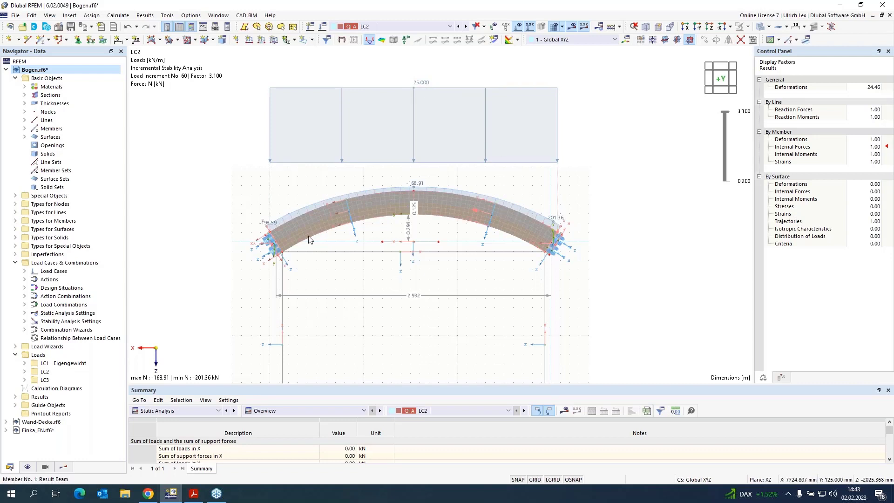
pyautogui.scroll(4, 557, 270)
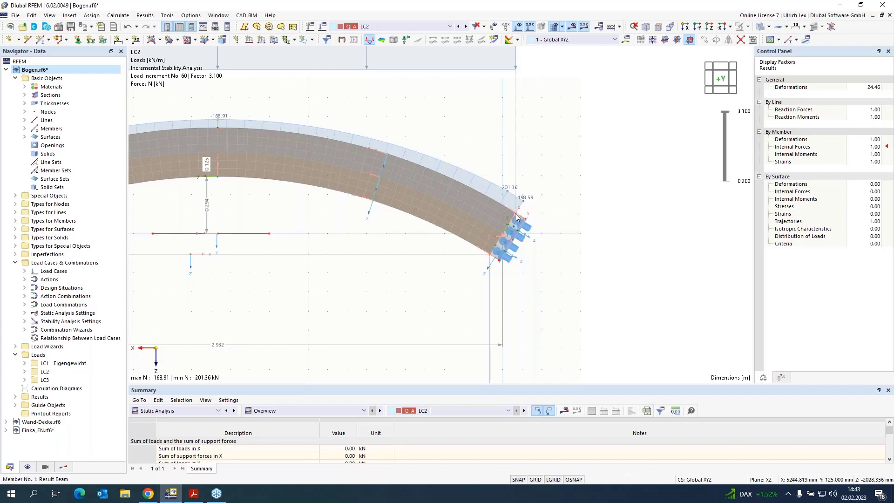
pyautogui.moveTo(521, 228)
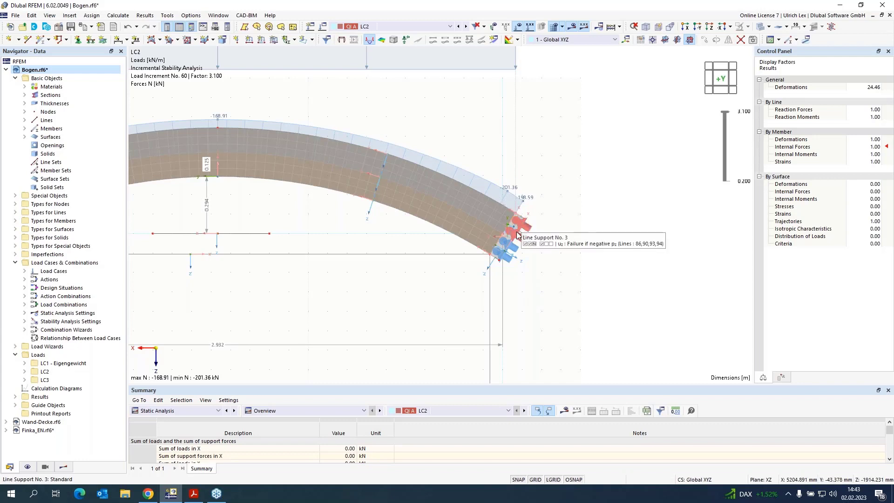
pyautogui.scroll(-3, 600, 232)
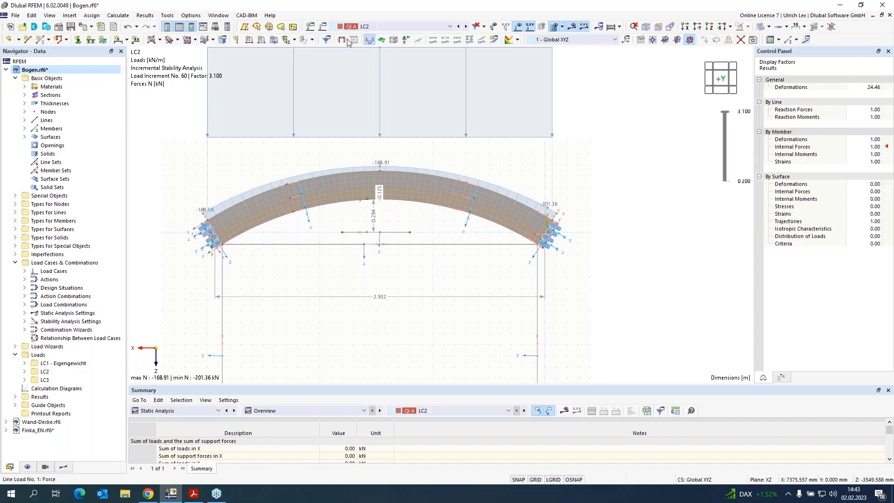
# - Display the arch's global deformations |u| for LC2, and switch the results to load case LC3
pyautogui.click(428, 27)
pyautogui.click(485, 29)
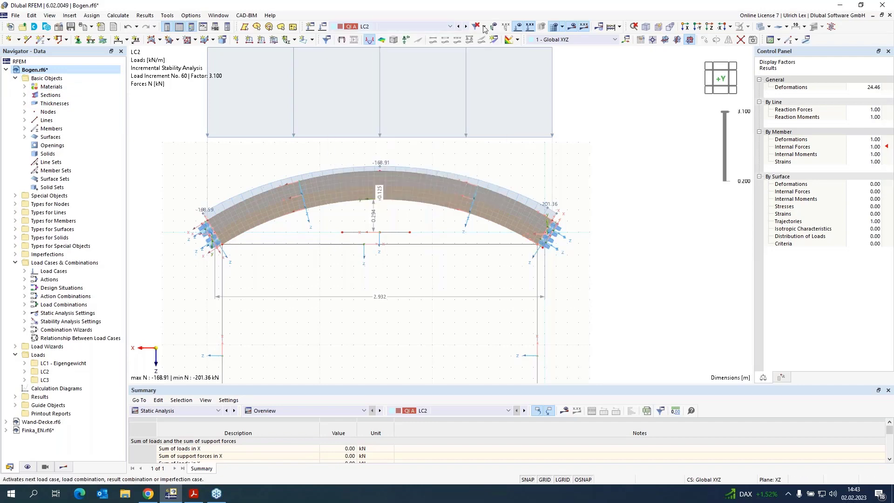
pyautogui.click(573, 27)
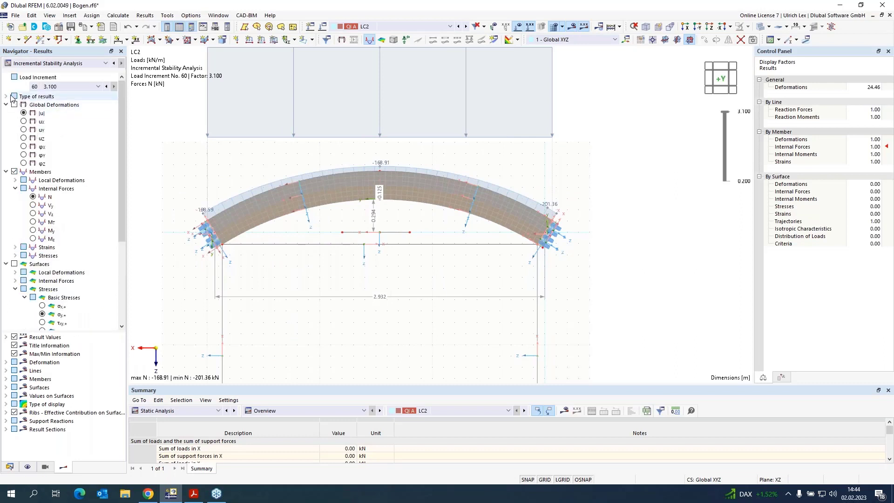
pyautogui.click(14, 105)
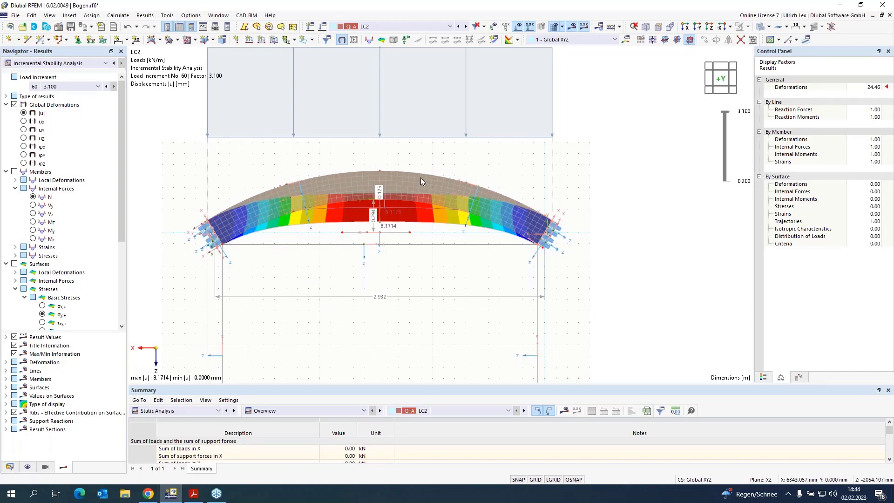
pyautogui.click(448, 26)
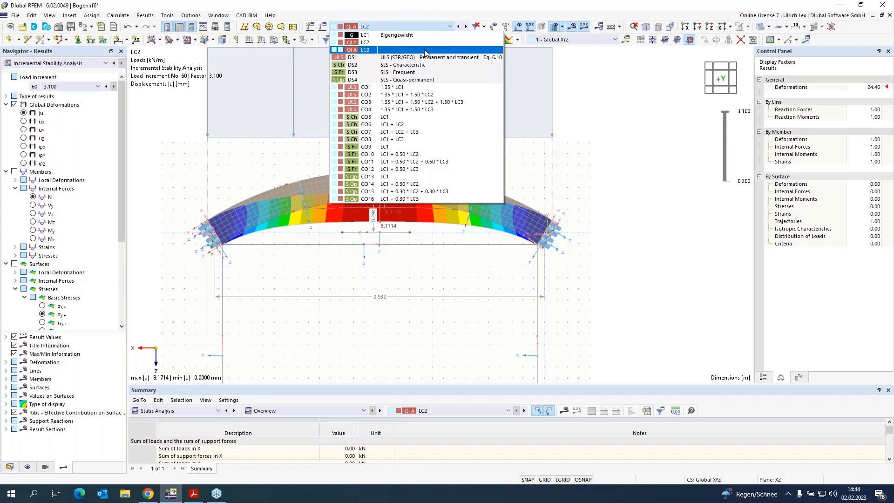
pyautogui.click(424, 51)
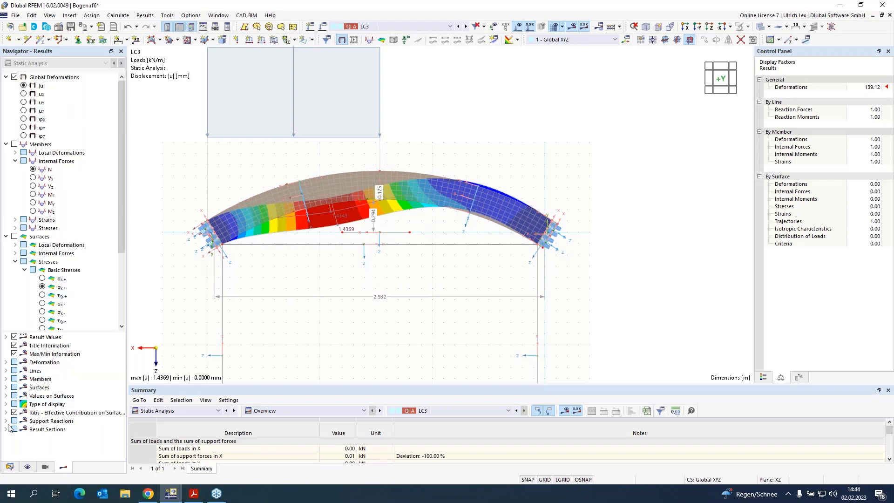
# - Switch to the Finka_EN.rf6 building model, collapse the Bogen.rf6 data tree, and bring the whole building into view
pyautogui.click(9, 467)
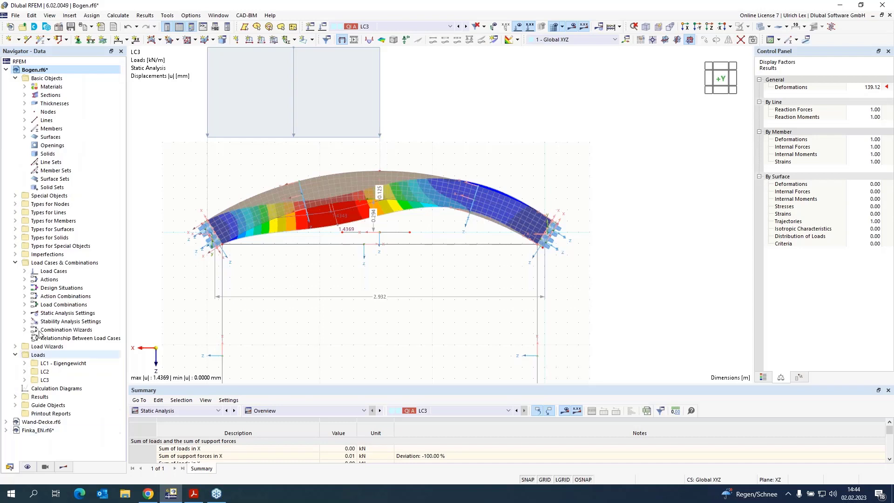
pyautogui.rightClick(34, 74)
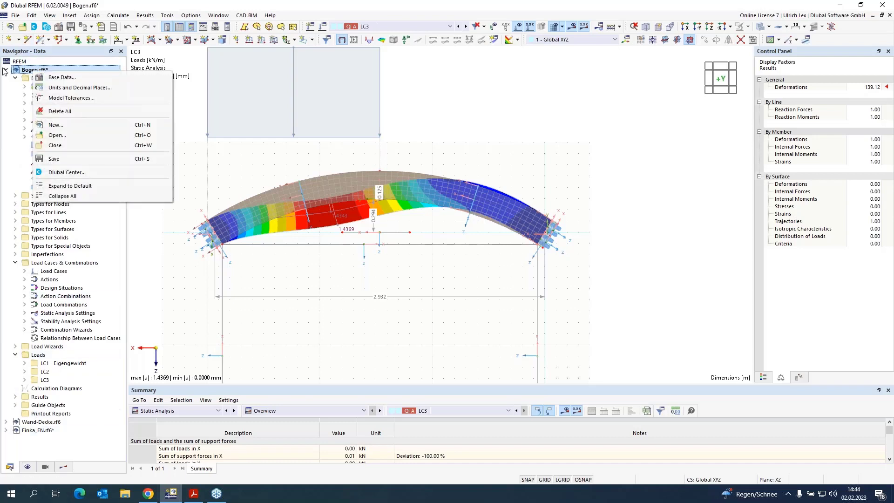
pyautogui.click(4, 70)
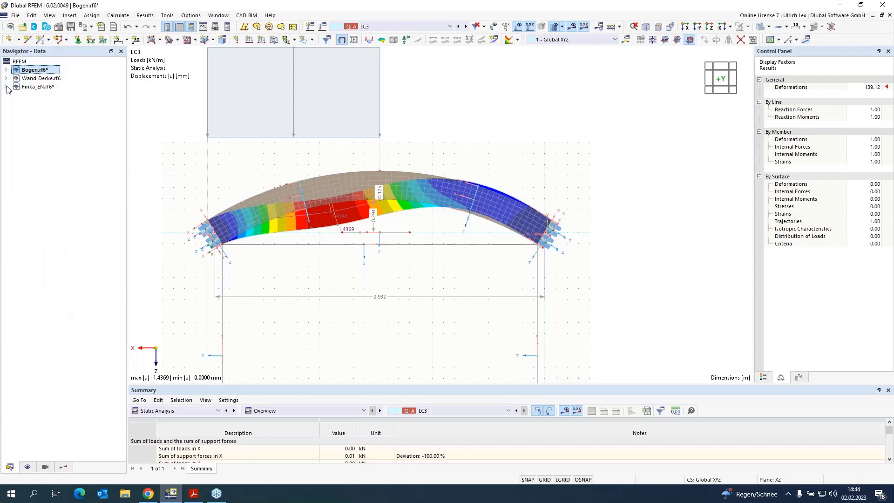
pyautogui.click(6, 86)
pyautogui.click(23, 88)
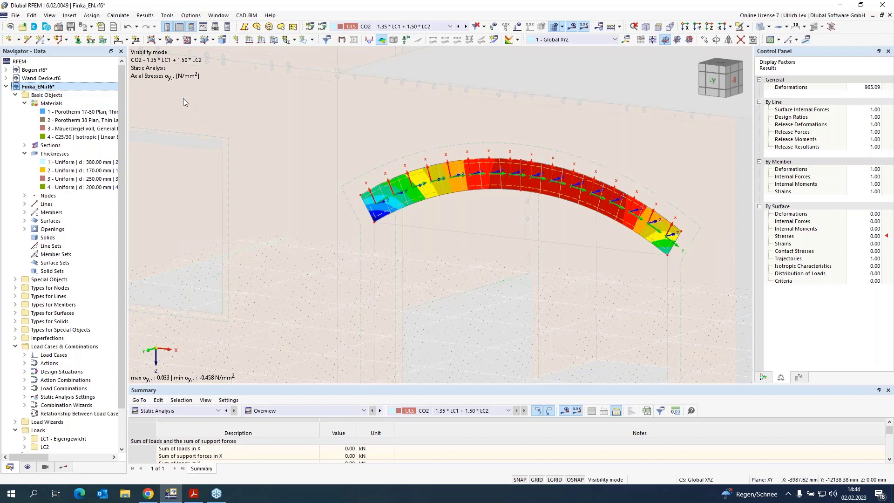
pyautogui.scroll(-1, 259, 205)
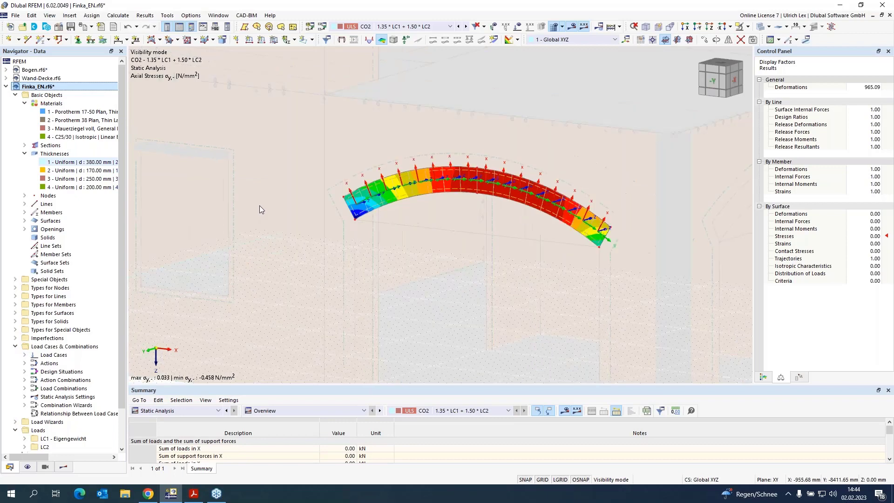
pyautogui.scroll(-2, 359, 145)
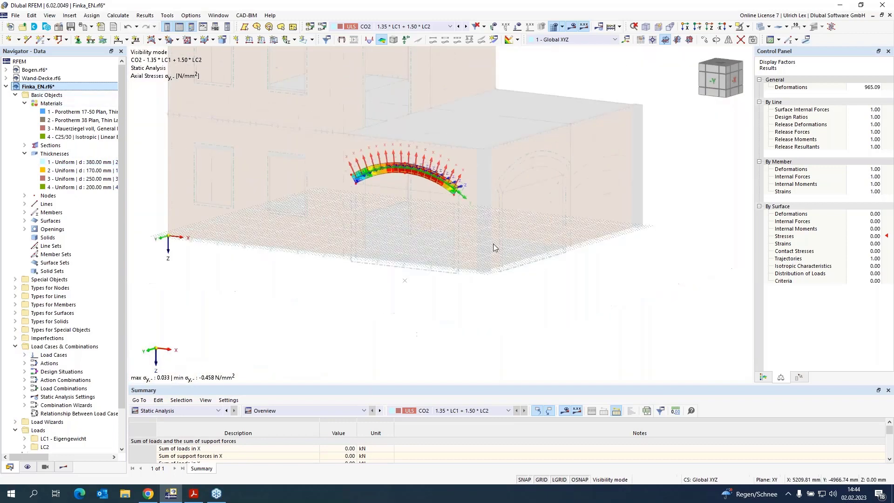
pyautogui.scroll(-2, 494, 244)
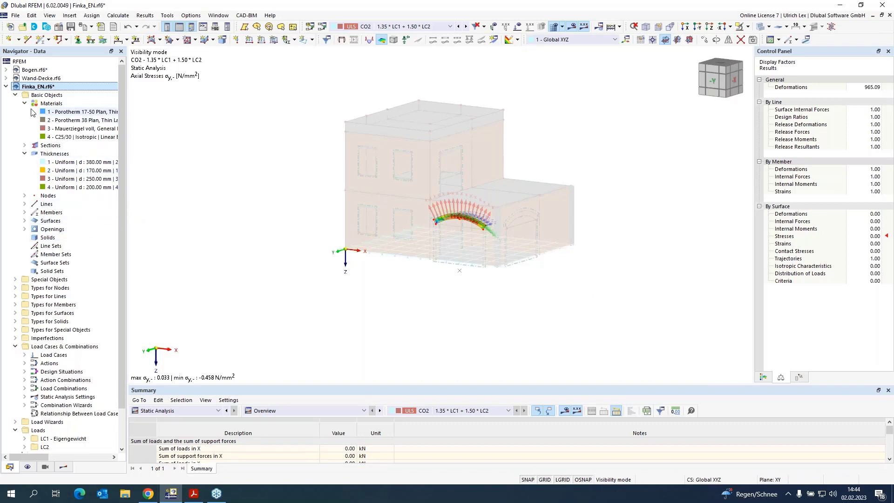
# - Open the Printout Report Manager for the Dokumentation report, review its selected report items, and close it
pyautogui.scroll(-2, 35, 138)
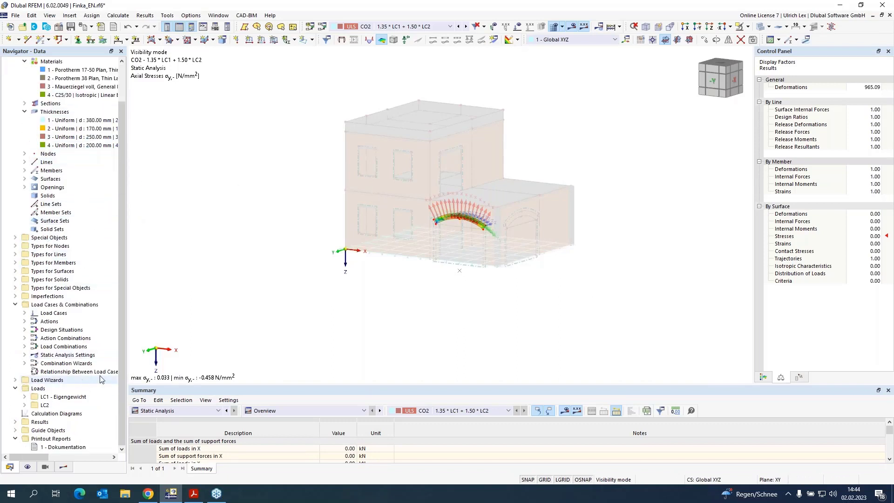
pyautogui.rightClick(70, 449)
pyautogui.click(137, 384)
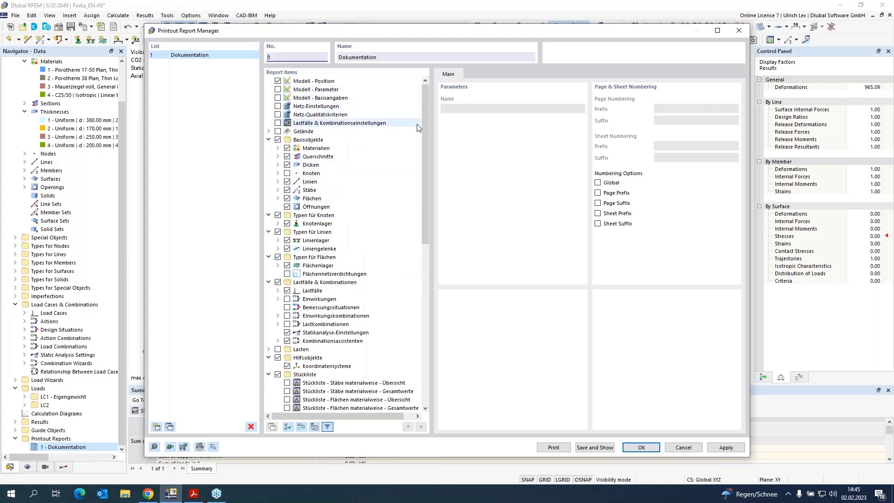
pyautogui.moveTo(426, 133)
pyautogui.mouseDown()
pyautogui.moveTo(445, 231)
pyautogui.moveTo(436, 312)
pyautogui.moveTo(441, 124)
pyautogui.mouseUp()
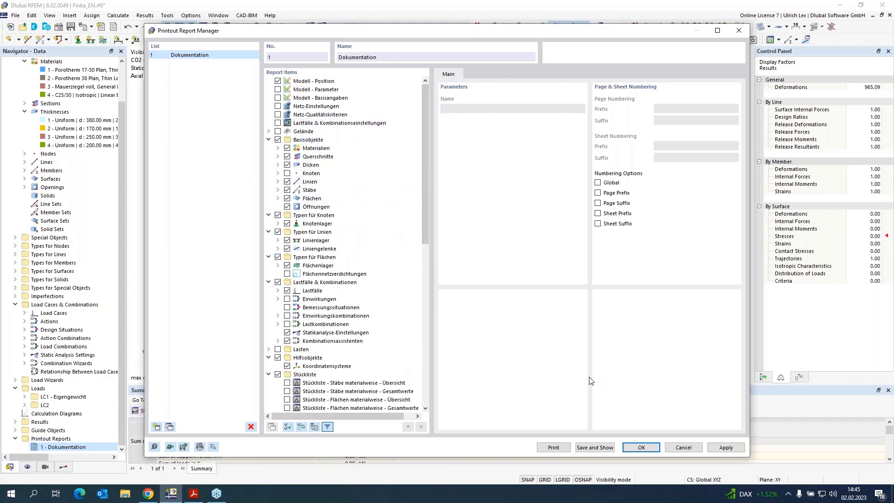
pyautogui.click(638, 448)
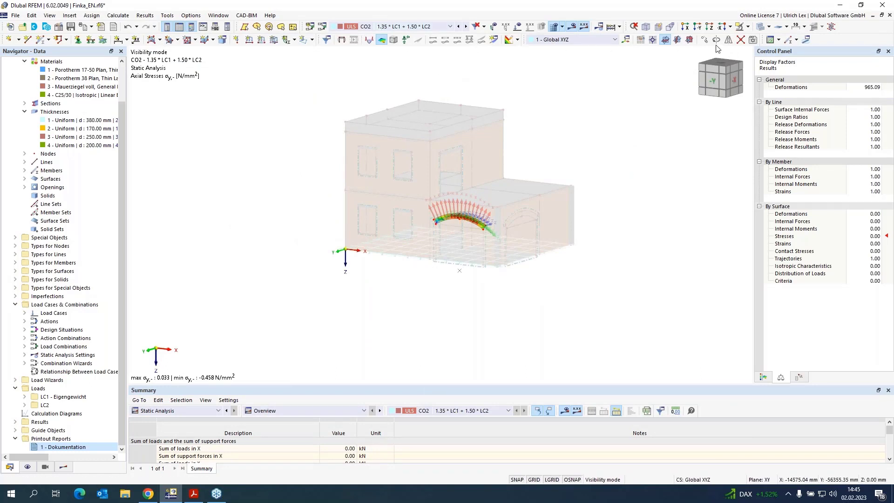
# - Cancel the visibility mode to show the entire building, and switch off the mesh display along with the FE axis systems on members
pyautogui.click(747, 26)
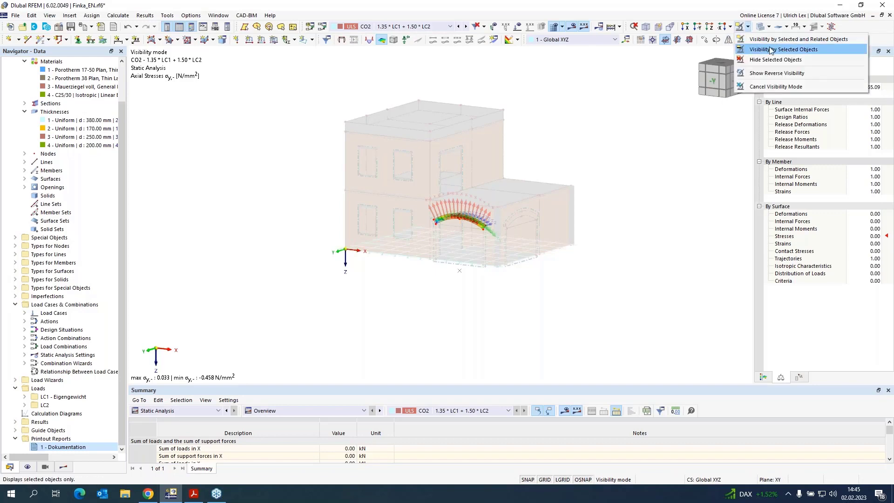
pyautogui.click(772, 90)
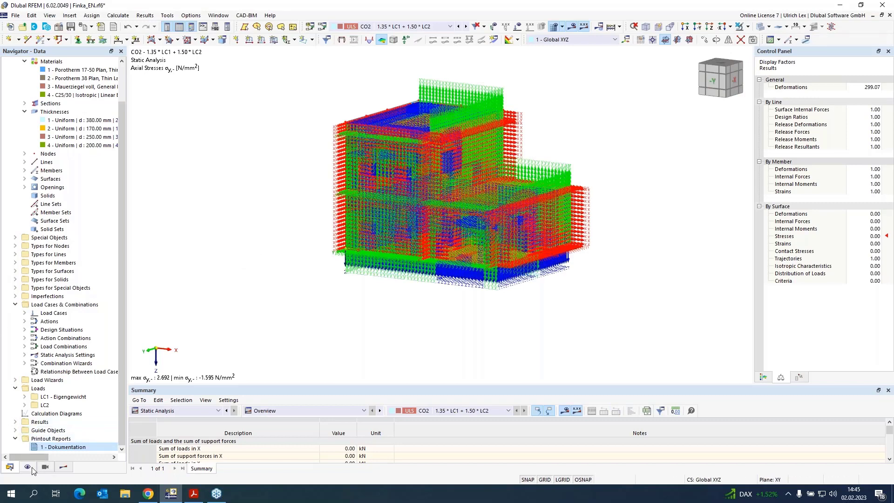
pyautogui.click(30, 466)
pyautogui.scroll(-6, 18, 237)
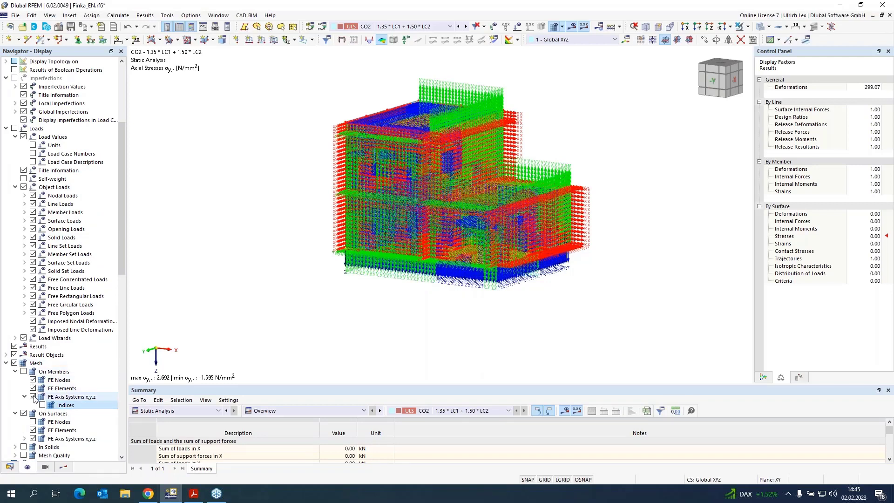
pyautogui.click(39, 398)
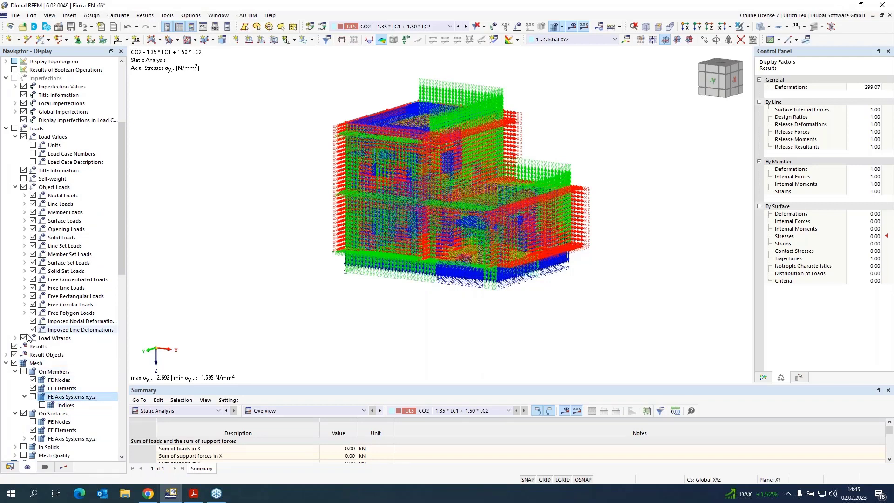
pyautogui.click(14, 364)
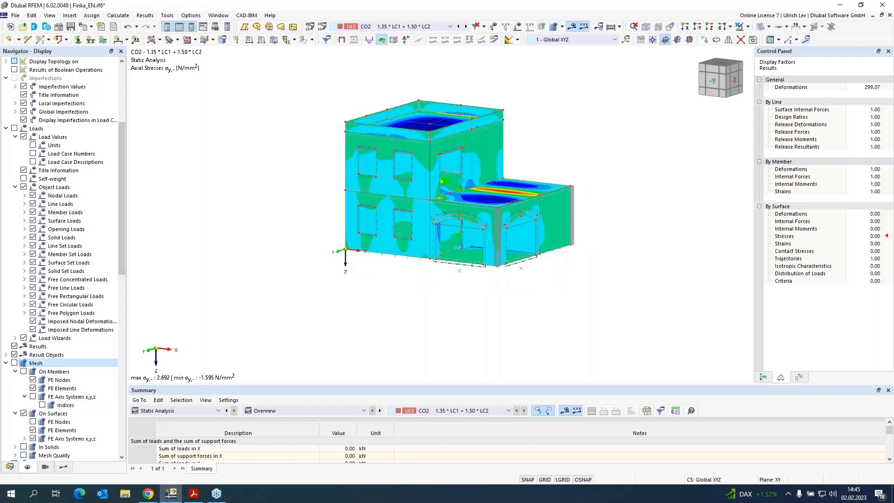
pyautogui.scroll(2, 266, 162)
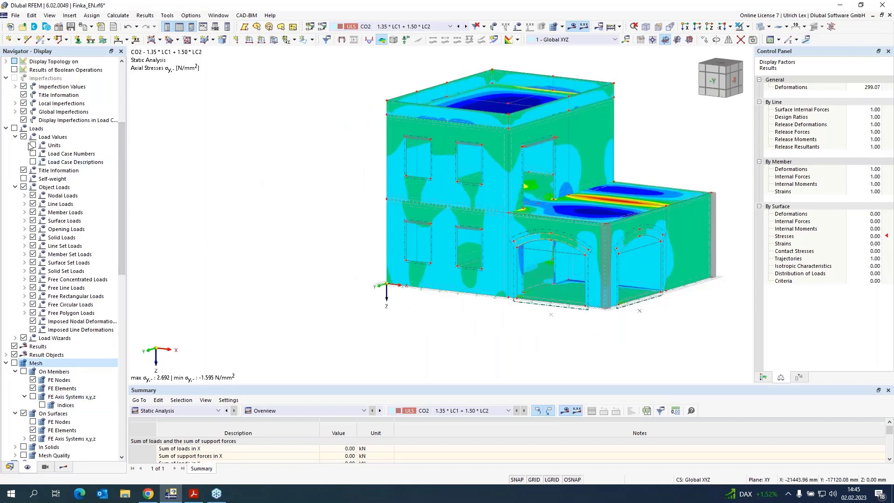
# - Isolate the objects using material 2, Porotherm 38 Plan, with their related objects, and view their σy,- axial stresses for CO2
pyautogui.click(10, 467)
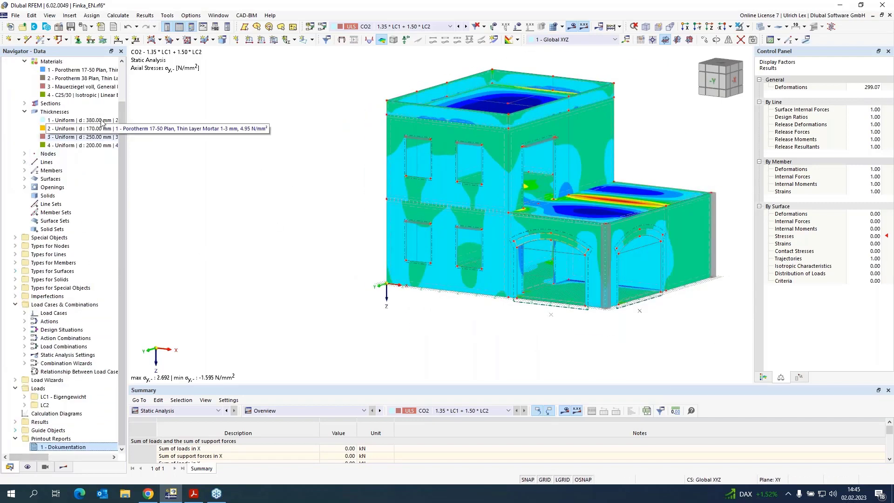
pyautogui.click(80, 70)
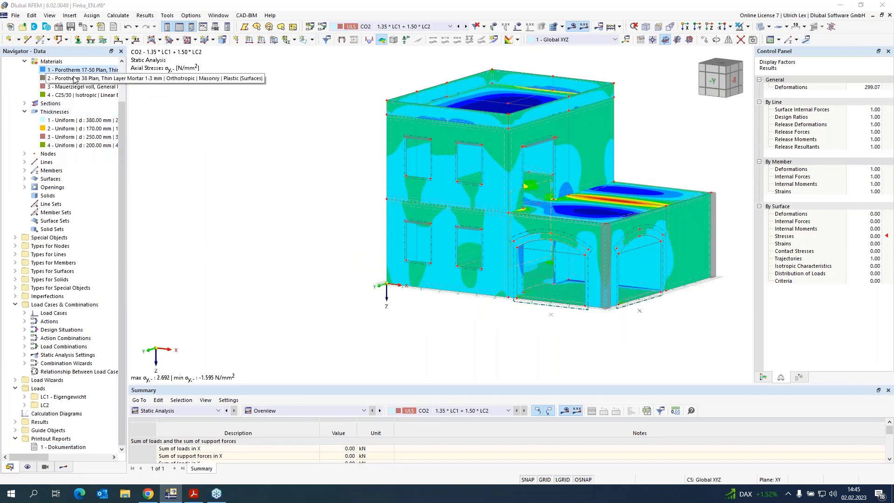
pyautogui.click(65, 78)
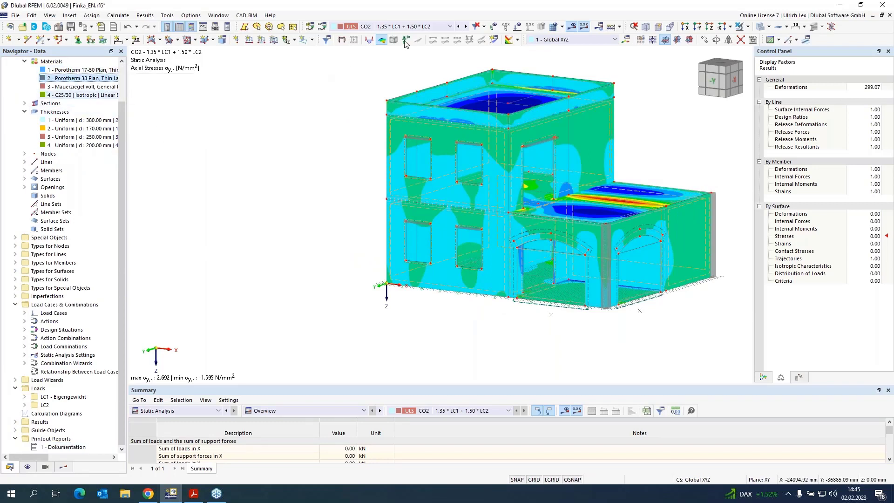
pyautogui.click(748, 26)
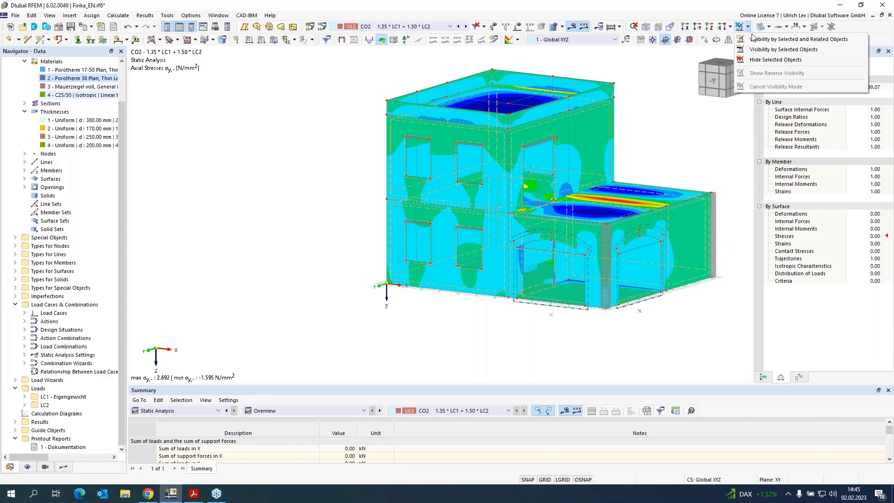
pyautogui.click(752, 38)
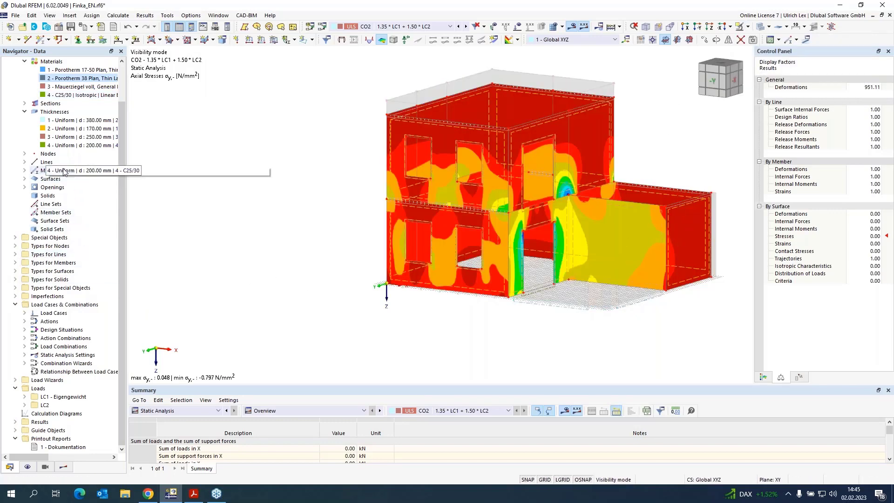
pyautogui.scroll(2, 60, 177)
pyautogui.click(64, 468)
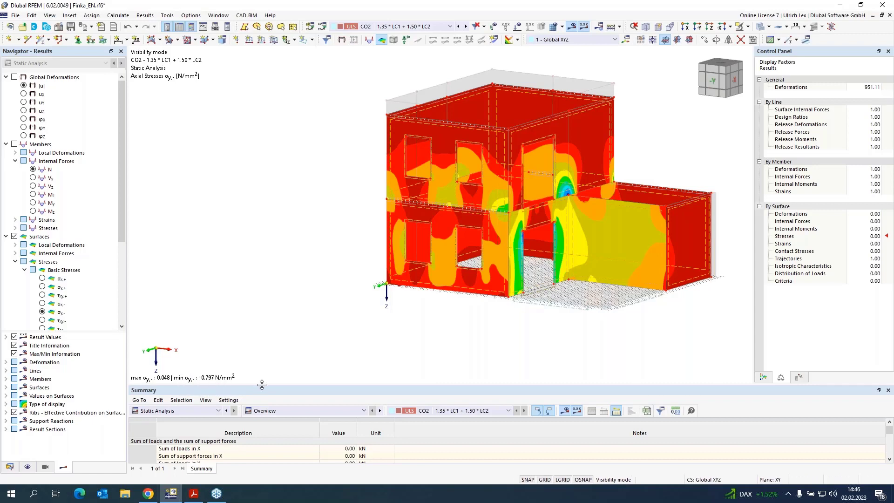
pyautogui.scroll(1, 521, 215)
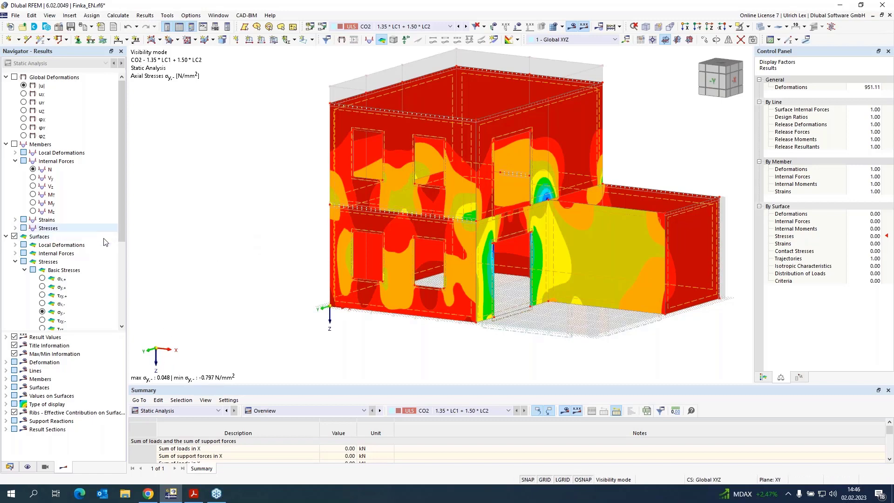
# - Review the orthotropic masonry parameters of the Porotherm 38 Plan material, including its compressive and tensile strengths, and leave without changes
pyautogui.click(11, 462)
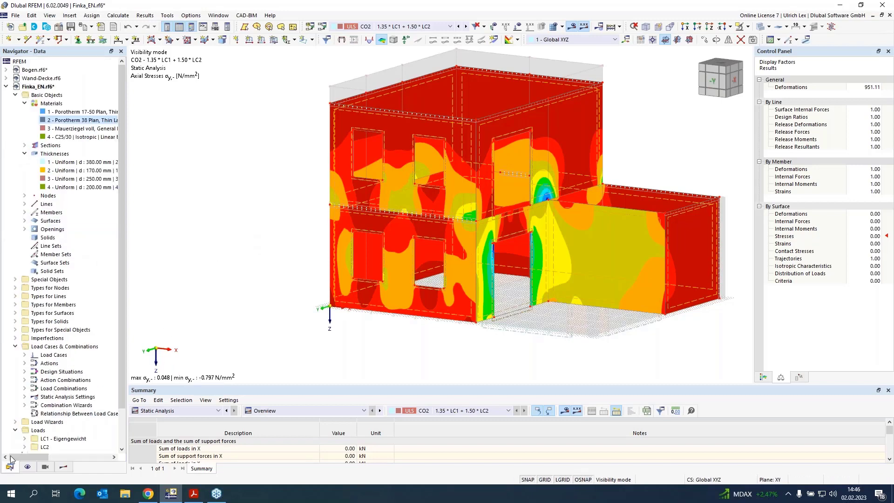
pyautogui.doubleClick(70, 121)
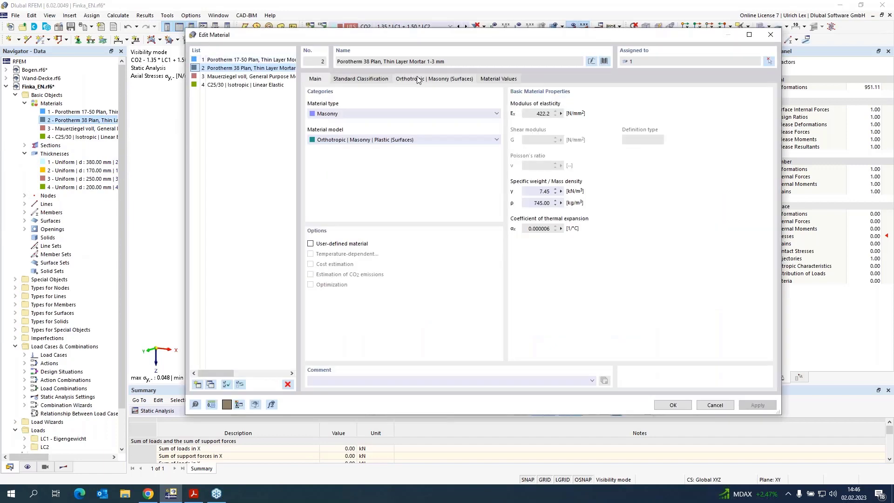
pyautogui.click(418, 79)
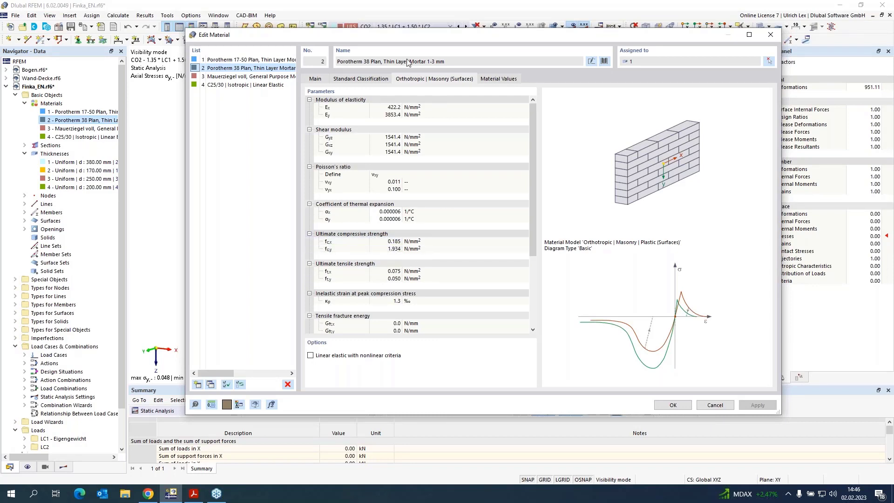
pyautogui.moveTo(442, 38); pyautogui.dragTo(515, 19)
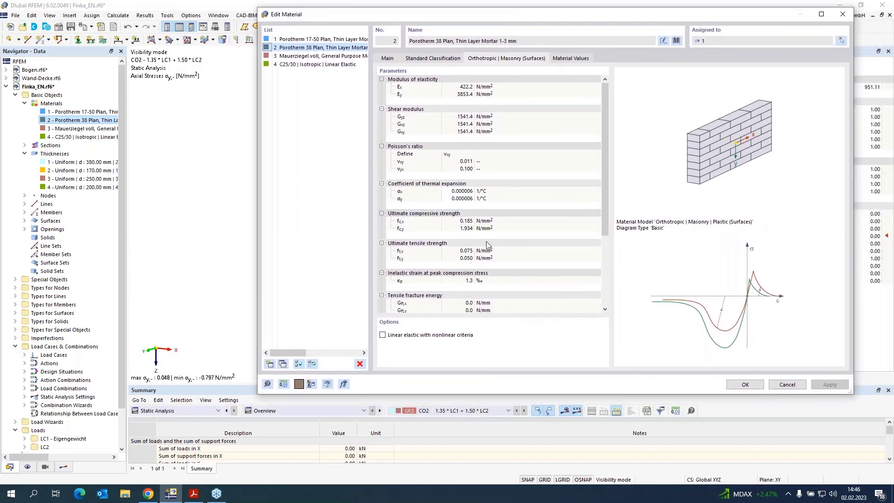
pyautogui.click(788, 384)
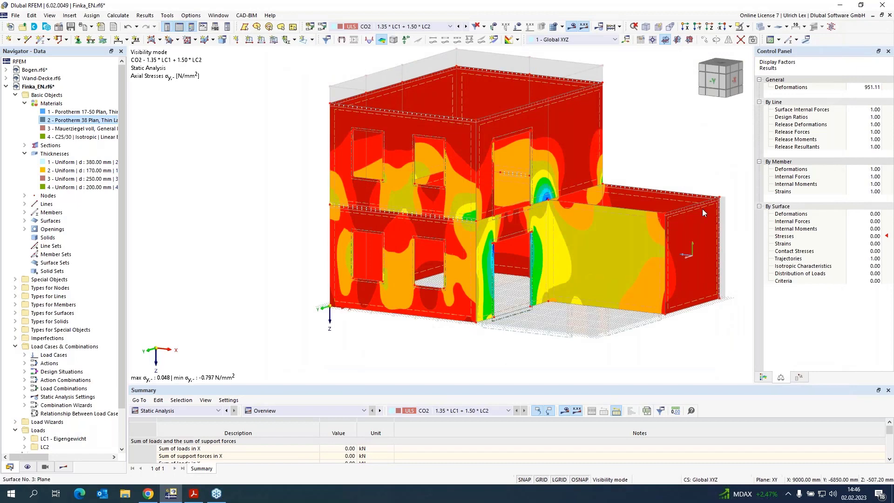
# - Send the current axial stress graphic to the Dokumentation printout report as a full-page screen view, and open the report
pyautogui.click(92, 27)
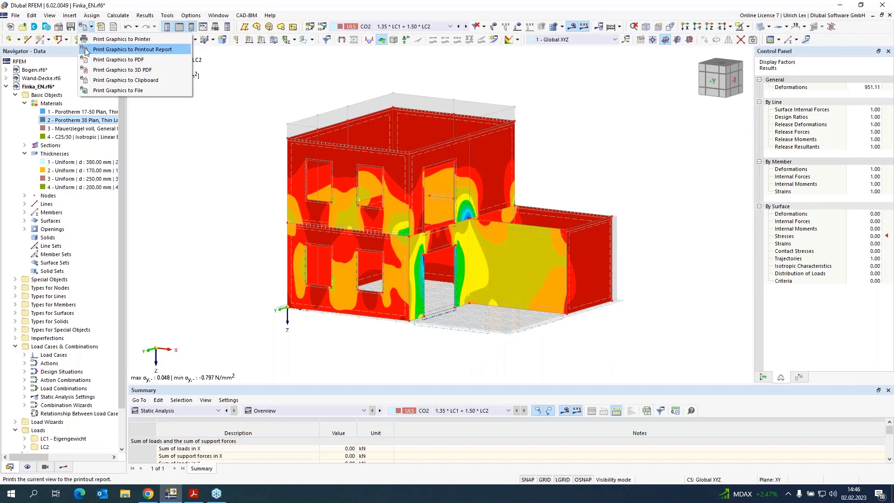
pyautogui.click(164, 51)
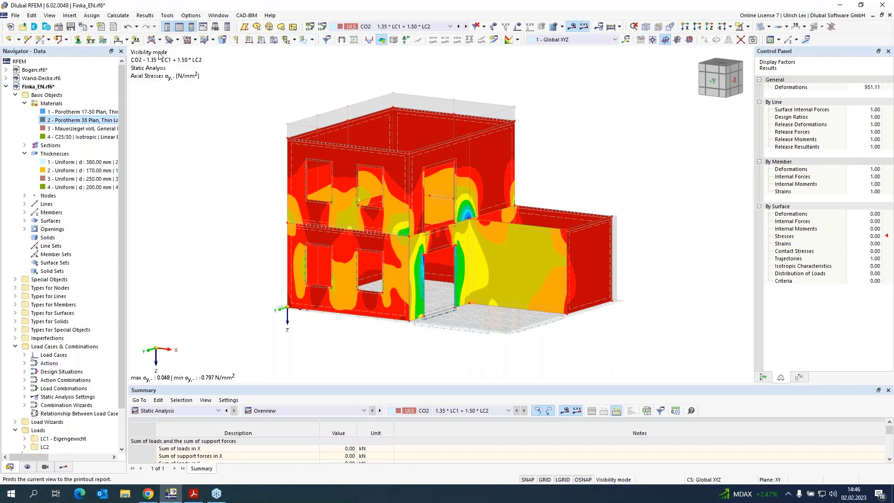
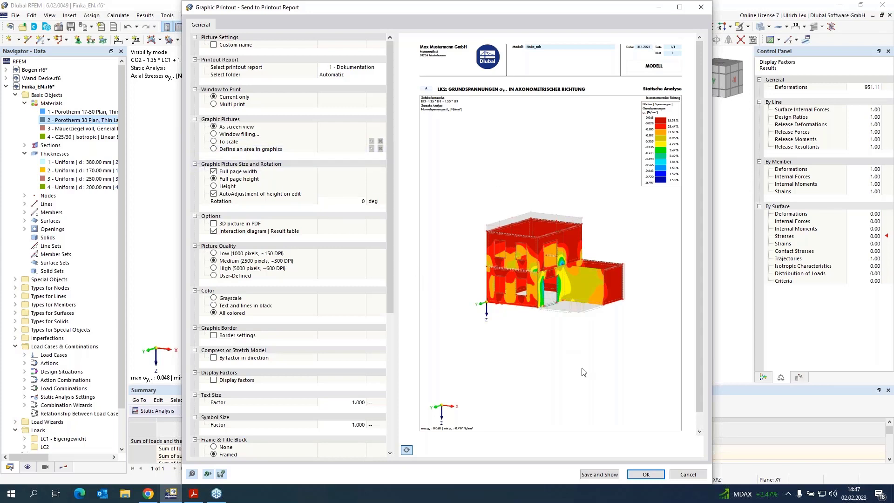
pyautogui.click(599, 475)
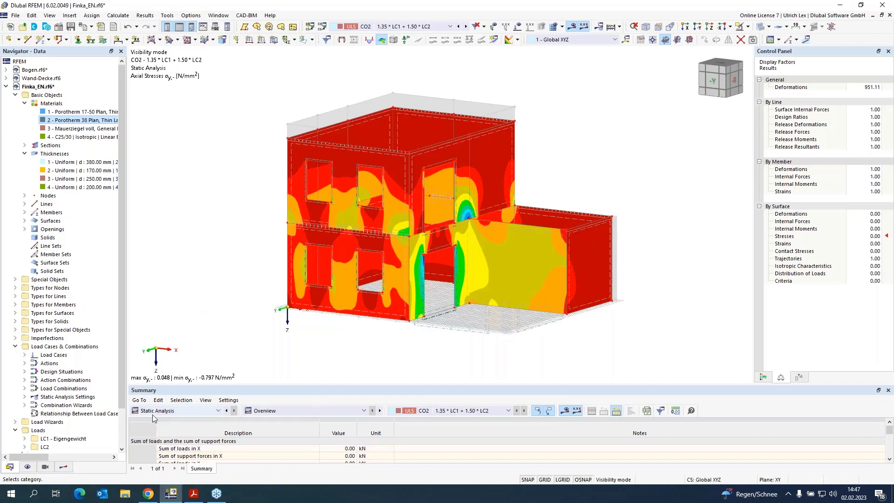
pyautogui.scroll(-2, 52, 409)
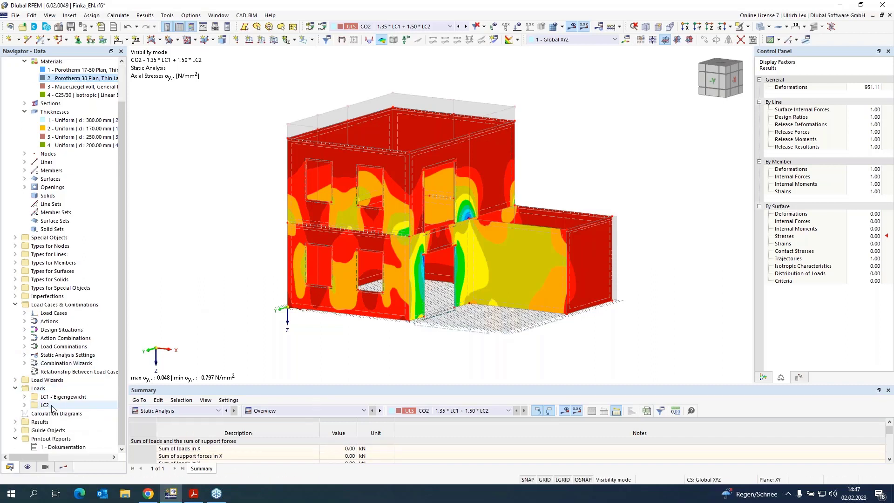
pyautogui.click(65, 447)
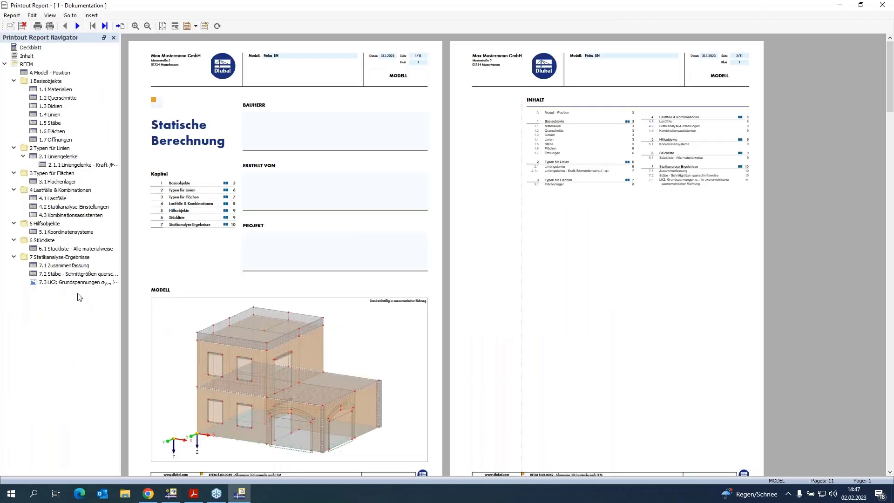
# - Check the LK2 axial stress graphic in the printout report and close the report
pyautogui.click(80, 282)
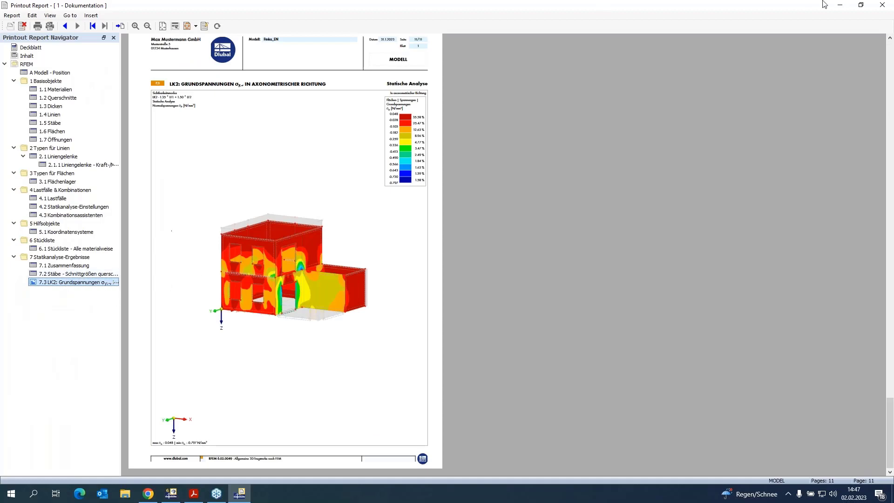
pyautogui.click(882, 5)
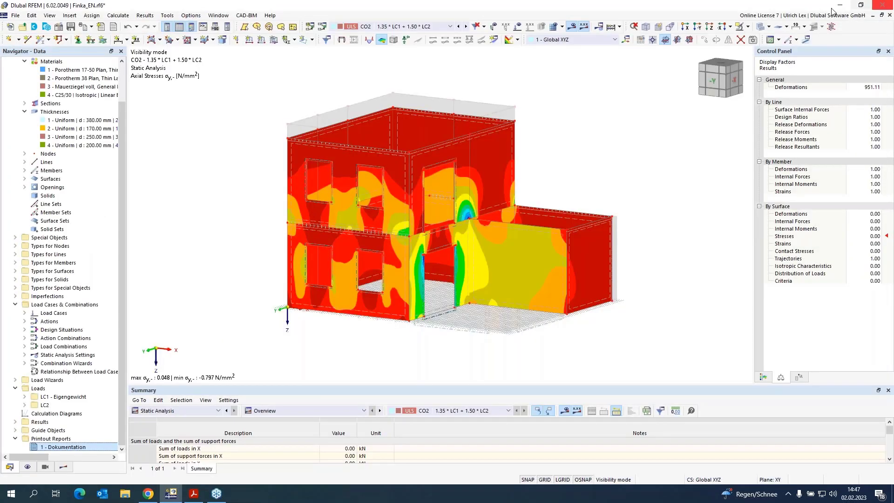
# - Move the work plane origin to the upper corner node of the building at Z -6000 mm
pyautogui.click(75, 146)
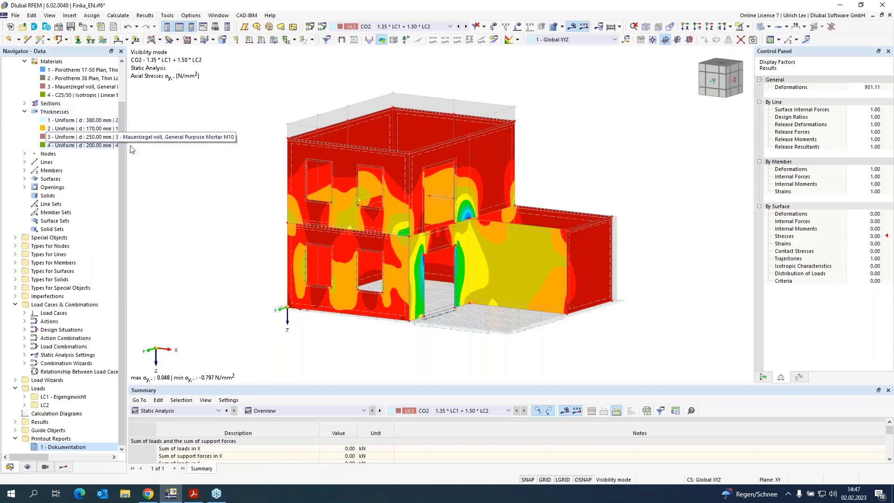
pyautogui.click(653, 40)
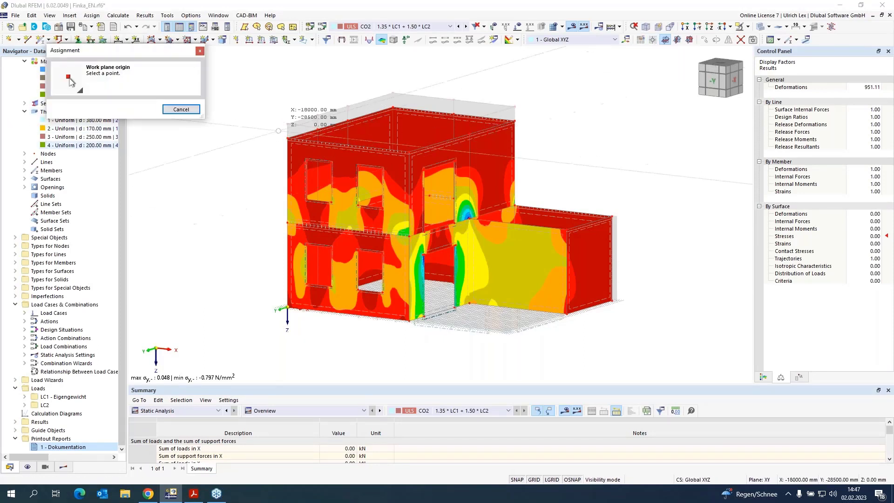
pyautogui.click(288, 138)
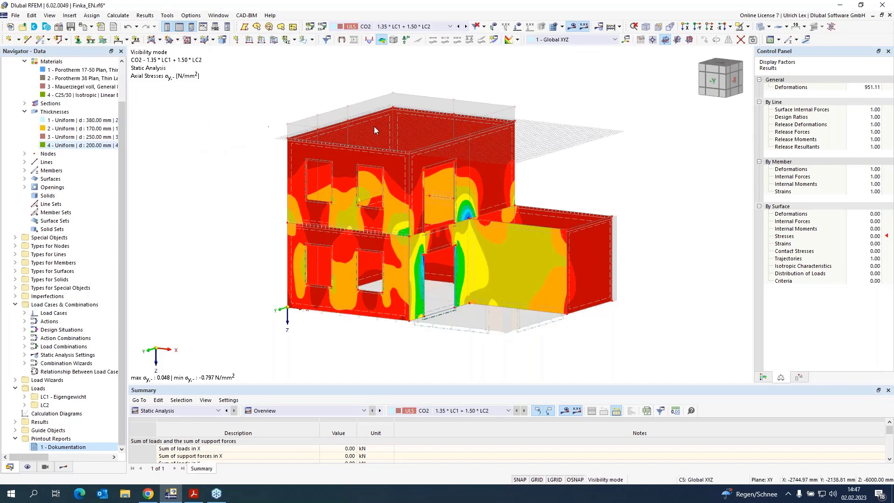
# - Create a two-point result section projected in global Z, from (1300, 0, -3900) to (2900, -7400, -6000) mm across the building
pyautogui.click(494, 40)
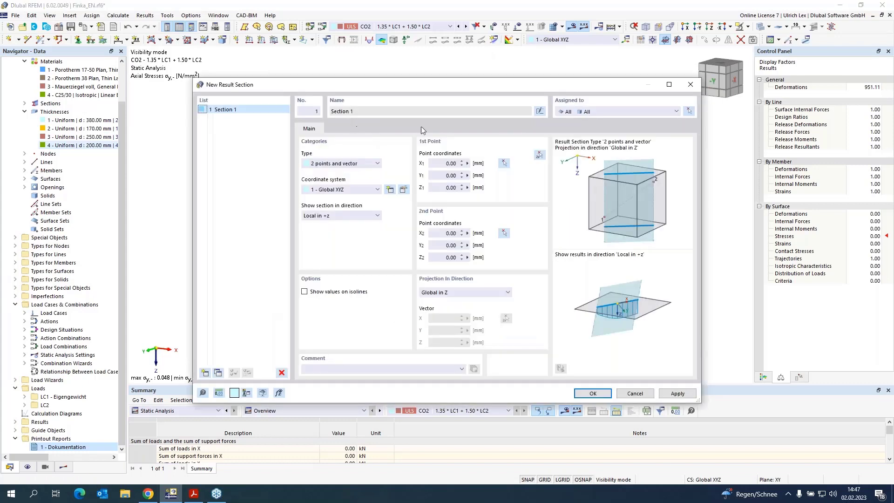
pyautogui.click(539, 155)
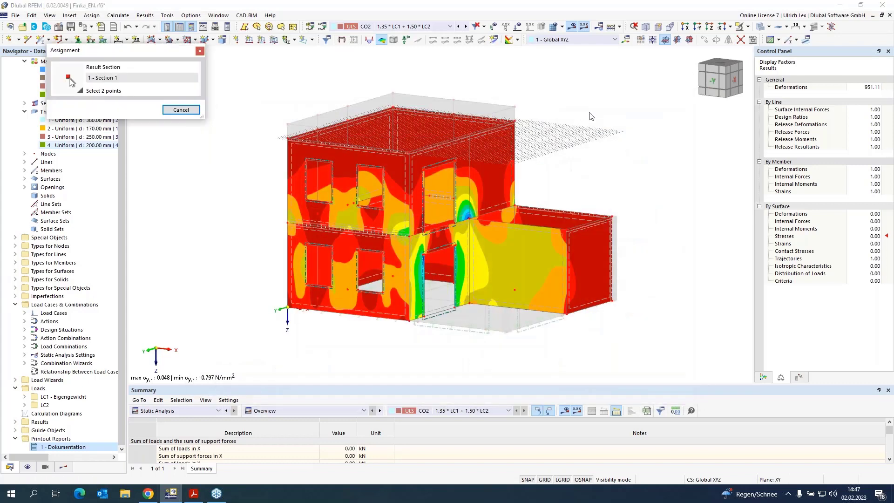
pyautogui.keyDown('ctrl'); pyautogui.moveTo(588, 100); pyautogui.dragTo(491, 177, button='middle'); pyautogui.keyUp('ctrl')
pyautogui.scroll(8, 491, 177)
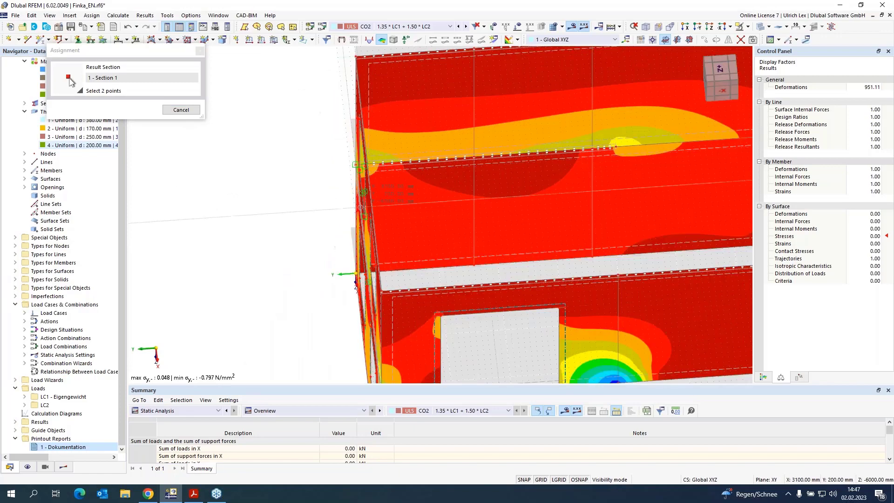
pyautogui.scroll(-4, 362, 193)
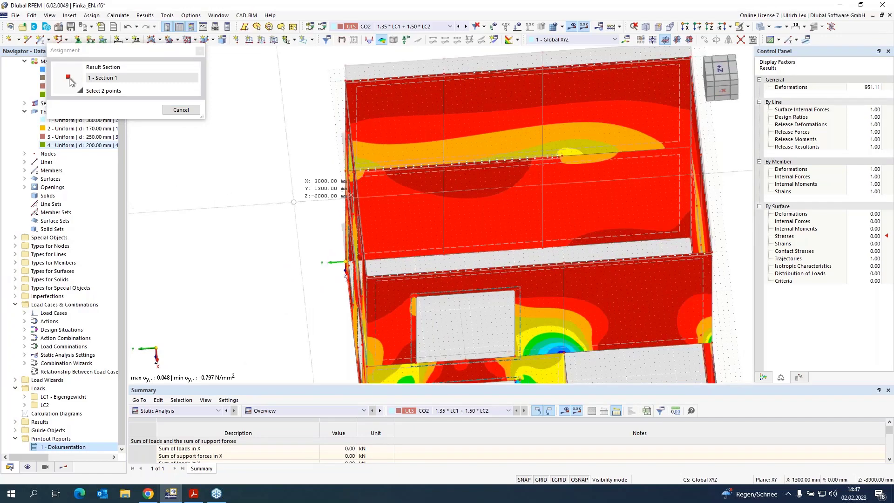
pyautogui.scroll(4, 576, 179)
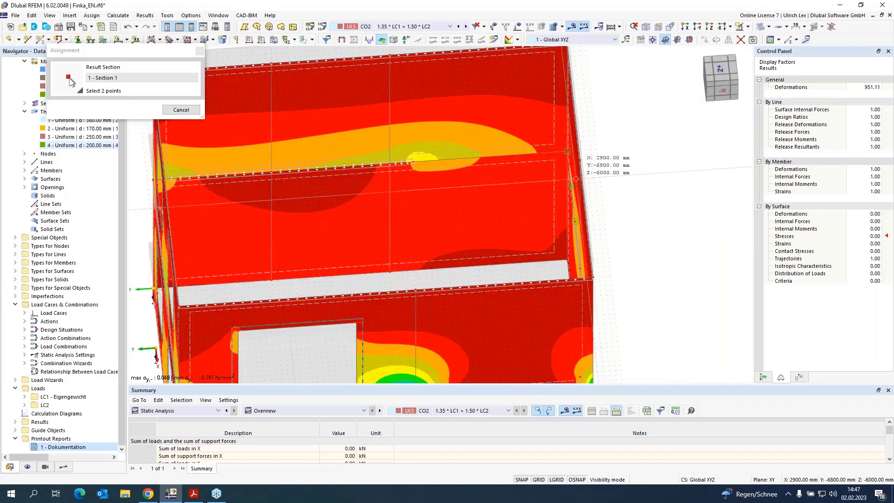
pyautogui.click(606, 177)
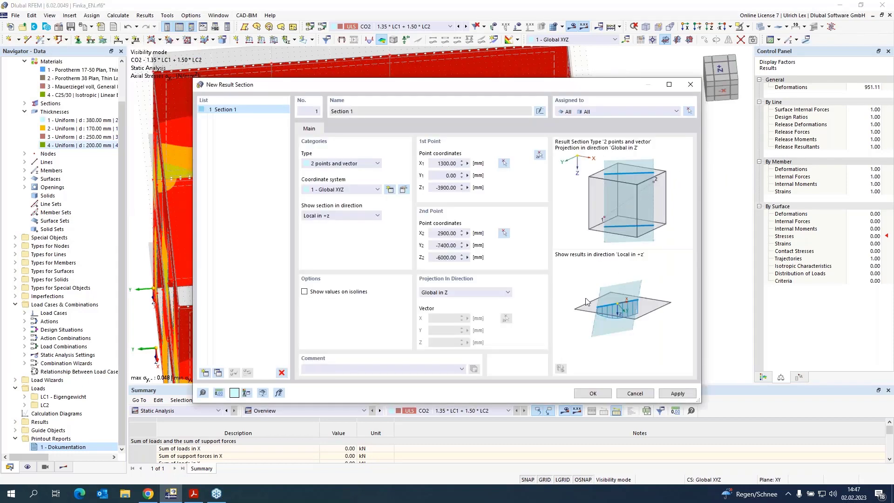
pyautogui.click(601, 395)
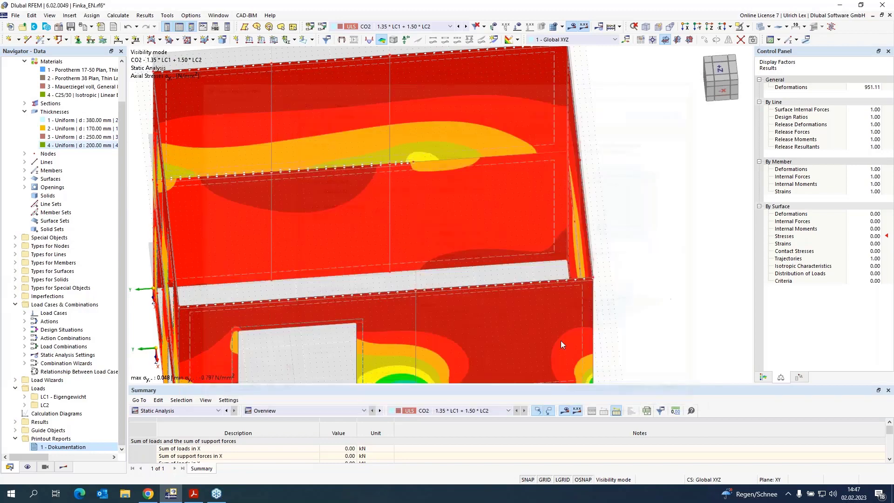
# - Examine the axial stress distribution along the result section where the outer wall meets the hinged floor slab
pyautogui.scroll(-6, 561, 345)
pyautogui.moveTo(409, 286); pyautogui.dragTo(492, 234, button='middle')
pyautogui.scroll(3, 438, 250)
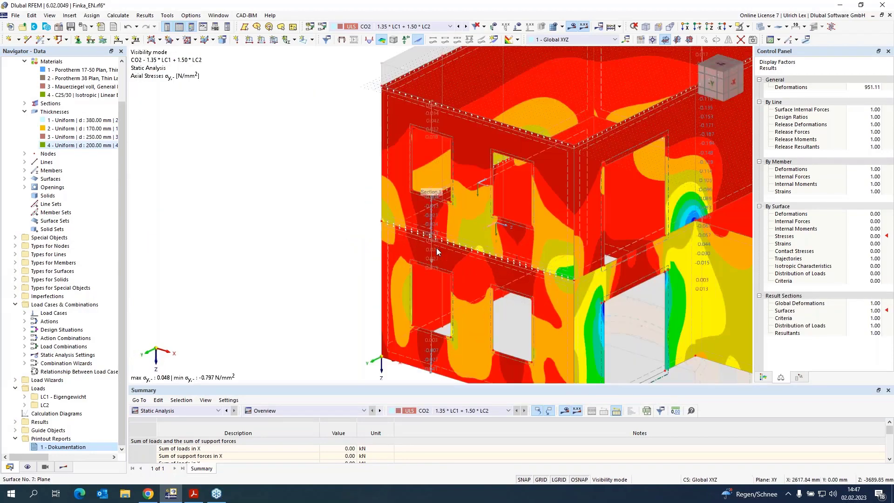
pyautogui.scroll(5, 437, 248)
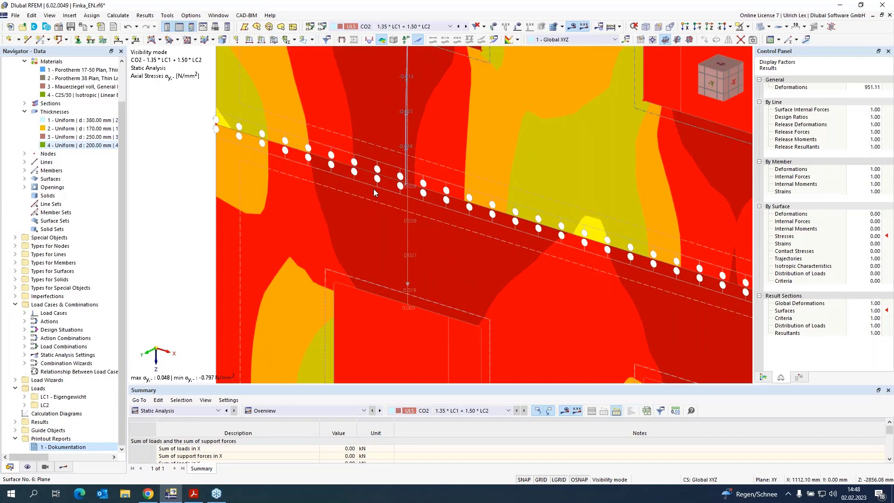
pyautogui.scroll(3, 413, 183)
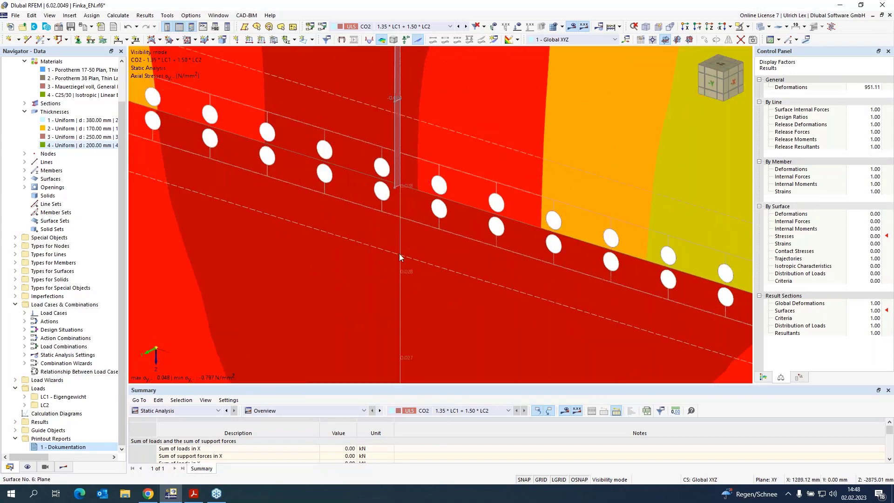
pyautogui.scroll(-1, 399, 256)
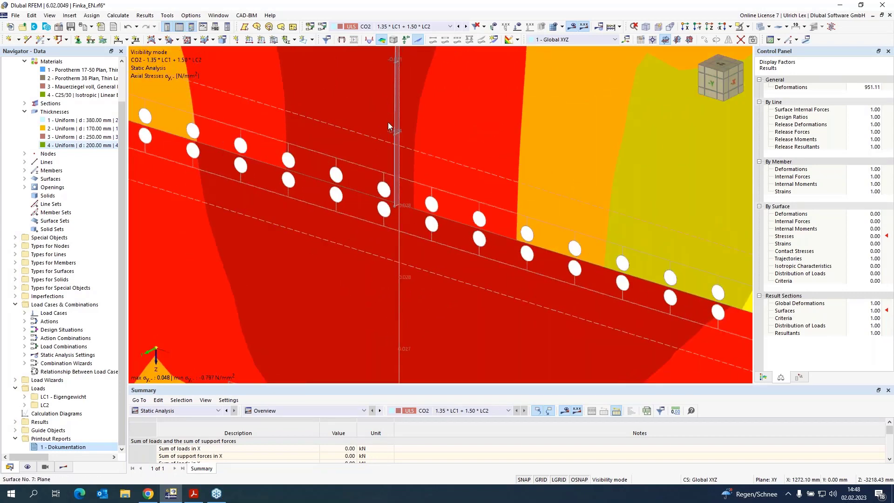
pyautogui.scroll(-2, 421, 80)
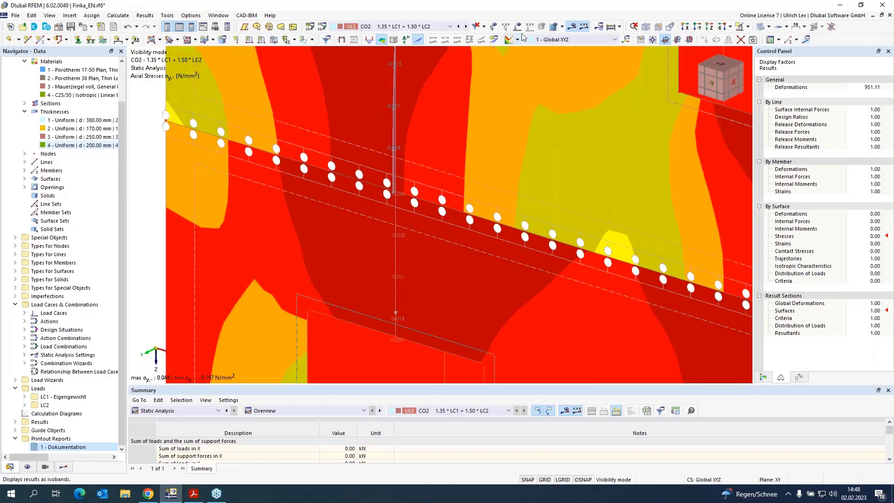
# - Turn off the coloured isoband results on the surfaces and examine the stress diagram of the result section at the slab joint
pyautogui.click(517, 40)
pyautogui.click(523, 93)
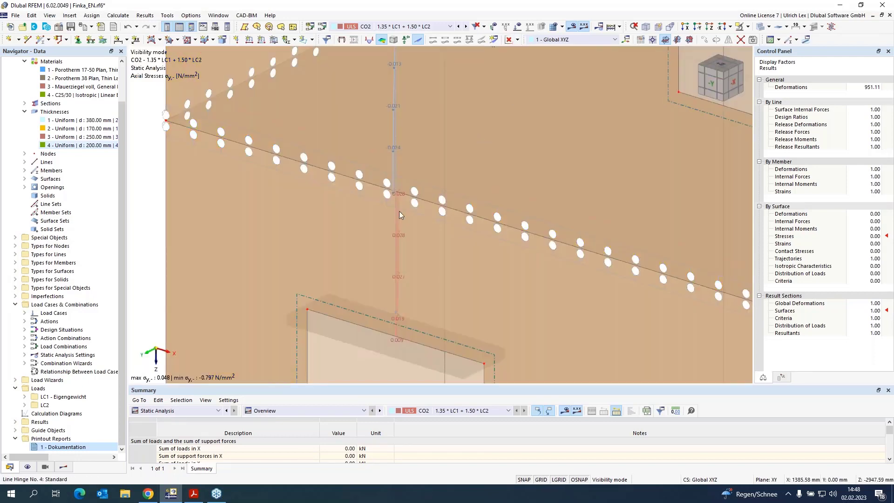
pyautogui.scroll(3, 399, 211)
pyautogui.press('Escape')
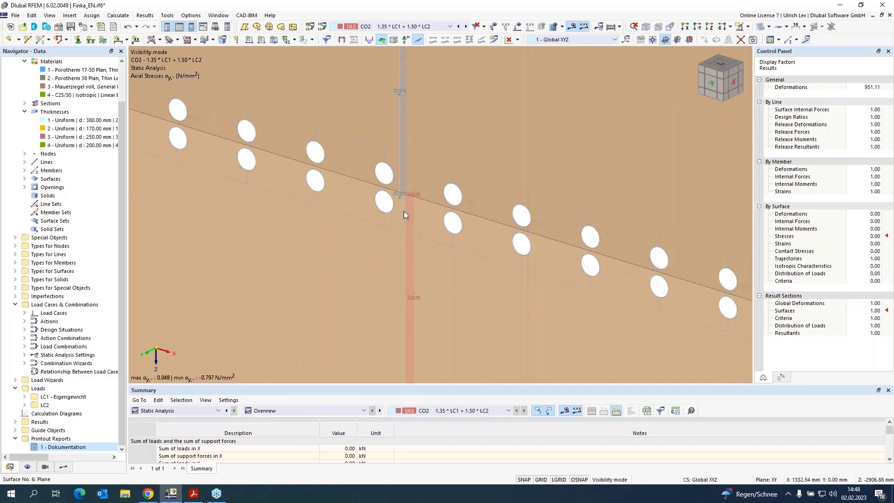
pyautogui.scroll(-3, 375, 240)
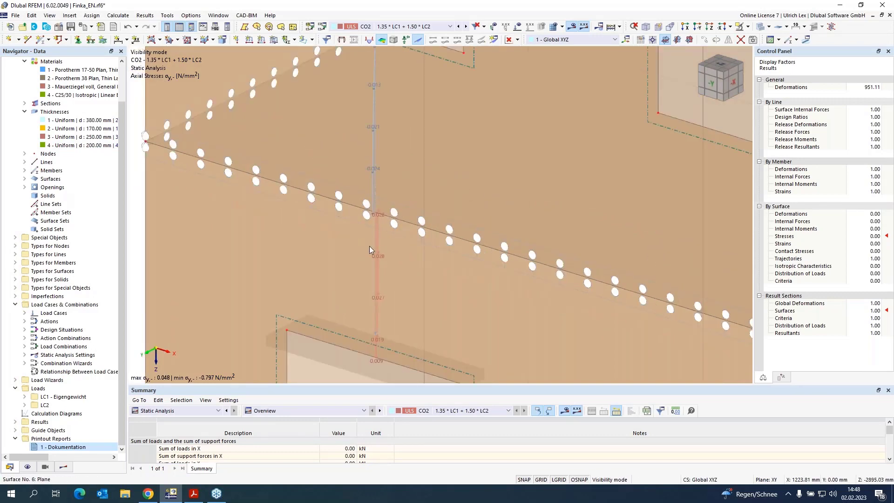
pyautogui.scroll(-1, 314, 255)
pyautogui.scroll(-3, 314, 254)
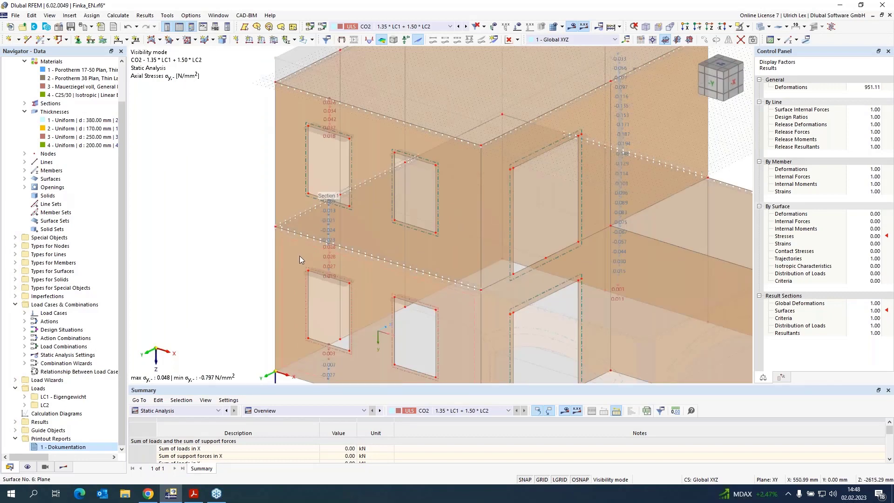
# - Display the basic internal moments my for surfaces and examine their distribution along the result section at the slab joint
pyautogui.click(63, 467)
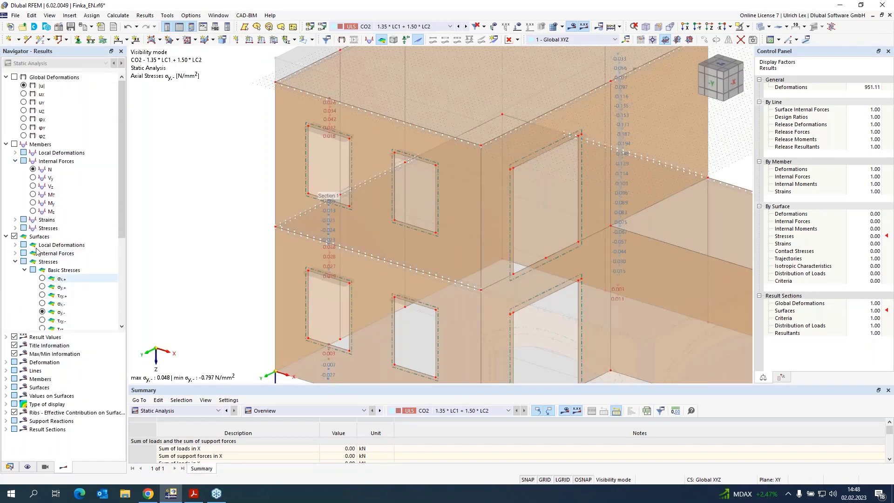
pyautogui.click(15, 253)
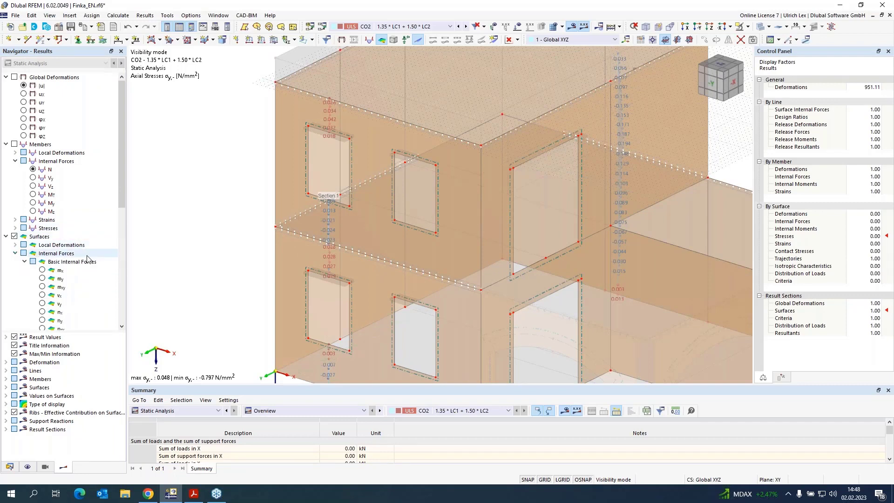
pyautogui.click(43, 278)
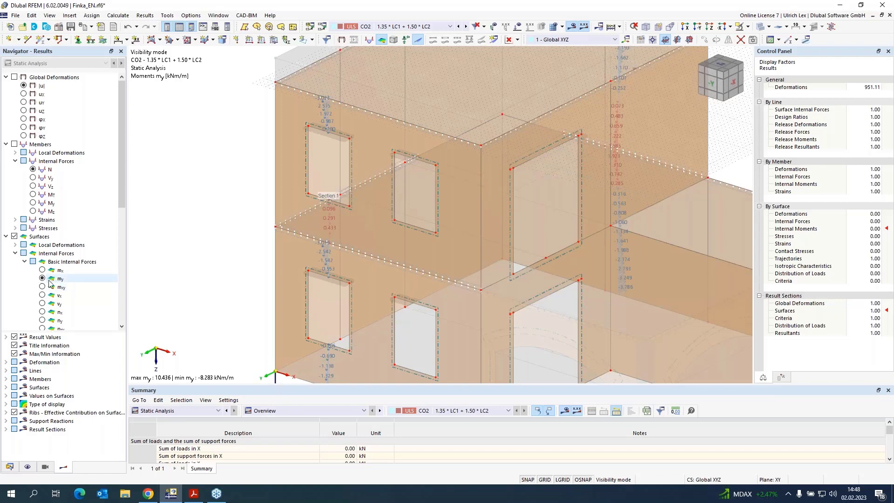
pyautogui.scroll(5, 326, 247)
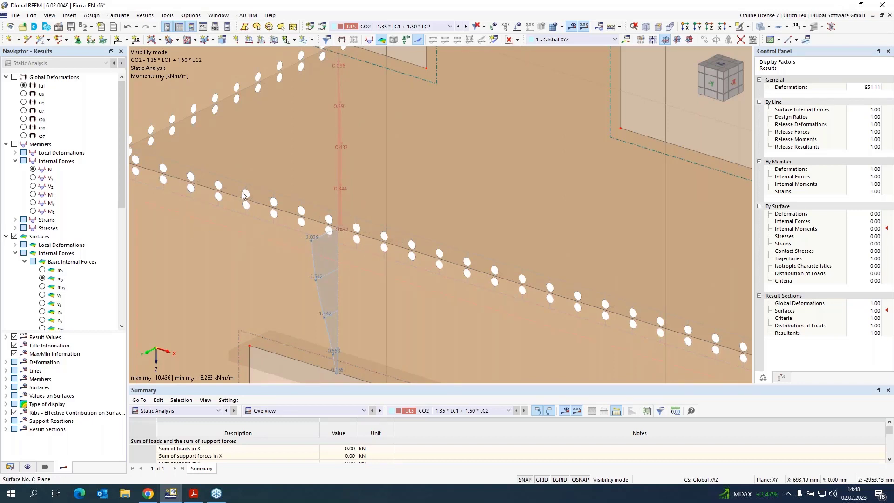
pyautogui.scroll(-10, 244, 194)
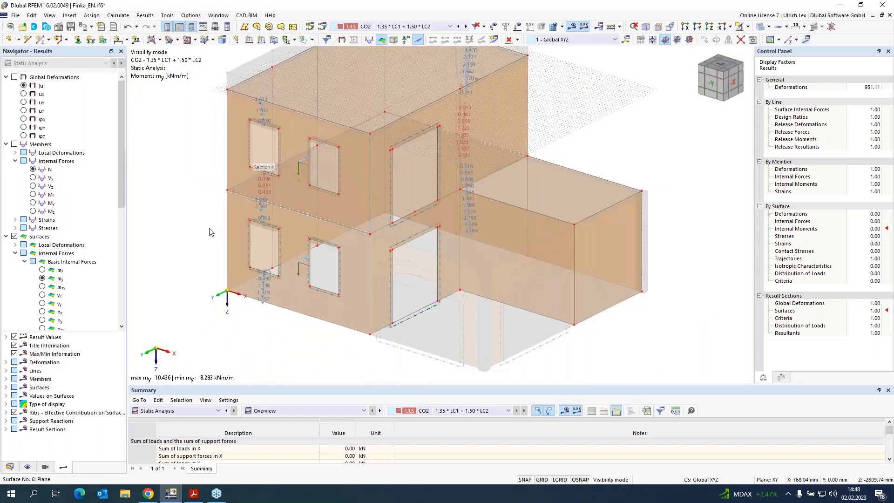
# - Add a new member of type Result Beam to vertical line 144 in the ground-floor wall
pyautogui.keyDown('ctrl'); pyautogui.moveTo(209, 232); pyautogui.dragTo(343, 278, button='middle'); pyautogui.keyUp('ctrl')
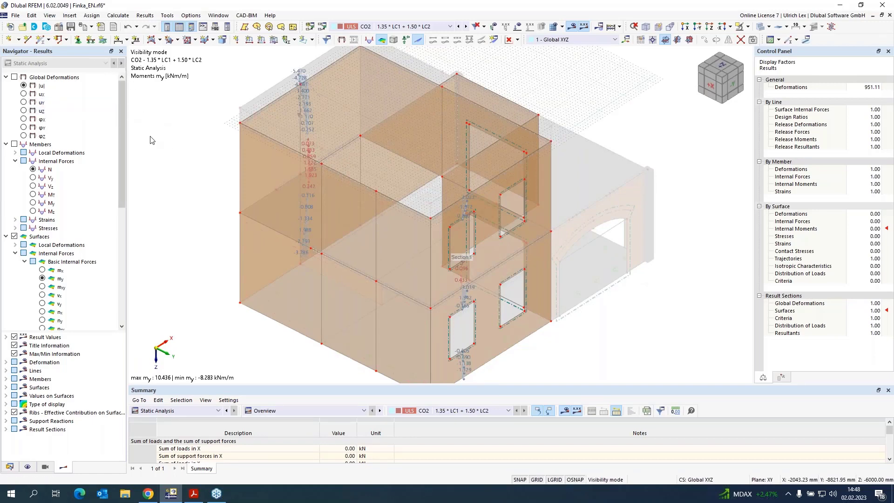
pyautogui.doubleClick(376, 335)
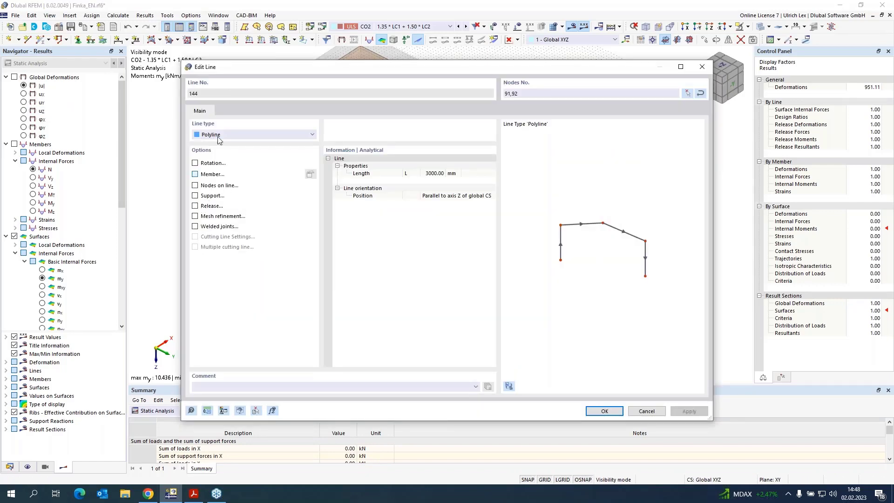
pyautogui.click(219, 121)
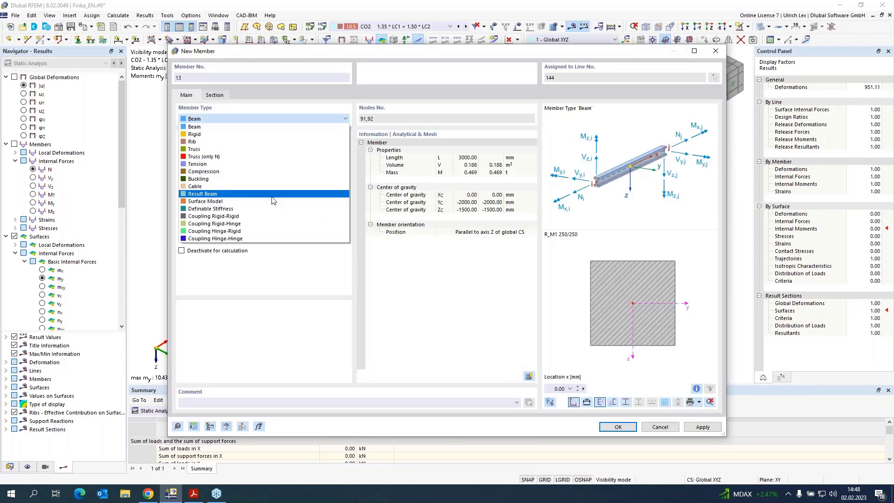
pyautogui.click(266, 194)
# - Set the result beam on line 144 to integrate stresses and forces within a square-base block with a dimension of 1000 mm
pyautogui.click(219, 99)
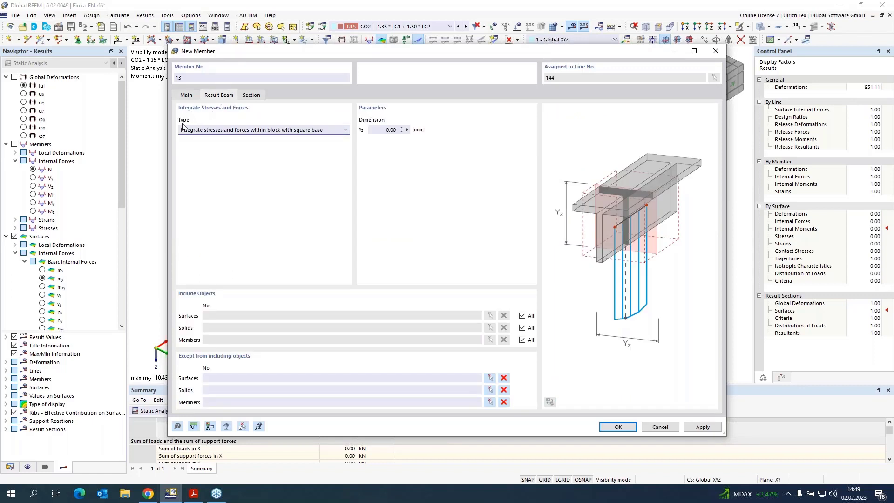
pyautogui.click(333, 131)
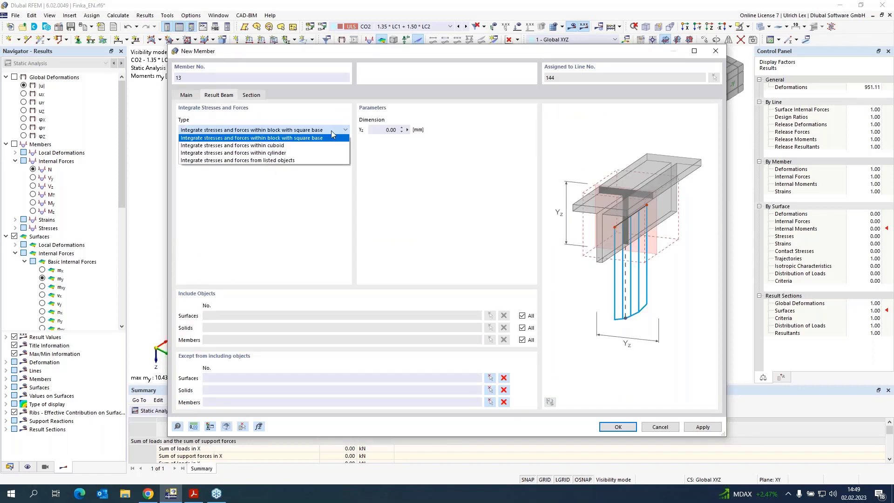
pyautogui.click(332, 132)
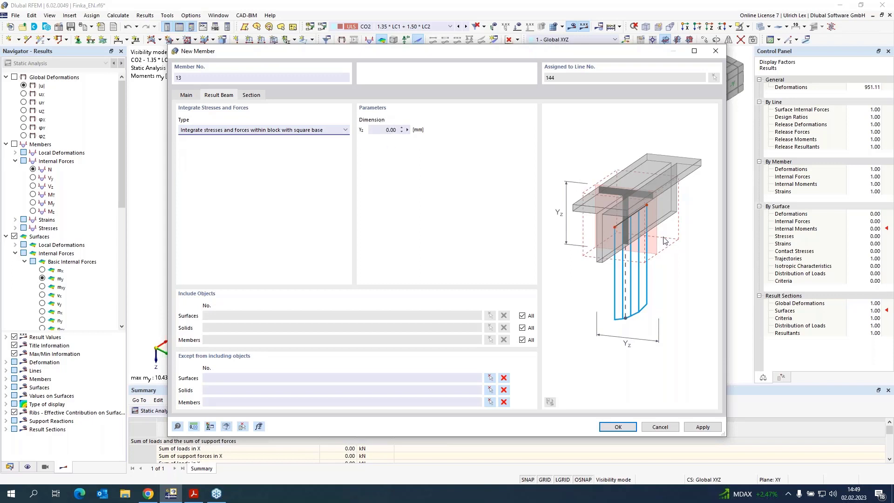
pyautogui.click(382, 131)
# - Limit the surfaces included in the result beam's integration to ground-floor wall surface No. 2
pyautogui.click(523, 316)
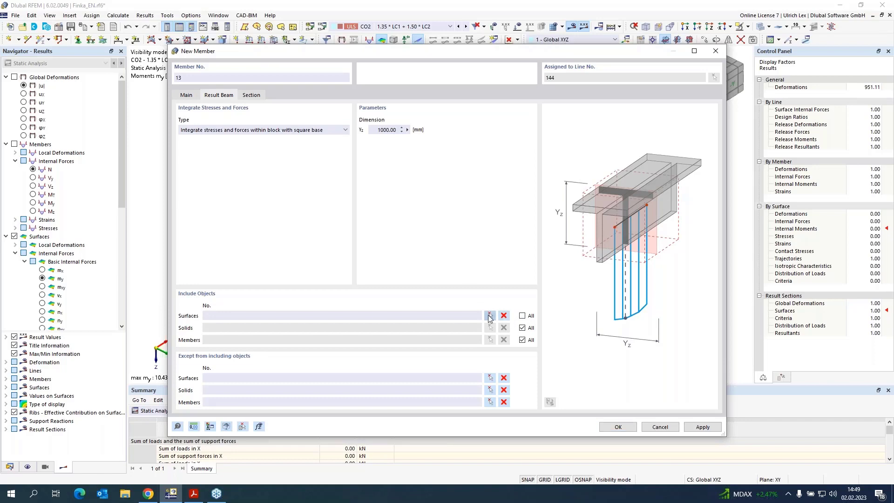
pyautogui.click(490, 316)
pyautogui.scroll(4, 409, 291)
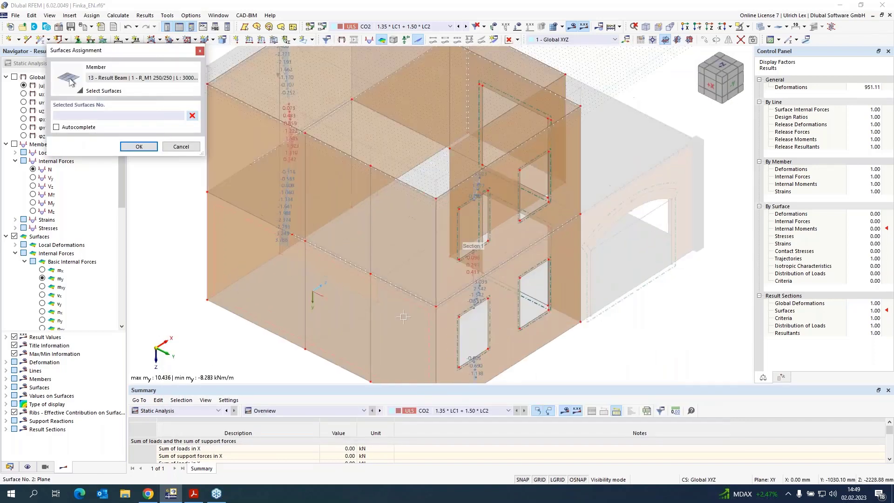
pyautogui.click(409, 291)
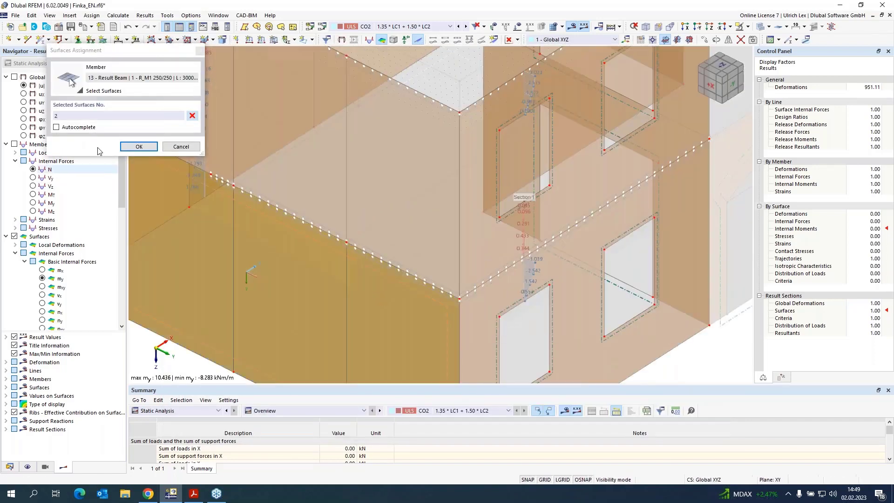
pyautogui.click(131, 147)
# - Create a new massive rectangular section R_M1 50/50 in C25/30 for the result beam, with b and h of 50 mm
pyautogui.click(256, 99)
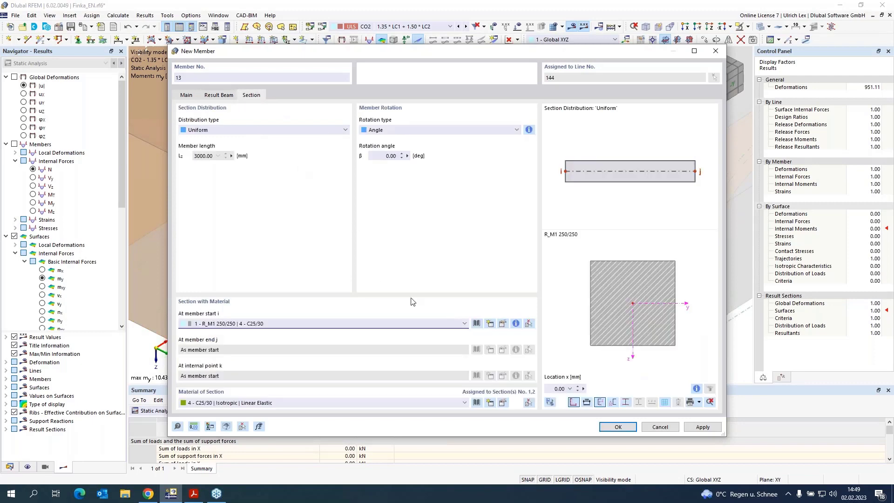
pyautogui.click(491, 324)
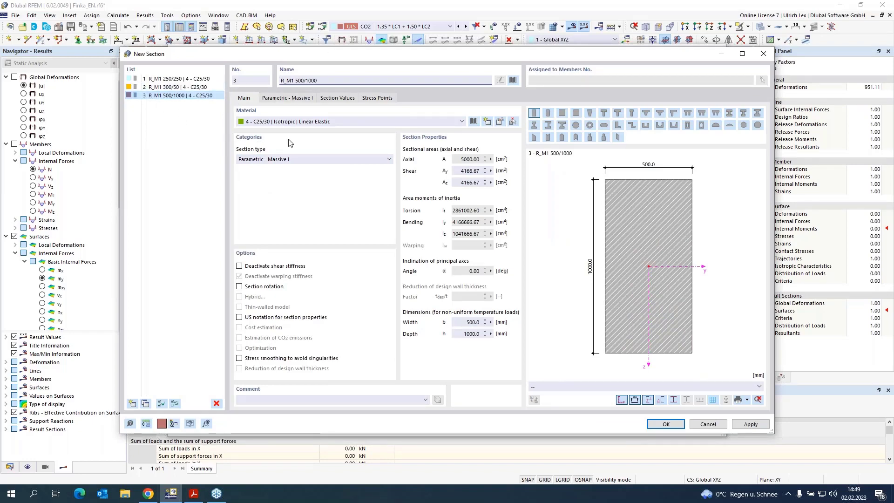
pyautogui.click(304, 99)
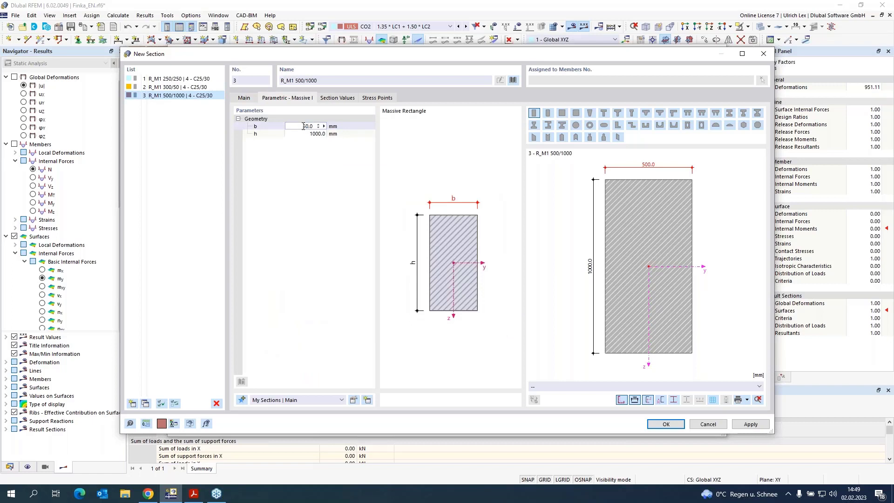
pyautogui.click(310, 135)
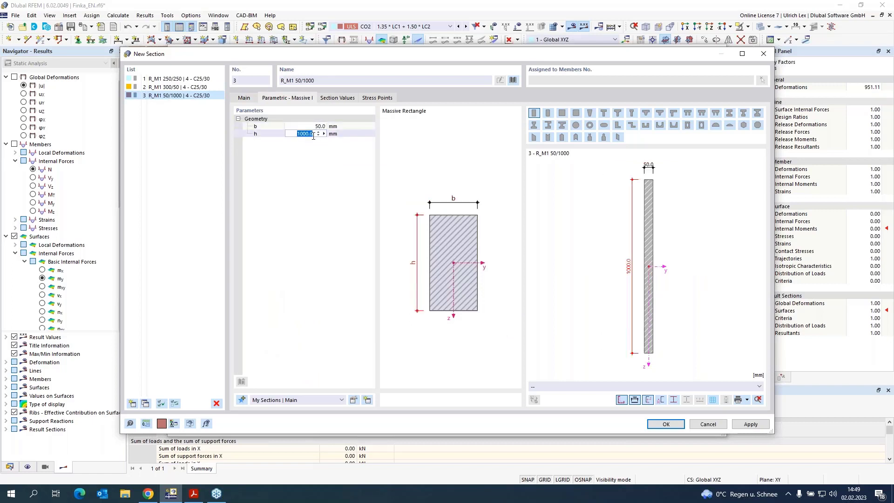
pyautogui.write('50')
pyautogui.press('Return')
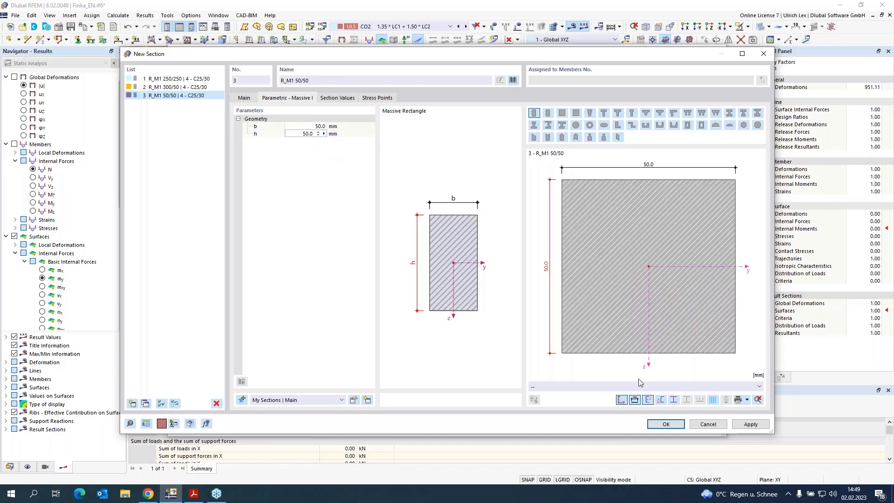
pyautogui.click(656, 424)
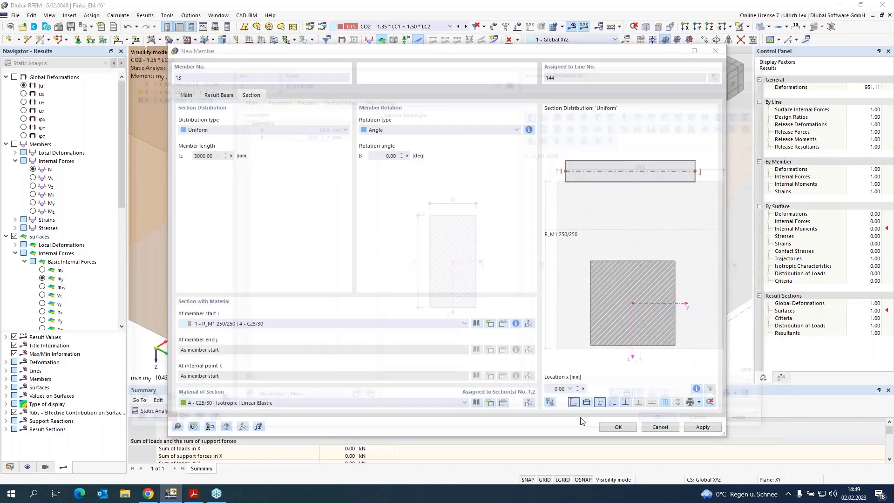
# - Accept the new result beam and the edited line 144, and save the model
pyautogui.click(626, 429)
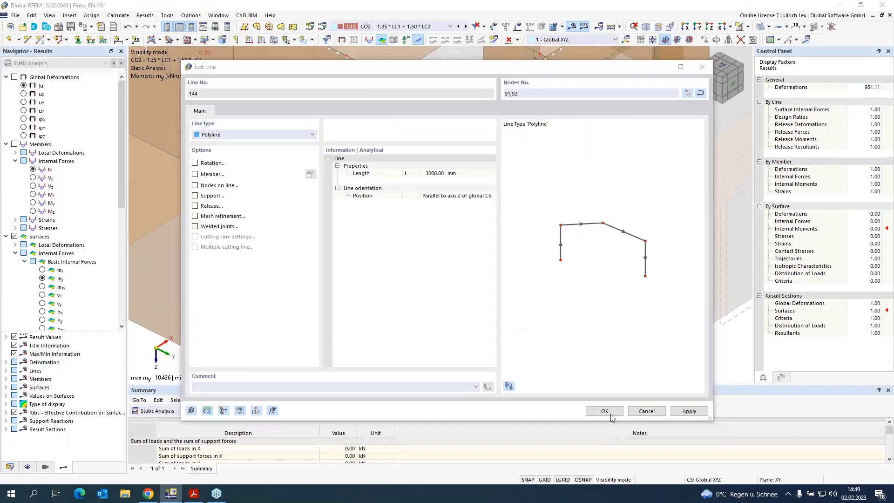
pyautogui.click(605, 410)
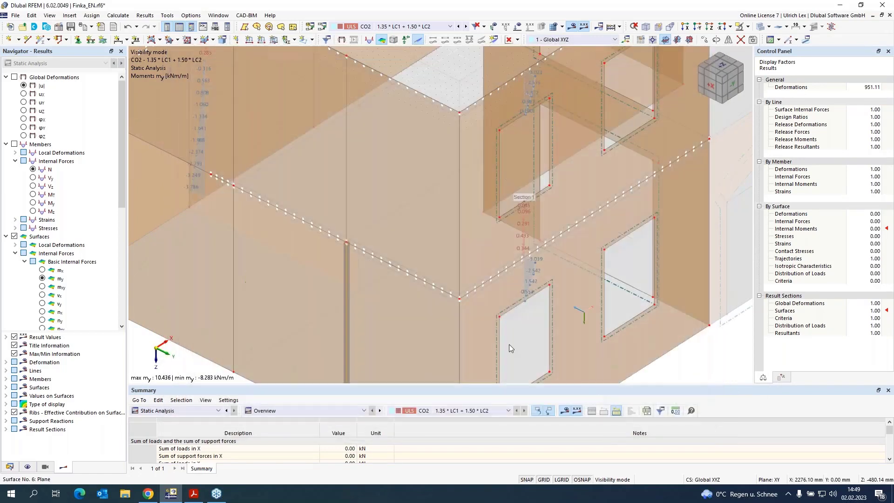
pyautogui.hotkey('ctrl', 's')
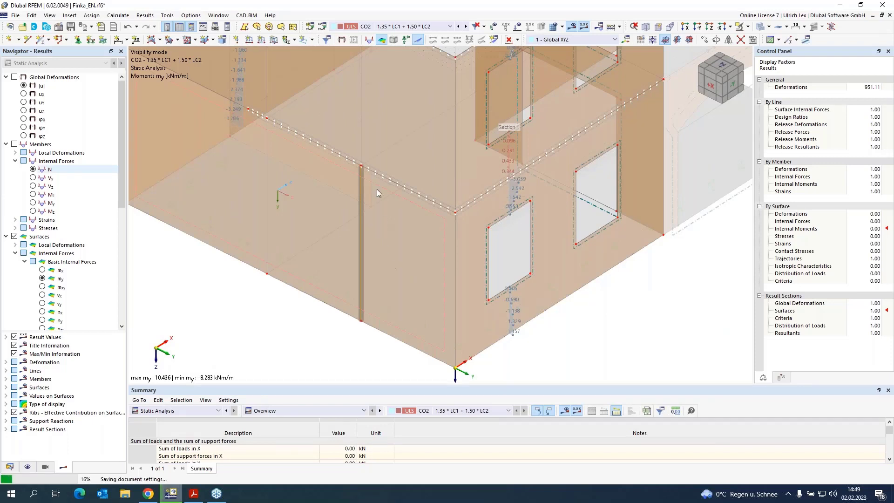
# - Turn on the member results and display the internal moment My along the ground-floor result beam
pyautogui.click(15, 144)
pyautogui.click(6, 145)
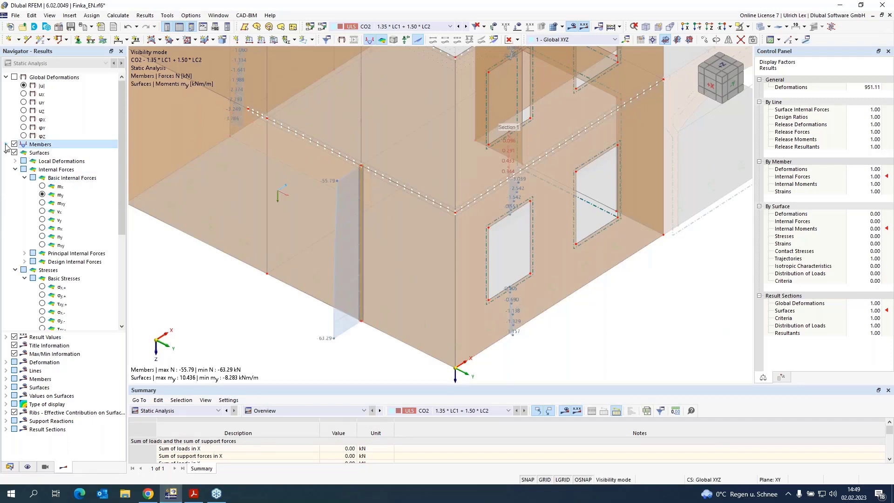
pyautogui.click(6, 145)
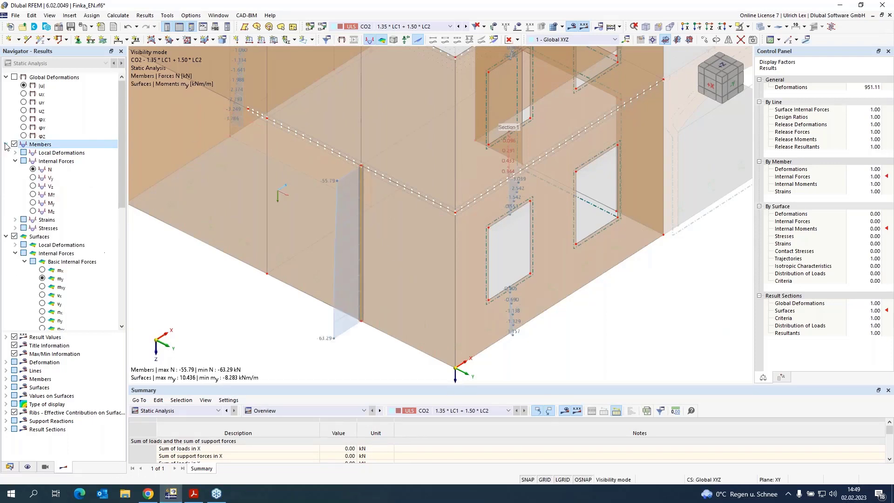
pyautogui.click(33, 203)
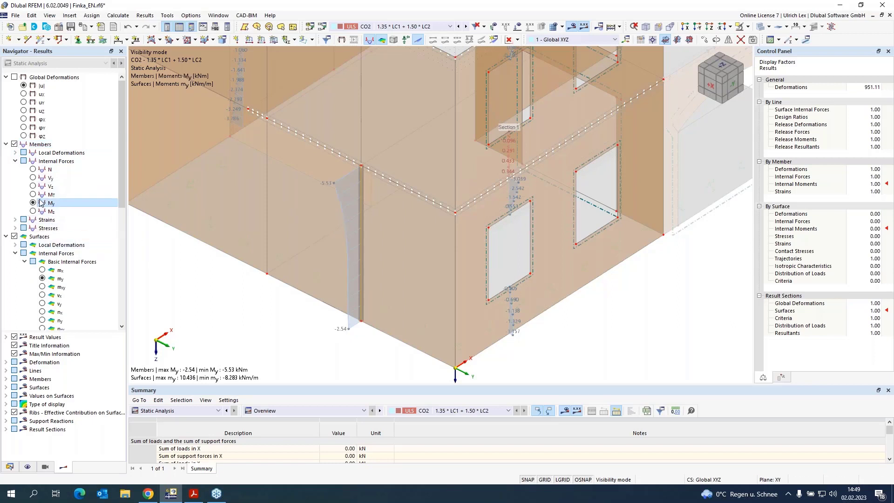
# - Add a new member of type Result Beam to vertical line 145 in the upper-floor wall
pyautogui.doubleClick(361, 120)
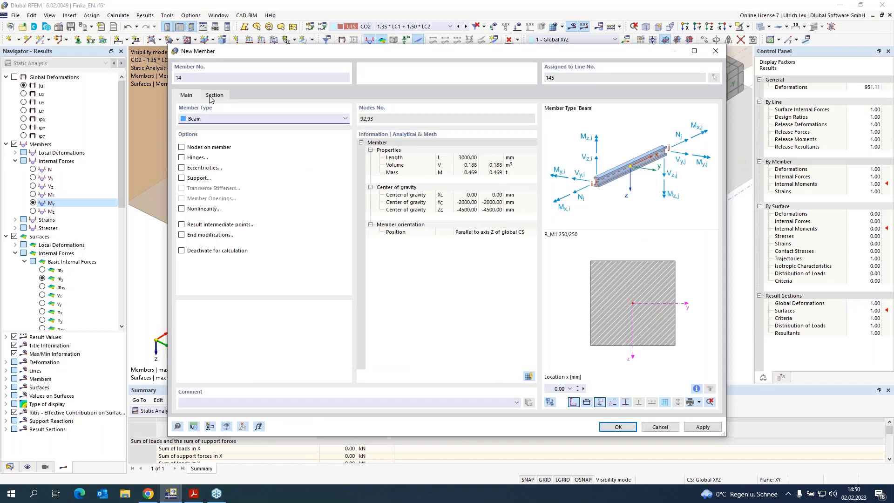
pyautogui.click(213, 96)
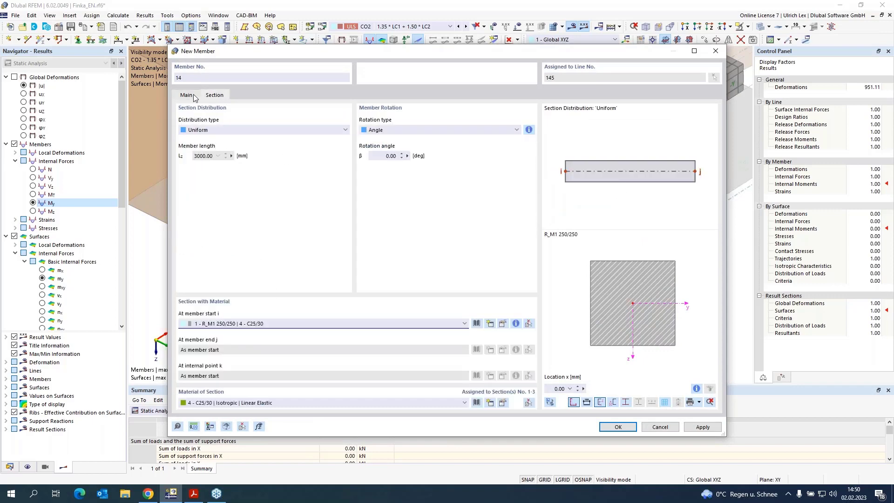
pyautogui.click(195, 97)
pyautogui.click(260, 119)
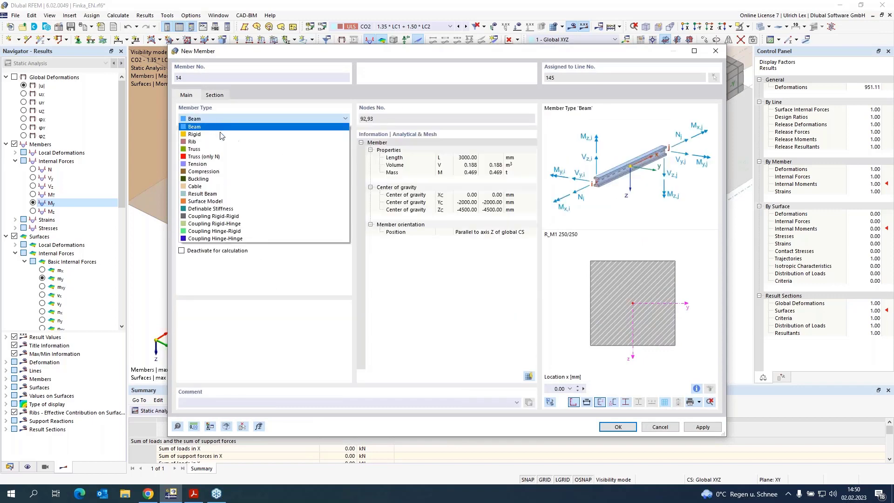
pyautogui.click(234, 194)
# - Set the upper result beam's integration block to 1000 mm, include only wall surface No. 10, and accept the member and line
pyautogui.click(219, 96)
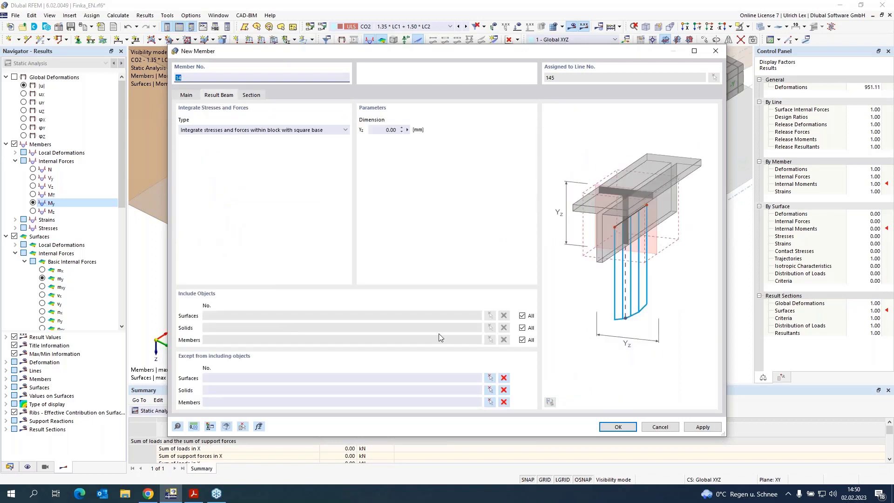
pyautogui.click(385, 130)
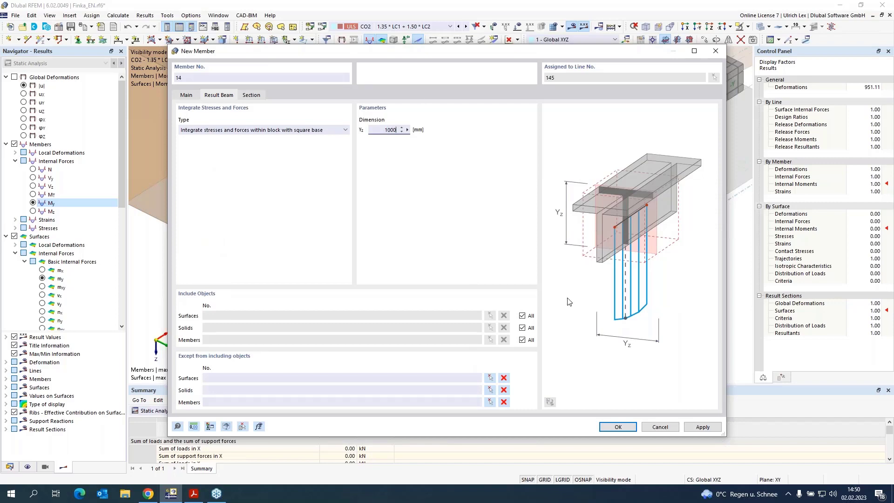
pyautogui.click(522, 315)
pyautogui.click(493, 316)
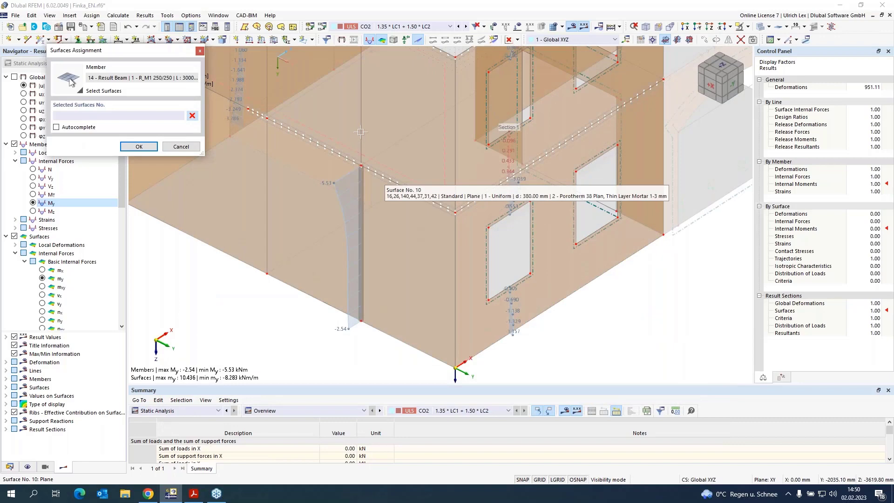
pyautogui.click(361, 133)
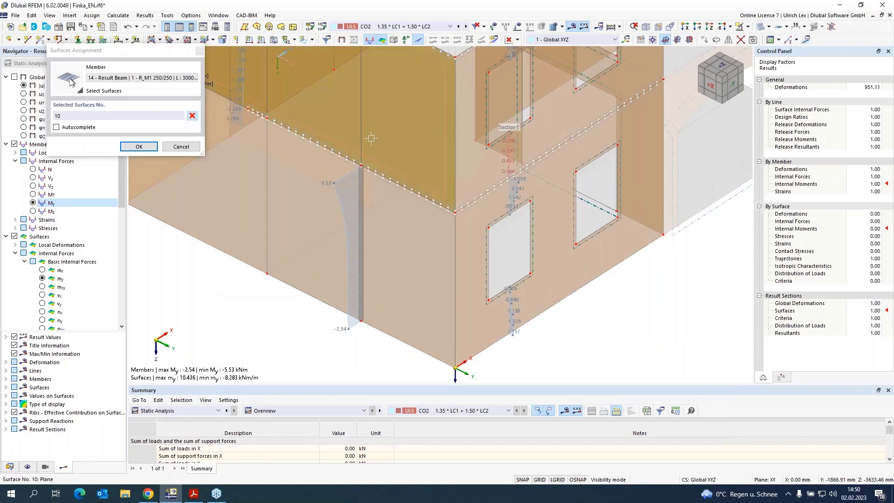
pyautogui.click(142, 148)
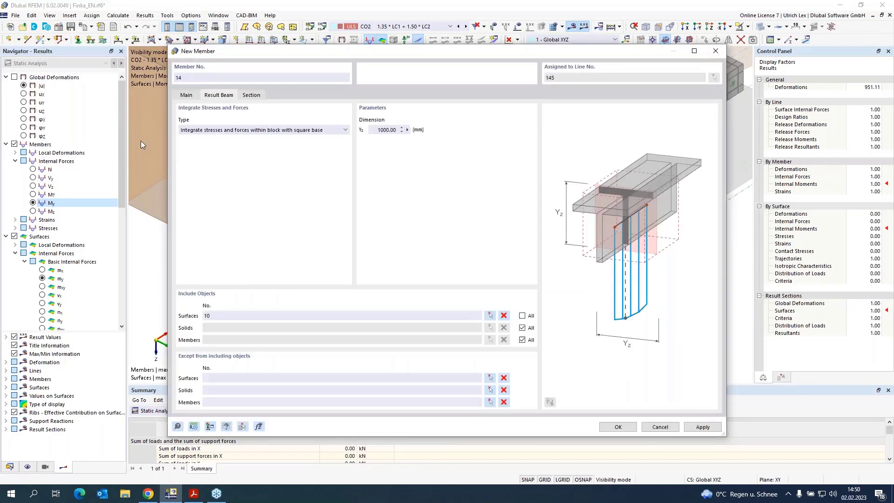
pyautogui.click(618, 427)
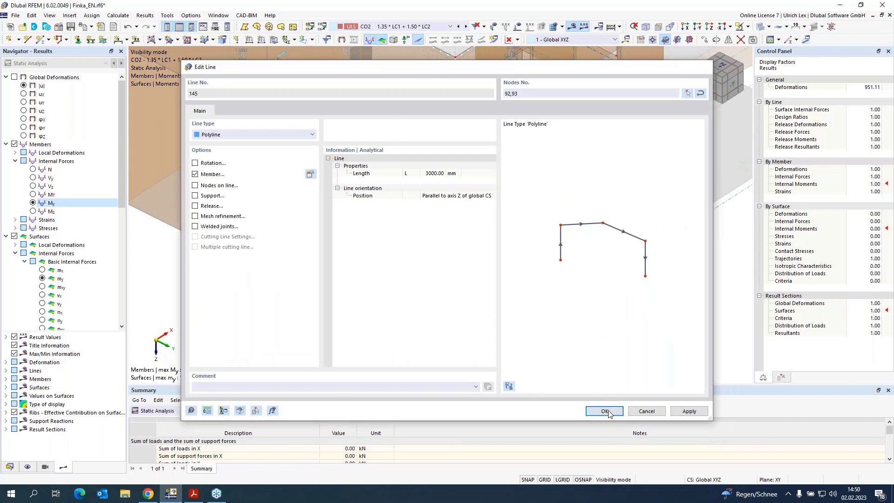
pyautogui.click(606, 413)
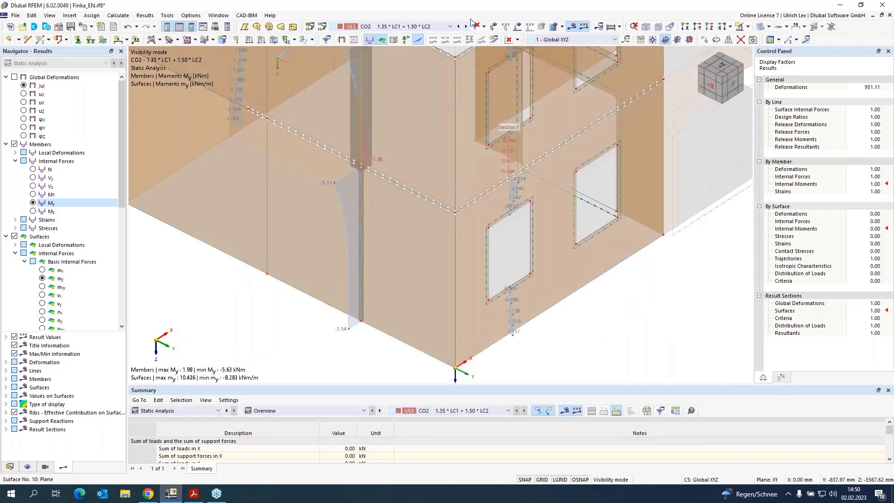
# - Switch the model to wireframe display and cancel visibility mode so that all objects are displayed
pyautogui.click(760, 27)
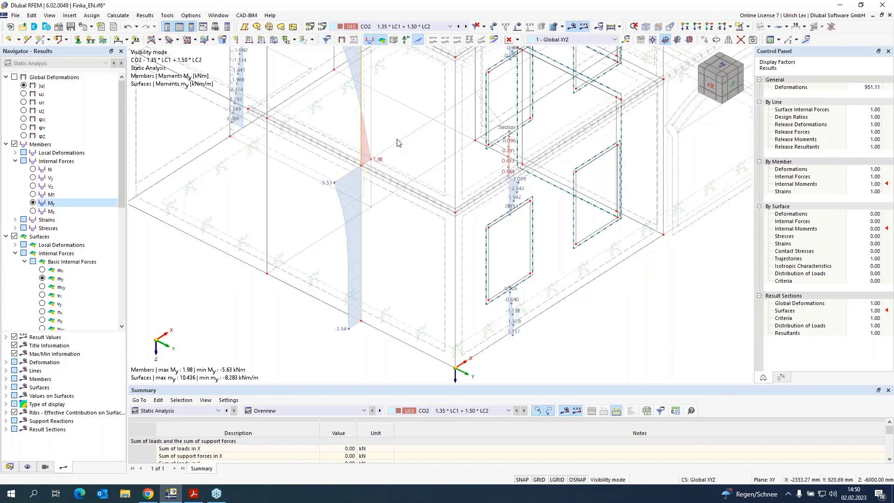
pyautogui.scroll(2, 398, 146)
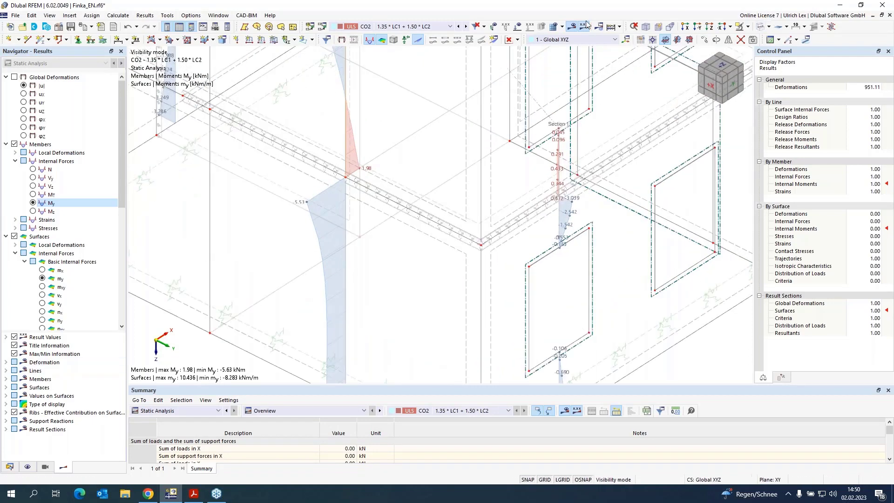
pyautogui.click(741, 27)
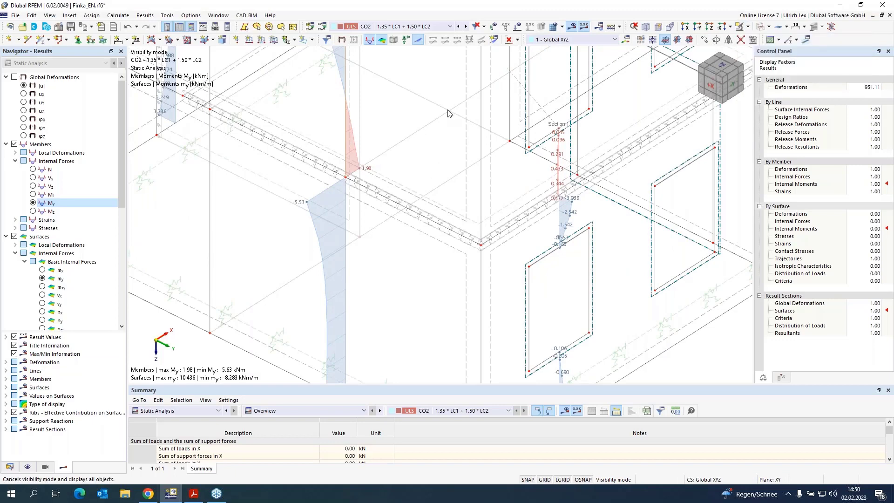
# - Add a new member of type Result Beam to slab line 147
pyautogui.doubleClick(381, 151)
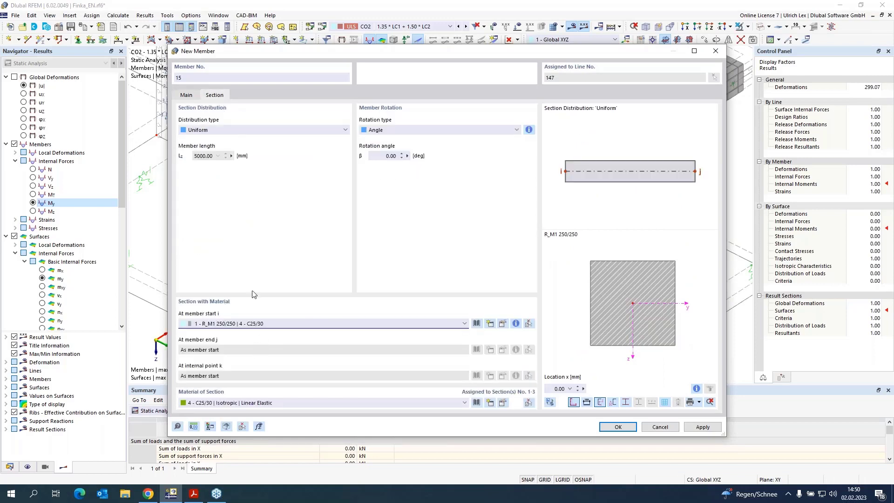
pyautogui.click(187, 95)
pyautogui.click(212, 121)
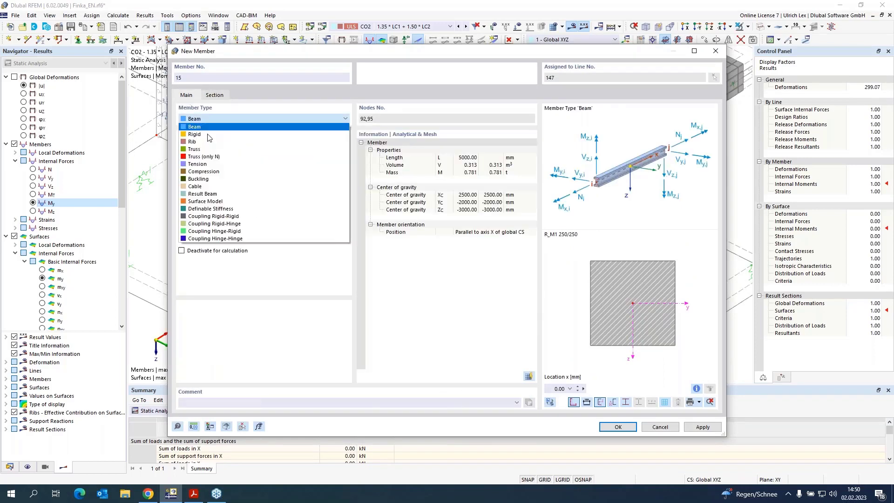
pyautogui.click(227, 196)
# - Set the slab result beam's integration block to 1000 mm, include only slab surface No. 15, and accept the member and line
pyautogui.click(220, 96)
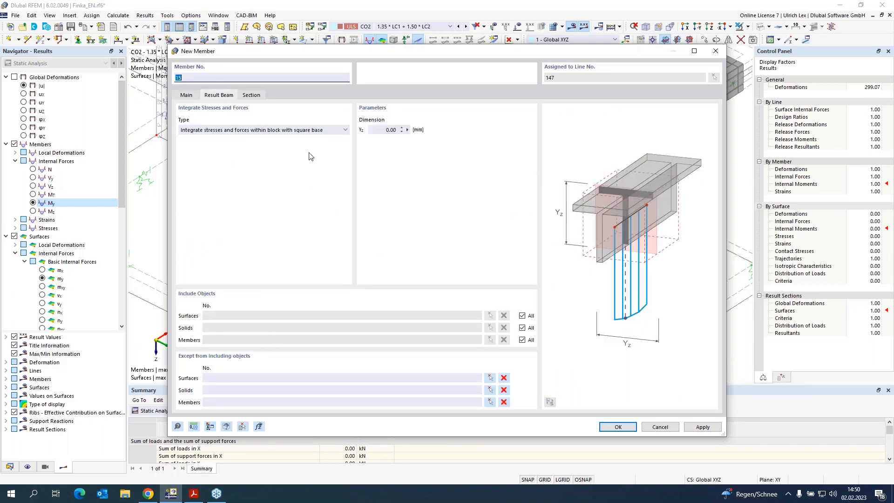
pyautogui.click(385, 130)
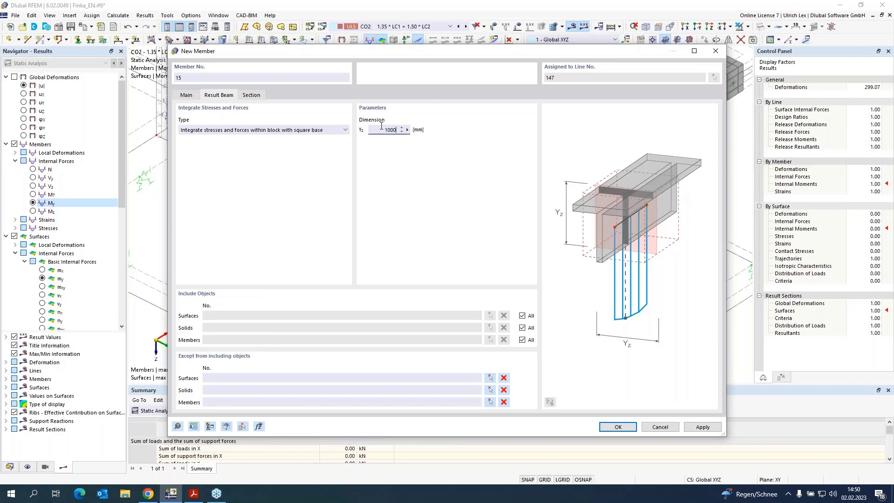
pyautogui.click(522, 316)
pyautogui.click(491, 317)
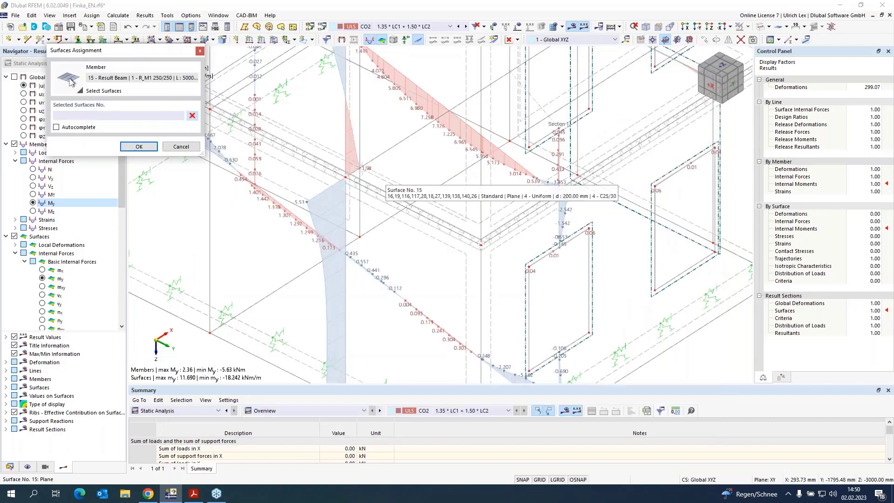
pyautogui.scroll(3, 490, 236)
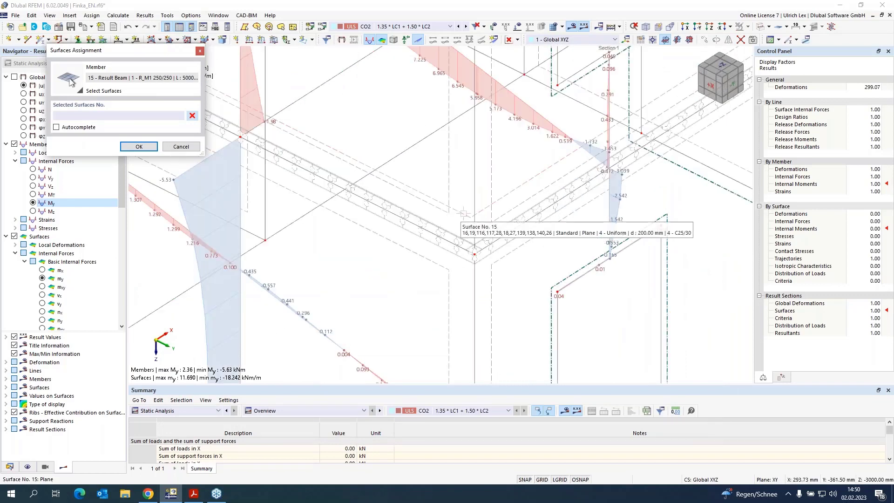
pyautogui.click(490, 233)
pyautogui.click(146, 147)
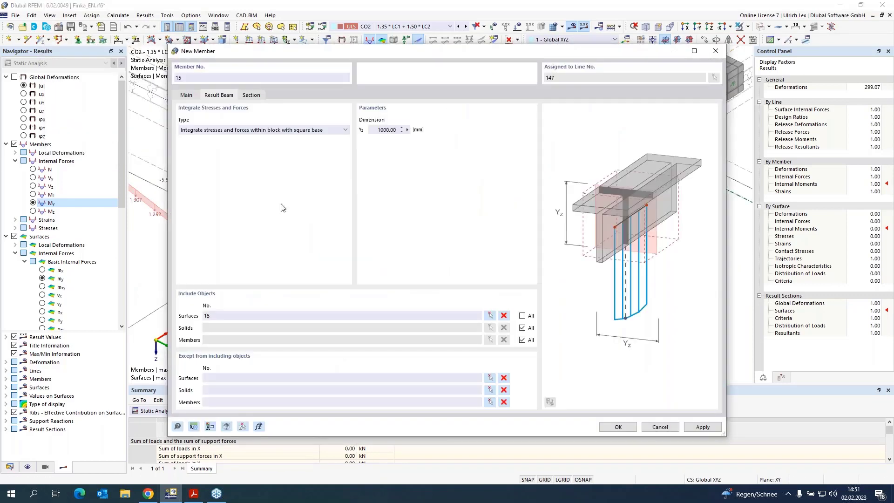
pyautogui.click(616, 430)
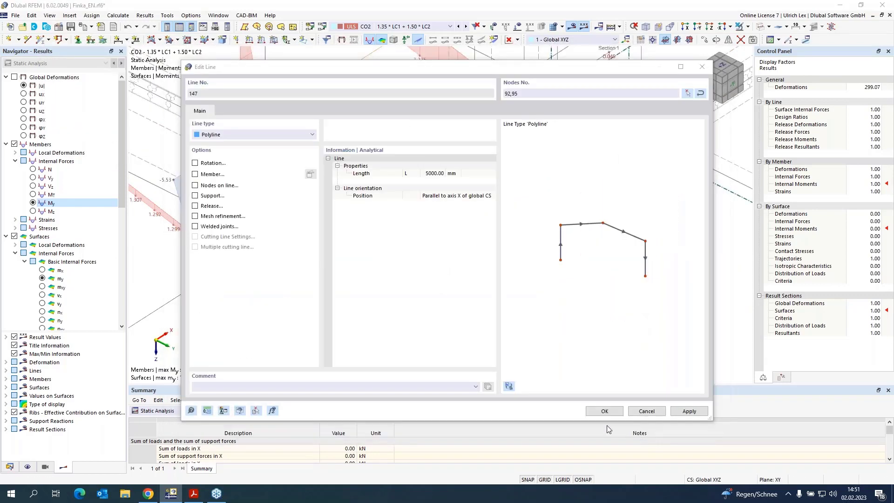
pyautogui.click(607, 412)
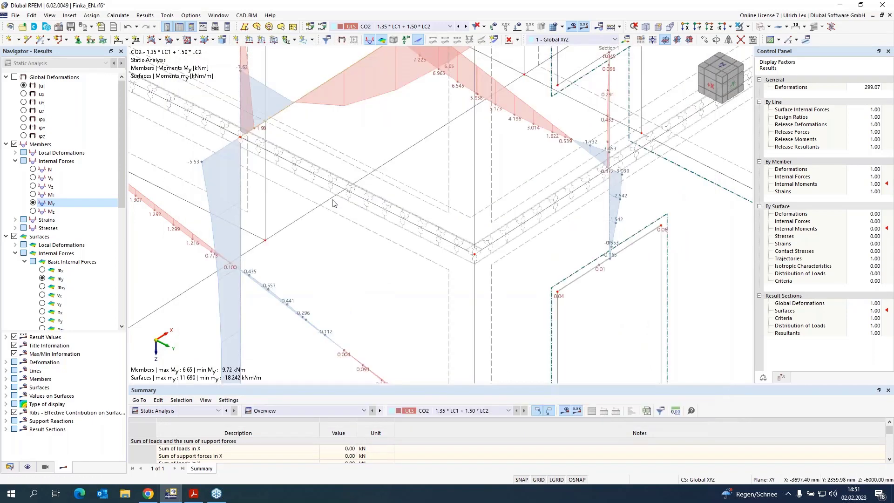
# - Examine the My moment diagrams of the result beams in the slab and walls across the whole building
pyautogui.scroll(-3, 442, 266)
pyautogui.scroll(1, 262, 198)
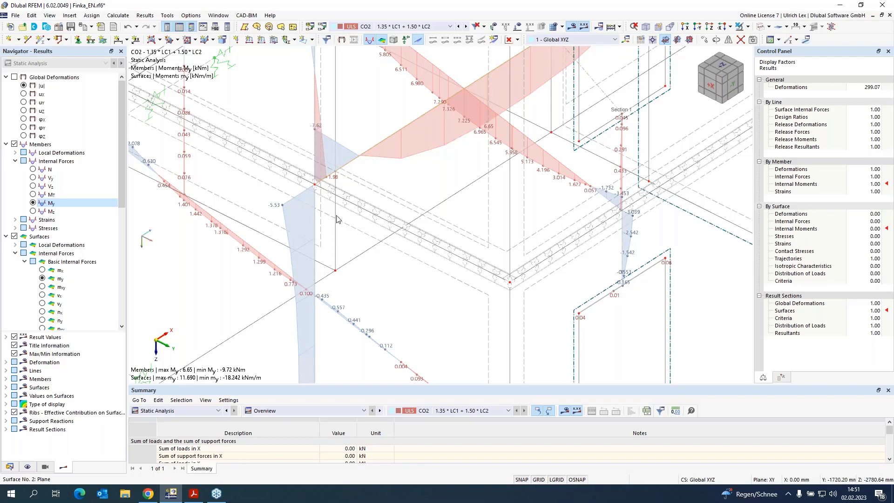
pyautogui.scroll(-5, 371, 236)
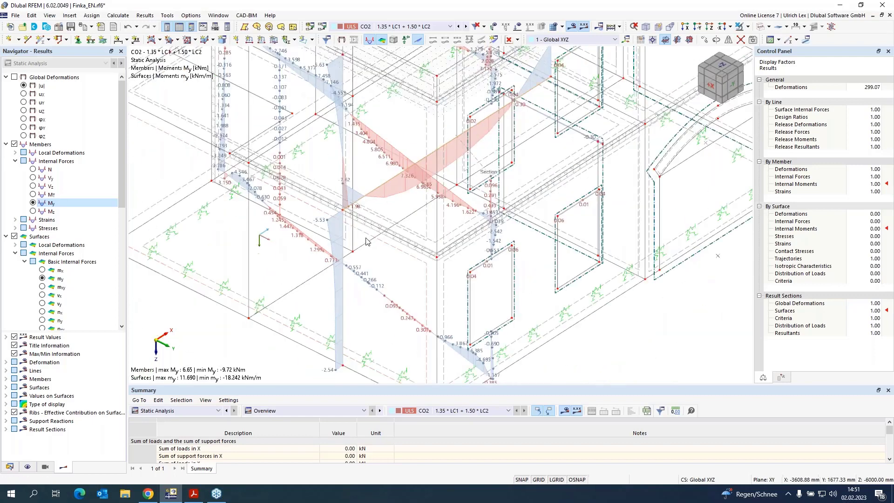
pyautogui.scroll(2, 370, 247)
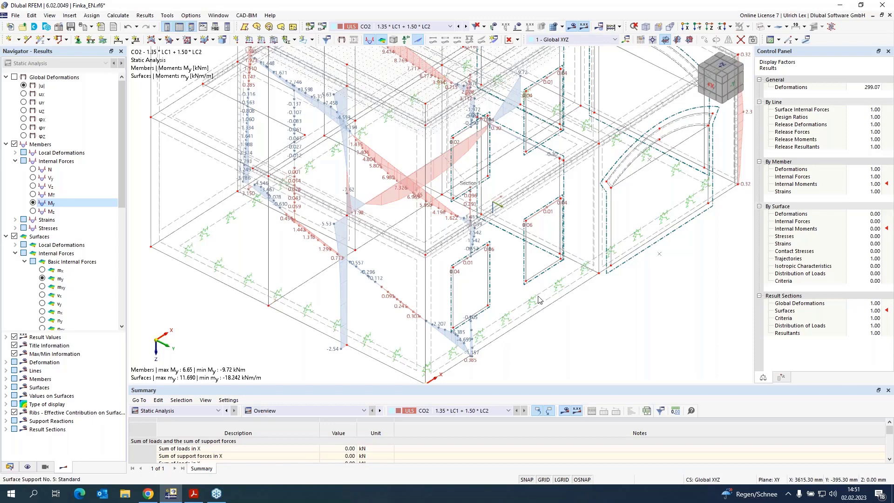
pyautogui.scroll(-2, 403, 294)
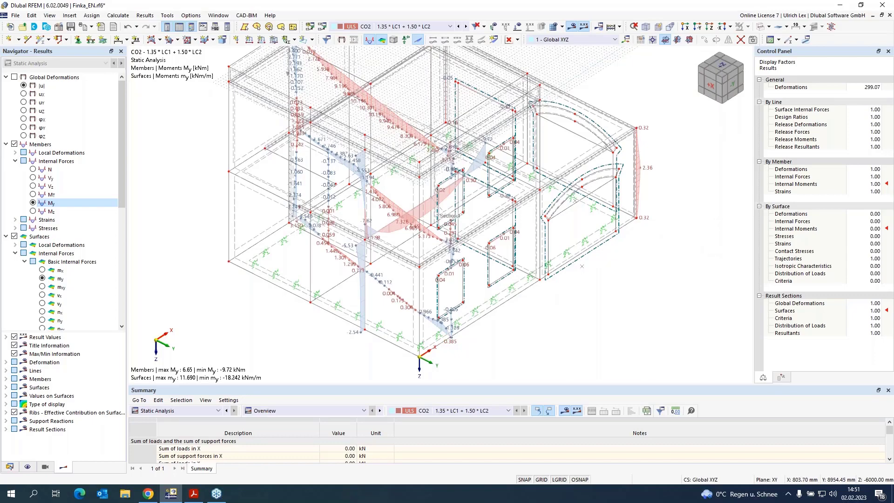
pyautogui.keyDown('ctrl'); pyautogui.moveTo(677, 287); pyautogui.dragTo(535, 242, button='middle'); pyautogui.keyUp('ctrl')
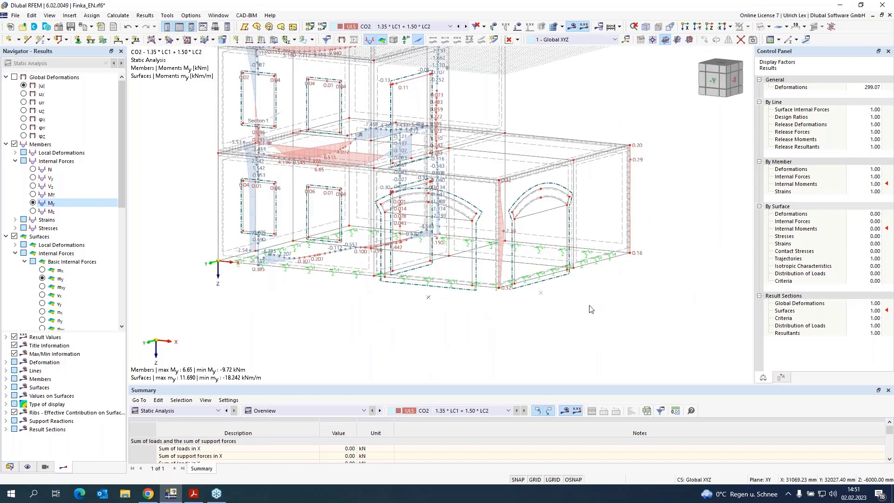
pyautogui.keyDown('ctrl'); pyautogui.moveTo(591, 309); pyautogui.dragTo(557, 146, button='middle'); pyautogui.keyUp('ctrl')
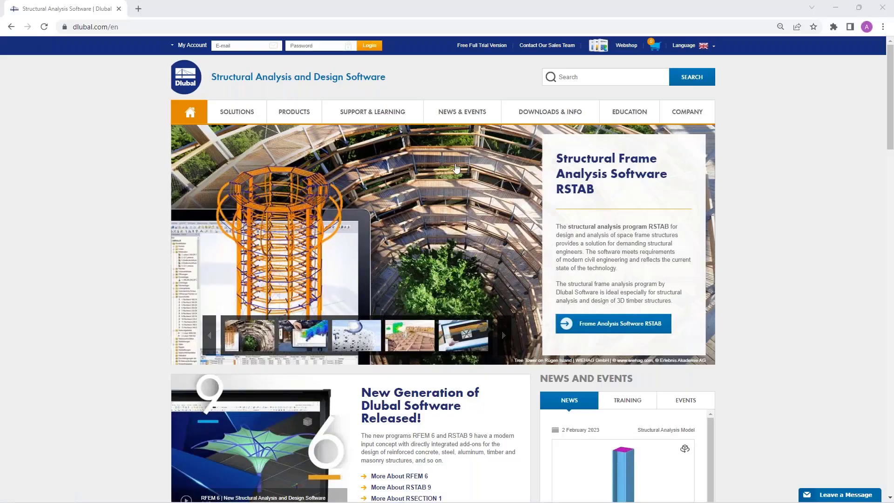
# - Switch to the Dlubal website in the browser, open its webinars overview and look through the scheduled webinars
pyautogui.moveTo(249, 103)
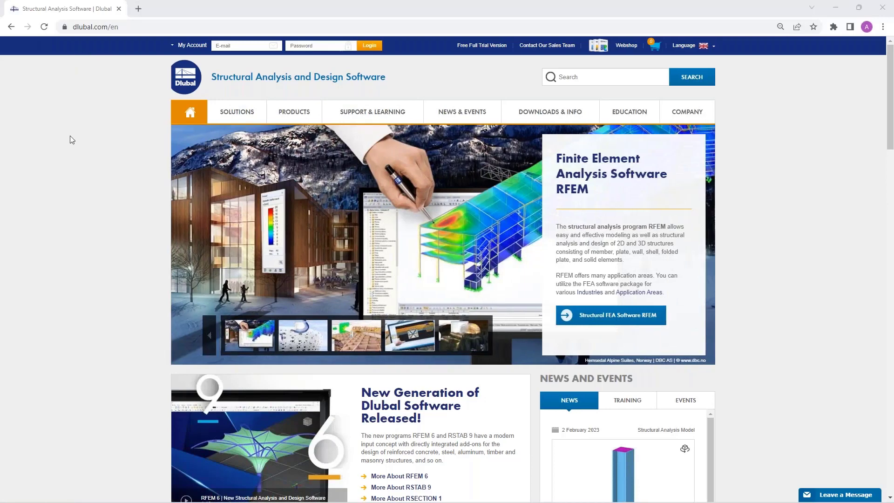
pyautogui.moveTo(458, 117)
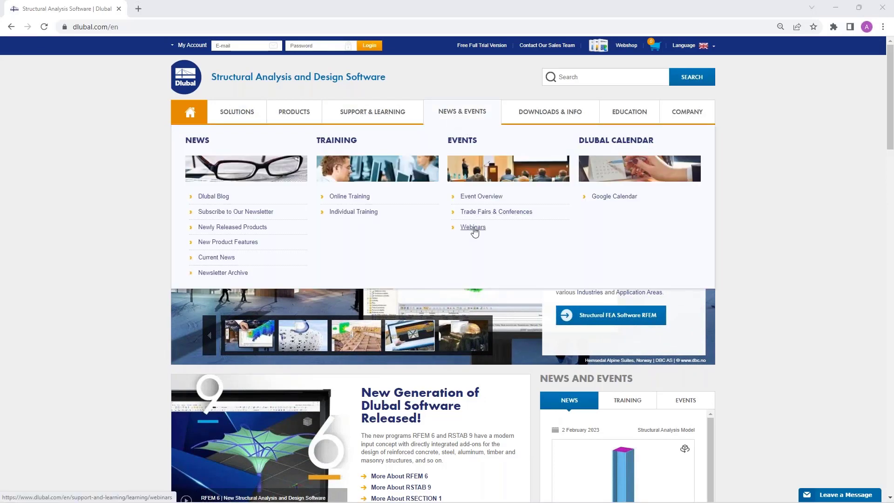
pyautogui.click(474, 227)
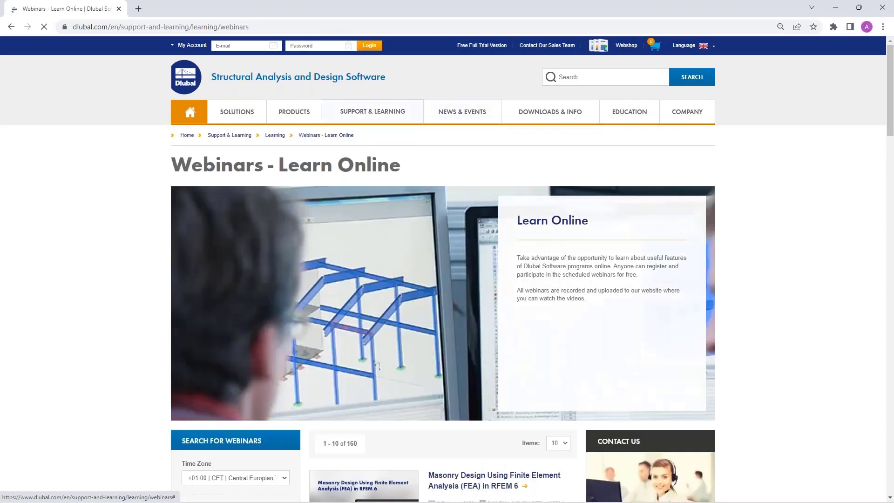
pyautogui.scroll(-7, 473, 312)
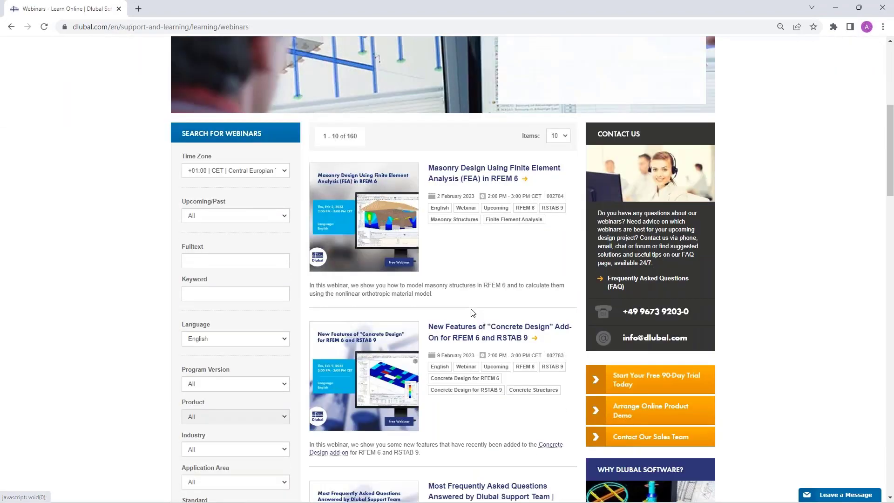
pyautogui.scroll(-1, 472, 312)
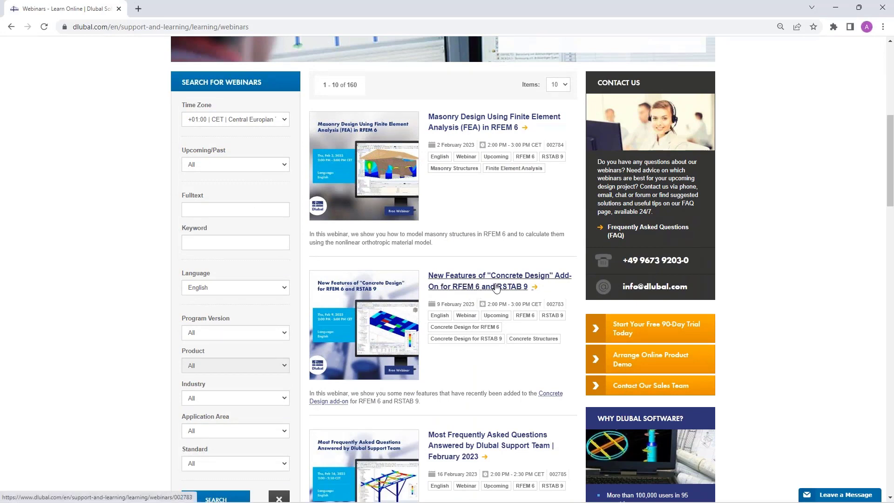
pyautogui.scroll(-2, 513, 293)
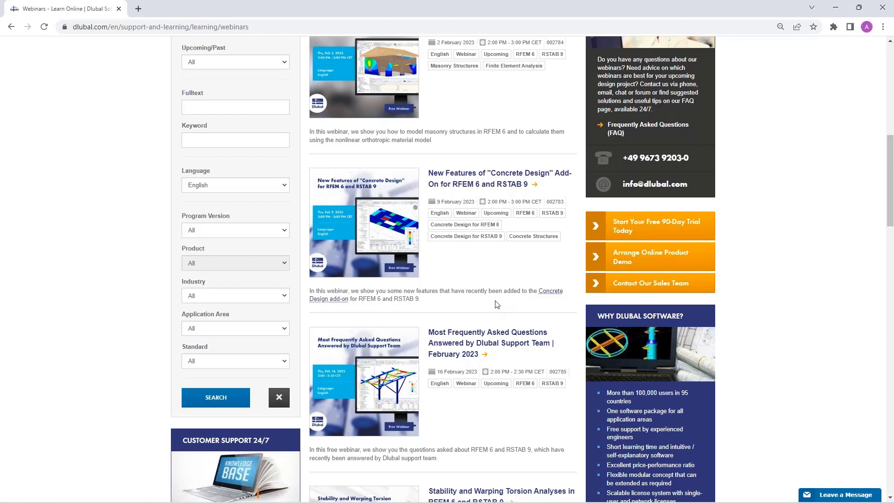
pyautogui.scroll(5, 490, 305)
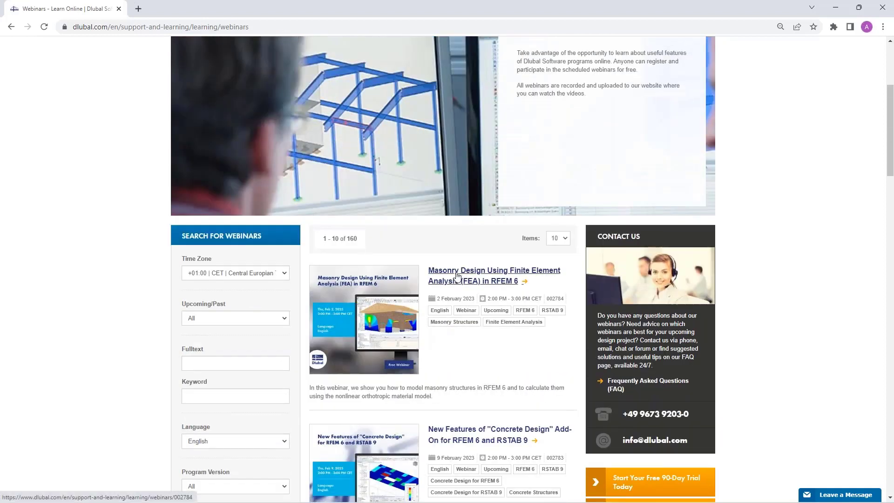
# - Open the webinar "Masonry Design Using Finite Element Analysis (FEA) in RFEM 6" and review its information, presentation slides link and models to download
pyautogui.click(457, 274)
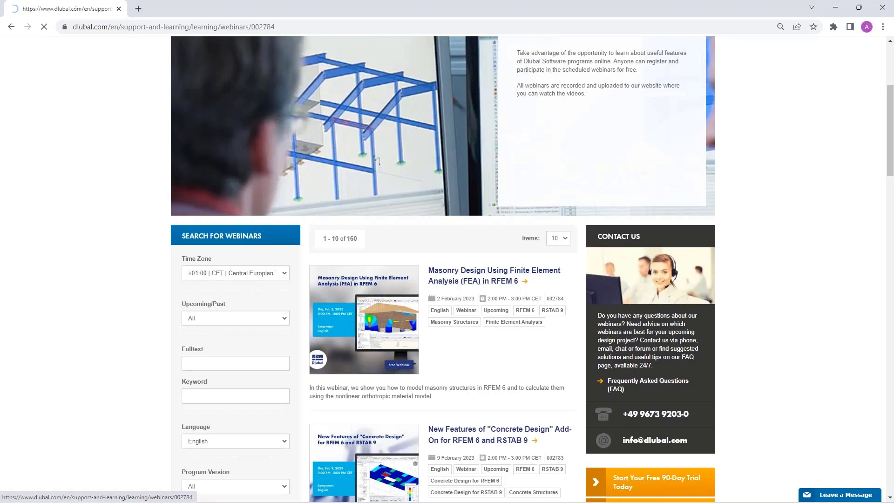
pyautogui.scroll(-1, 456, 274)
pyautogui.scroll(-3, 426, 331)
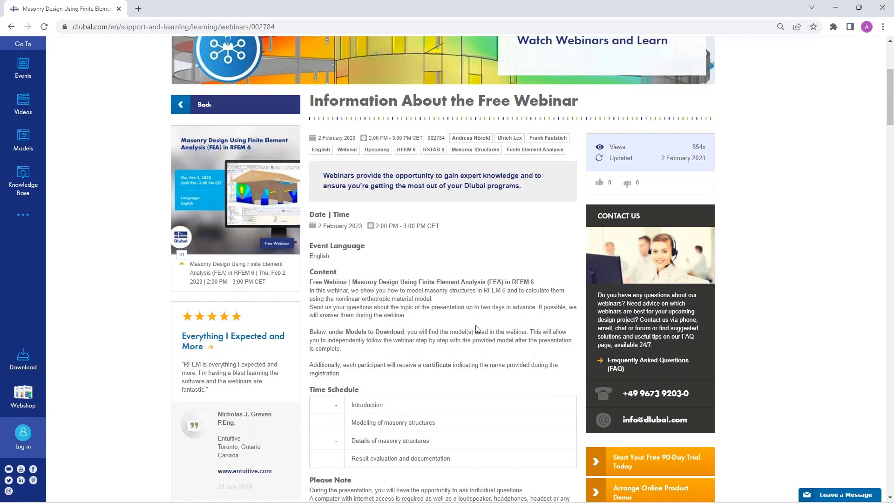
pyautogui.scroll(-7, 442, 350)
pyautogui.scroll(-7, 366, 219)
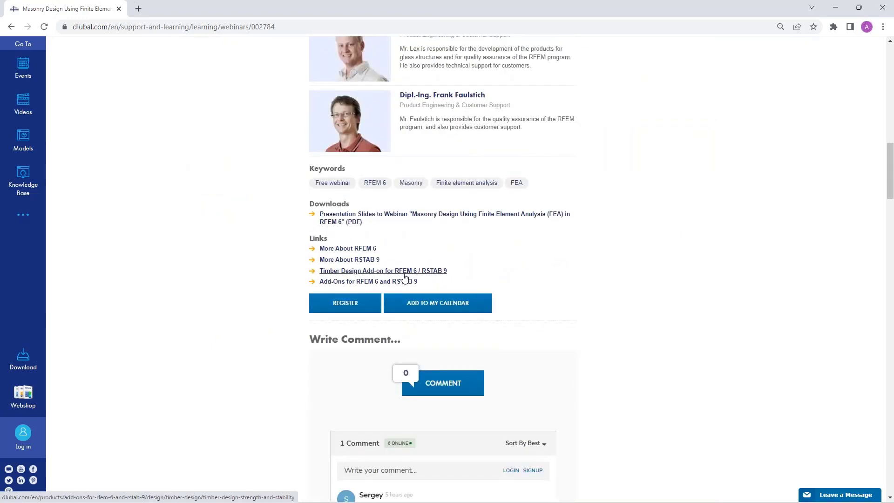
pyautogui.scroll(-10, 401, 278)
pyautogui.scroll(-7, 405, 278)
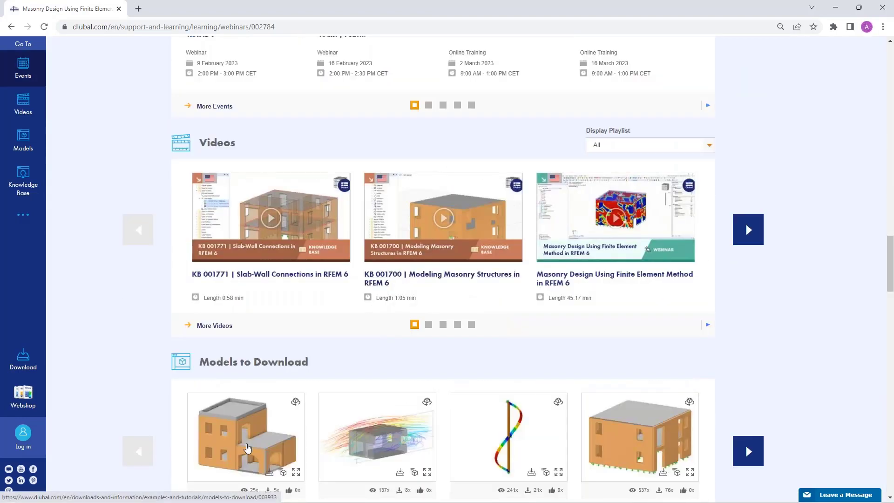
pyautogui.scroll(-3, 246, 350)
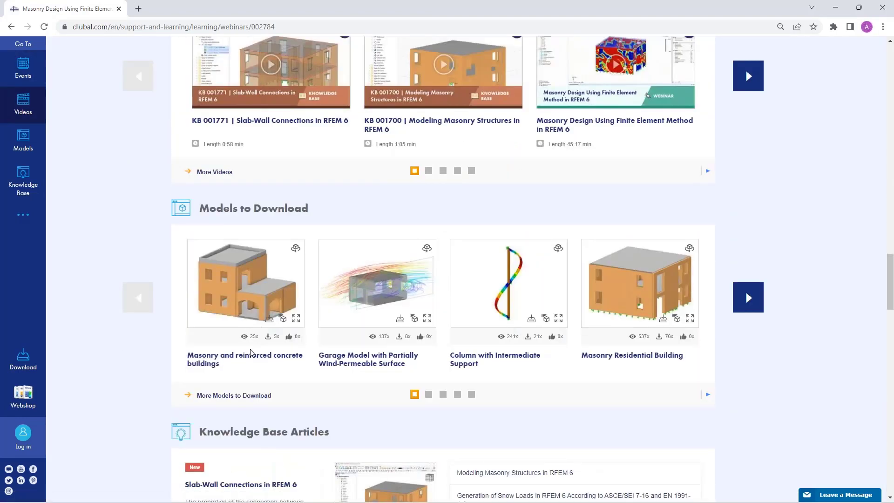
pyautogui.scroll(20, 377, 325)
pyautogui.scroll(20, 377, 325)
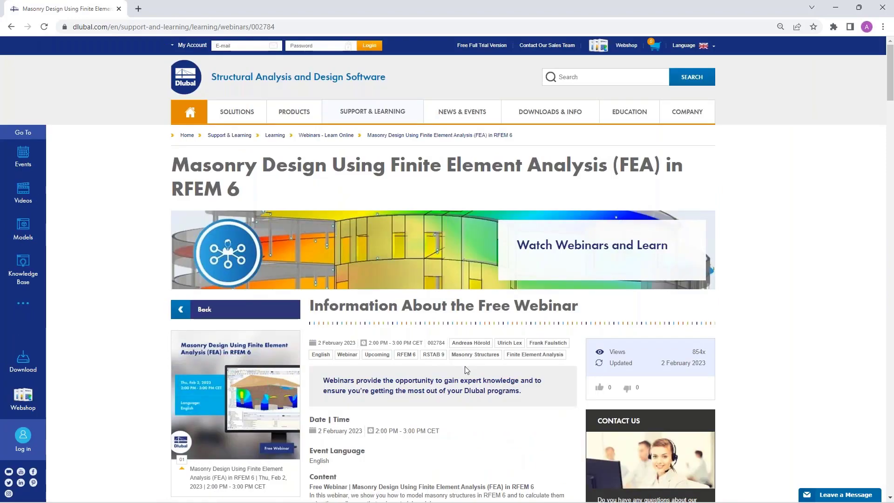
pyautogui.scroll(-4, 465, 368)
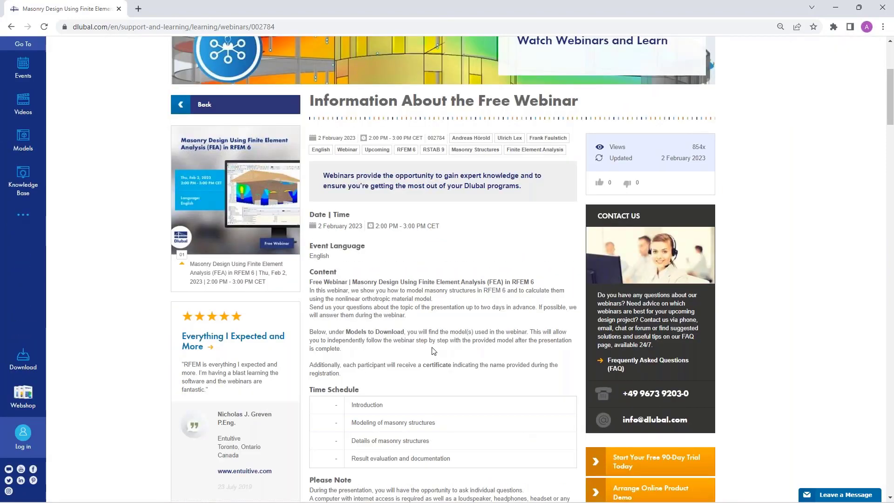
pyautogui.scroll(4, 432, 348)
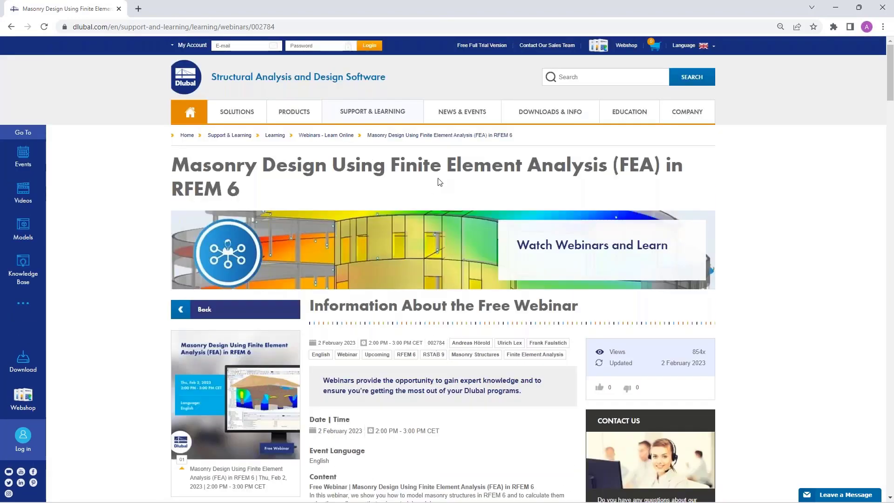
# - Look through the Free Full Trial Version page and return to the masonry webinar page
pyautogui.click(477, 46)
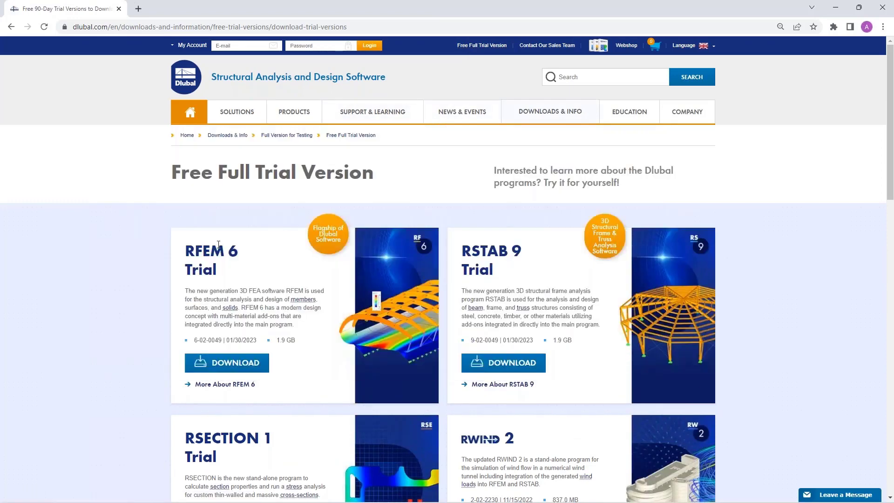
pyautogui.scroll(-2, 219, 244)
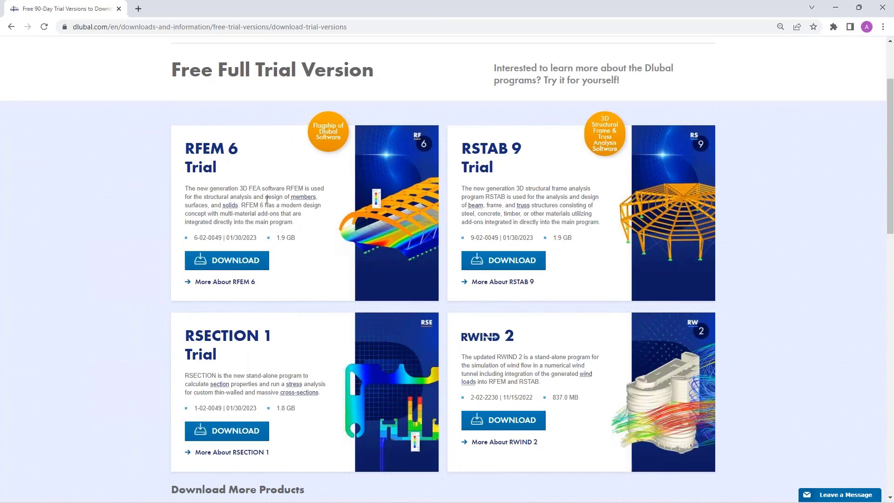
pyautogui.click(9, 27)
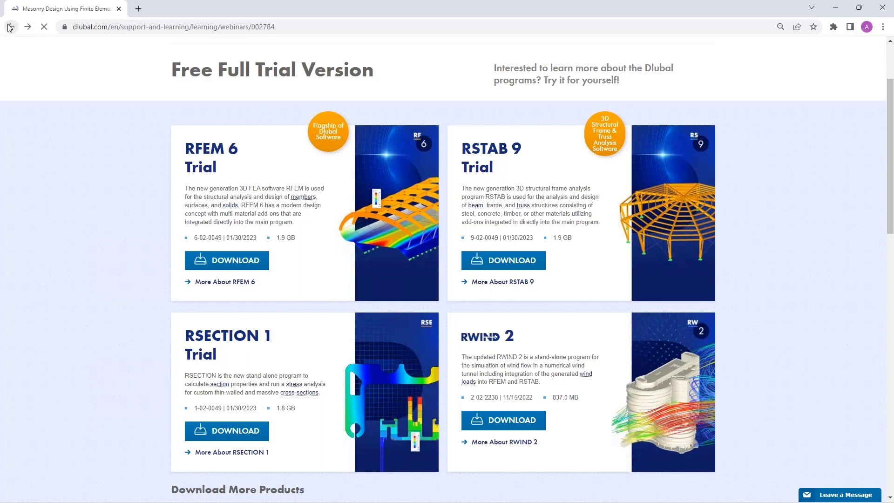
# - Open the Contact Our Sales Team page and view its contact form
pyautogui.moveTo(462, 112)
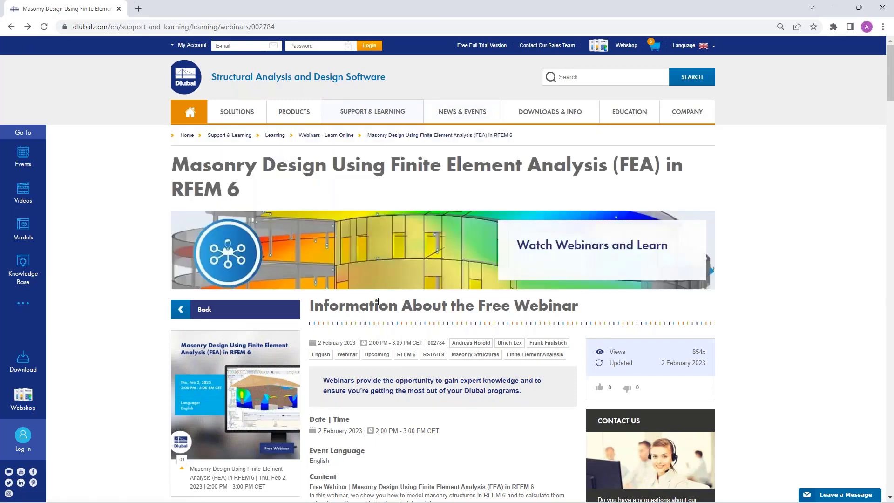
pyautogui.moveTo(373, 111)
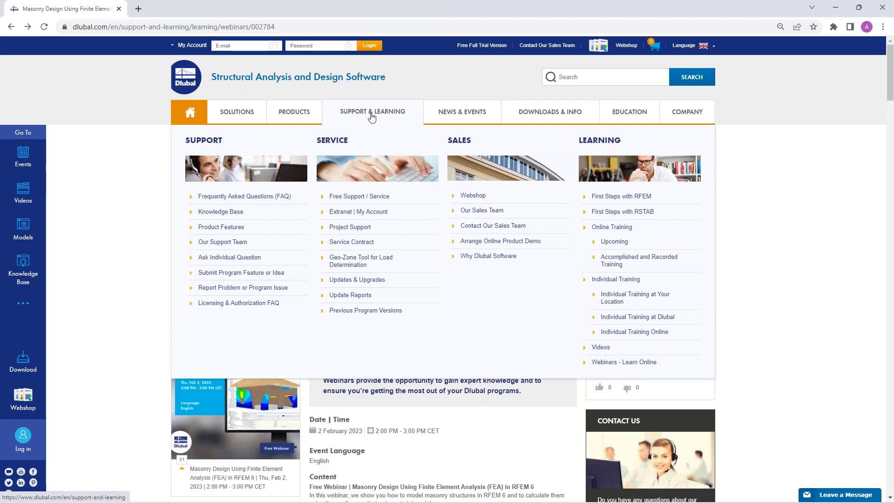
pyautogui.click(497, 229)
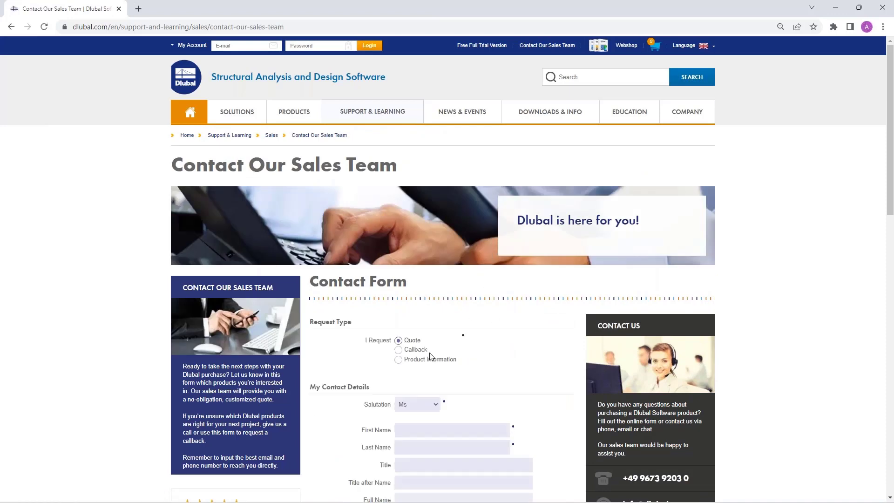
pyautogui.scroll(-1, 495, 396)
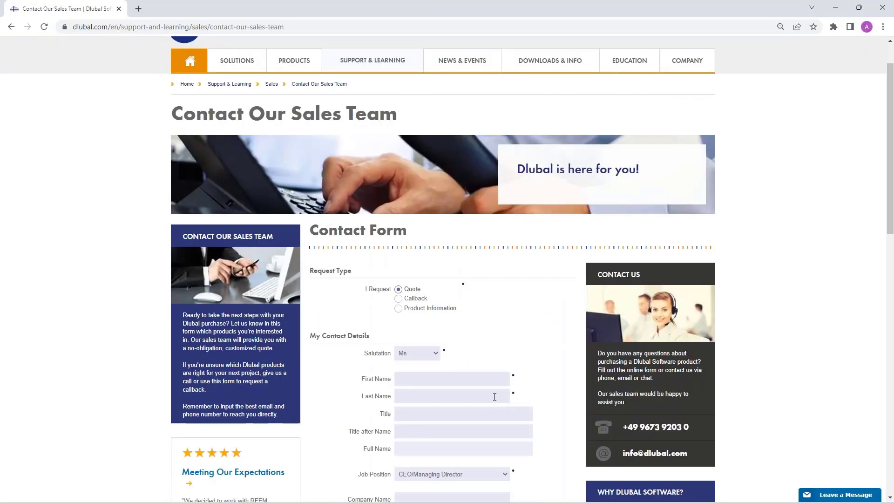